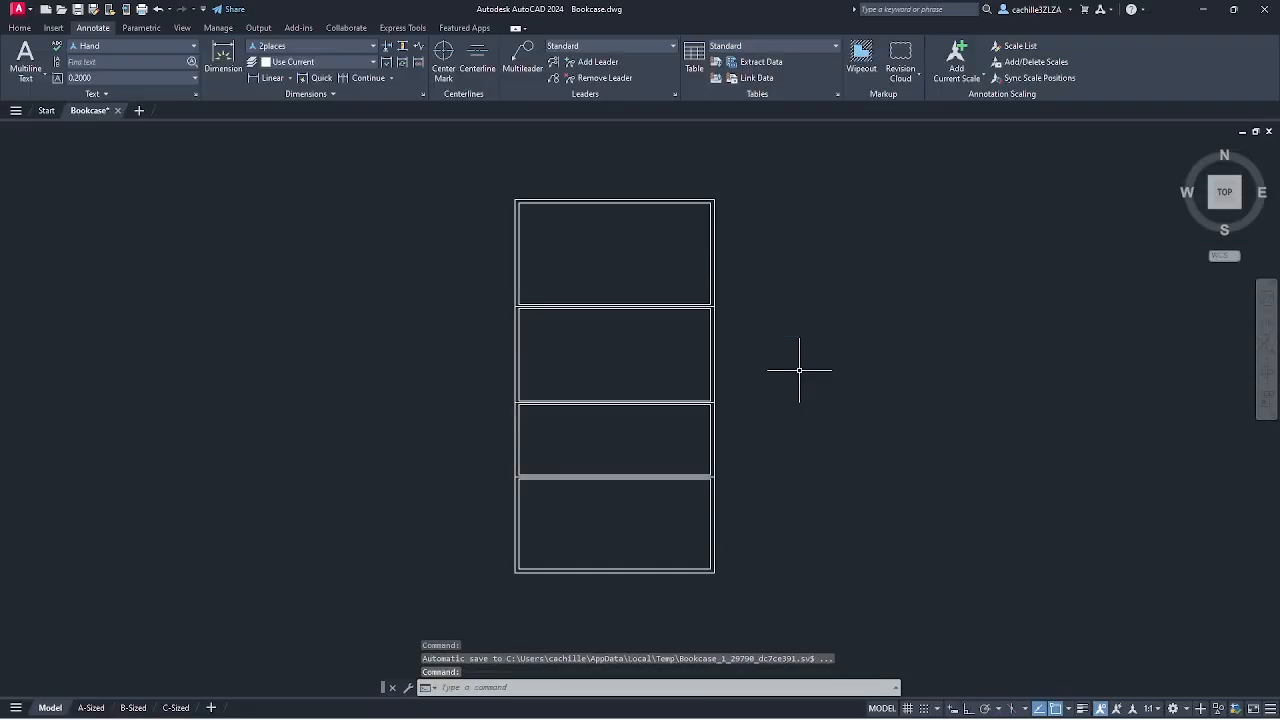
- Open the Bookcase-Elevation block definition in the Block Editor from the bookcase in the drawing
double_click(693, 306)
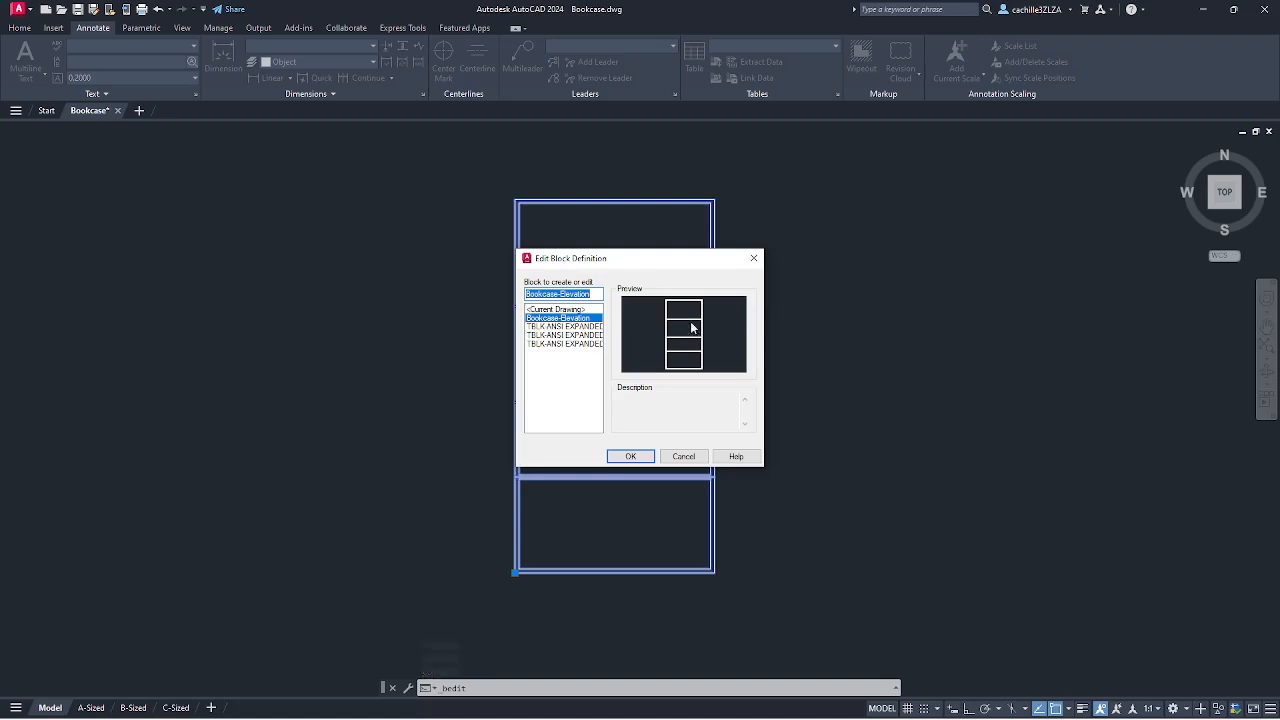
left_click(640, 456)
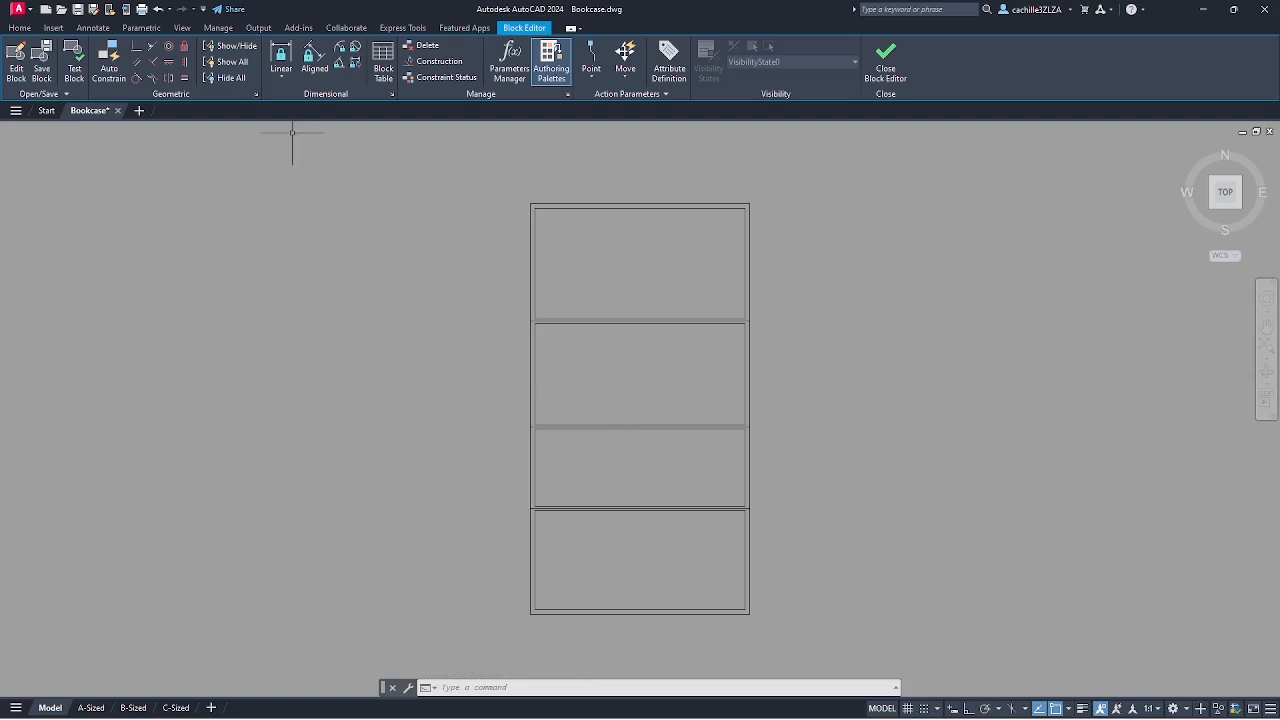
left_click(257, 94)
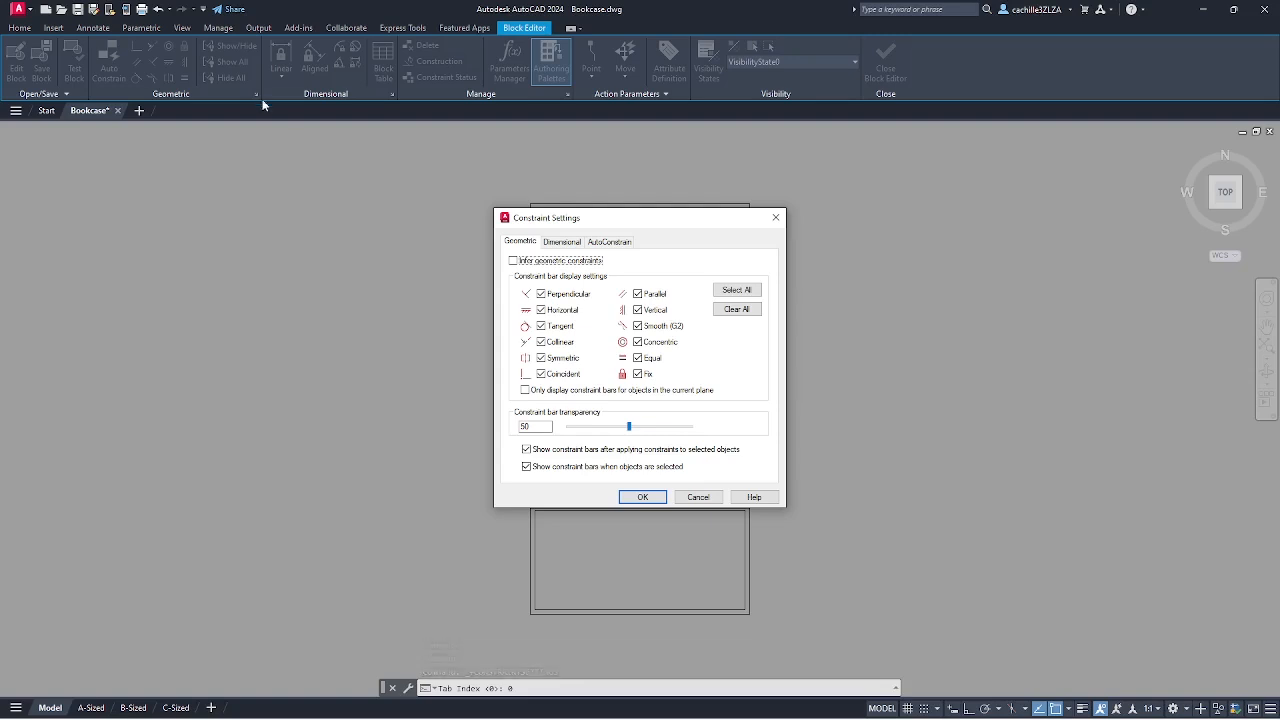
left_click(607, 243)
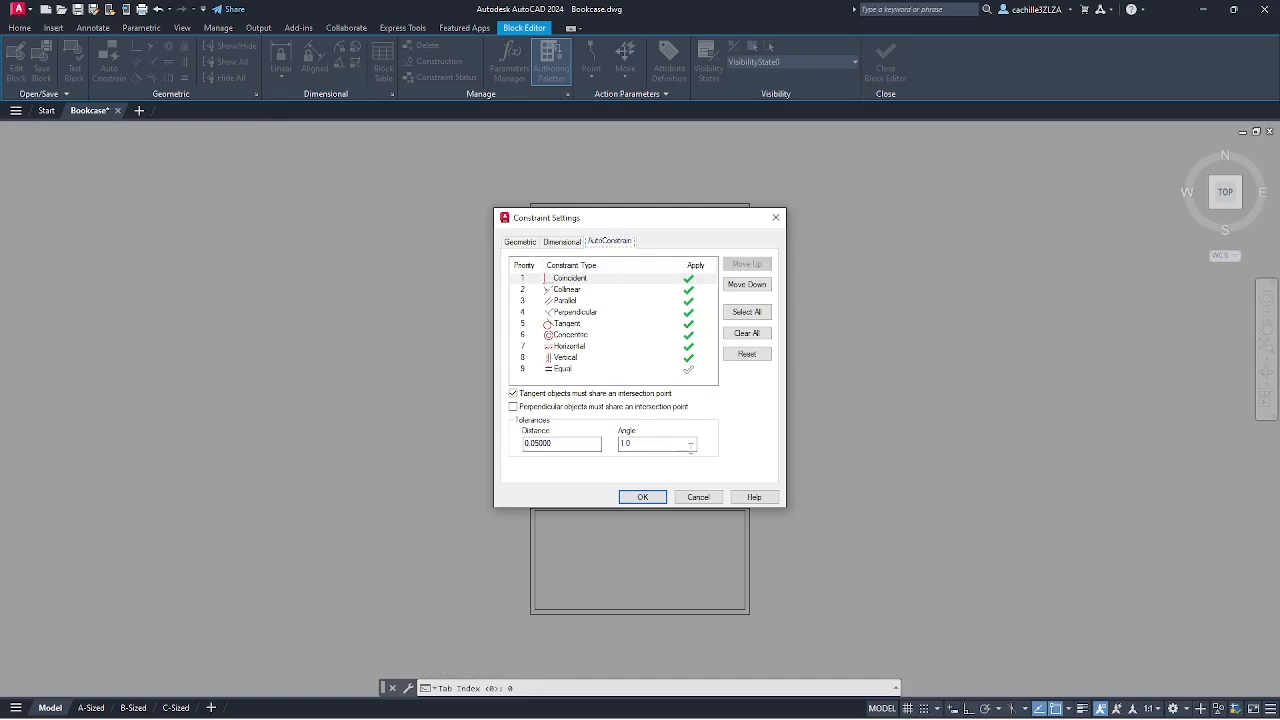
left_click(652, 499)
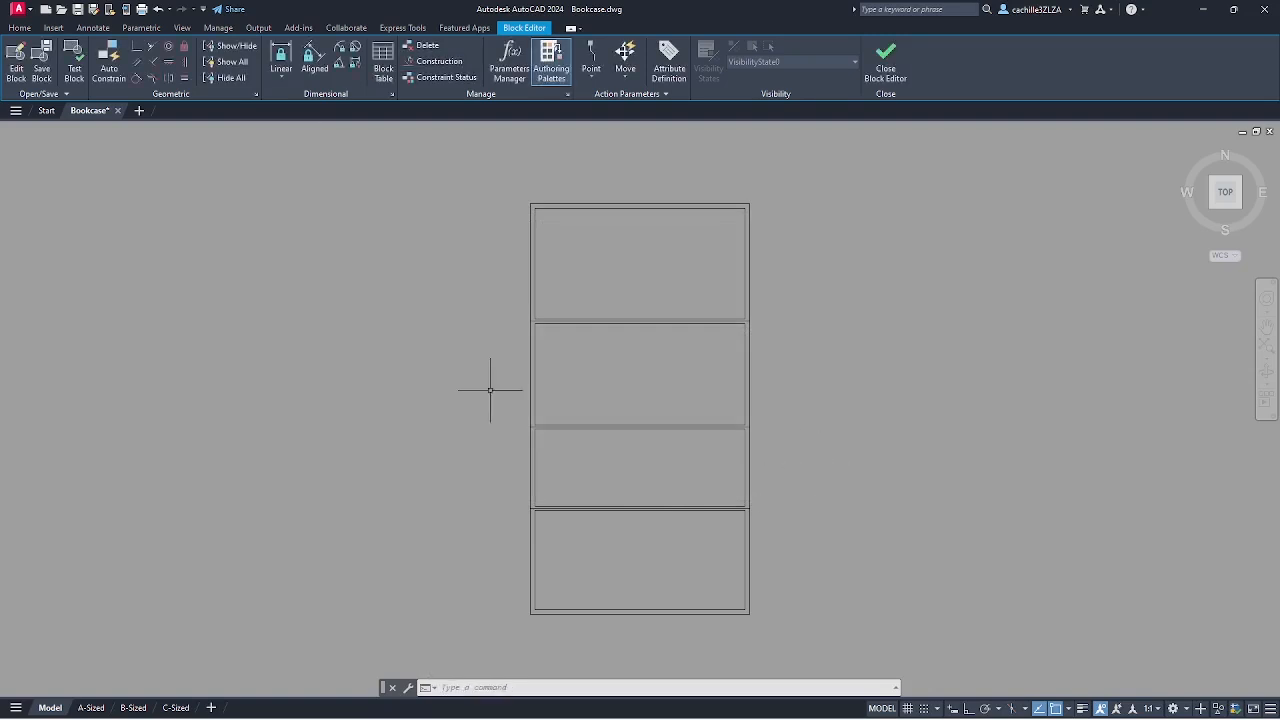
- Auto-constrain all 16 bookcase lines selected with a window
left_click(119, 69)
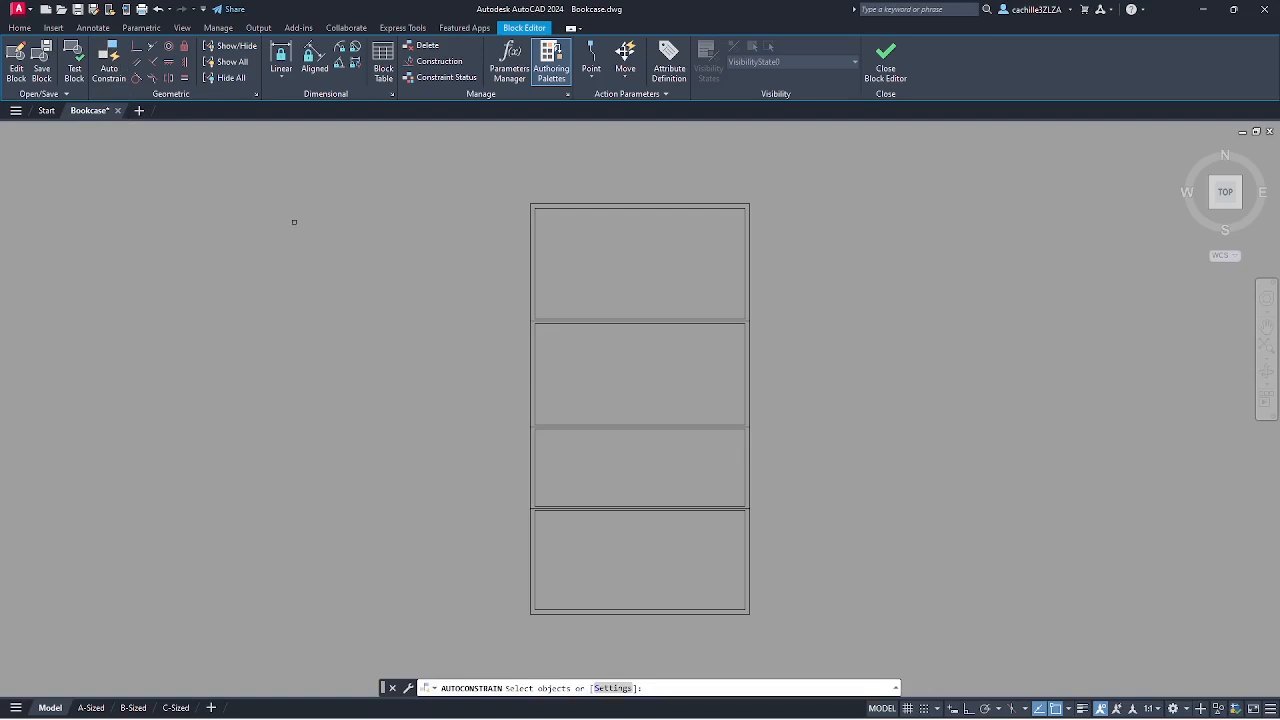
left_click(510, 170)
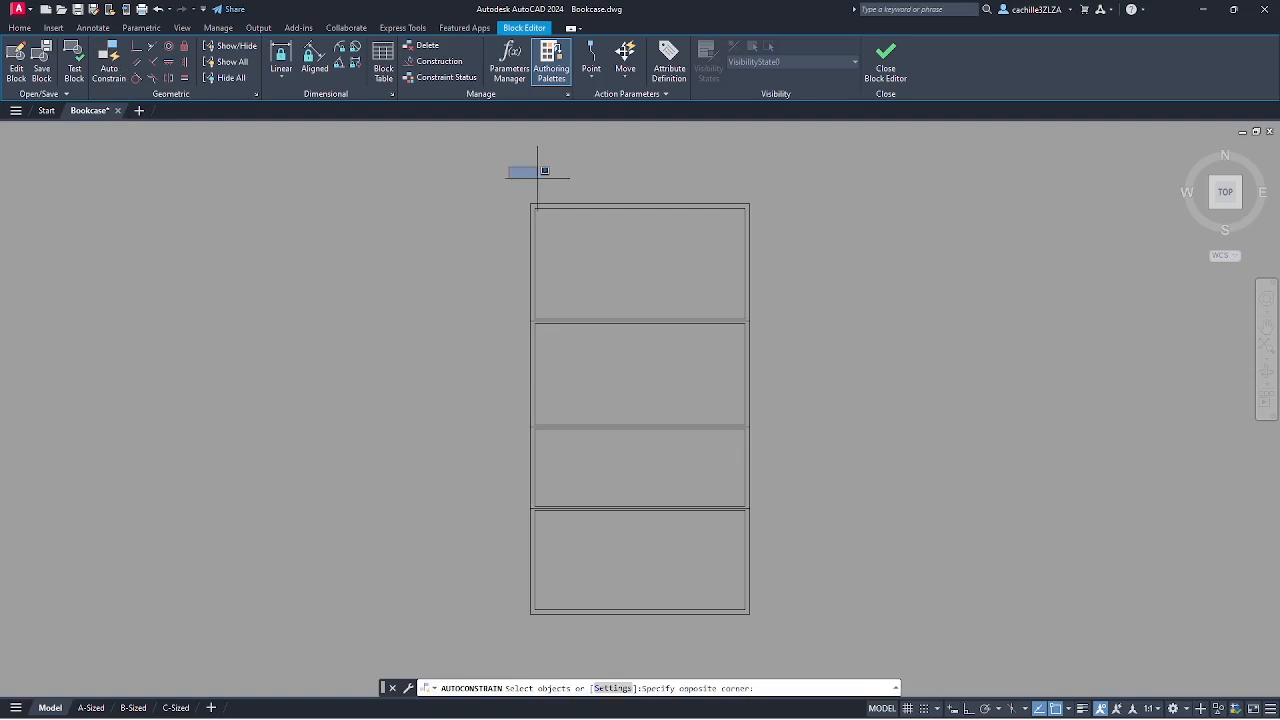
left_click(818, 638)
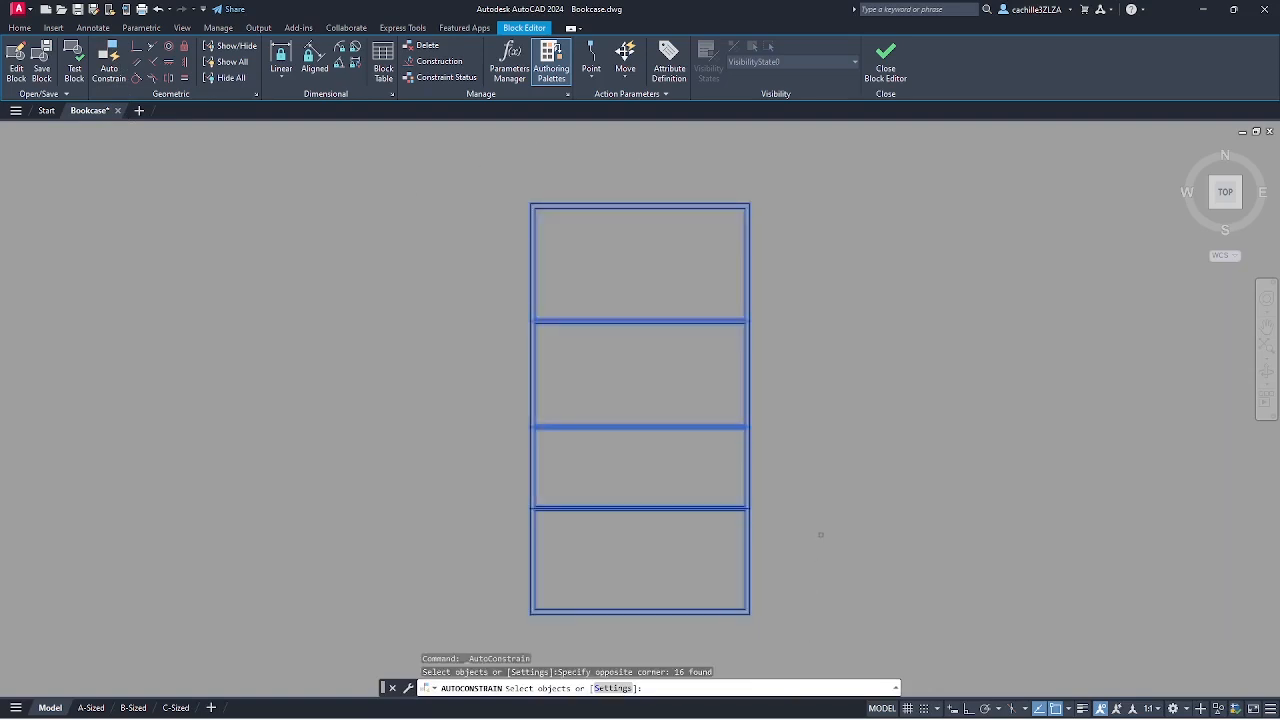
key("Return")
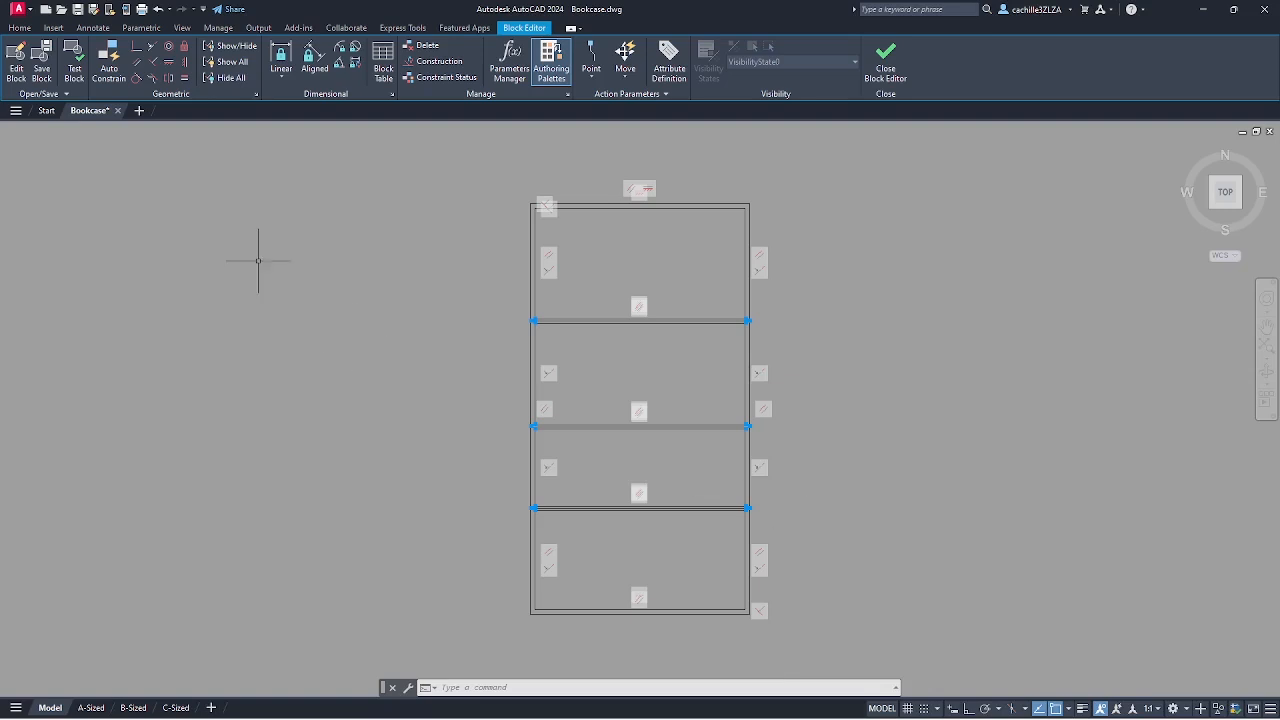
- Fix the frame's bottom-left corner in place and hide all constraint icons
left_click(183, 48)
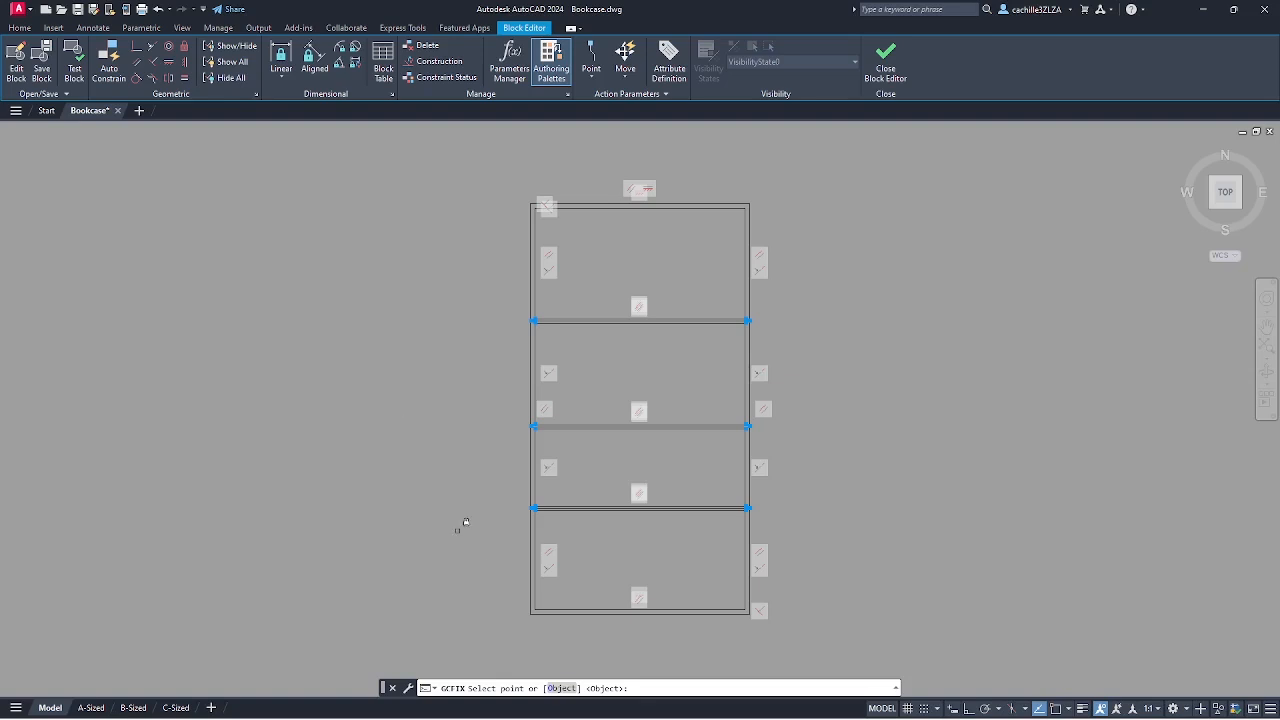
left_click(531, 612)
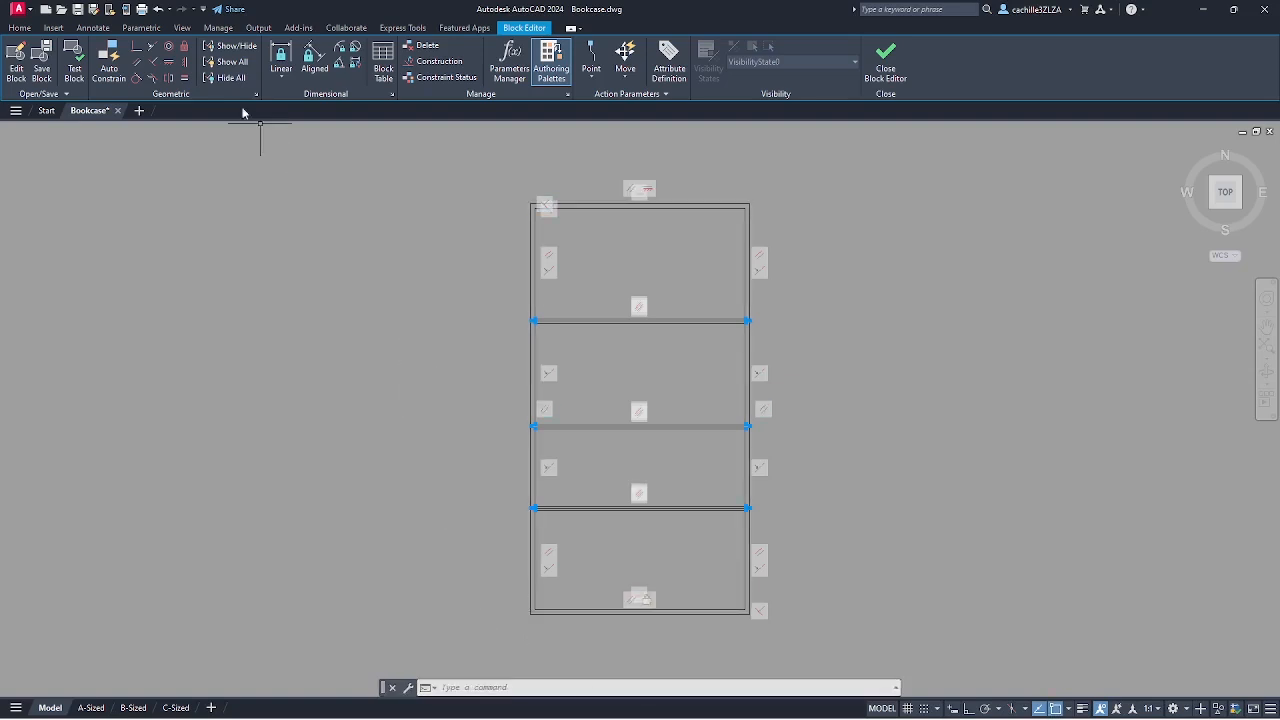
left_click(223, 79)
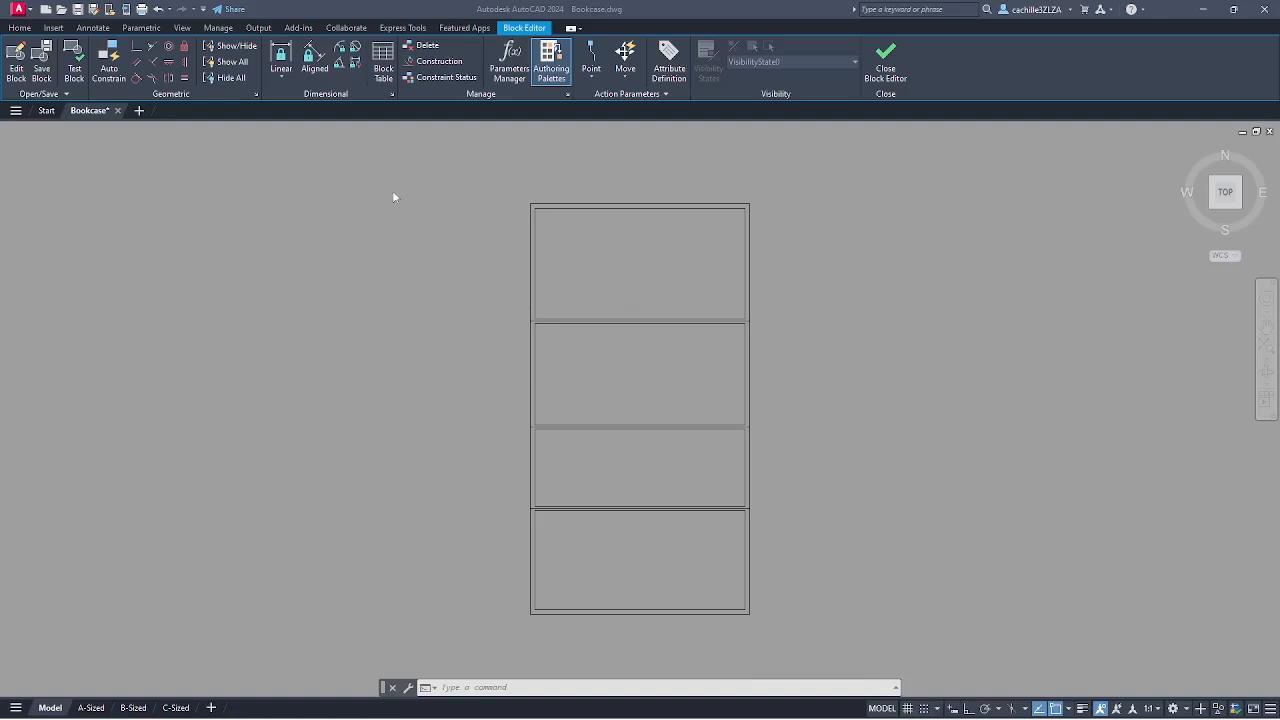
- Add a linear width constraint d1=32 across the bookcase top
left_click(281, 74)
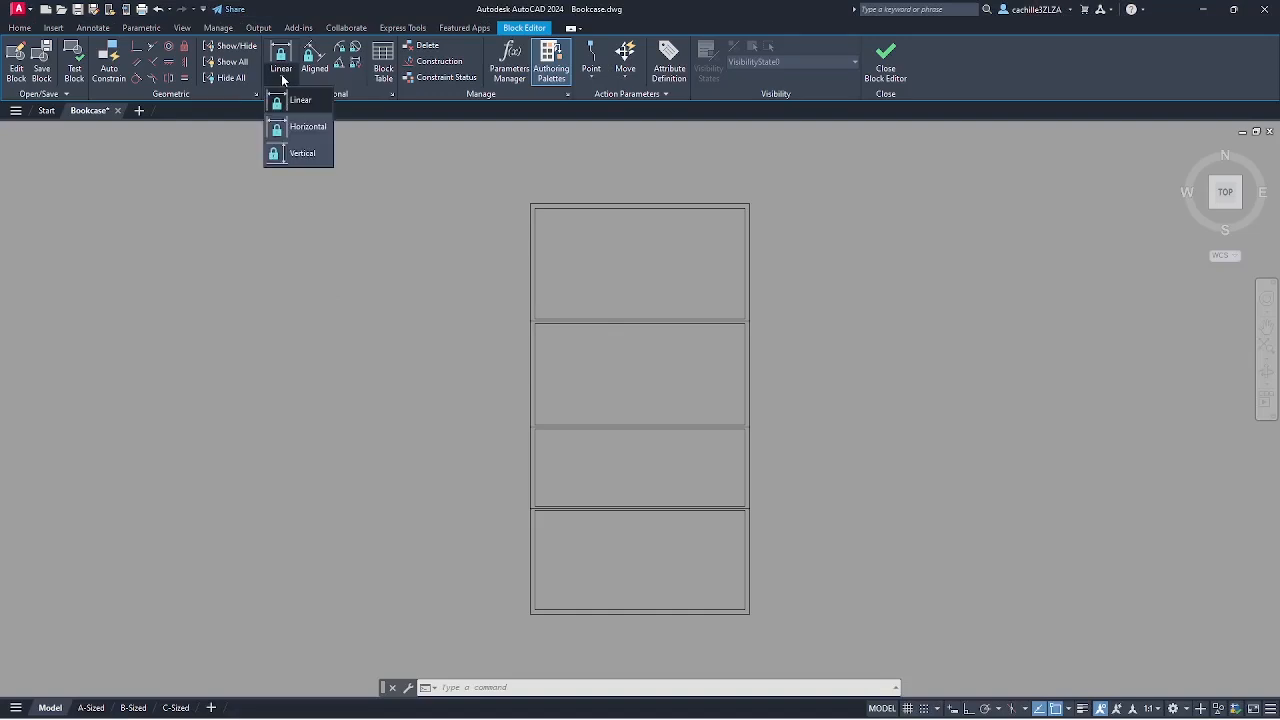
left_click(290, 100)
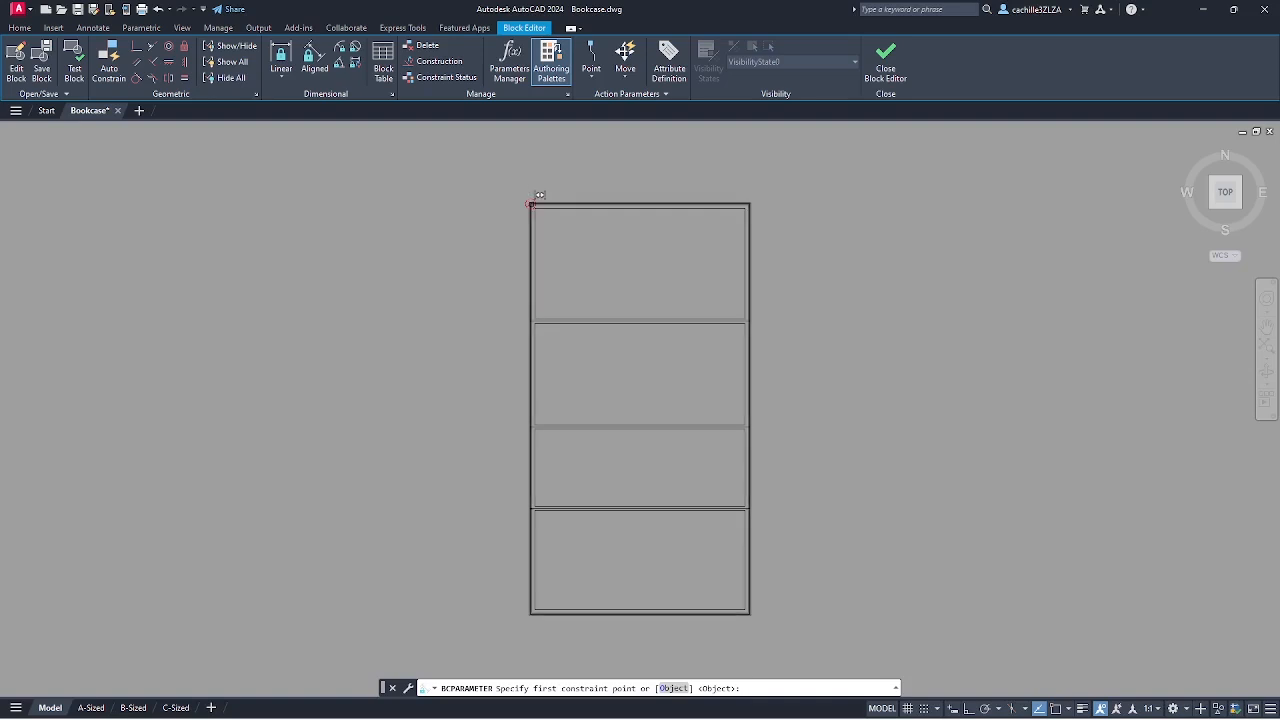
left_click(531, 204)
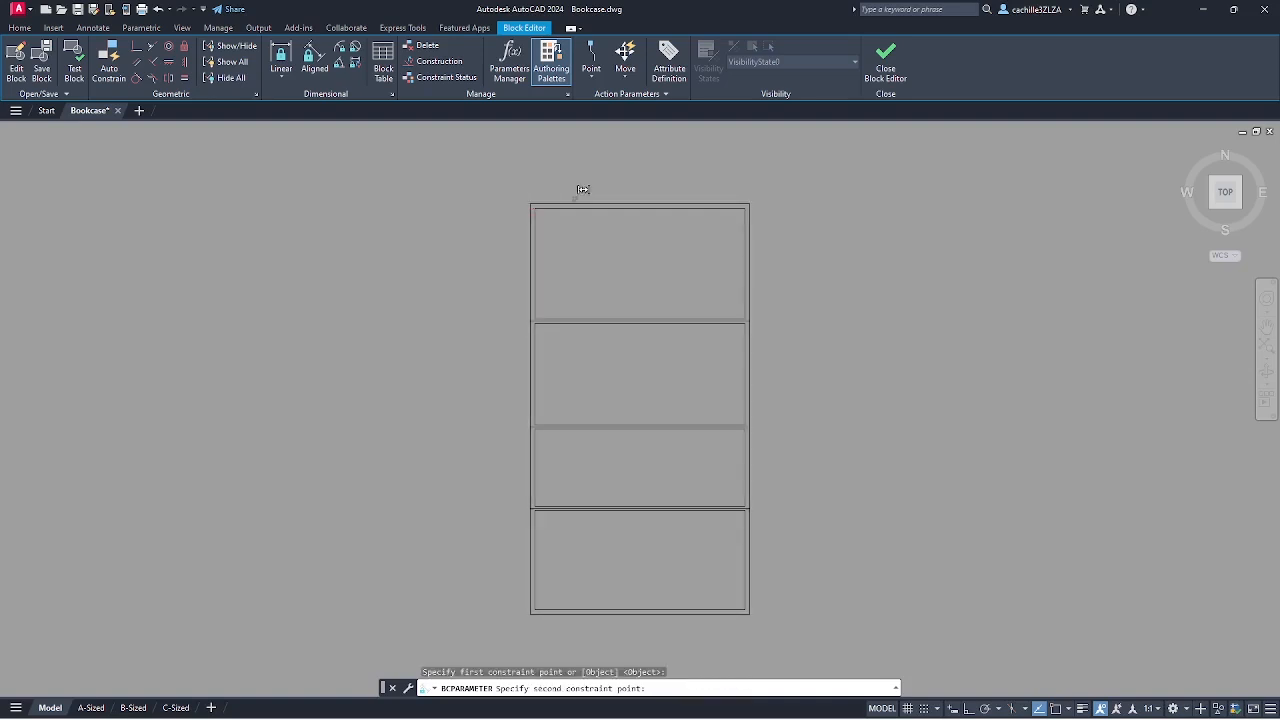
left_click(756, 197)
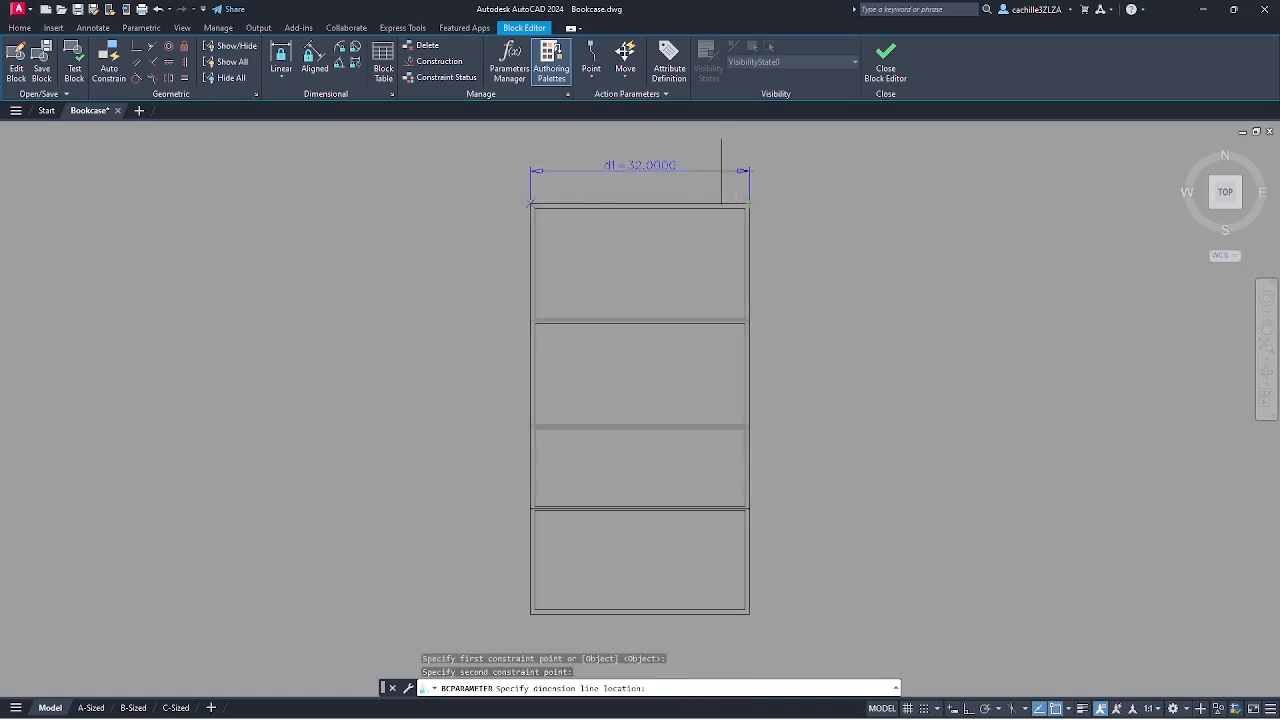
left_click(718, 170)
- Add a linear height constraint d2=60 along the bookcase's left side
key("Return")
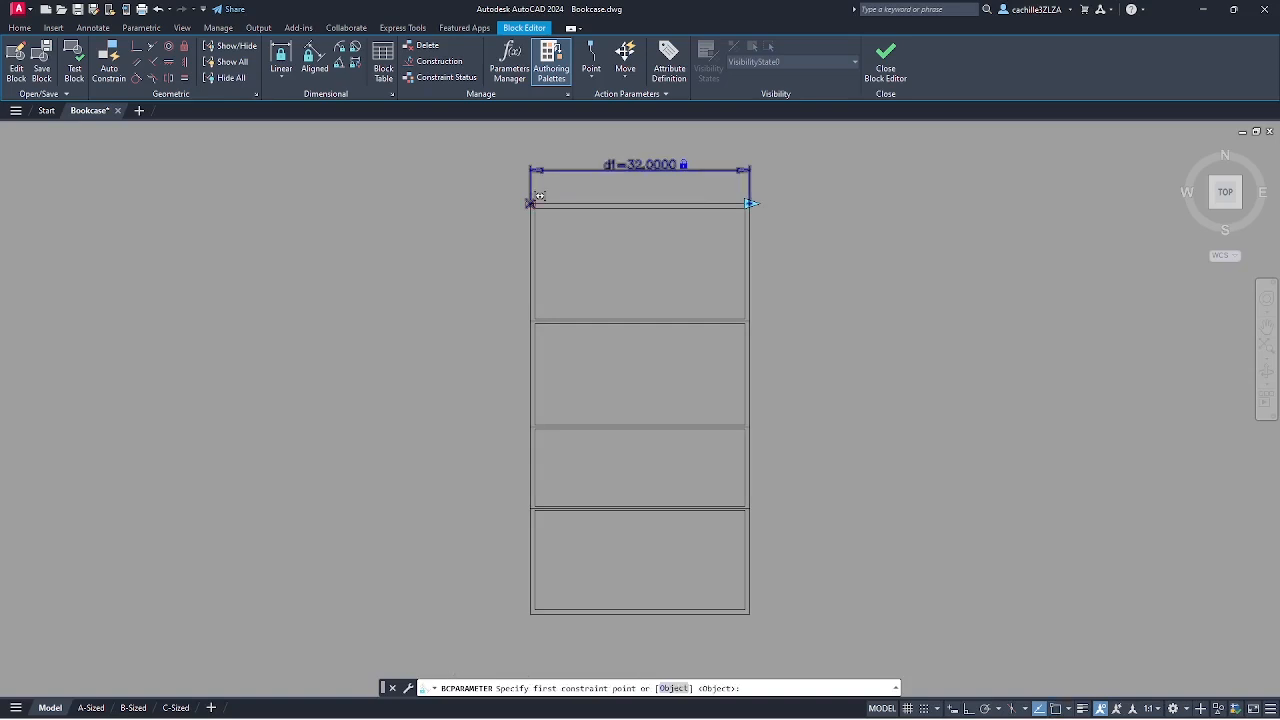
left_click(531, 204)
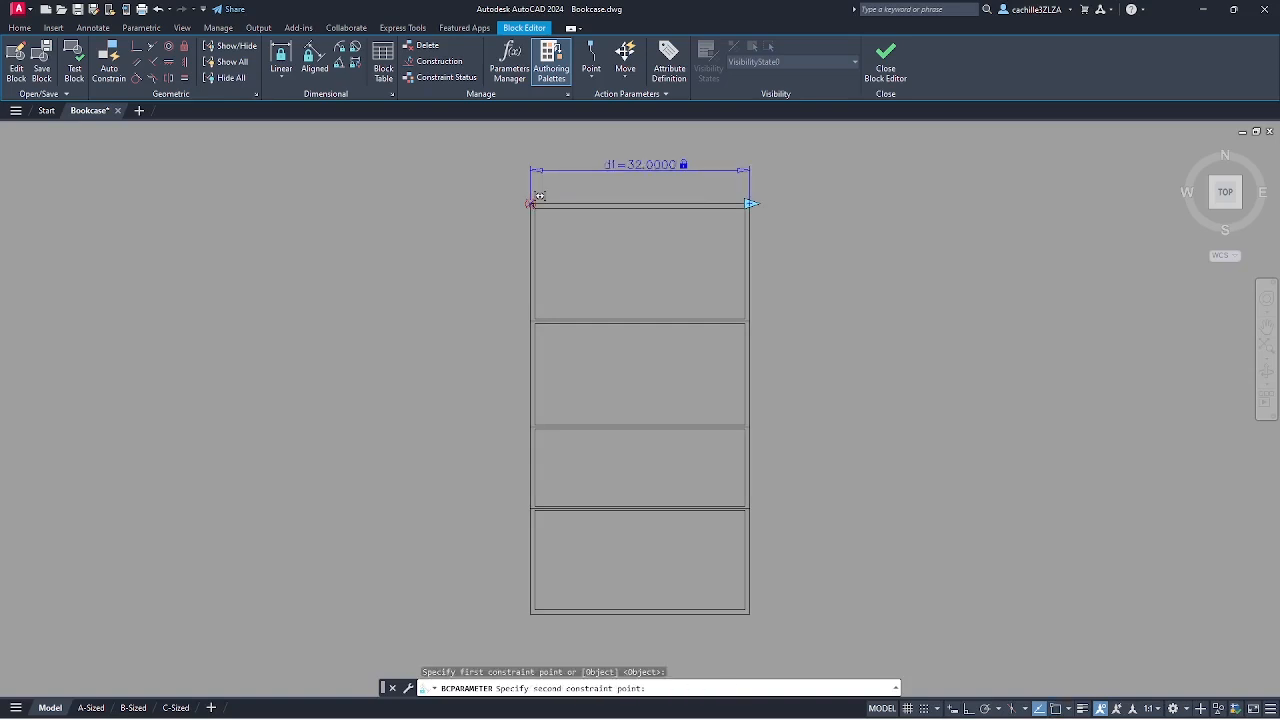
left_click(531, 613)
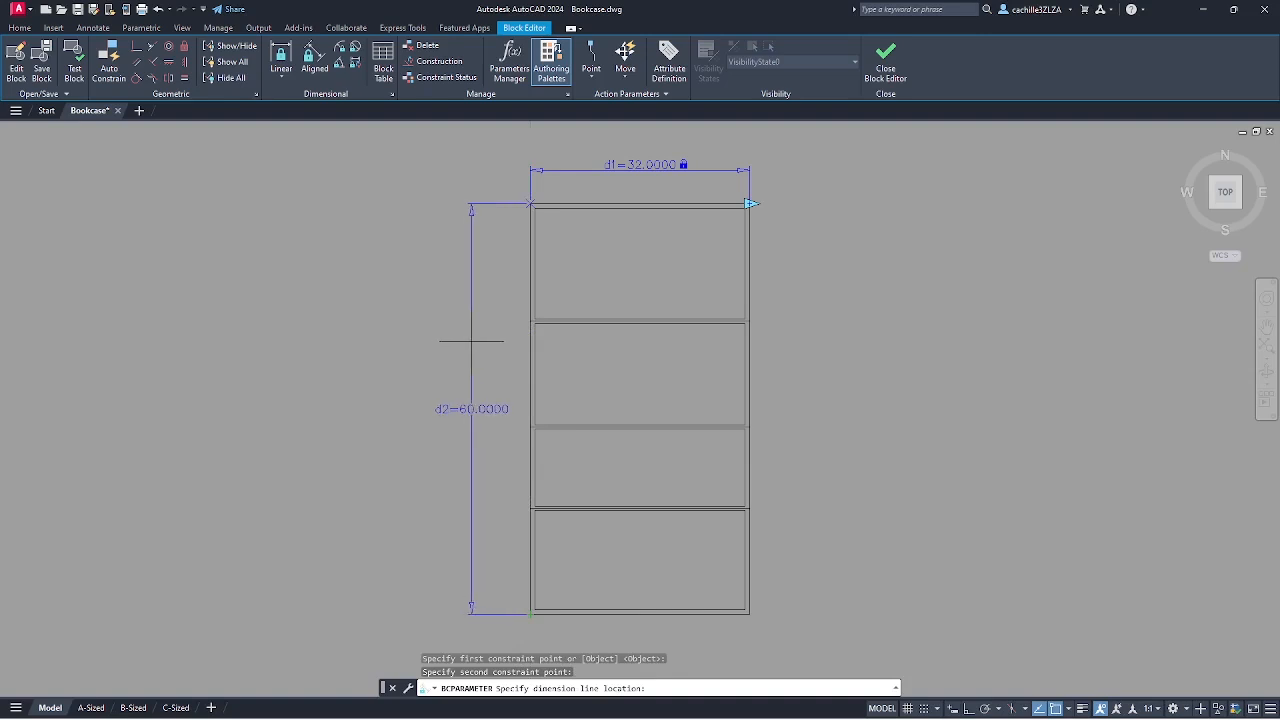
left_click(471, 341)
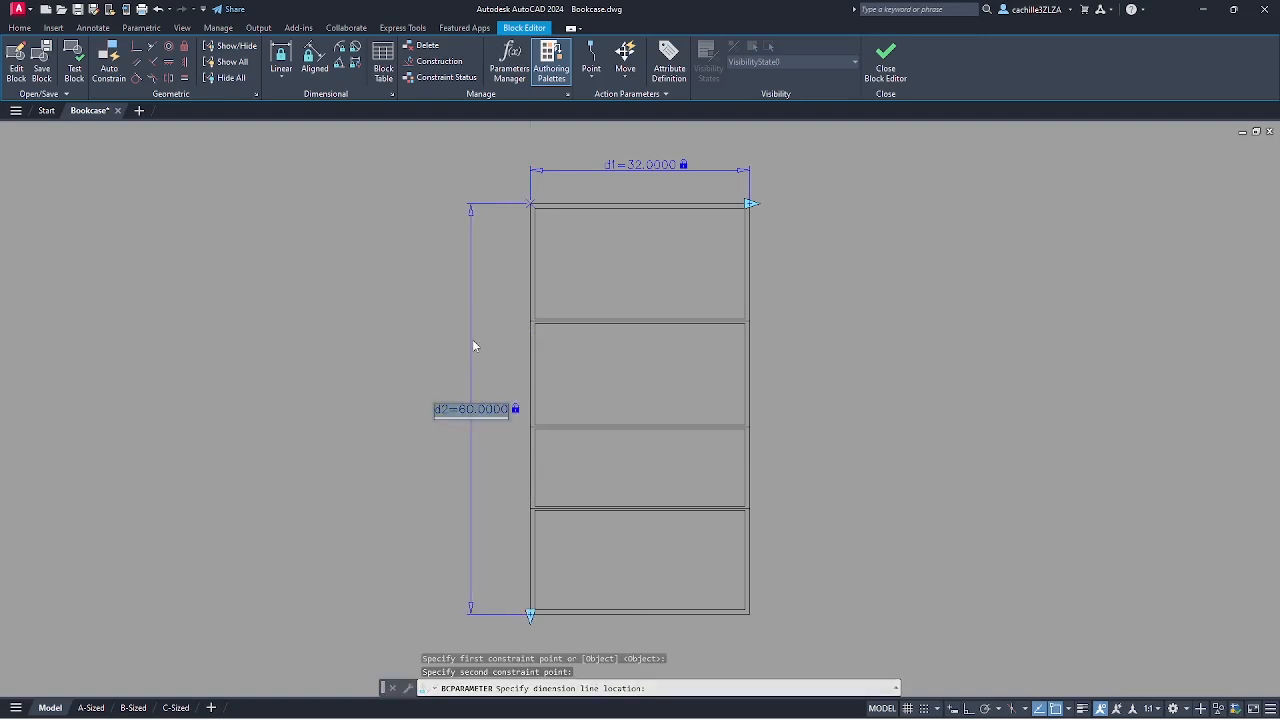
left_click(433, 335)
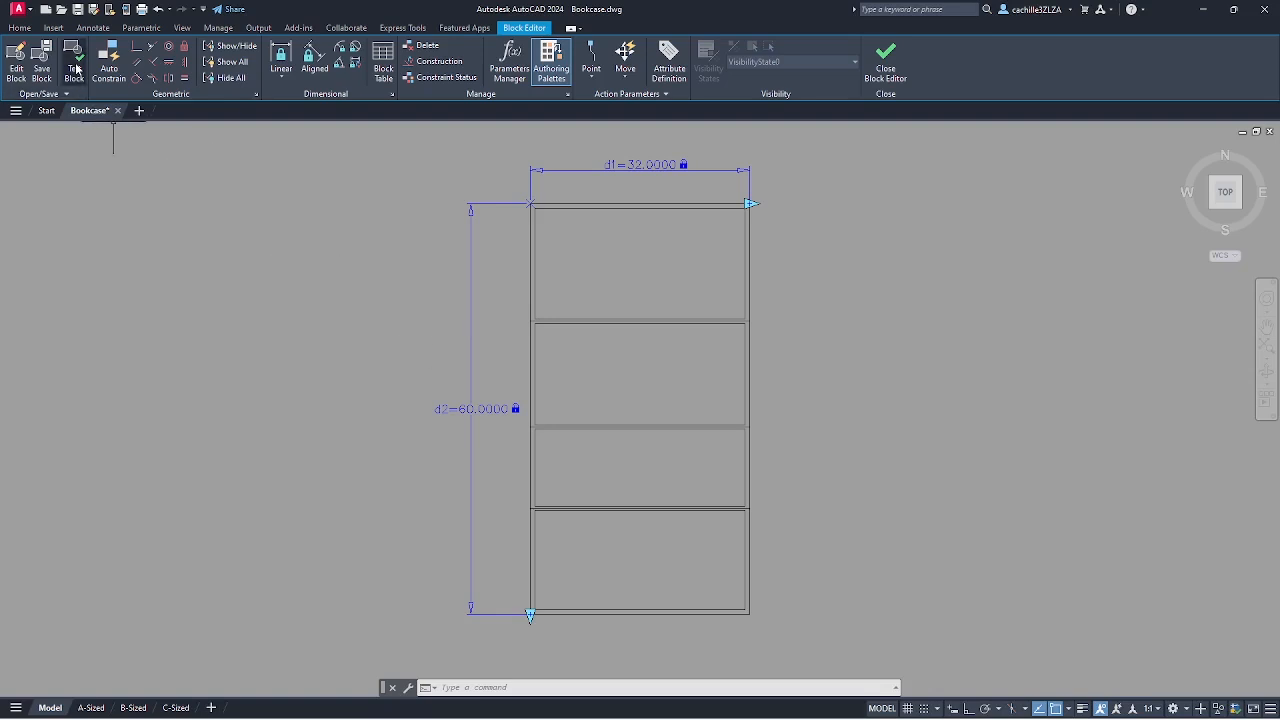
- Test the block by grip-stretching the bookcase wider and taller in the Test Block Window
left_click(75, 68)
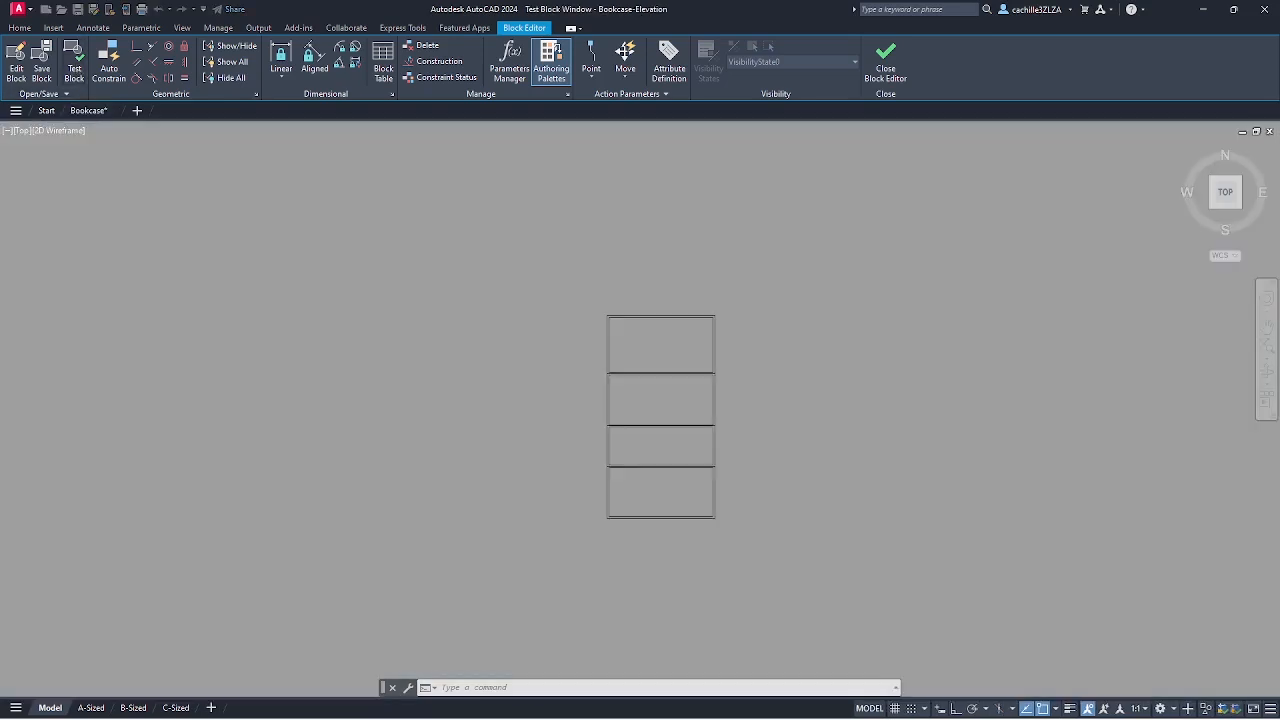
left_click(716, 317)
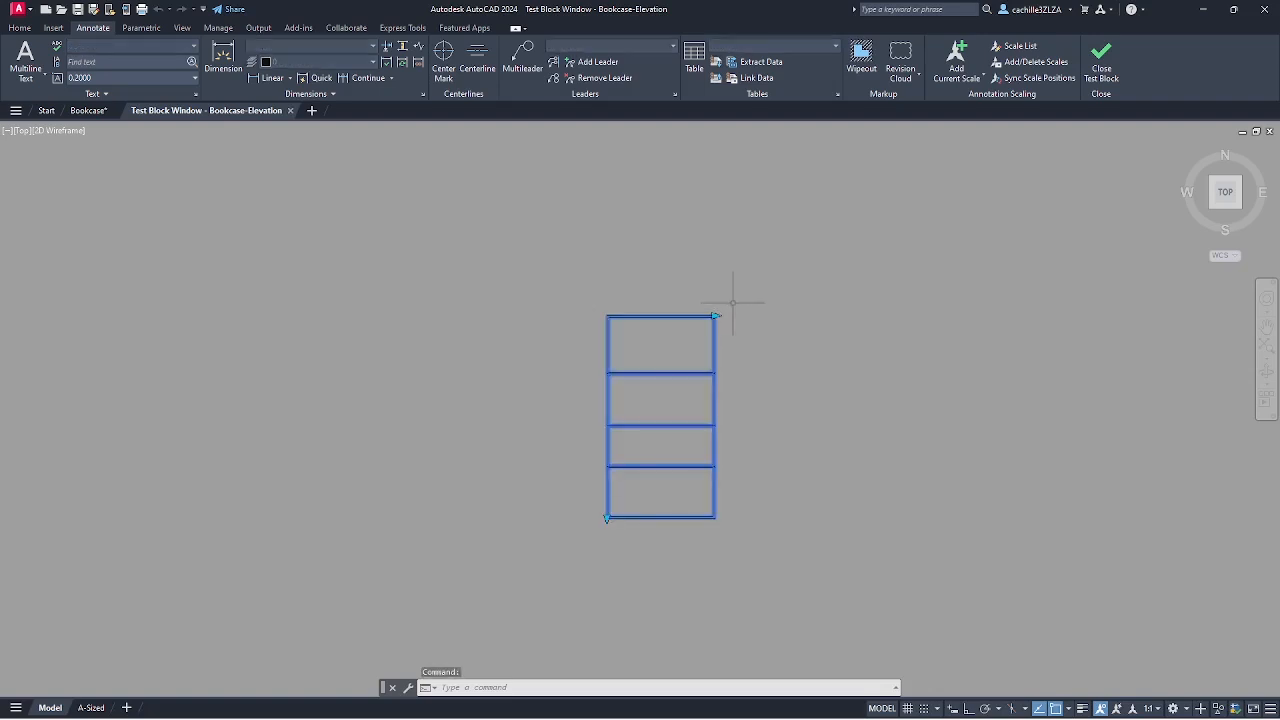
left_click(716, 317)
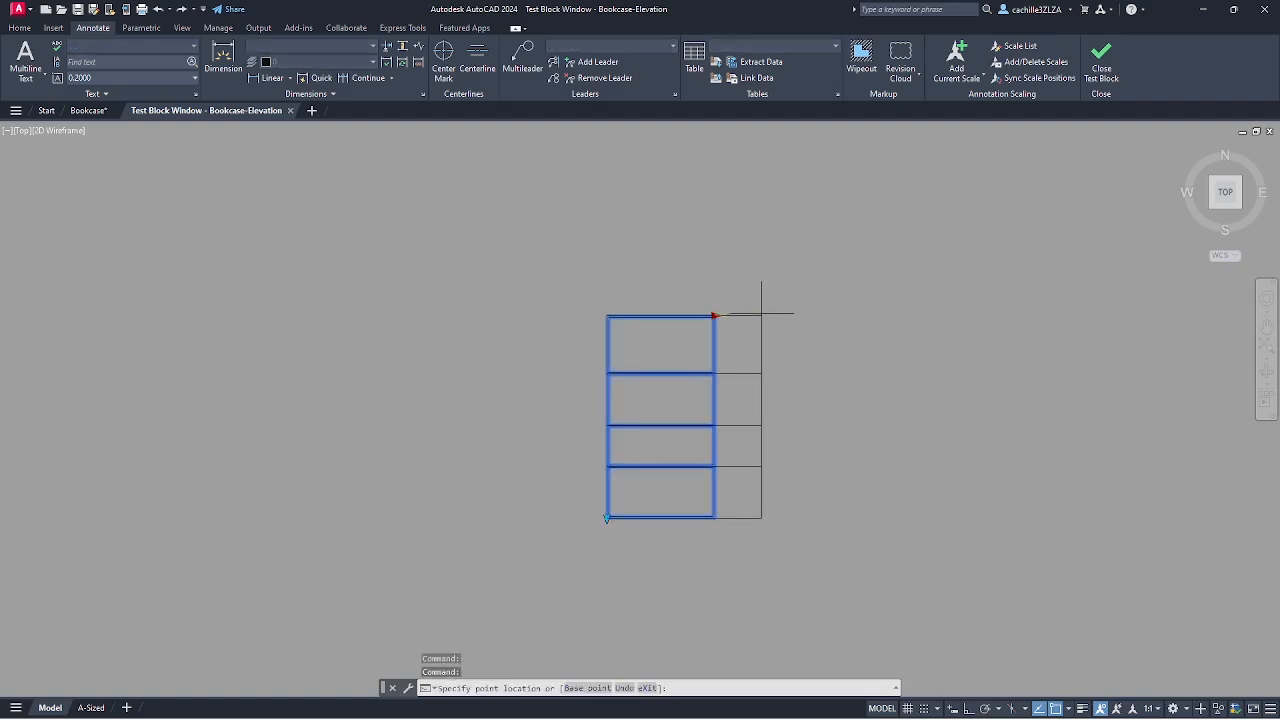
left_click(833, 316)
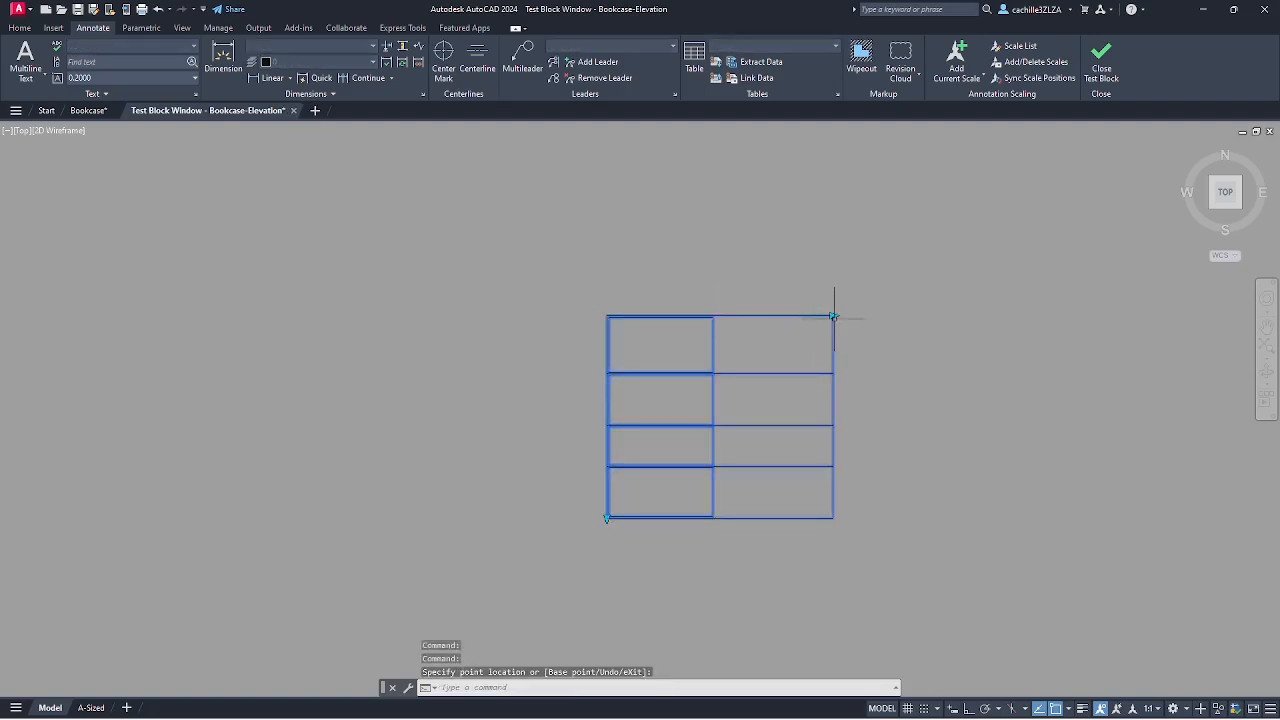
left_click(606, 518)
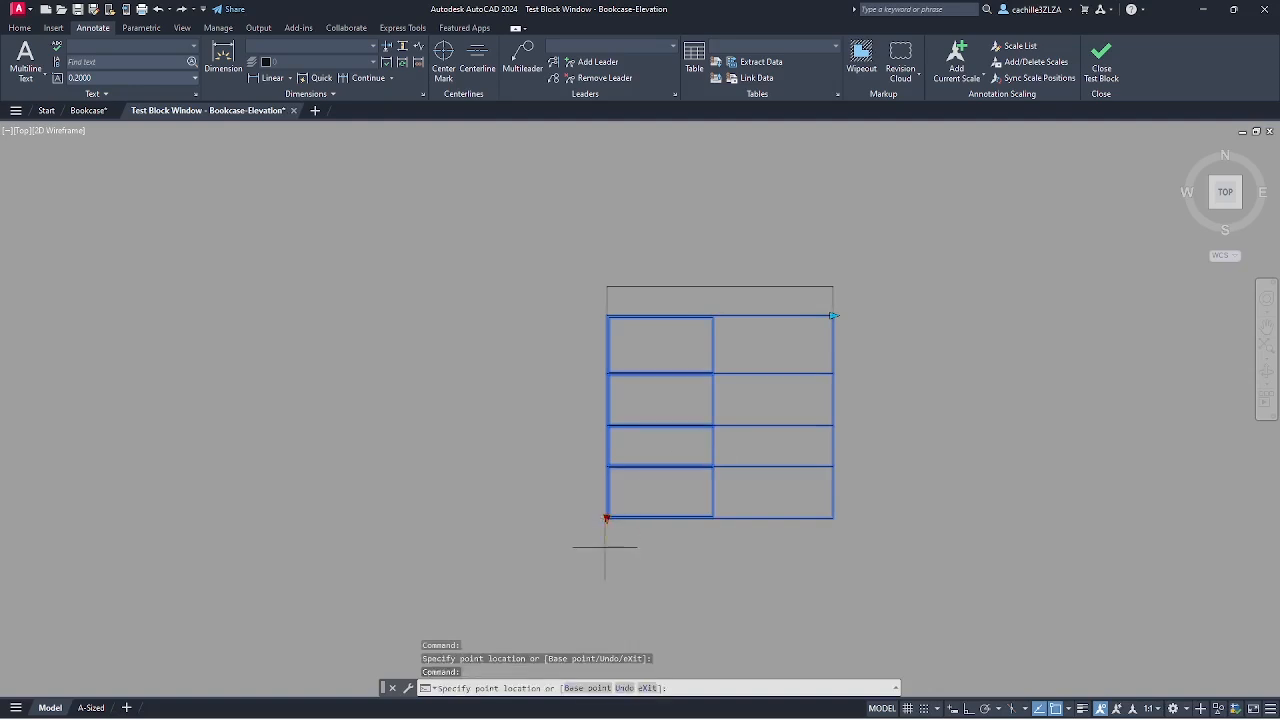
left_click(606, 557)
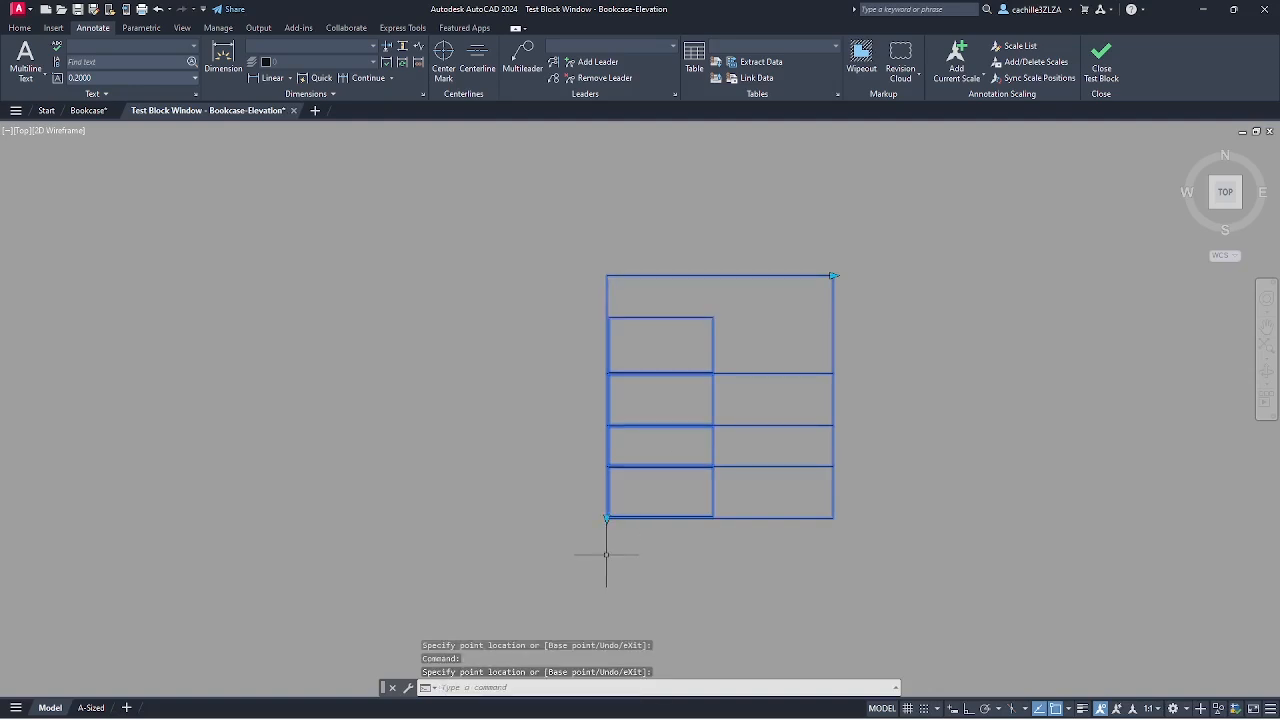
key("Escape")
- Undo both trial stretches and close the test window
type("u")
key("Return")
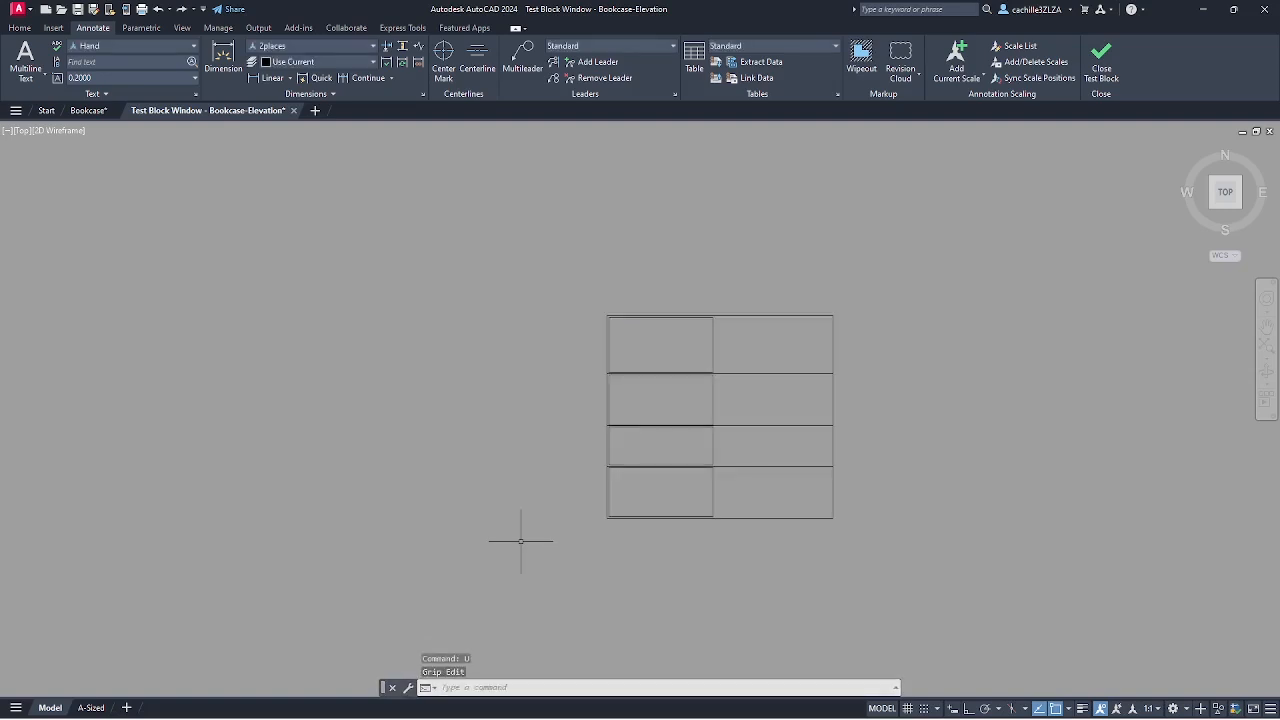
type("u")
key("Return")
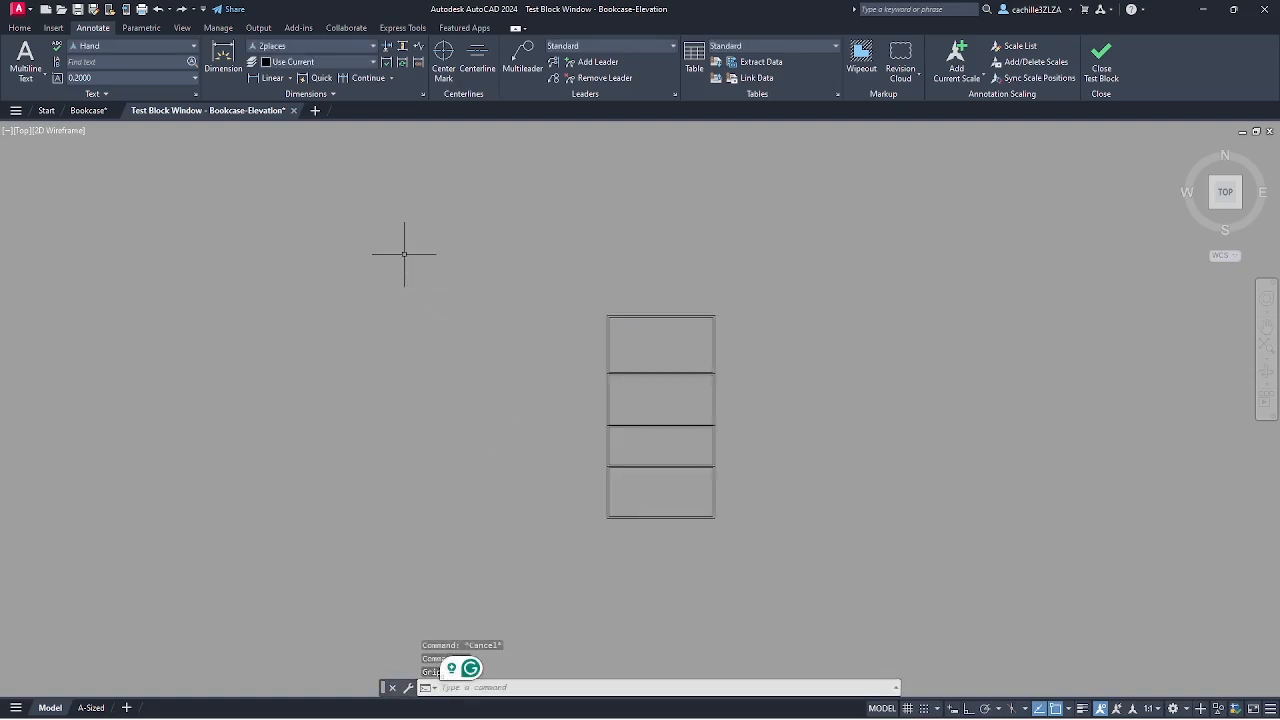
left_click(294, 111)
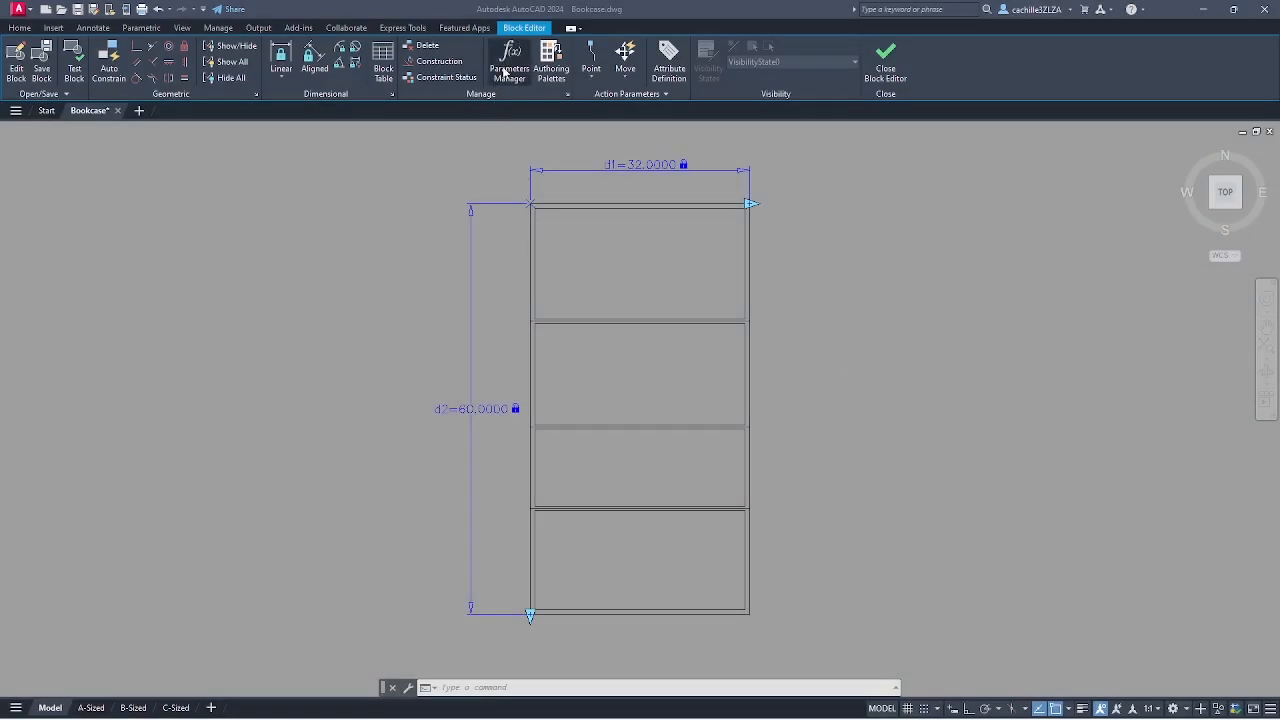
- In the Parameters Manager, rename d1 to width and d2 to height
left_click(507, 75)
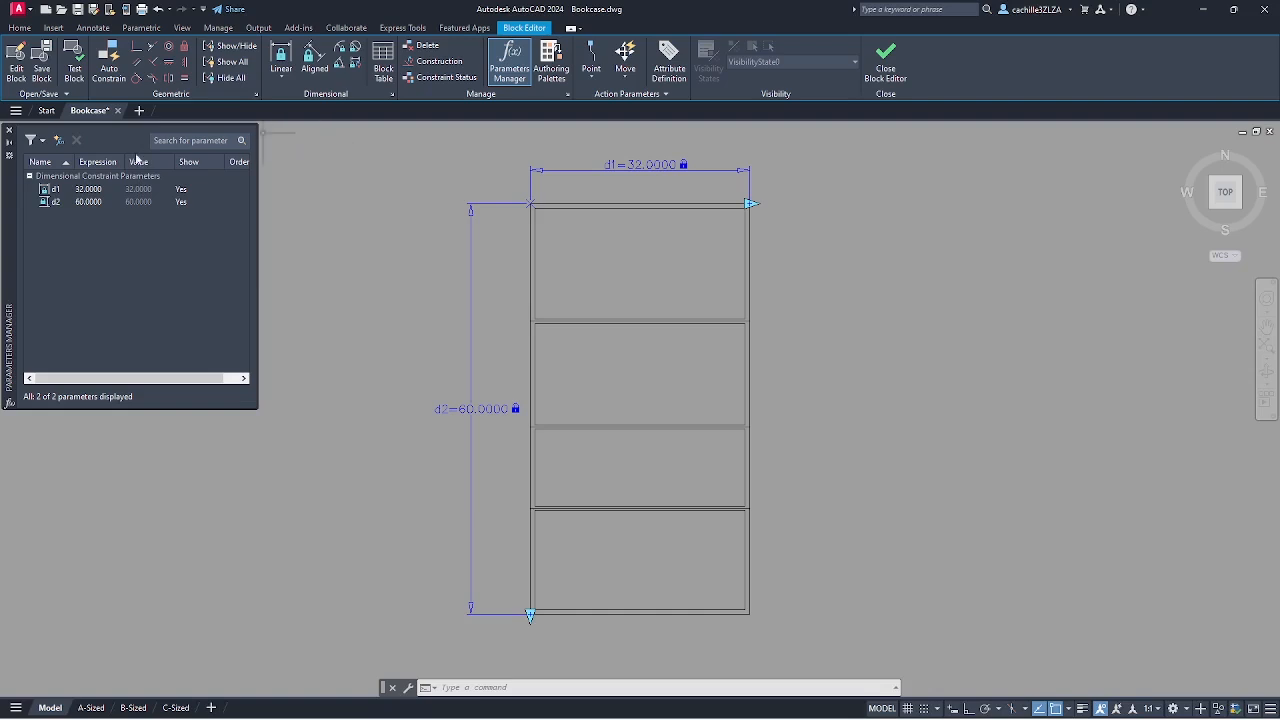
left_click(57, 190)
left_click(56, 190)
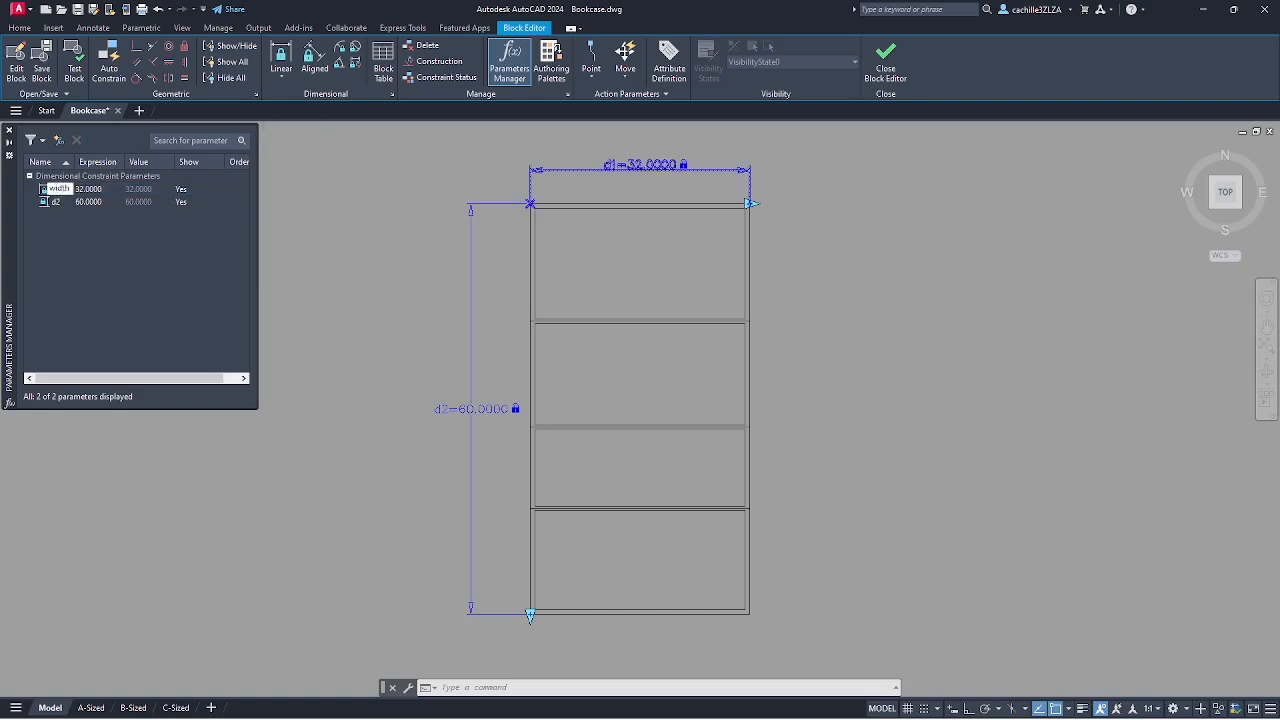
key("Return")
left_click(58, 201)
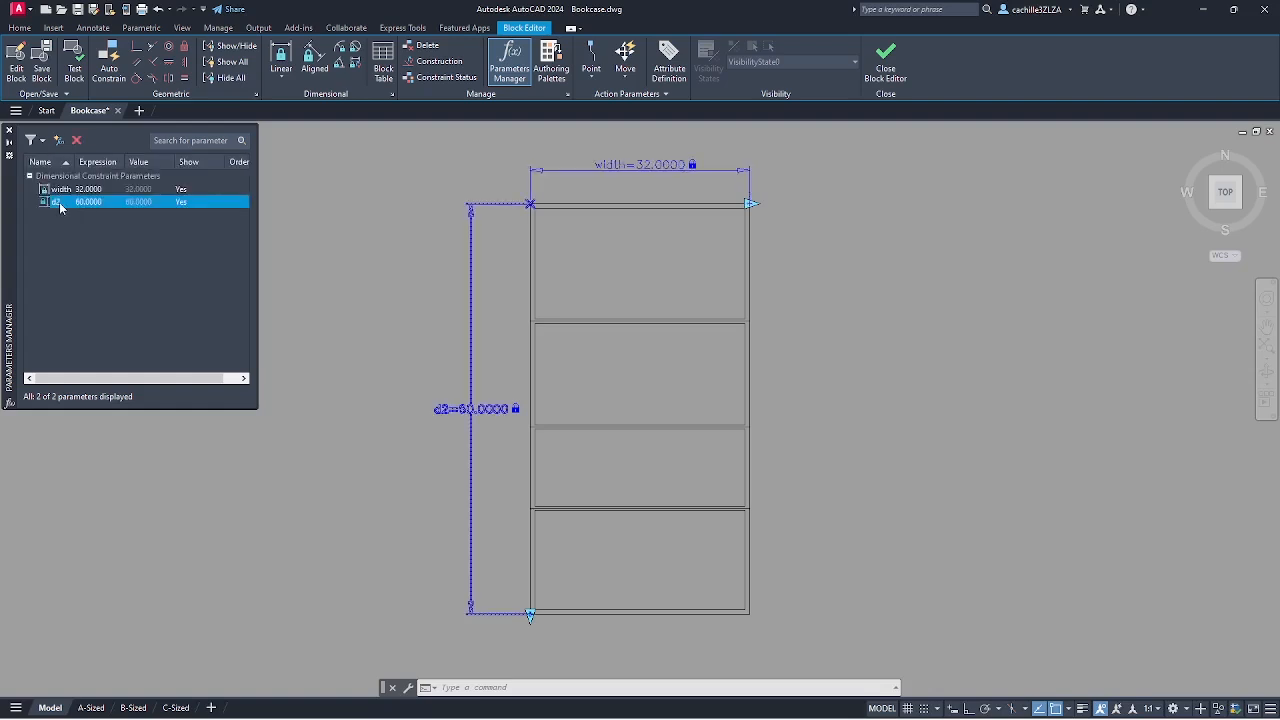
left_click(58, 201)
type("height")
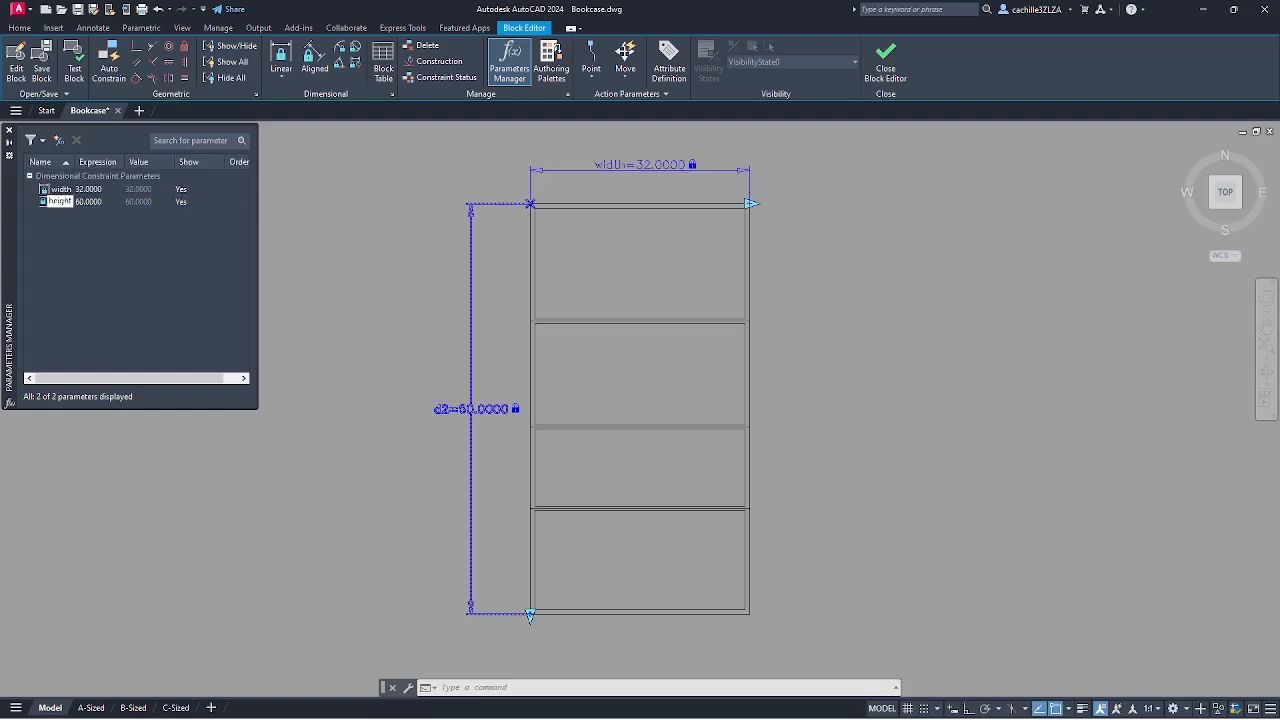
left_click(146, 242)
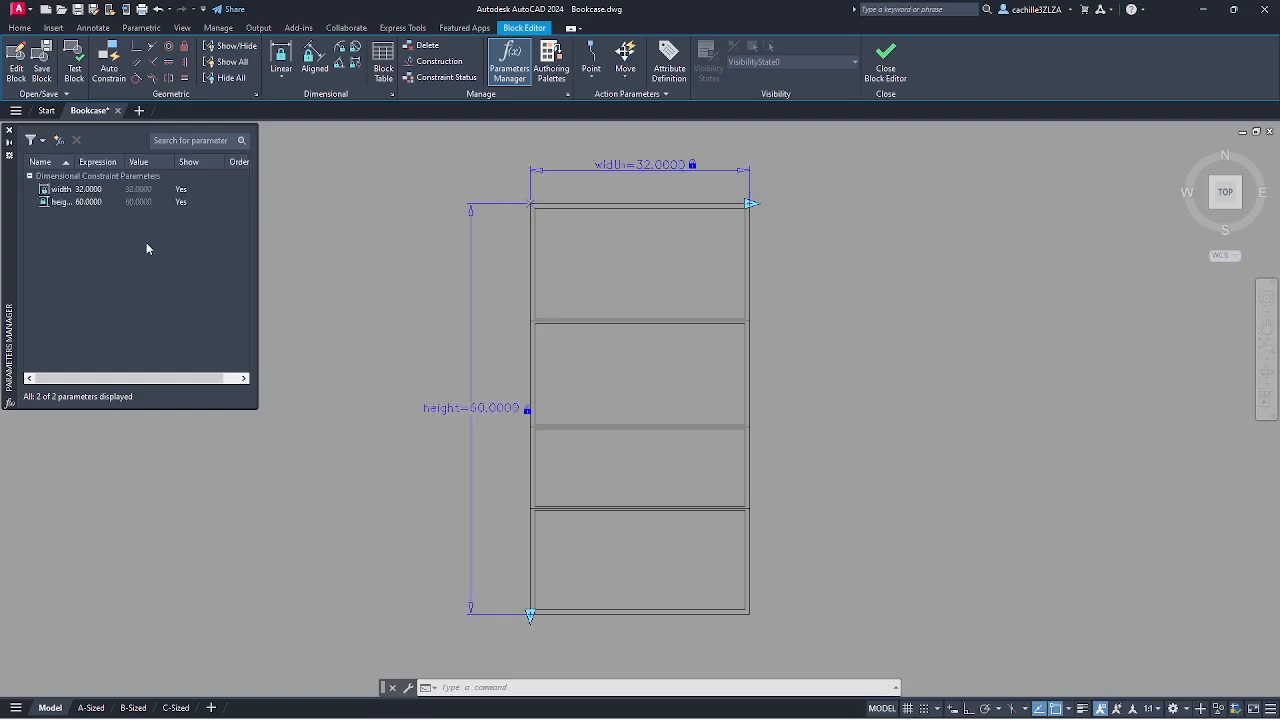
- Add three new user parameters
left_click(59, 140)
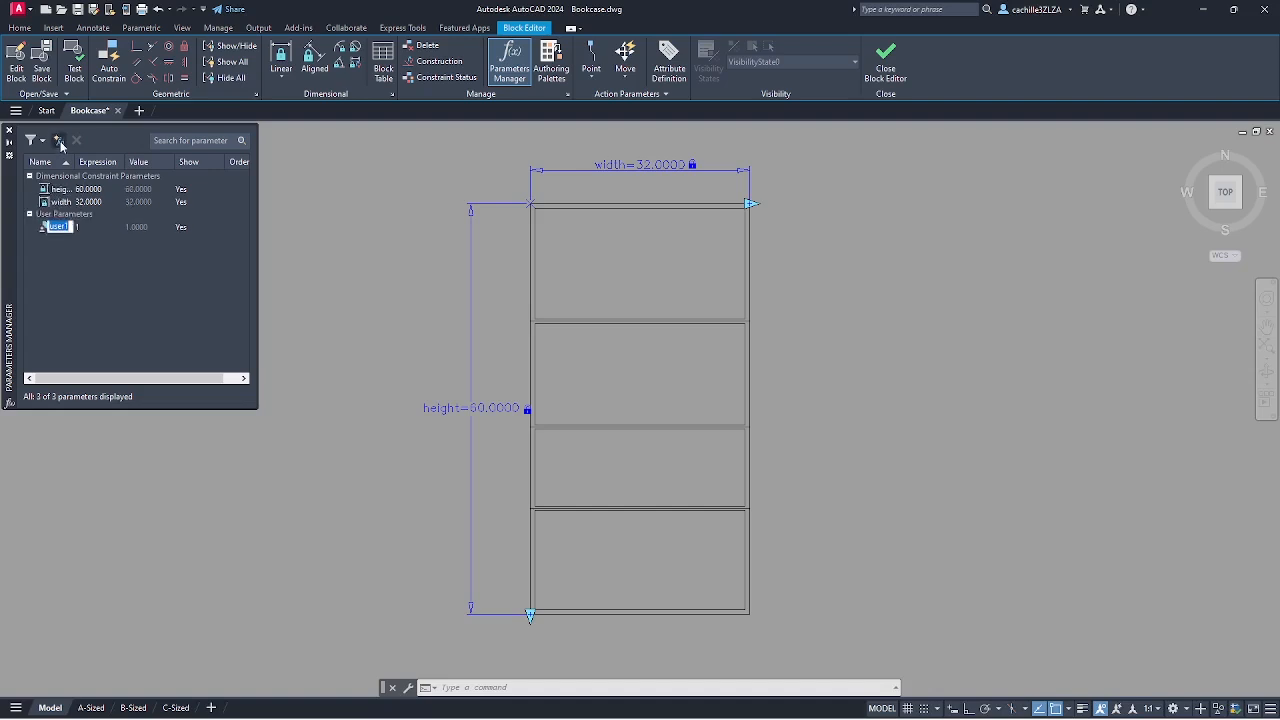
left_click(105, 260)
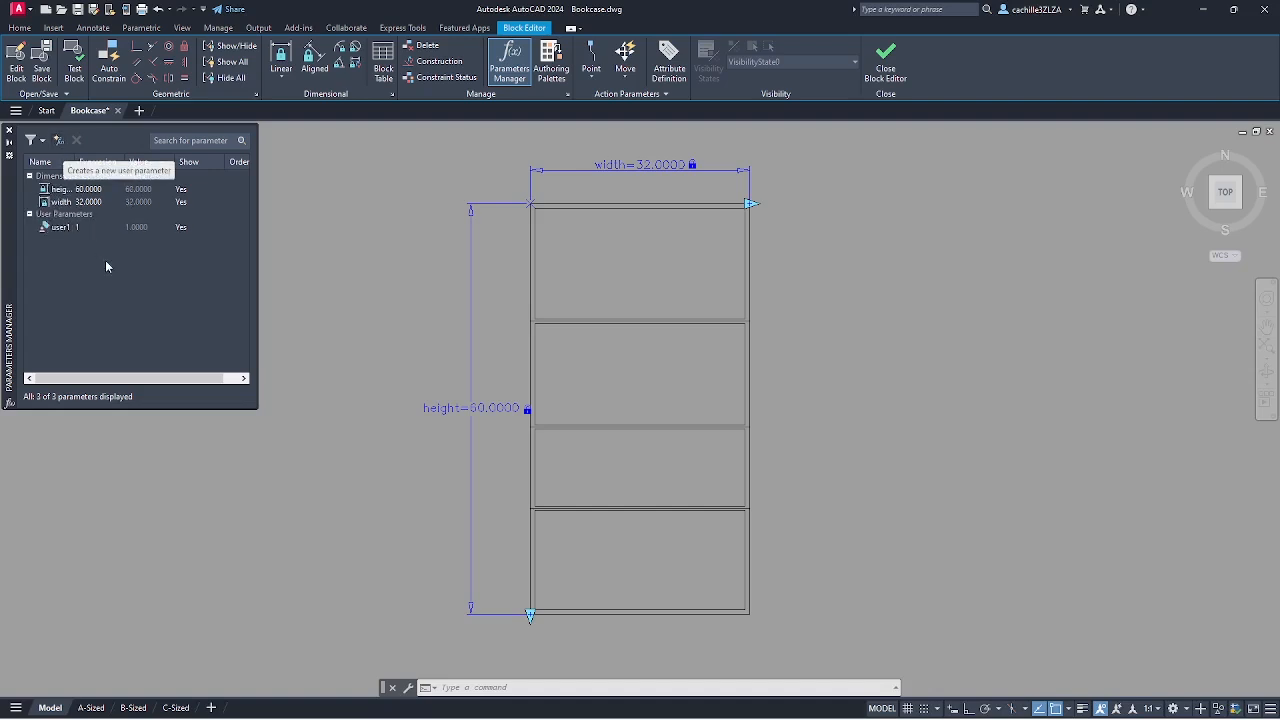
left_click(59, 140)
left_click(59, 140)
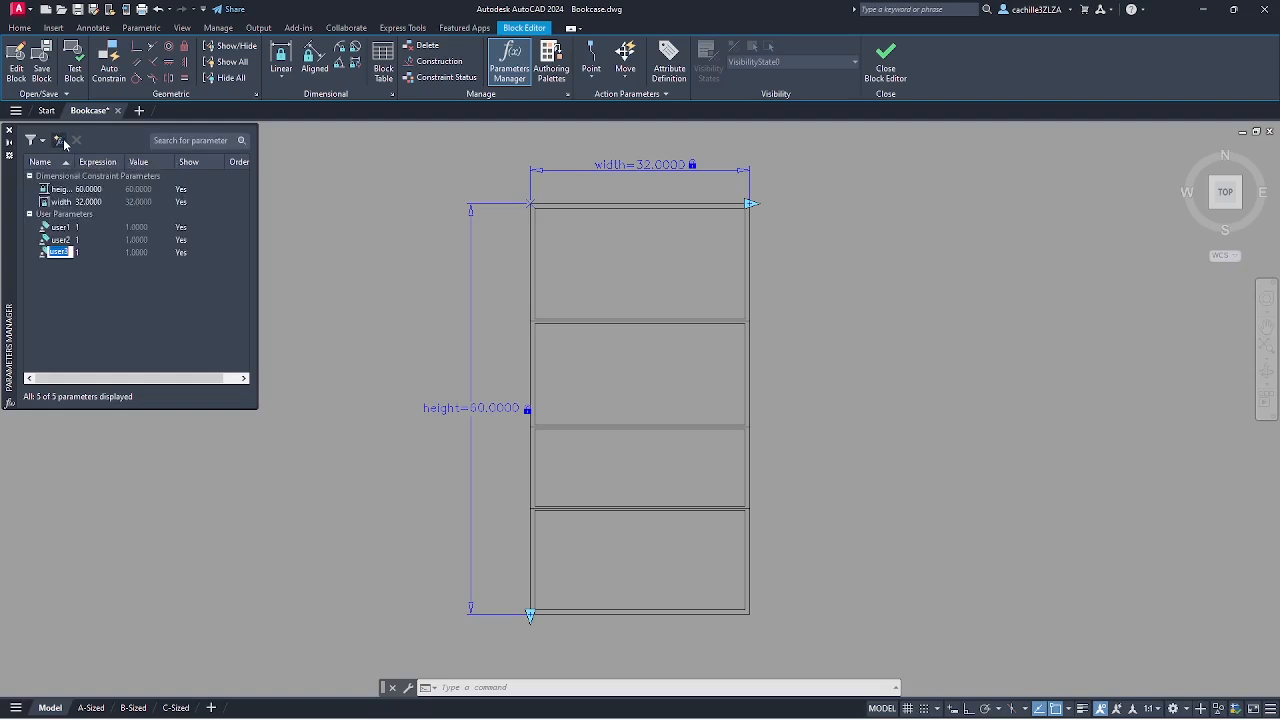
left_click(100, 276)
- Rename the user parameters Half_Thick, Thickness and Shelf_Height
double_click(69, 228)
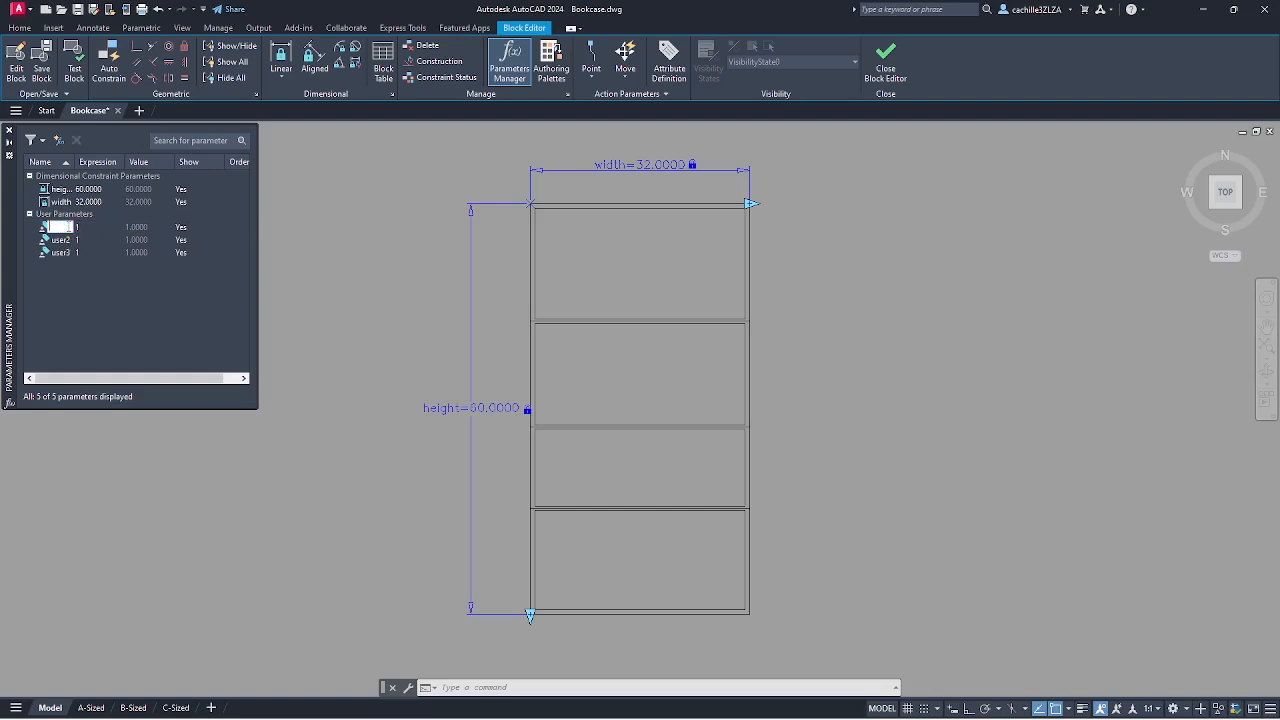
left_click(69, 241)
double_click(67, 241)
left_click(60, 253)
type("Height")
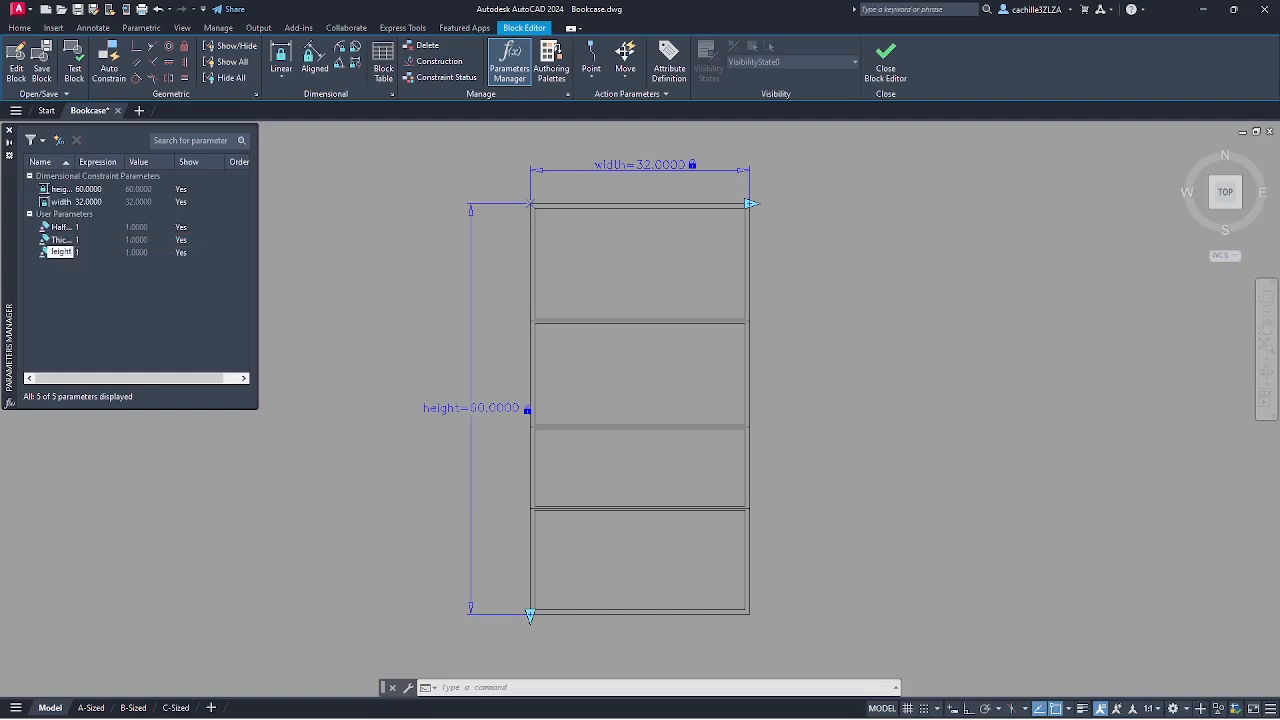
left_click(119, 269)
- Widen the Name column to show full parameter names and zoom to the bookcase top
left_click_drag(74, 161, 111, 161)
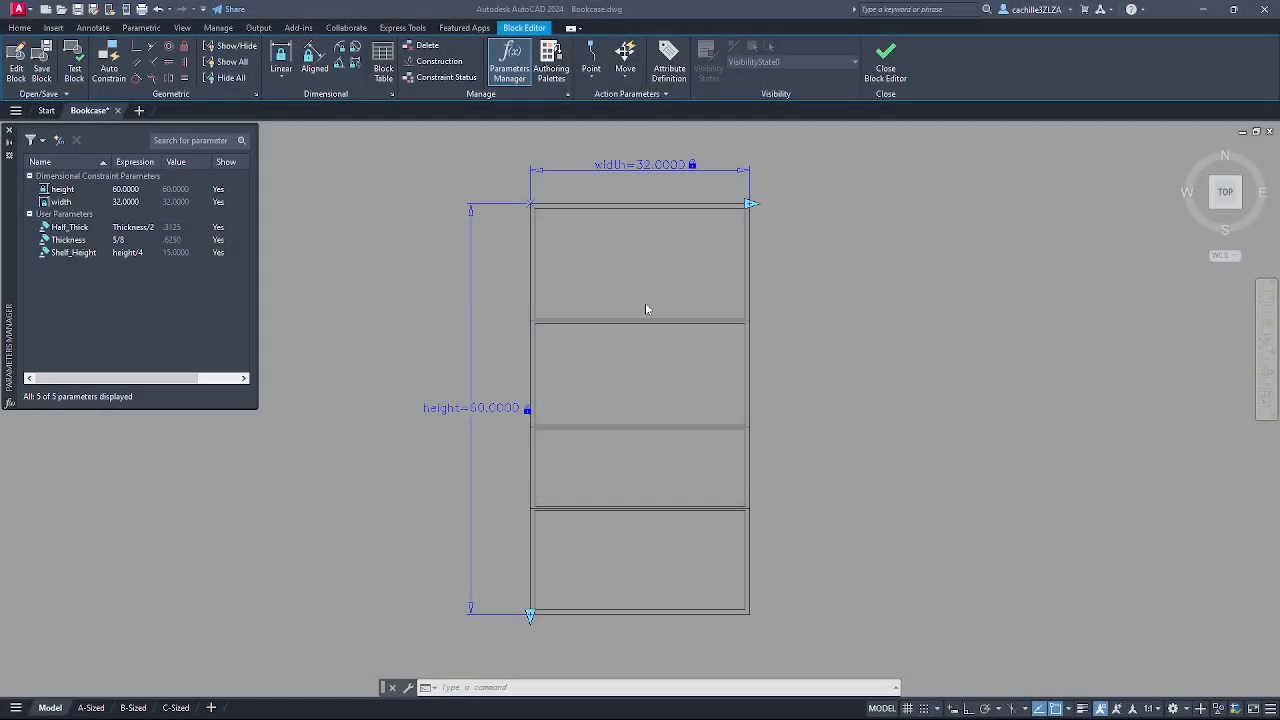
scroll(638, 306, "up", 2)
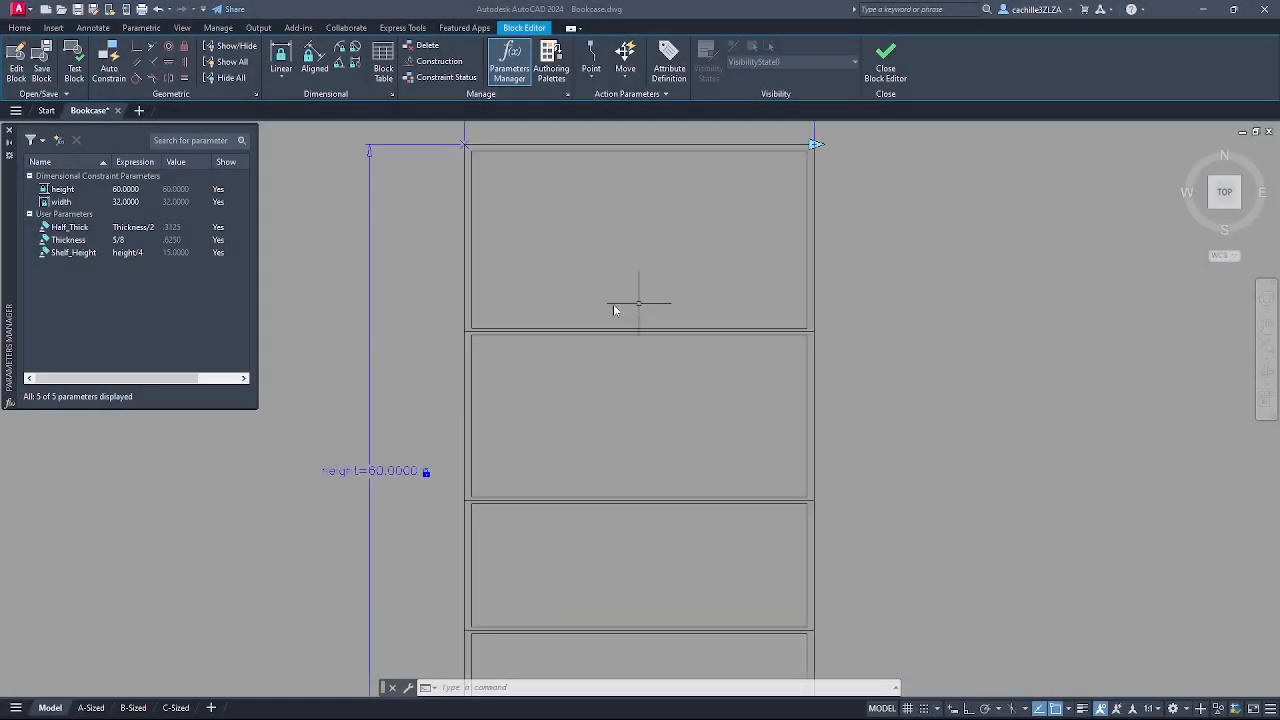
mouse_move(551, 280)
middle_mouse_down()
mouse_move(540, 294)
mouse_move(571, 386)
mouse_move(566, 446)
mouse_move(566, 428)
middle_mouse_up()
scroll(561, 354, "up", 2)
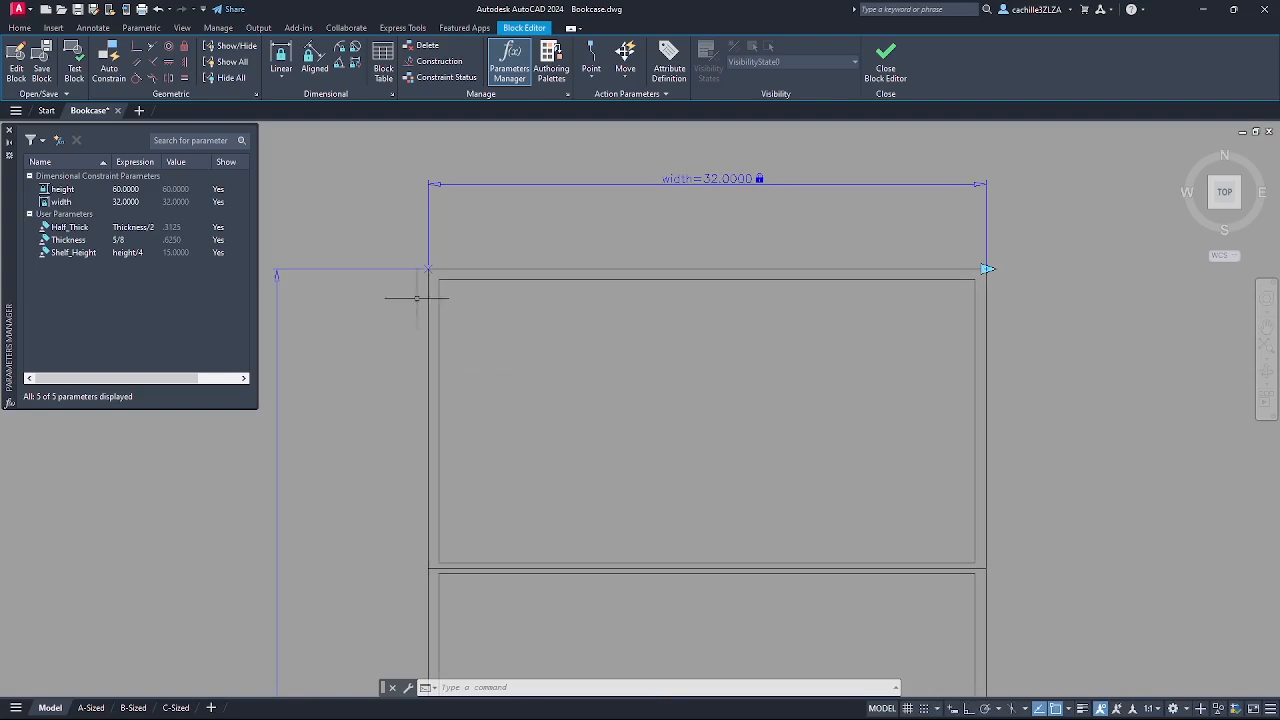
- Add a linear constraint d1=17.1787 from the top-left corner down to the first shelf
left_click(280, 82)
left_click(296, 101)
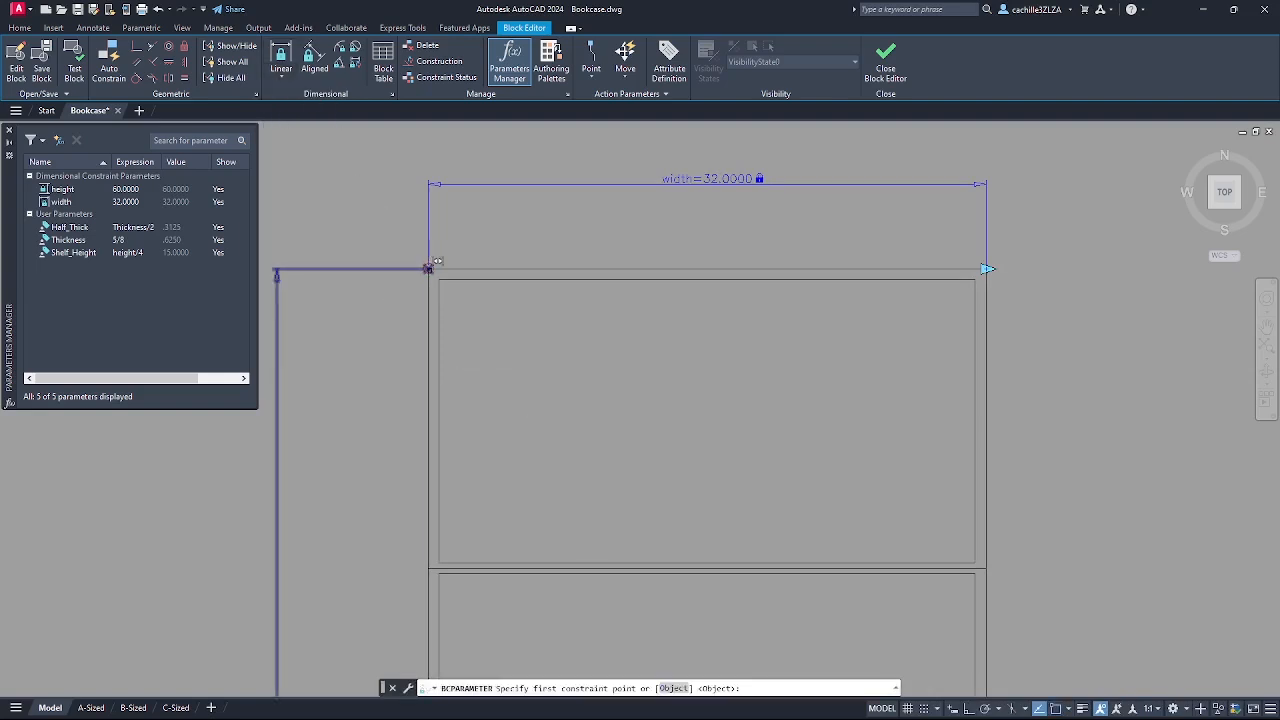
left_click(428, 267)
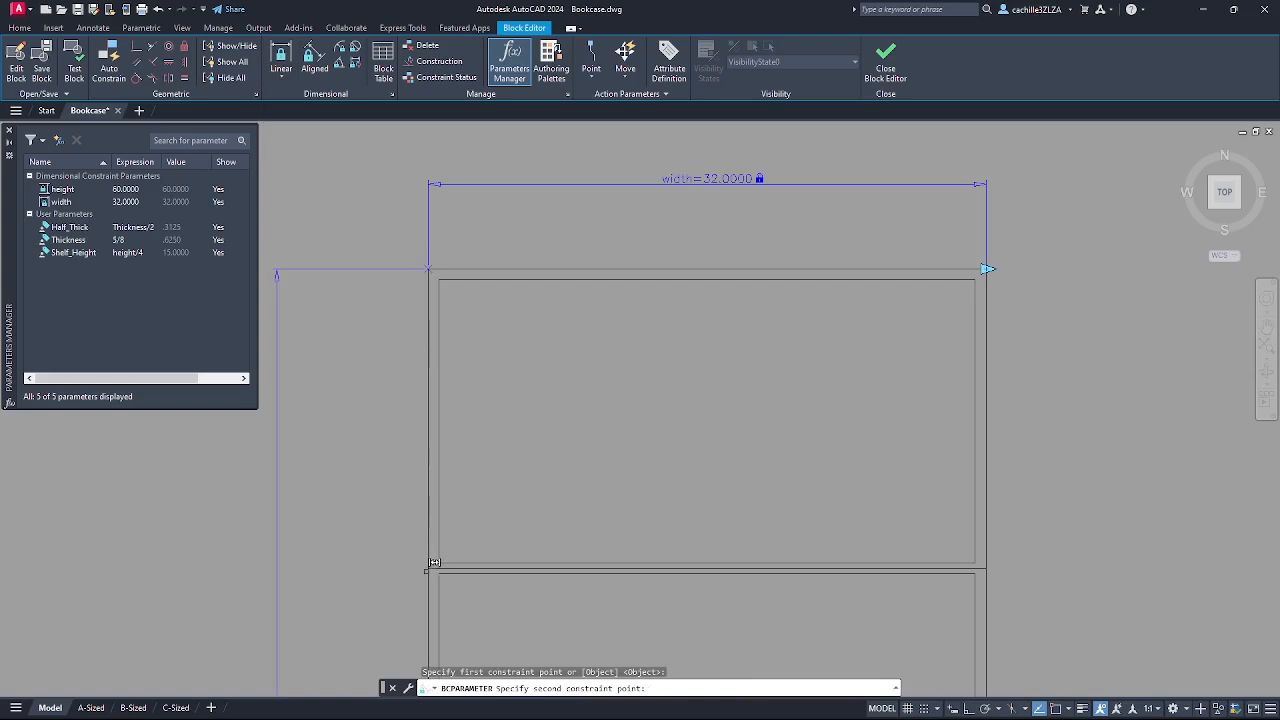
left_click(431, 566)
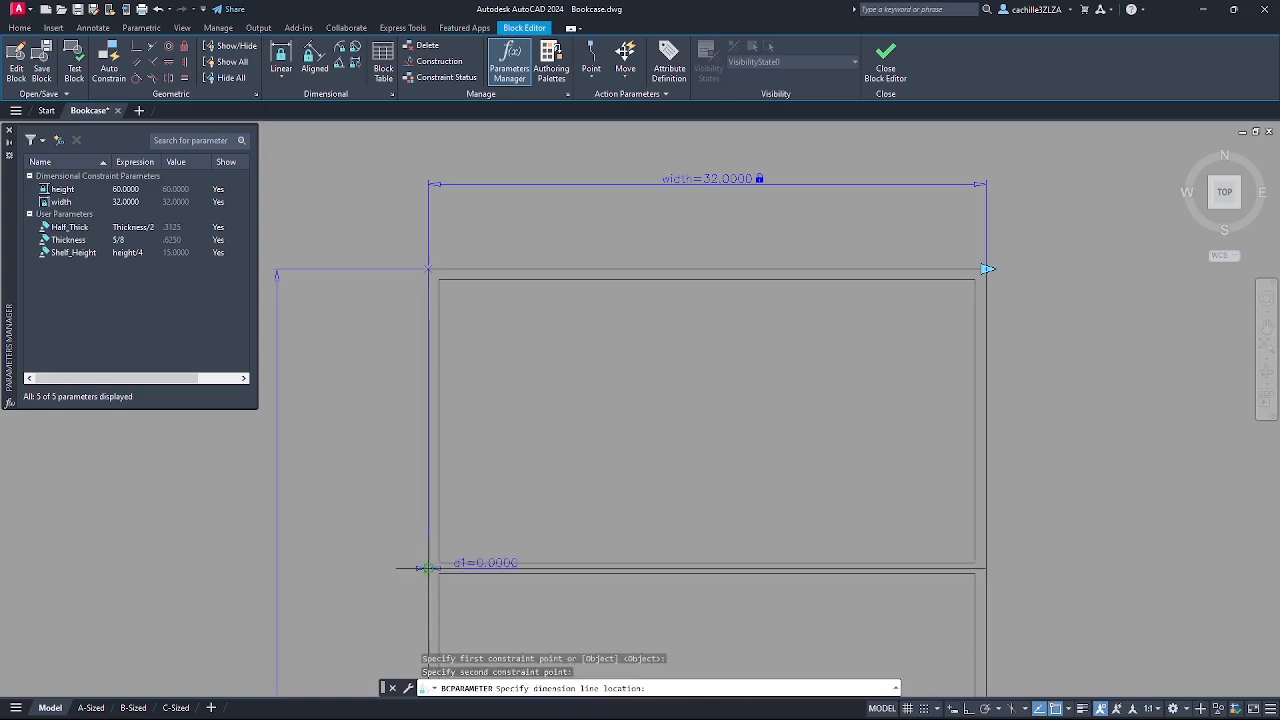
left_click(368, 505)
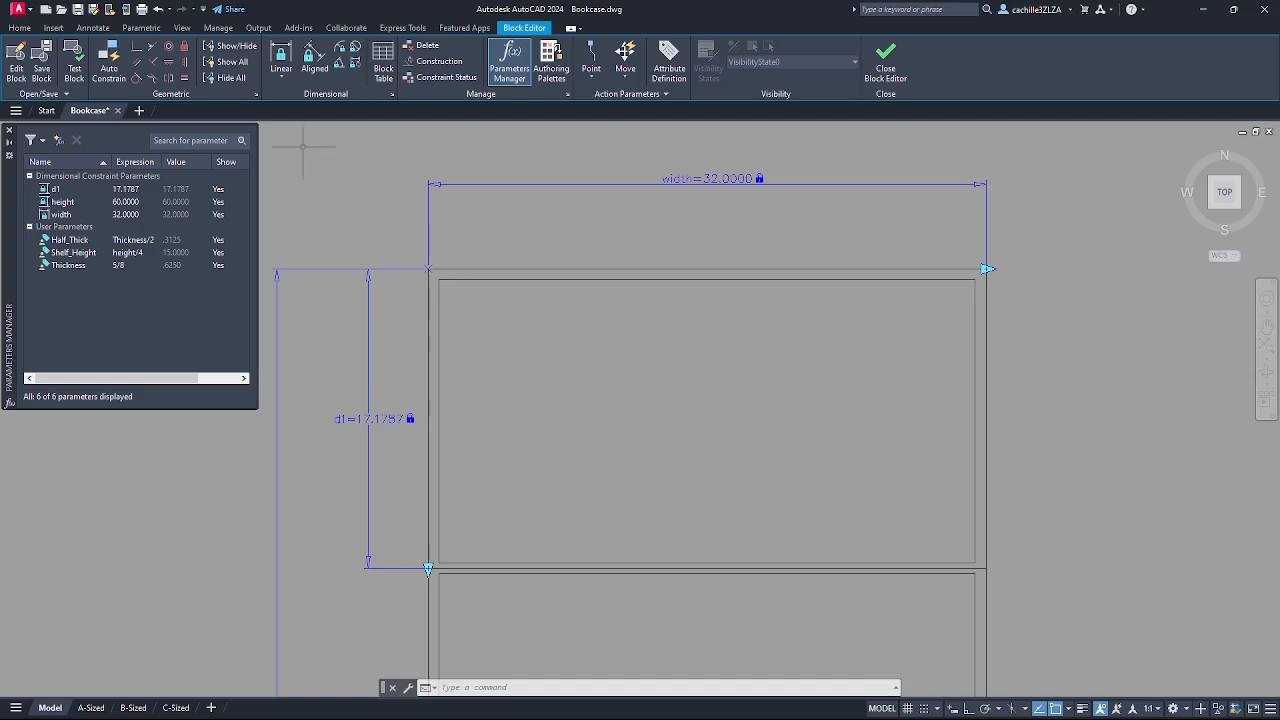
- Start another linear constraint with the second shelf brought into view
left_click(282, 78)
left_click(295, 99)
mouse_move(512, 452)
middle_mouse_down()
mouse_move(586, 317)
mouse_move(650, 262)
middle_mouse_up()
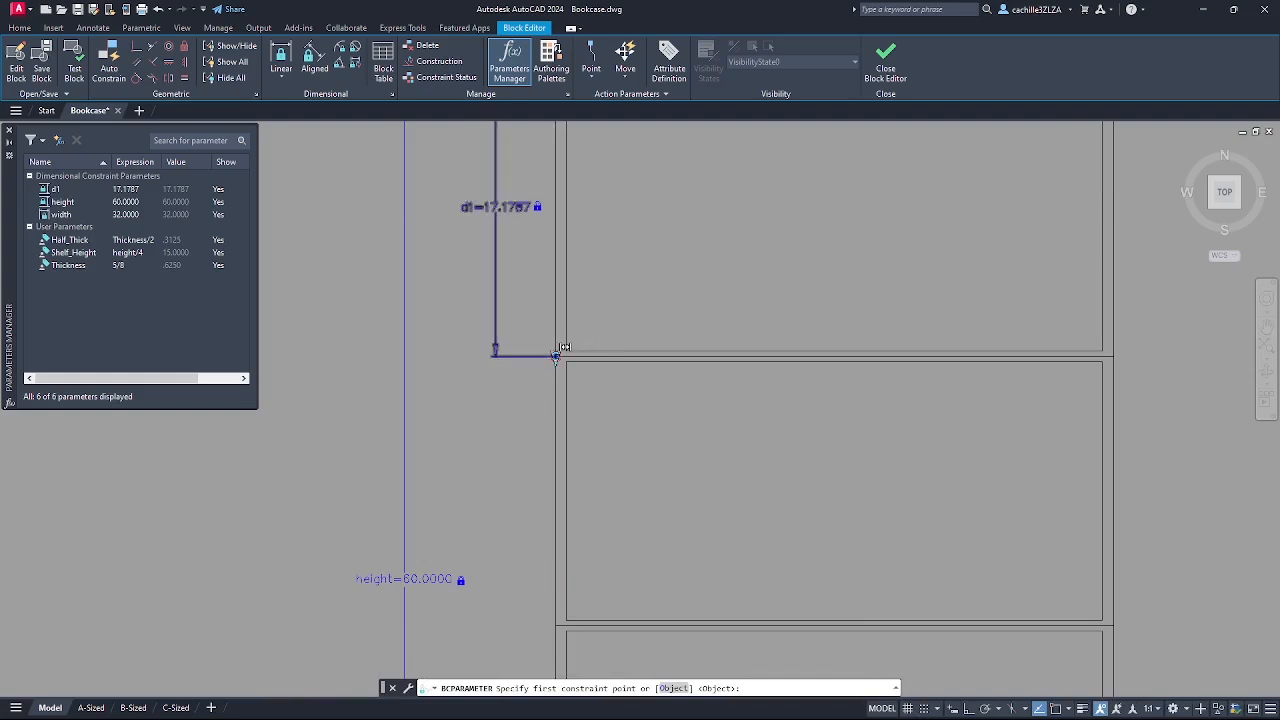
- Place the d2=15.4437 constraint between the first and second shelves
left_click(560, 350)
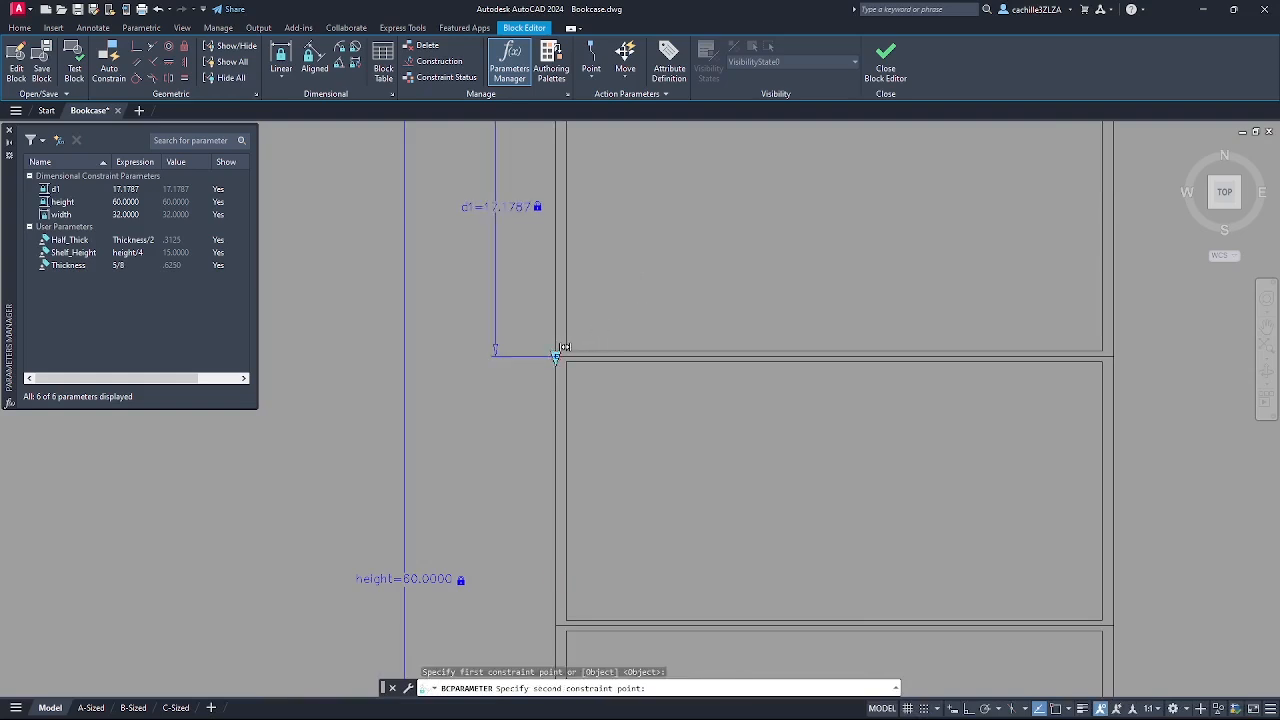
left_click(557, 622)
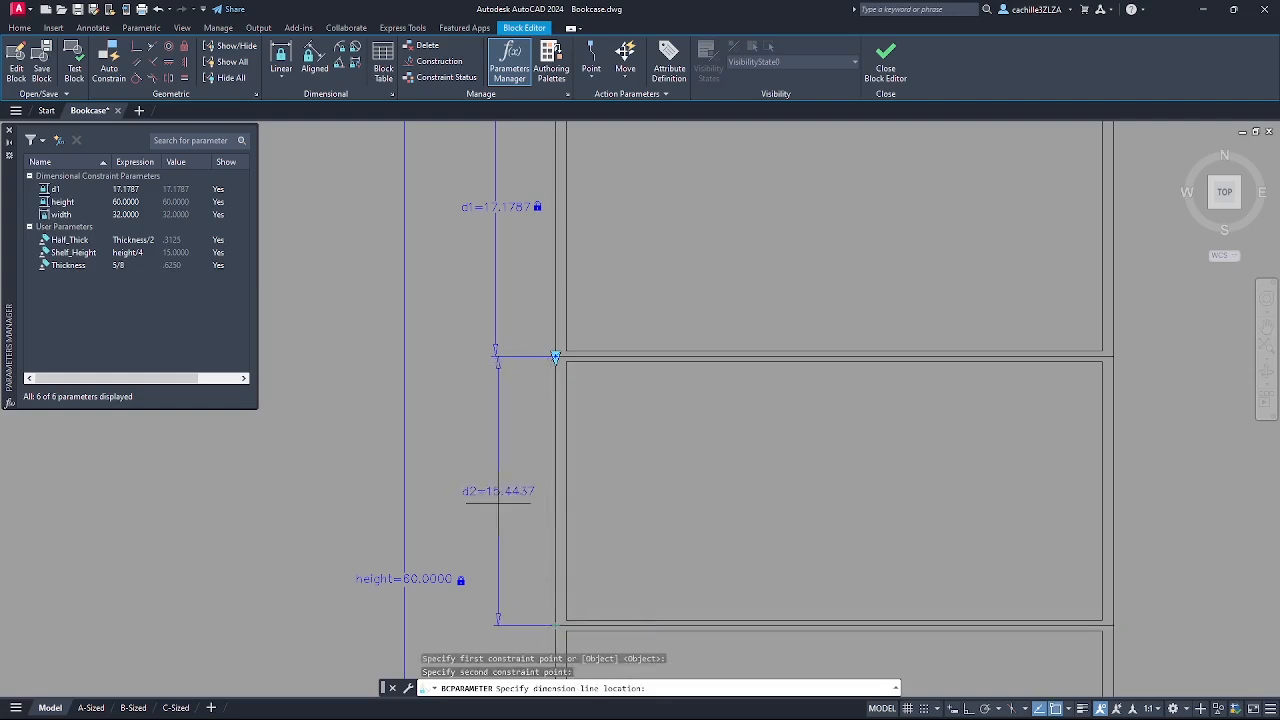
left_click(495, 504)
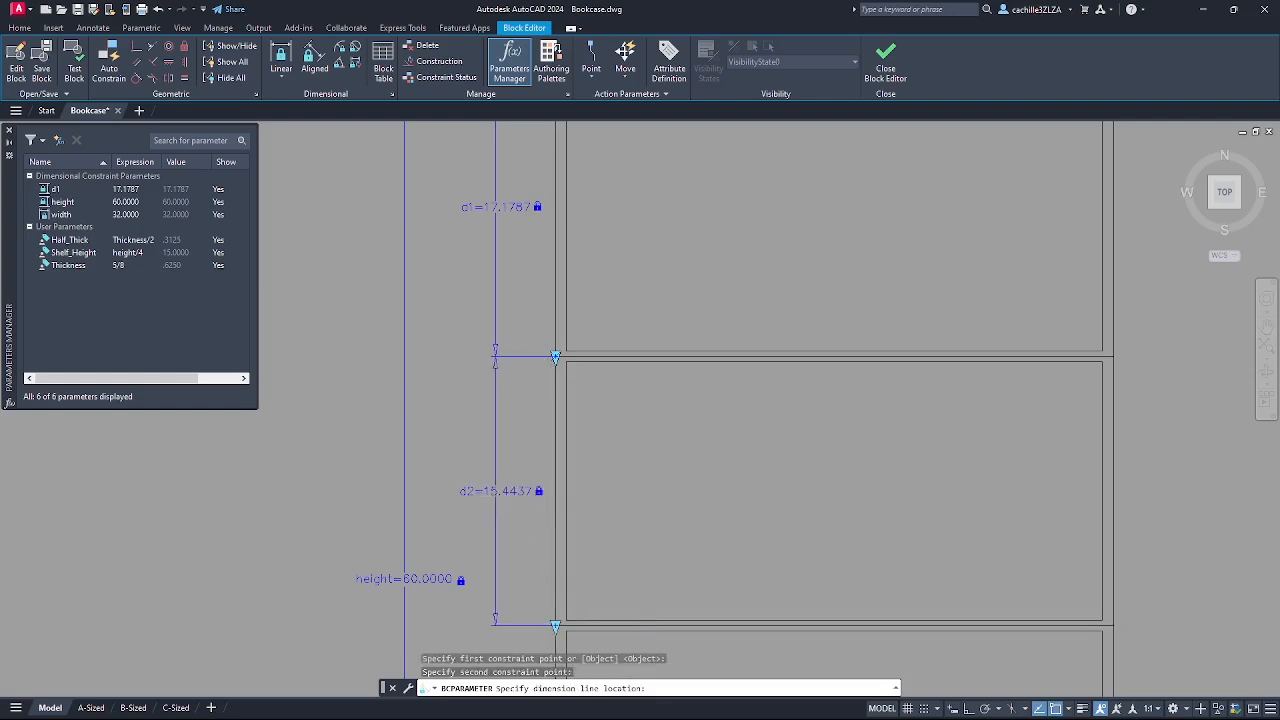
key("Return")
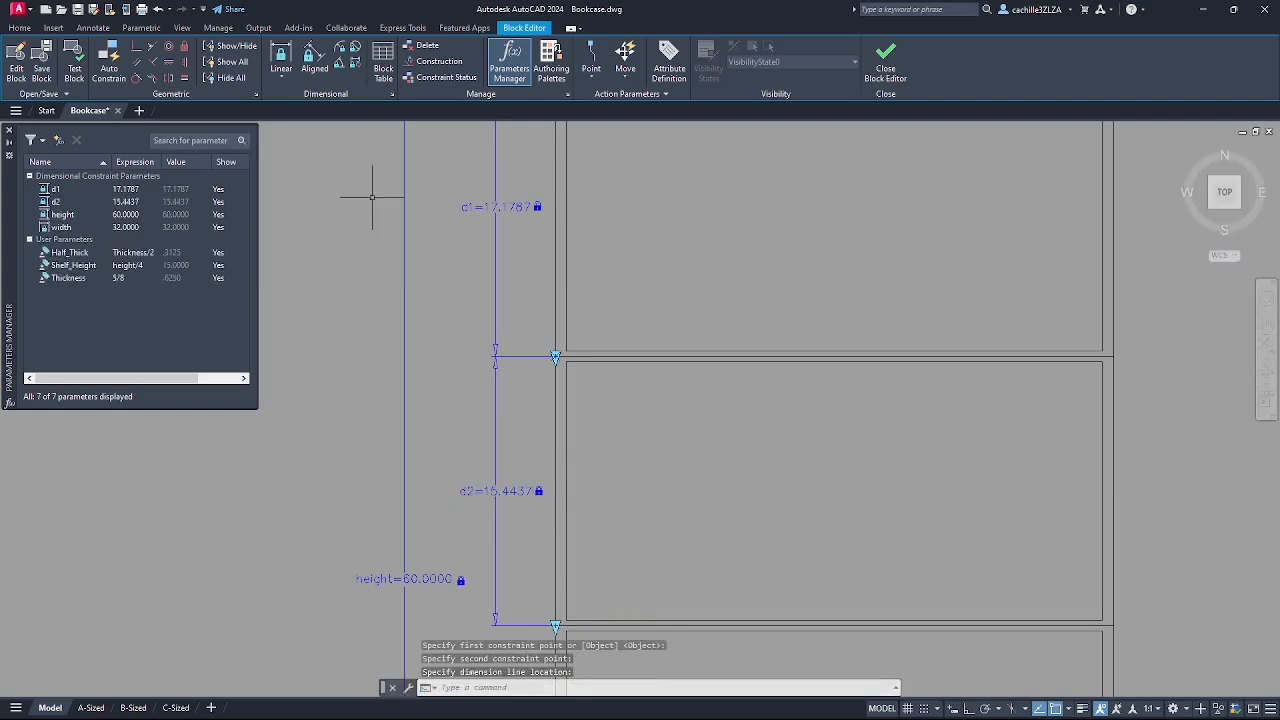
- Add the d3=11.9165 linear constraint across the third shelf gap
left_click(283, 80)
left_click(285, 102)
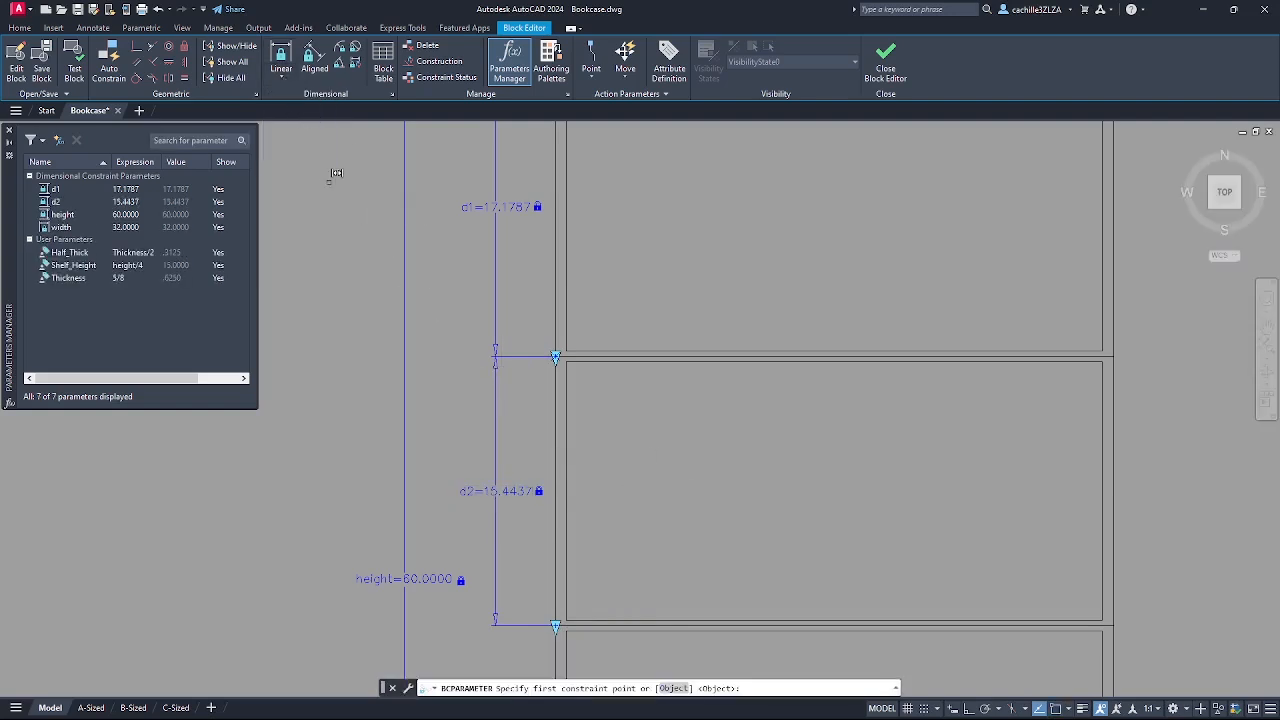
middle_click_drag(674, 511, 638, 235)
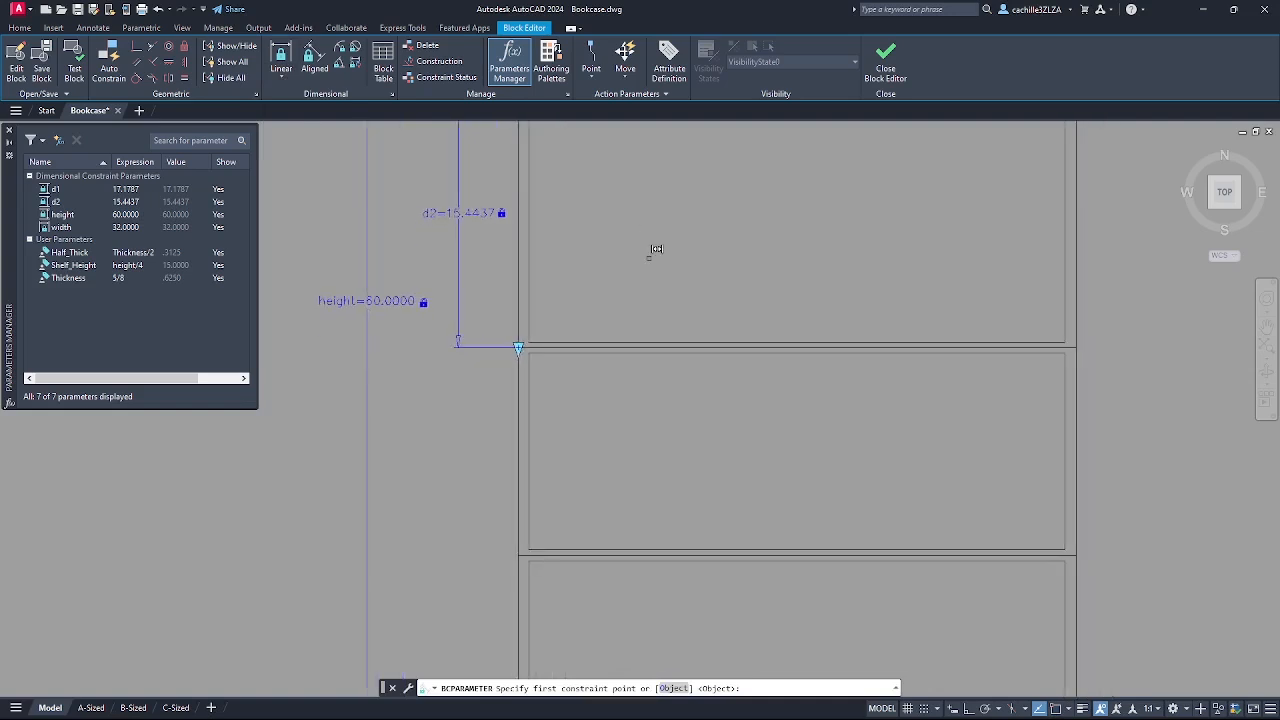
scroll(668, 426, "down", 2)
mouse_move(674, 439)
middle_mouse_down()
mouse_move(649, 397)
mouse_move(654, 423)
mouse_move(661, 414)
middle_mouse_up()
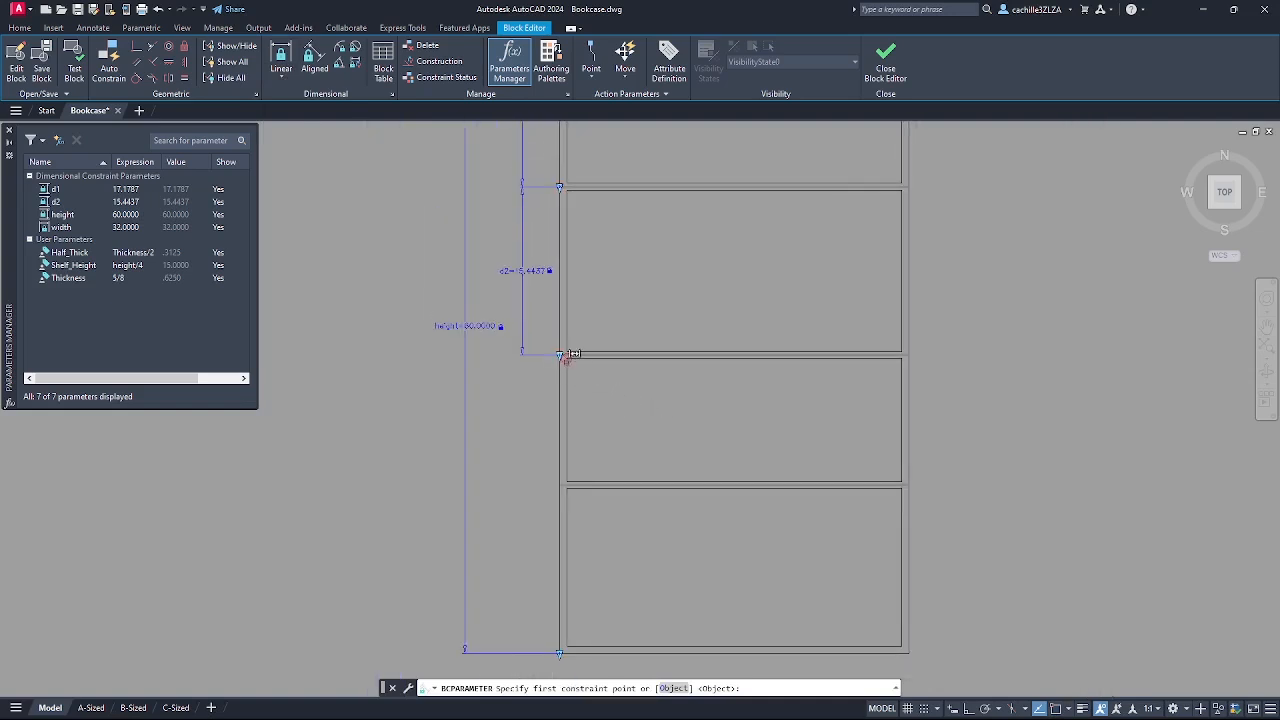
scroll(566, 347, "up", 2)
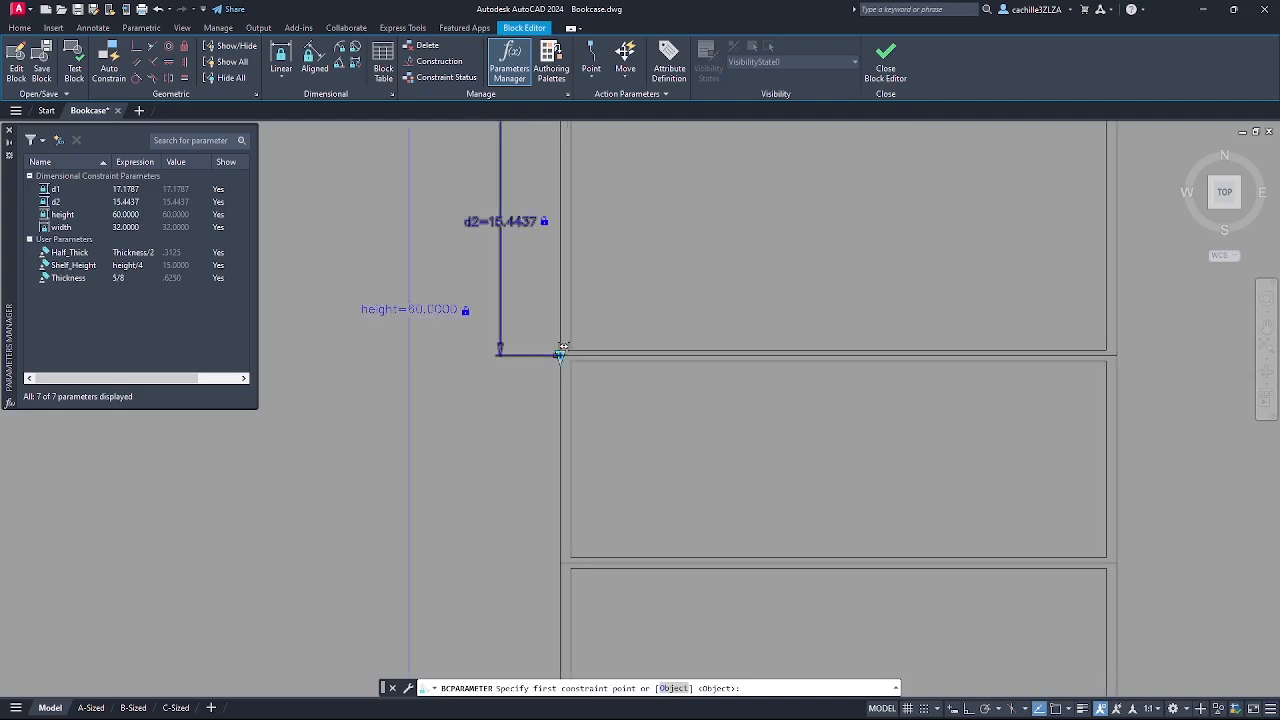
left_click(567, 348)
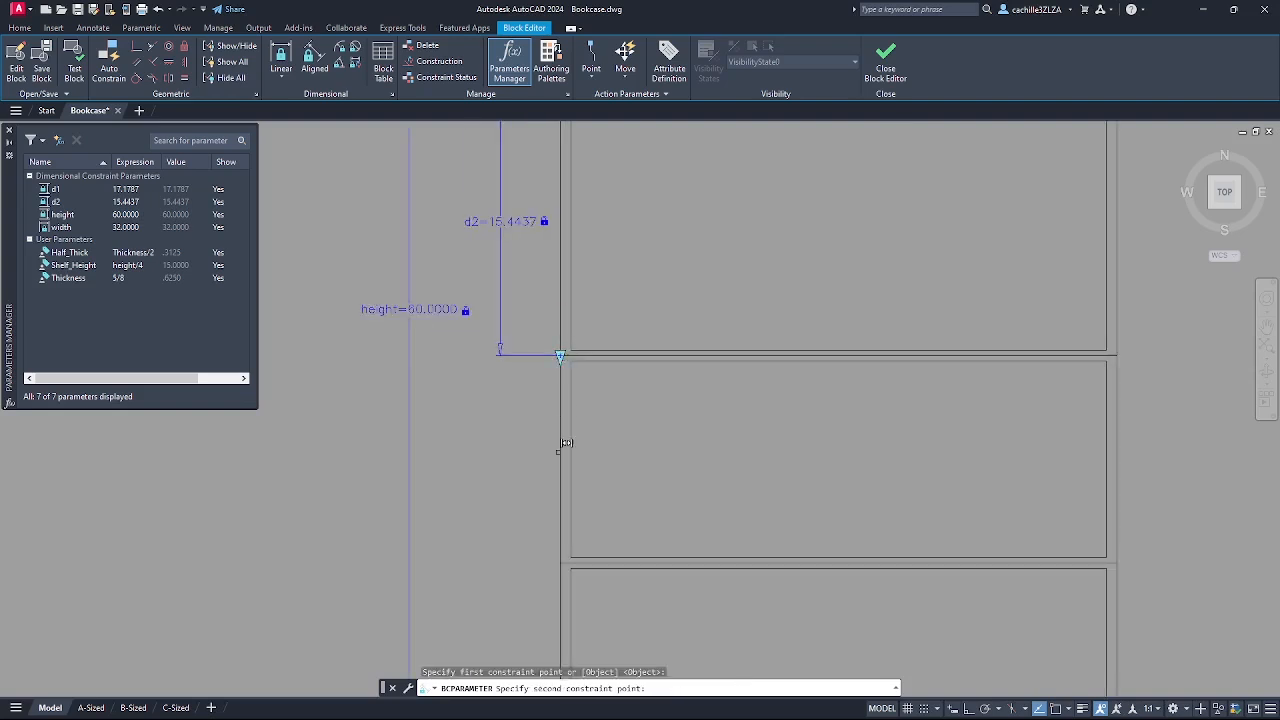
left_click(566, 554)
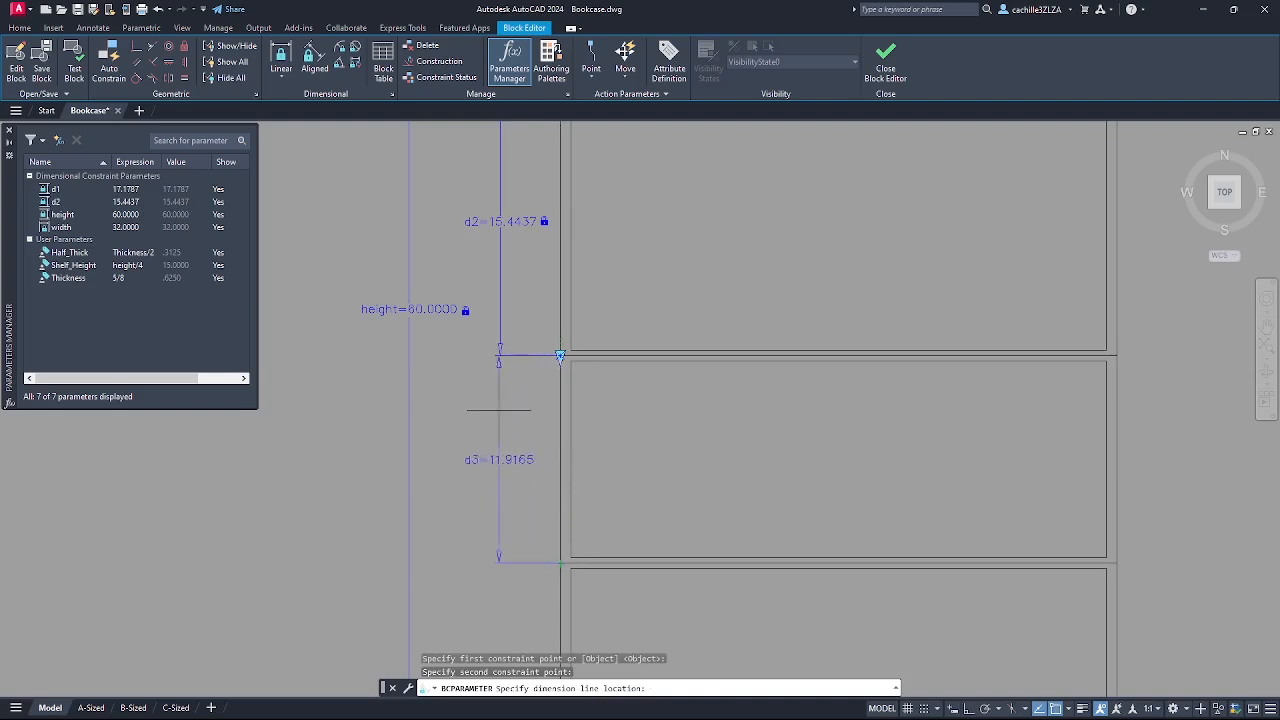
left_click(500, 408)
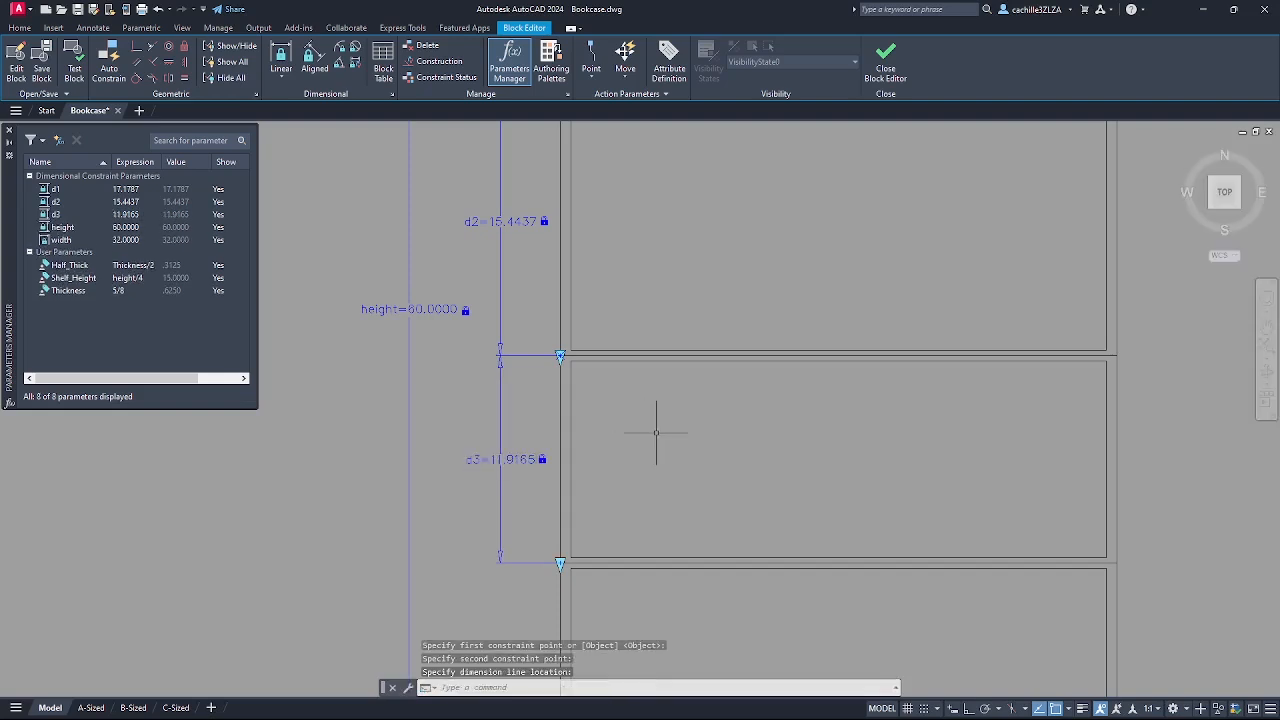
scroll(656, 436, "down", 2)
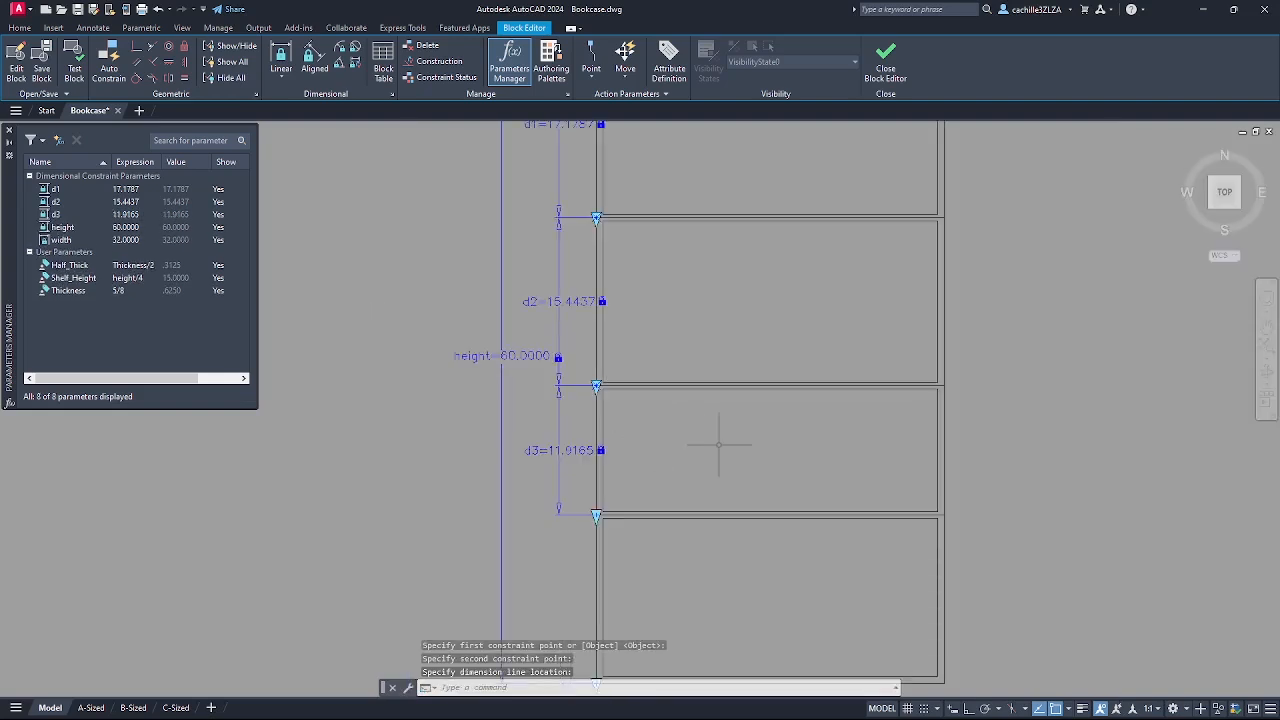
middle_click_drag(717, 452, 679, 511)
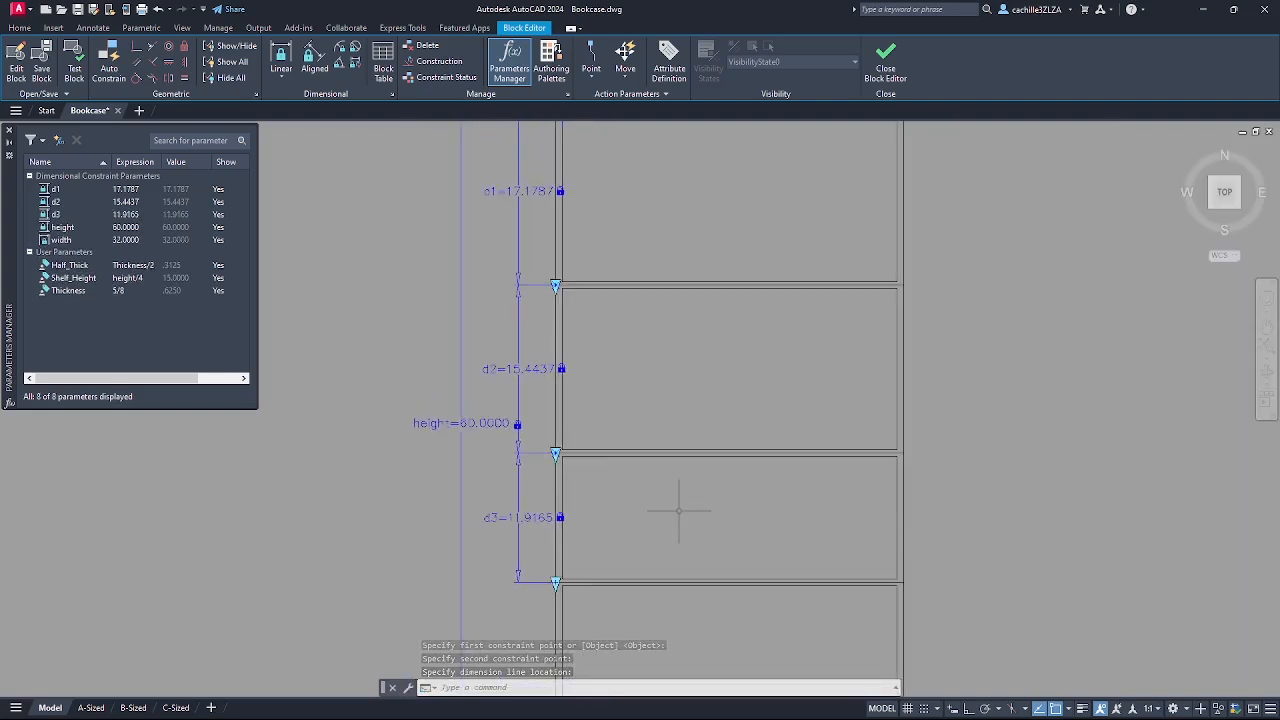
left_click(282, 80)
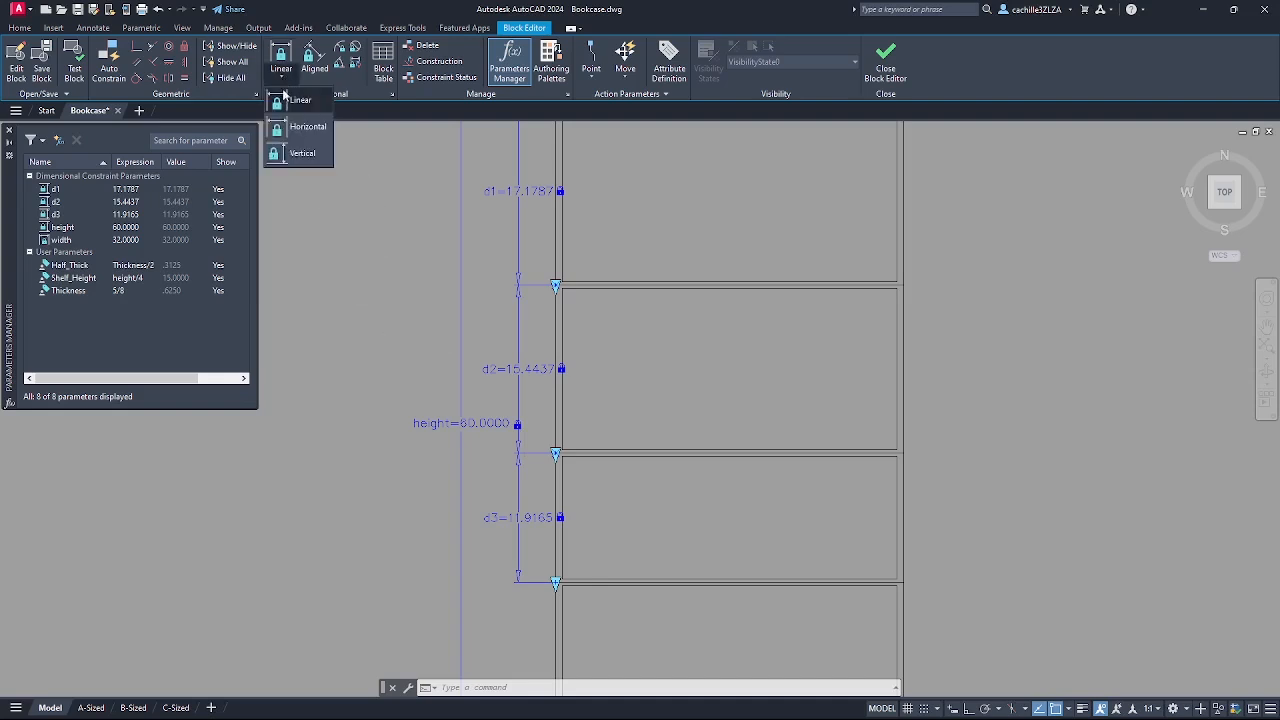
left_click(298, 100)
scroll(650, 540, "up", 6)
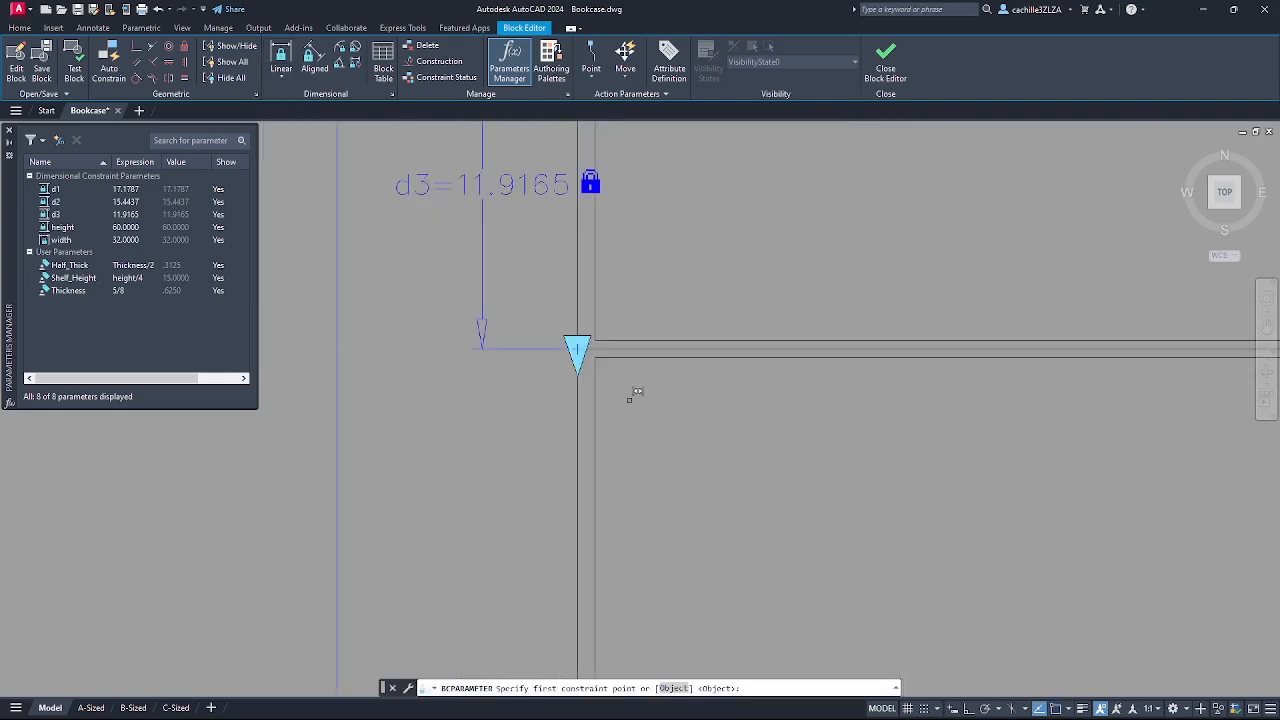
left_click(577, 350)
scroll(590, 470, "down", 3)
middle_click_drag(595, 505, 641, 377)
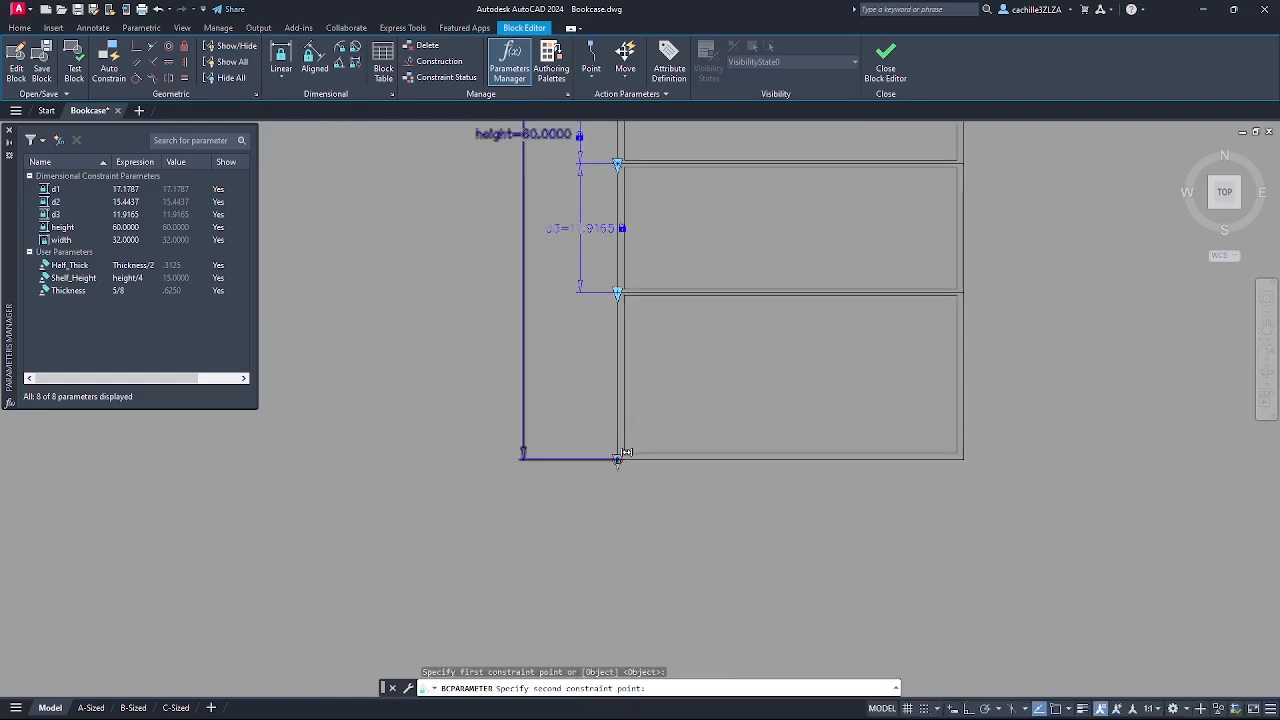
left_click(617, 458)
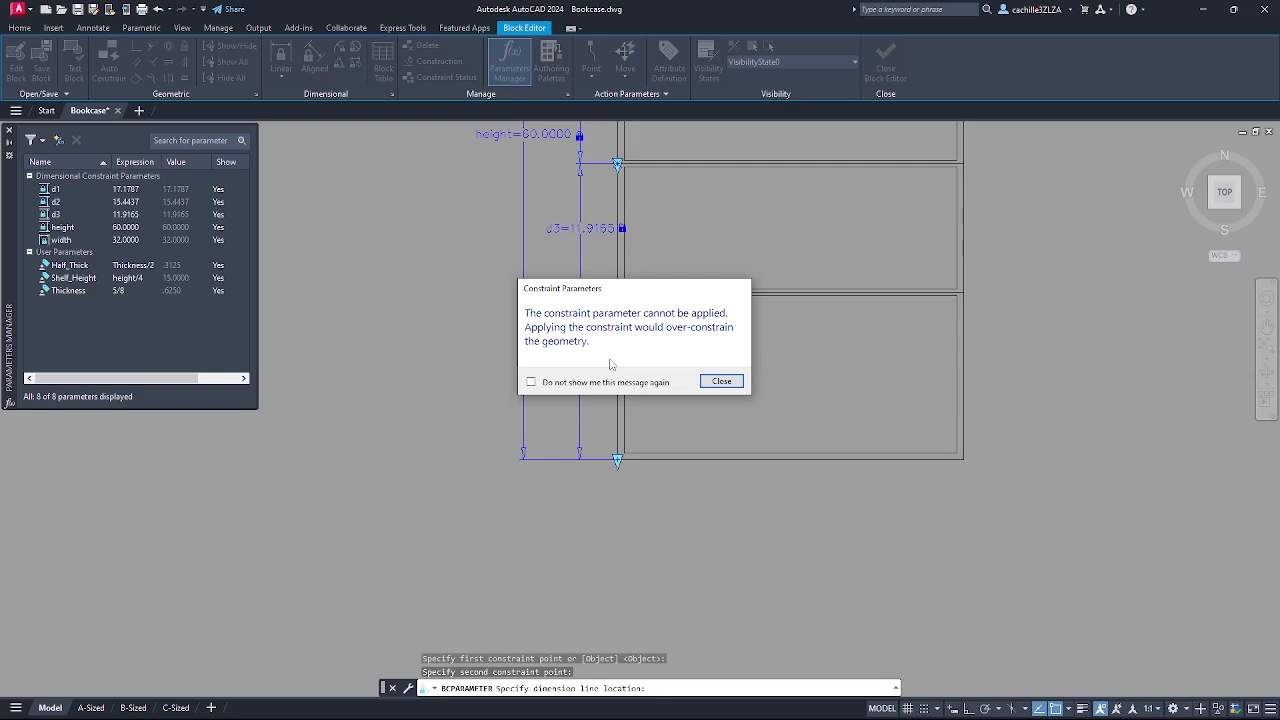
left_click(720, 382)
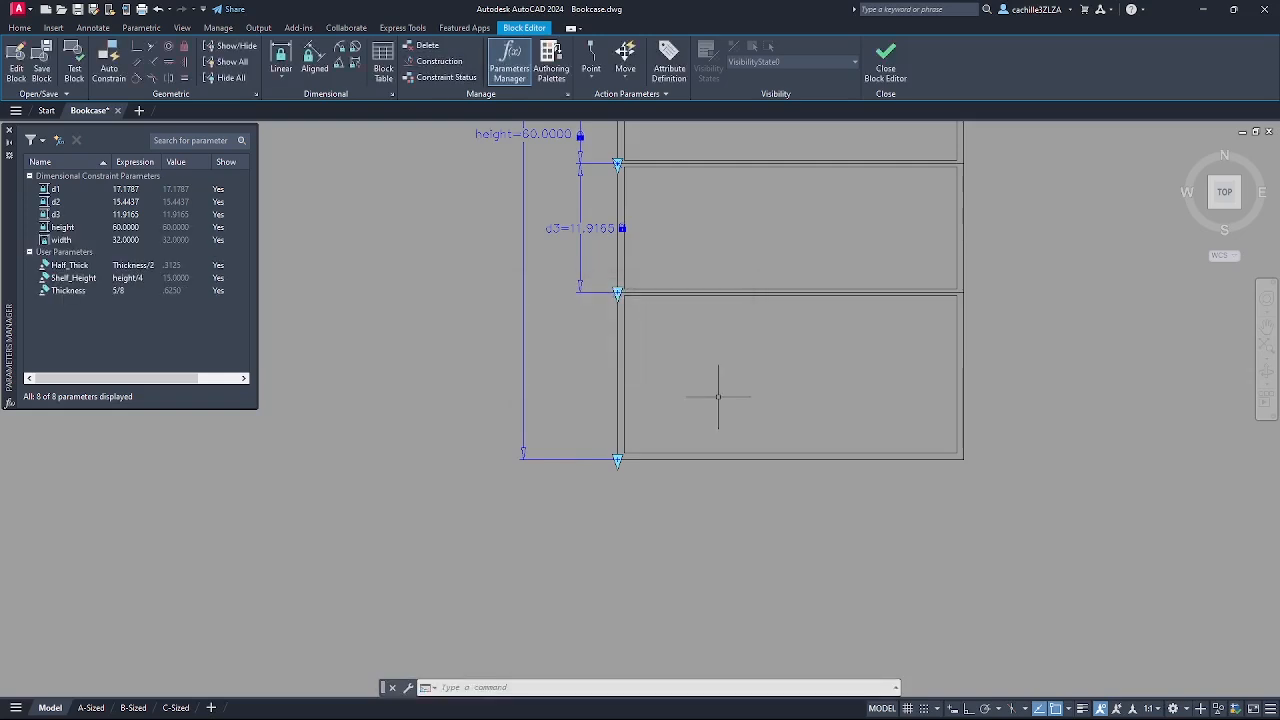
scroll(718, 396, "down", 5)
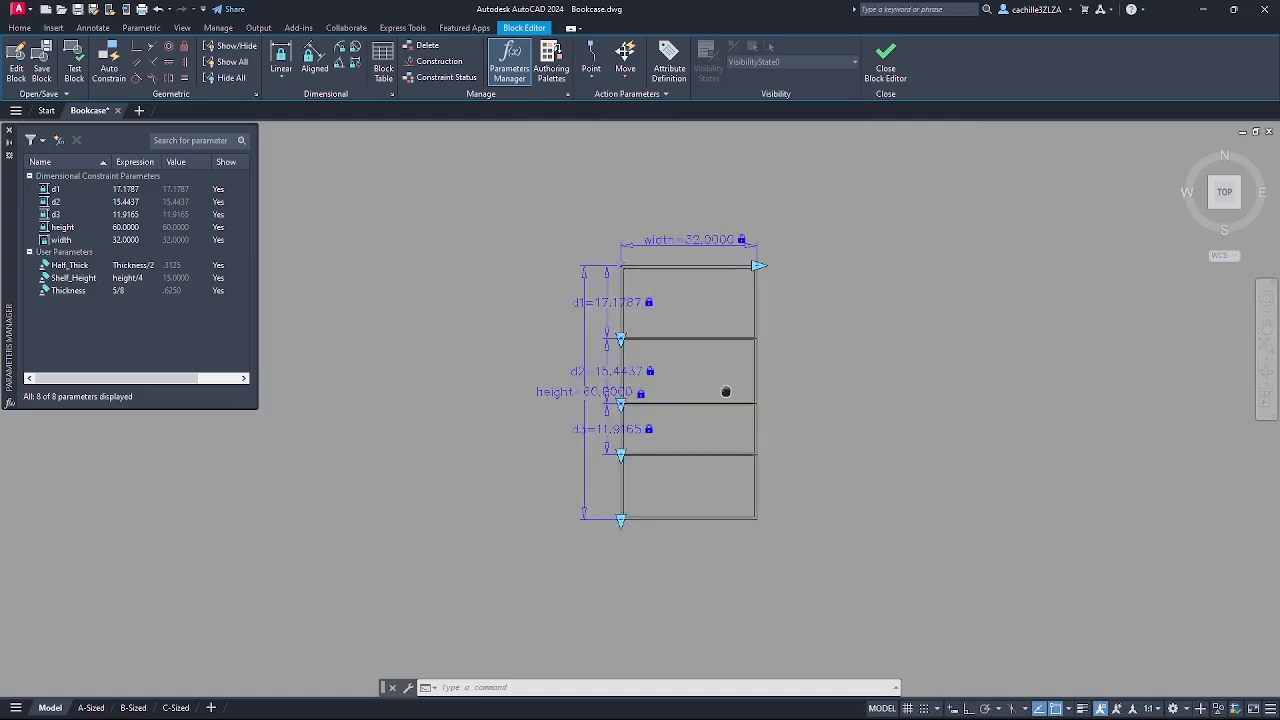
- Add the d4=0.3125 linear constraint across the shelf board's right end
scroll(771, 349, "up", 8)
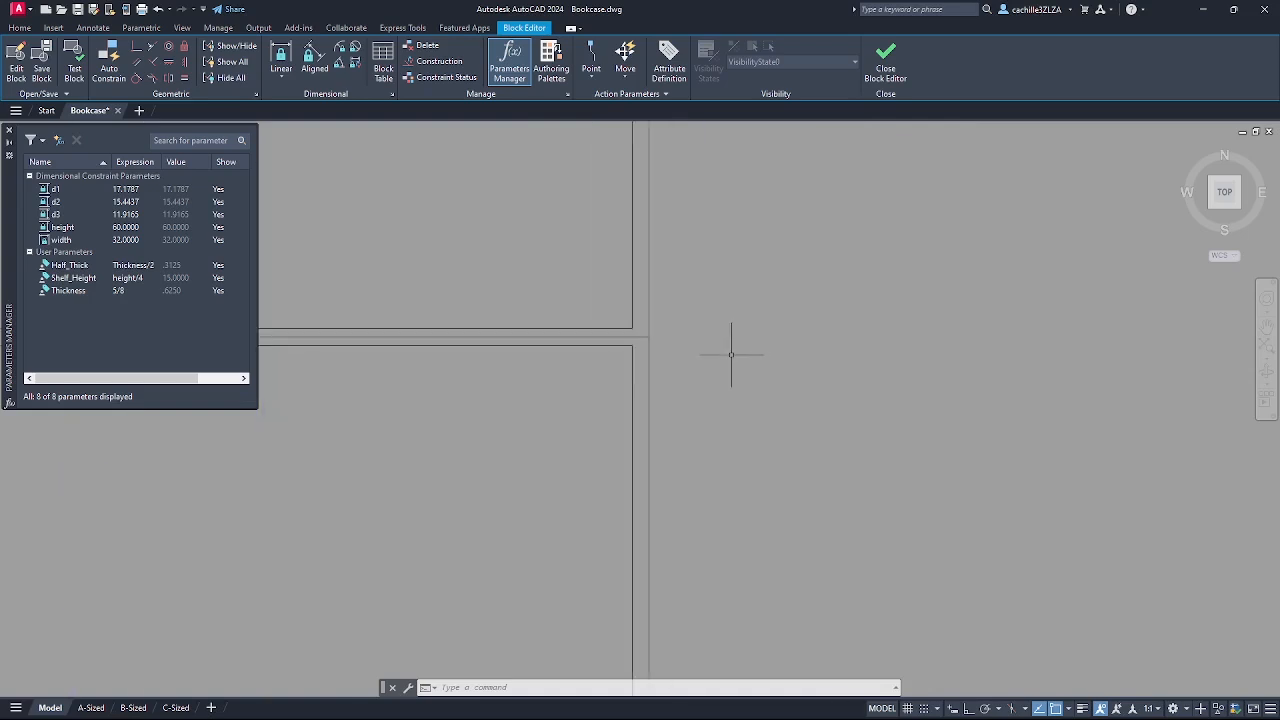
scroll(731, 354, "down", 3)
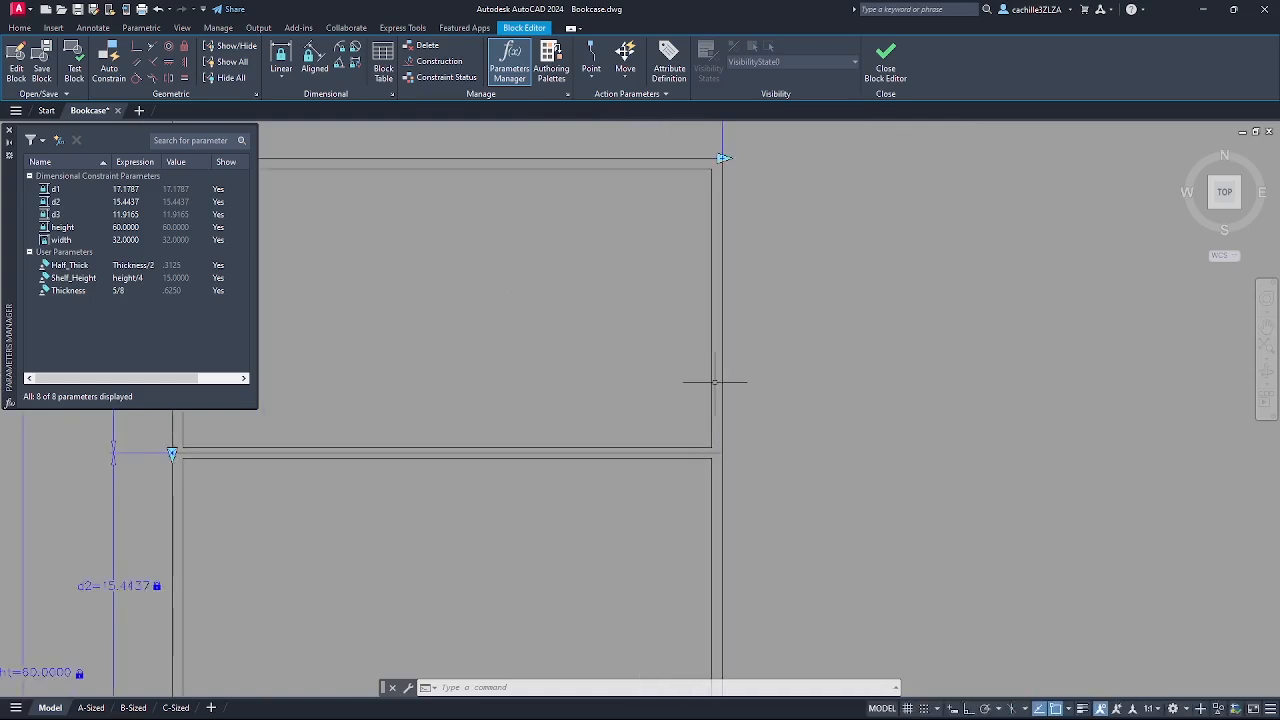
left_click(281, 81)
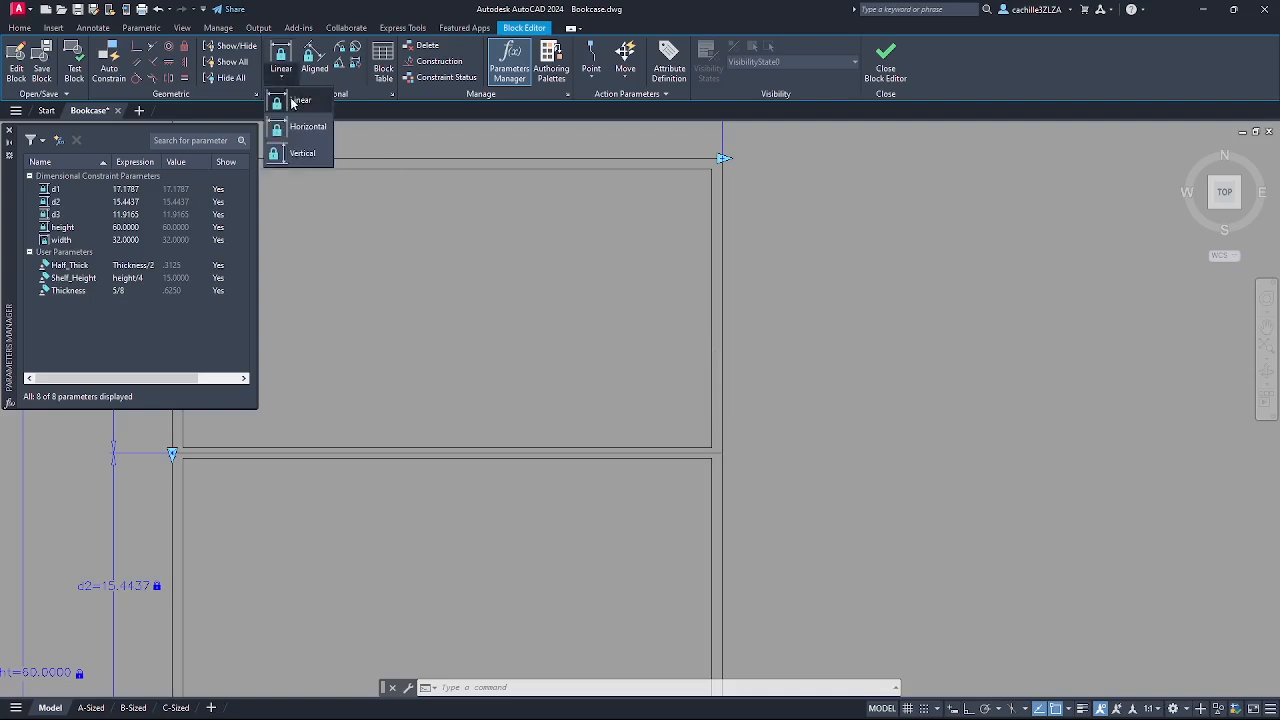
left_click(295, 102)
scroll(745, 445, "up", 3)
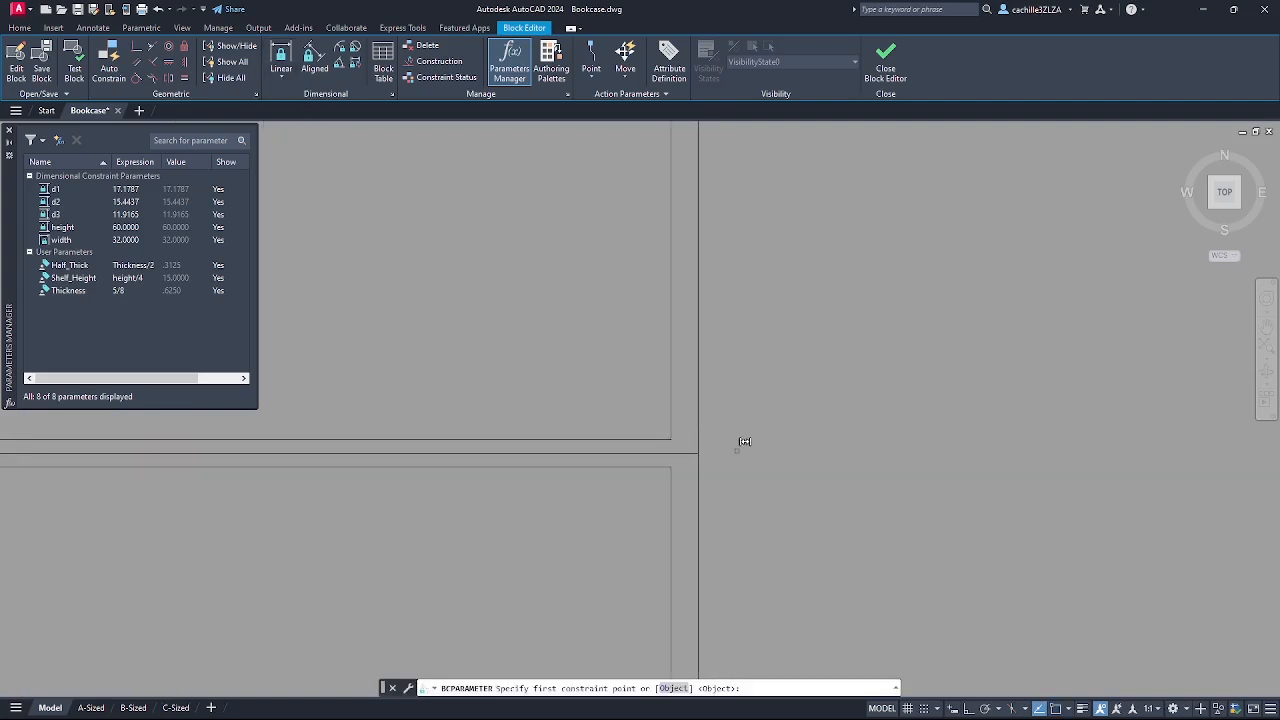
left_click(673, 433)
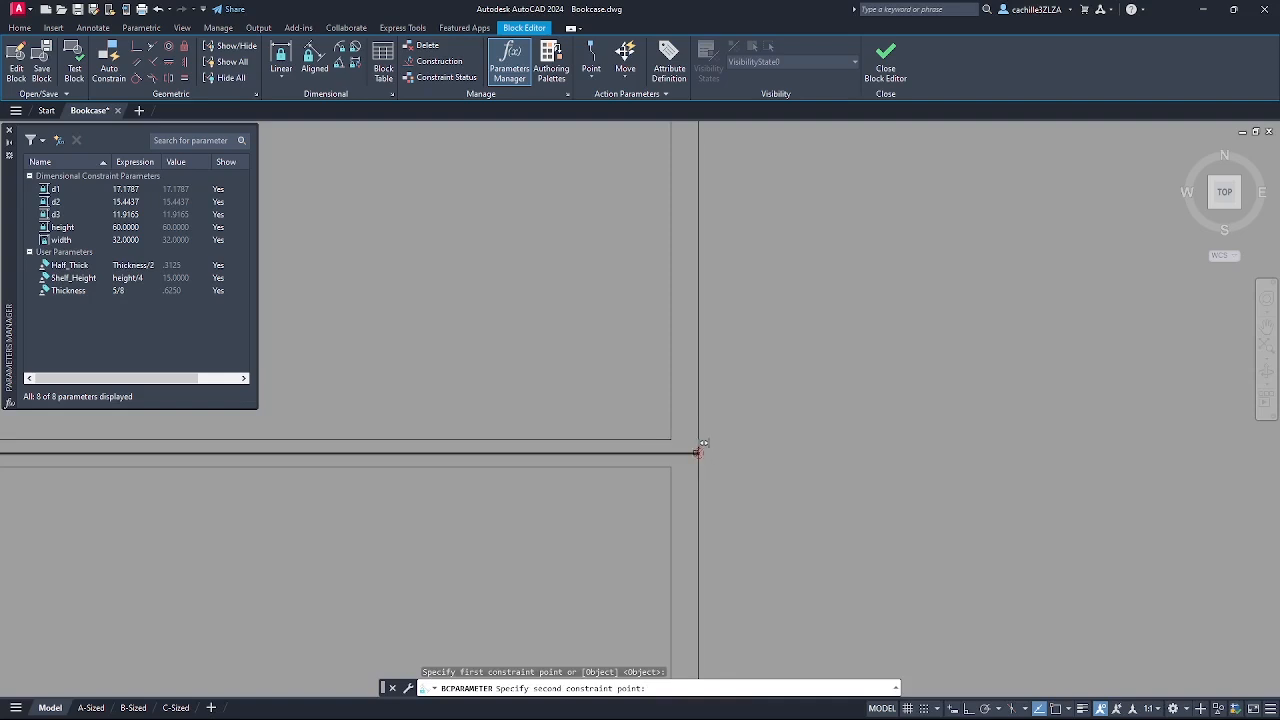
left_click(698, 452)
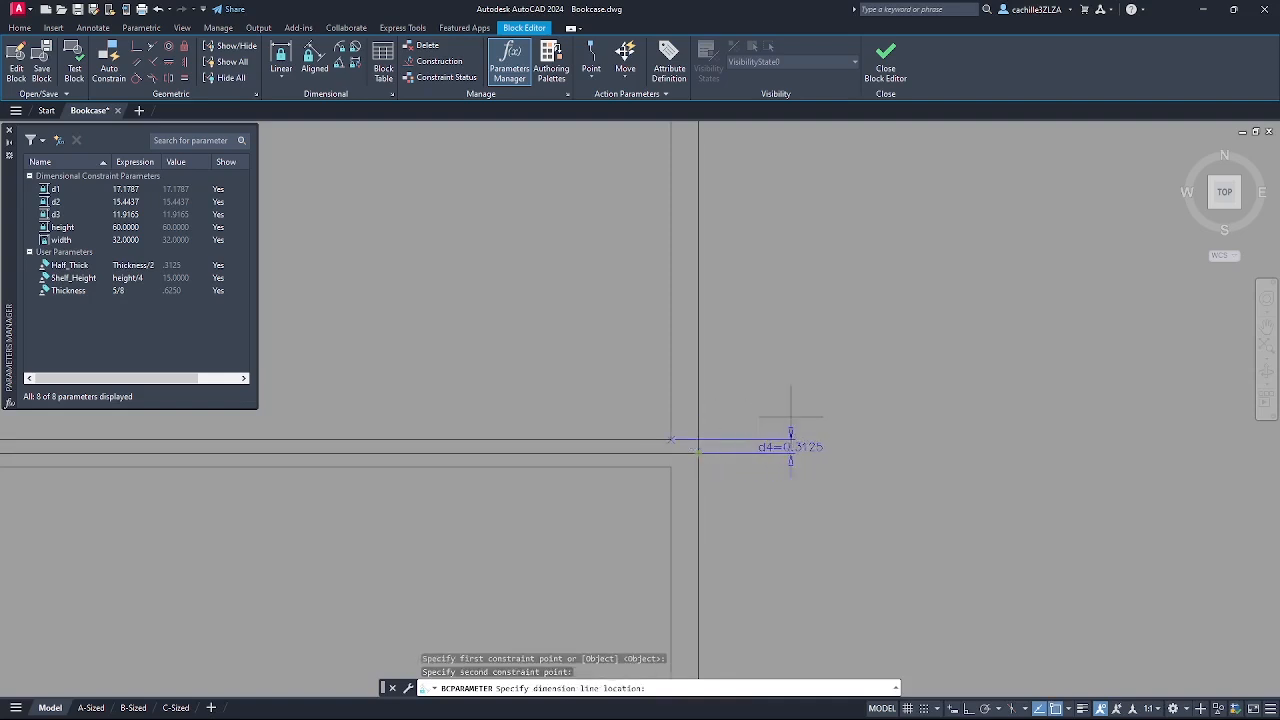
left_click(873, 443)
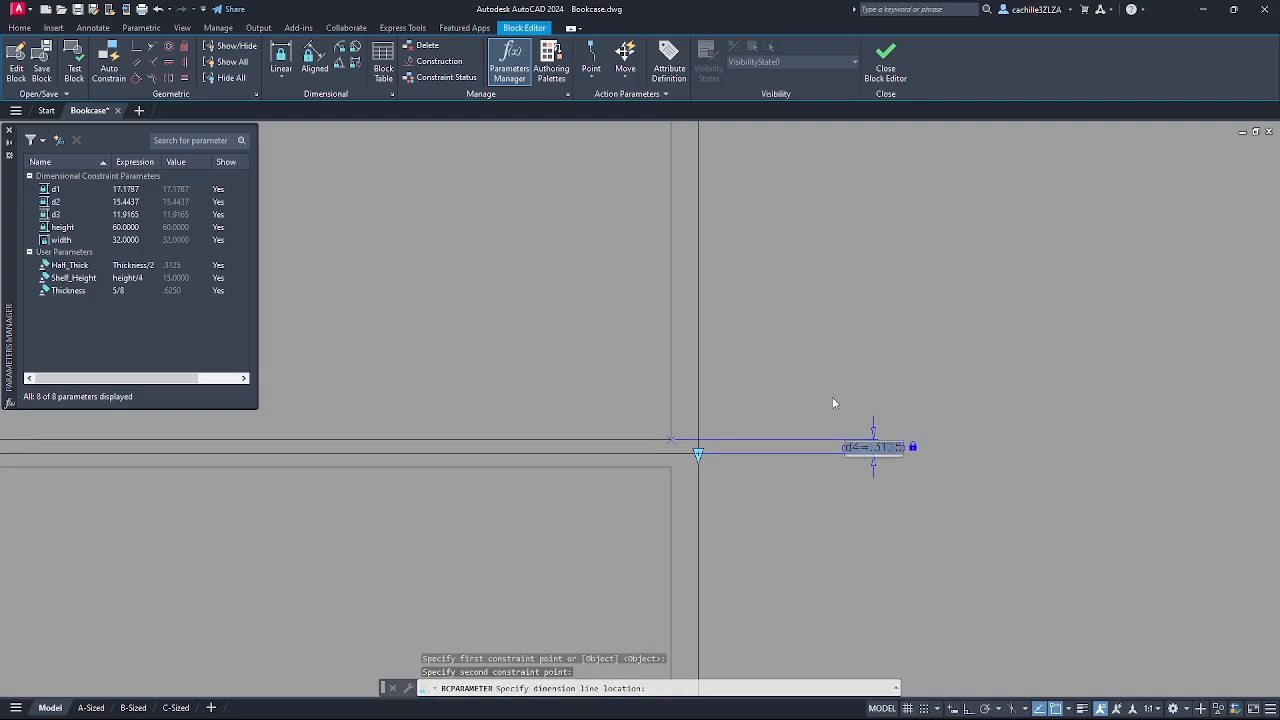
key("Return")
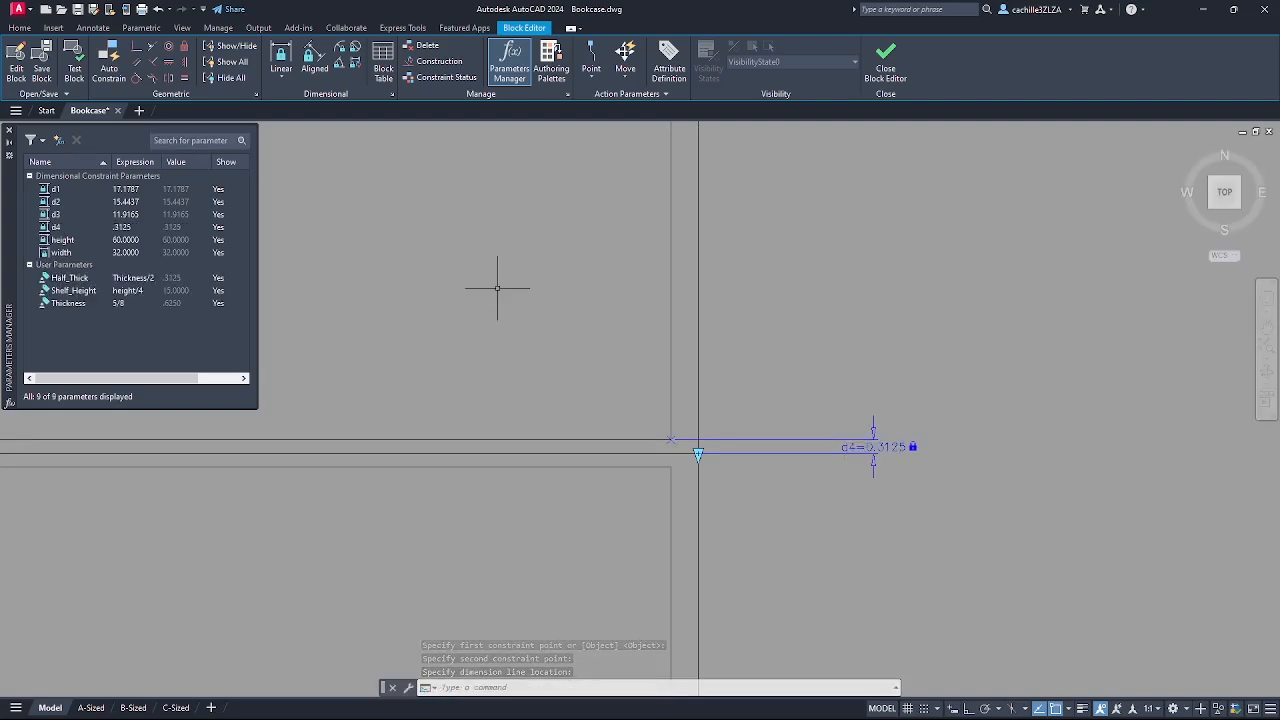
- Add a second 0.3125 thickness constraint, d5, placed below d4
left_click(282, 77)
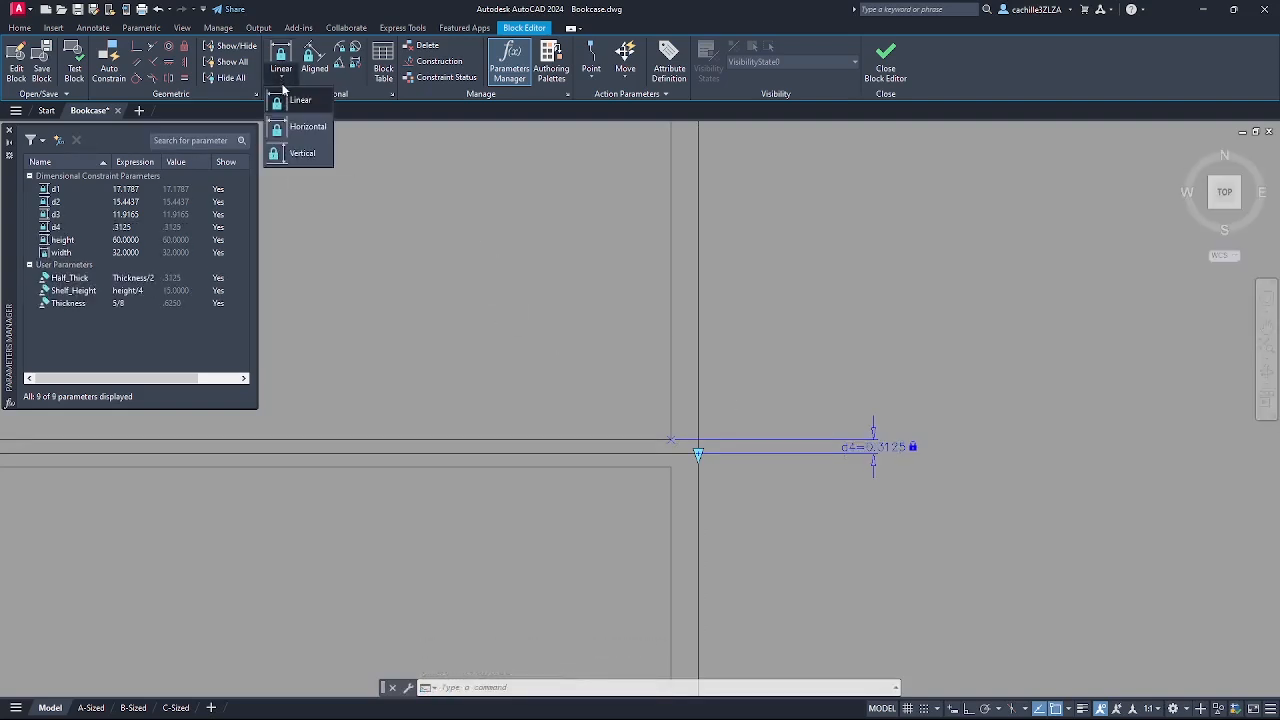
left_click(290, 101)
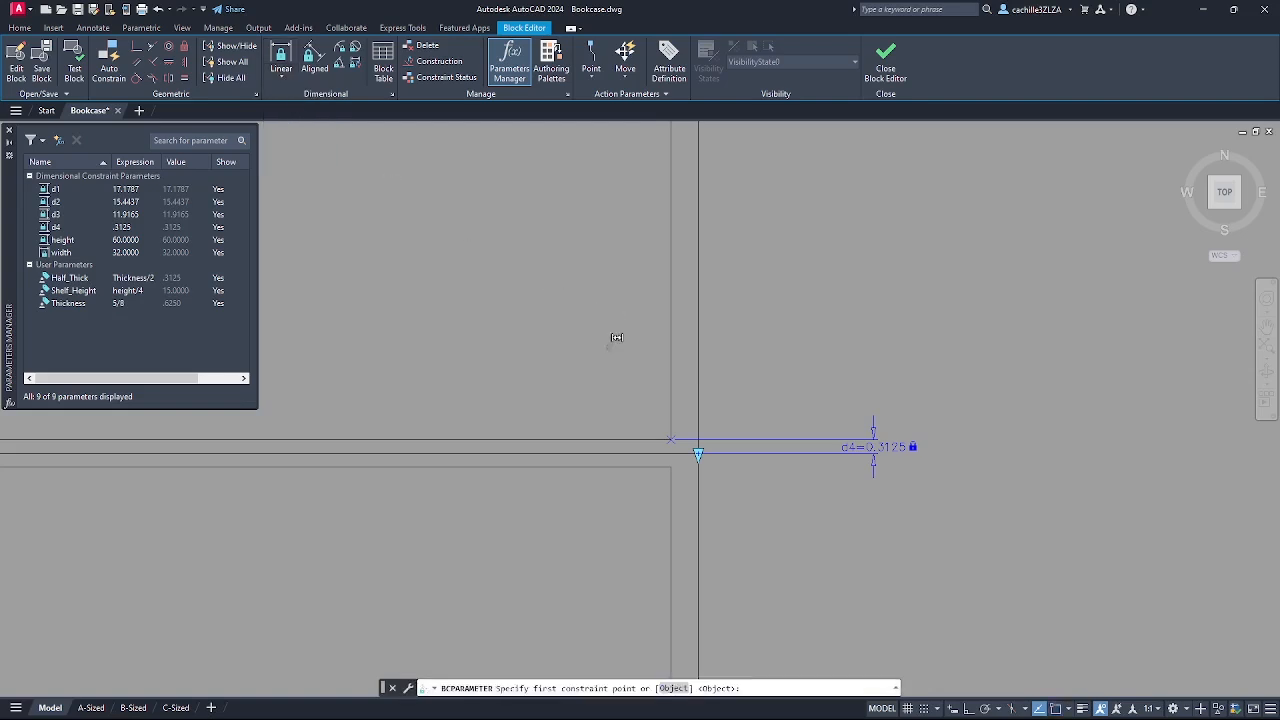
left_click(671, 466)
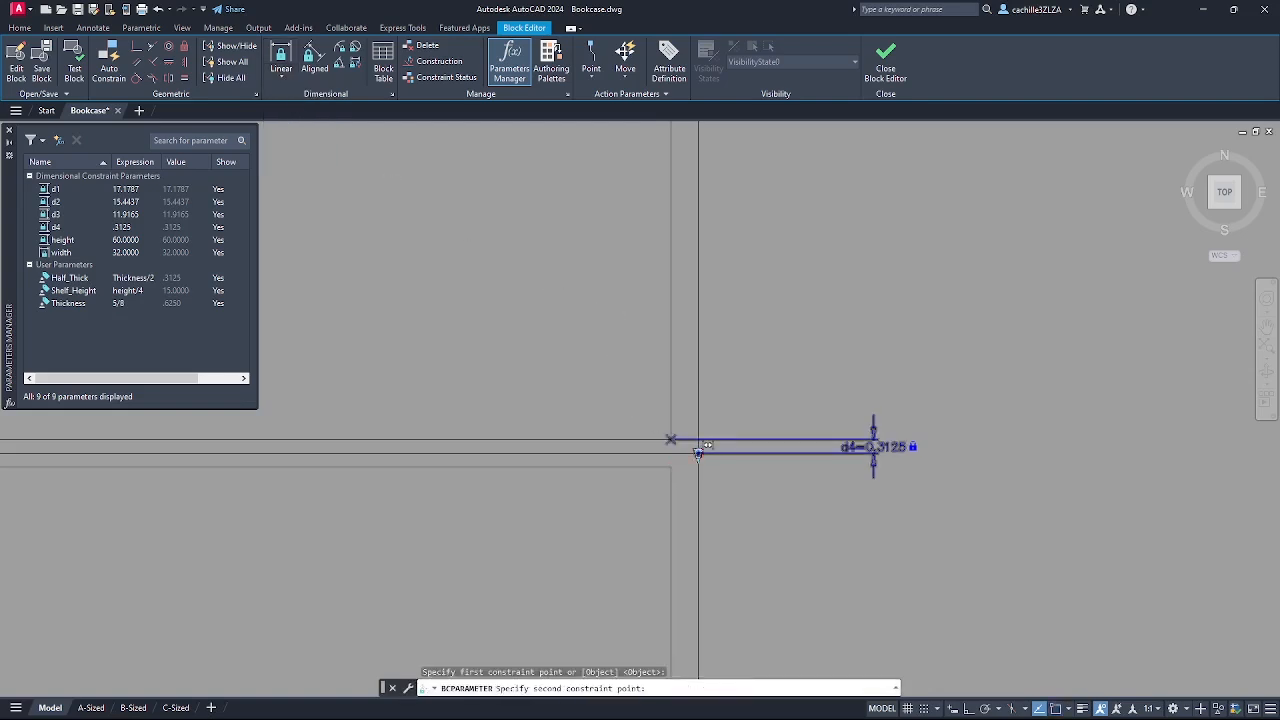
left_click(698, 453)
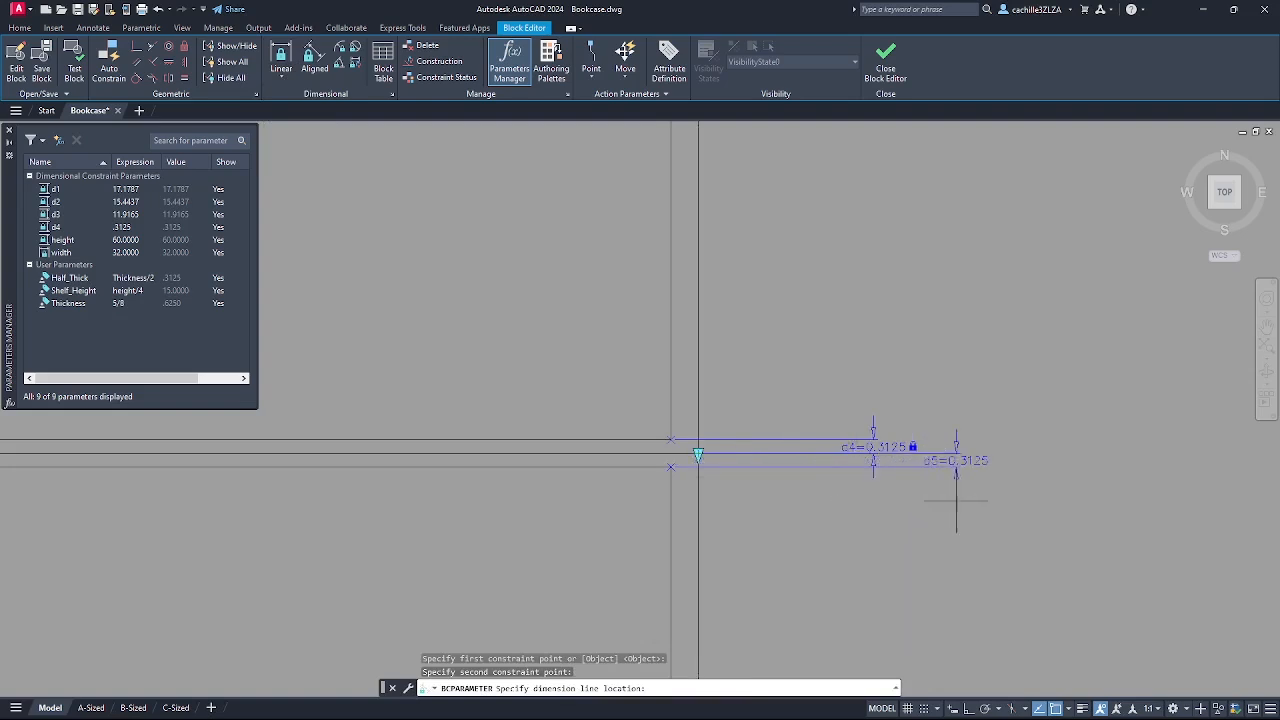
left_click(1041, 508)
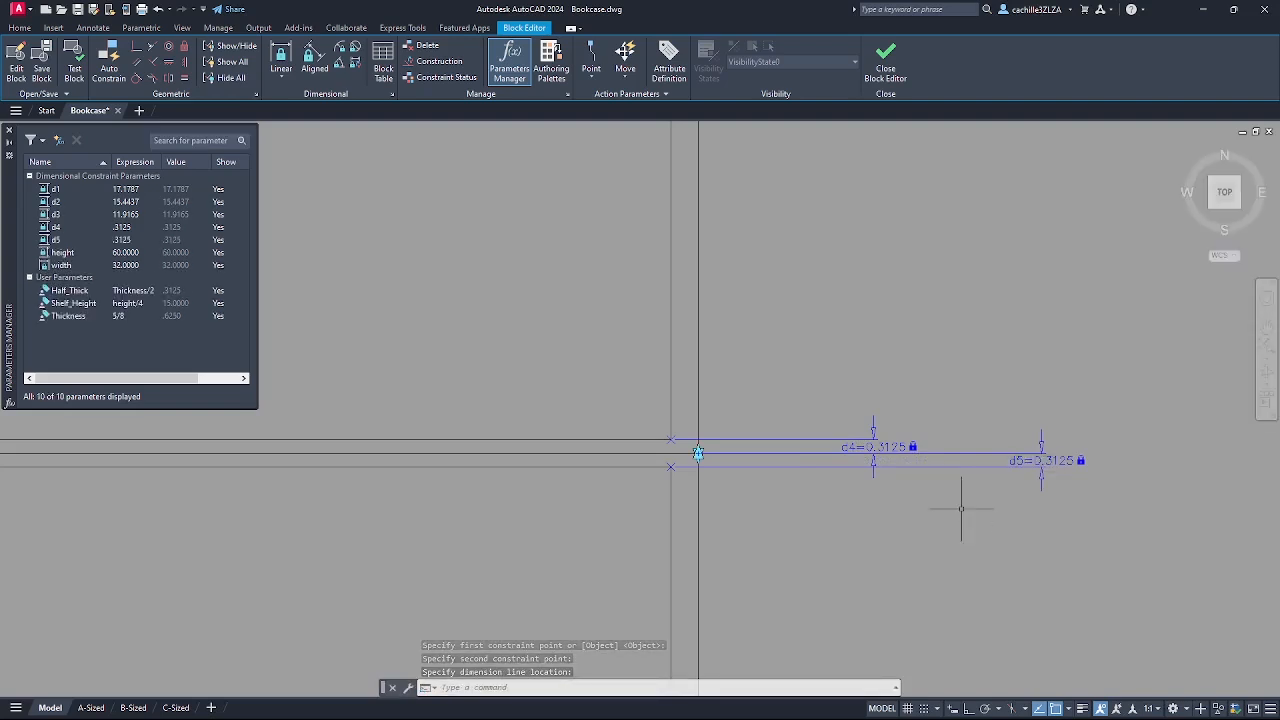
scroll(961, 508, "down", 6)
mouse_move(971, 543)
middle_mouse_down()
mouse_move(930, 491)
mouse_move(866, 337)
mouse_move(814, 357)
middle_mouse_up()
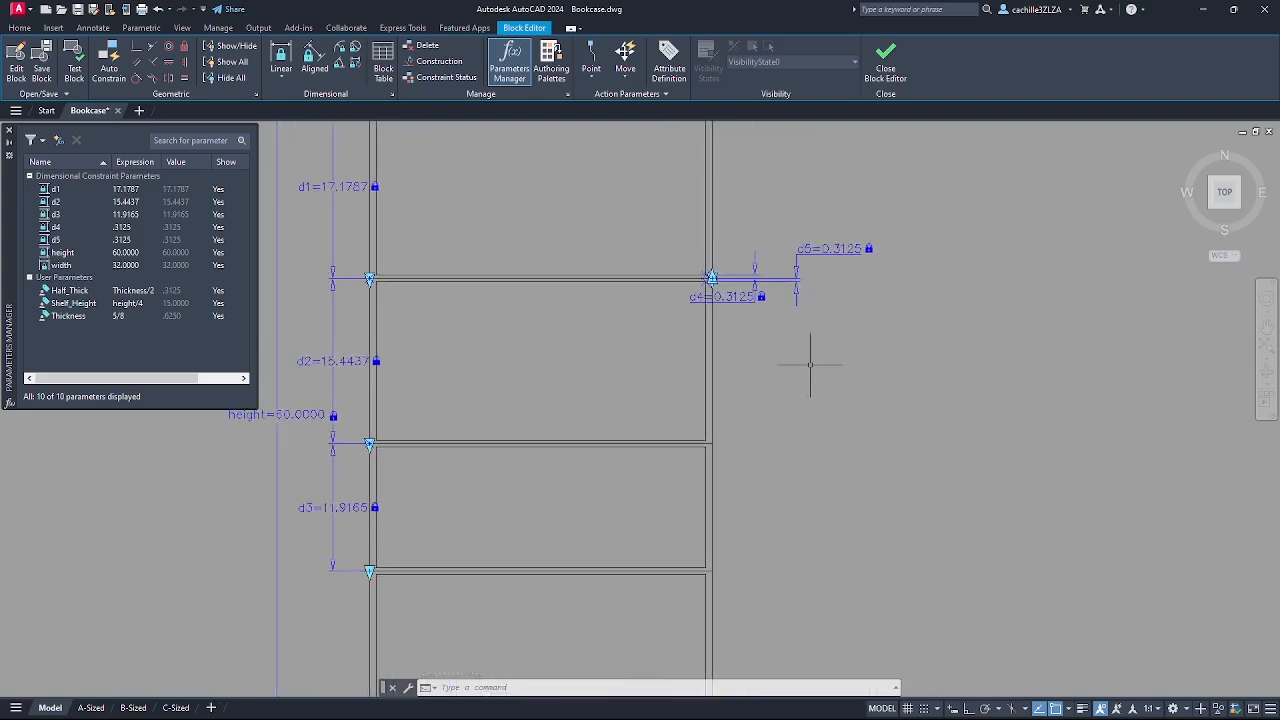
- Constrain the next shelf's thickness with d6 and d7, about 0.3125 each
left_click(283, 80)
left_click(291, 106)
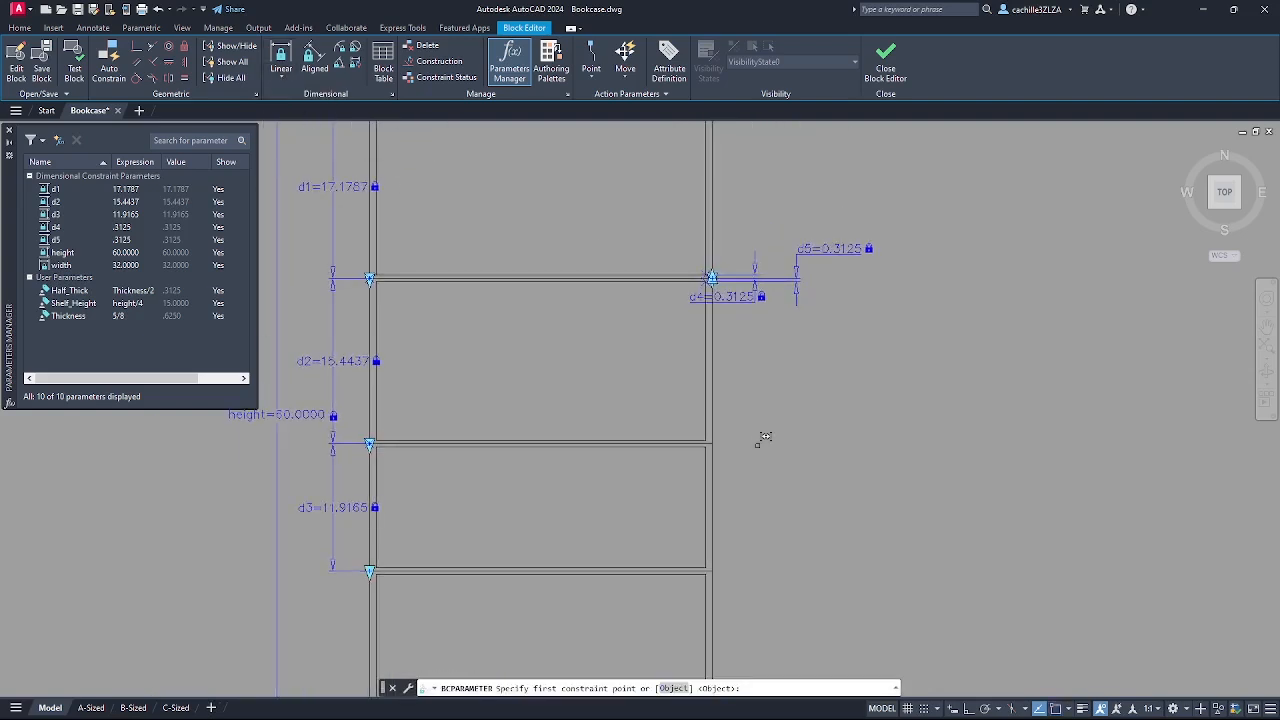
scroll(751, 455, "up", 2)
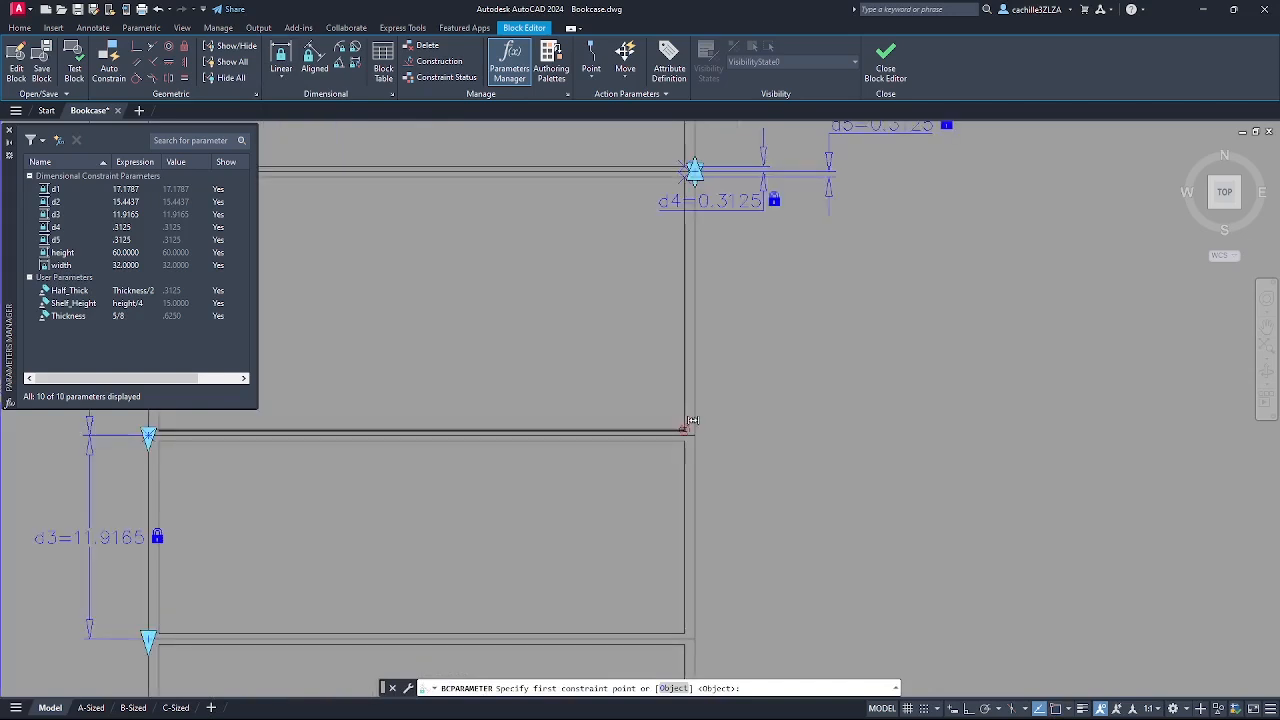
left_click(686, 428)
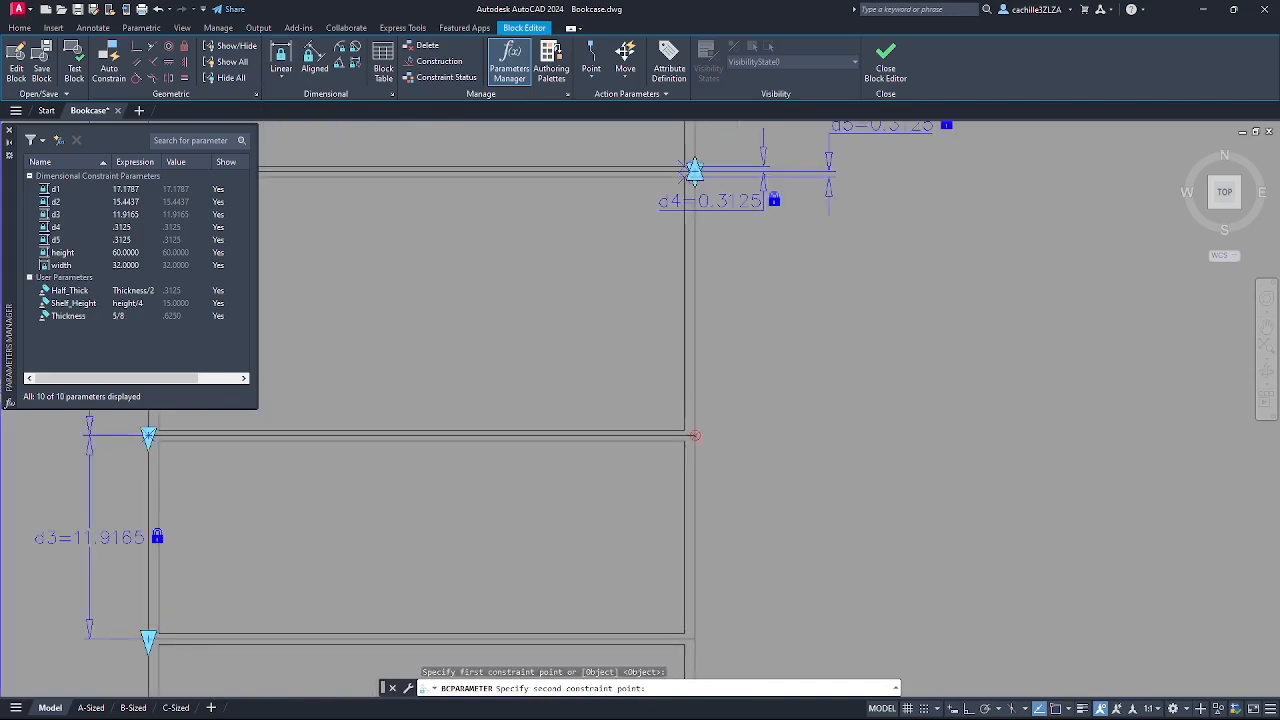
left_click(696, 435)
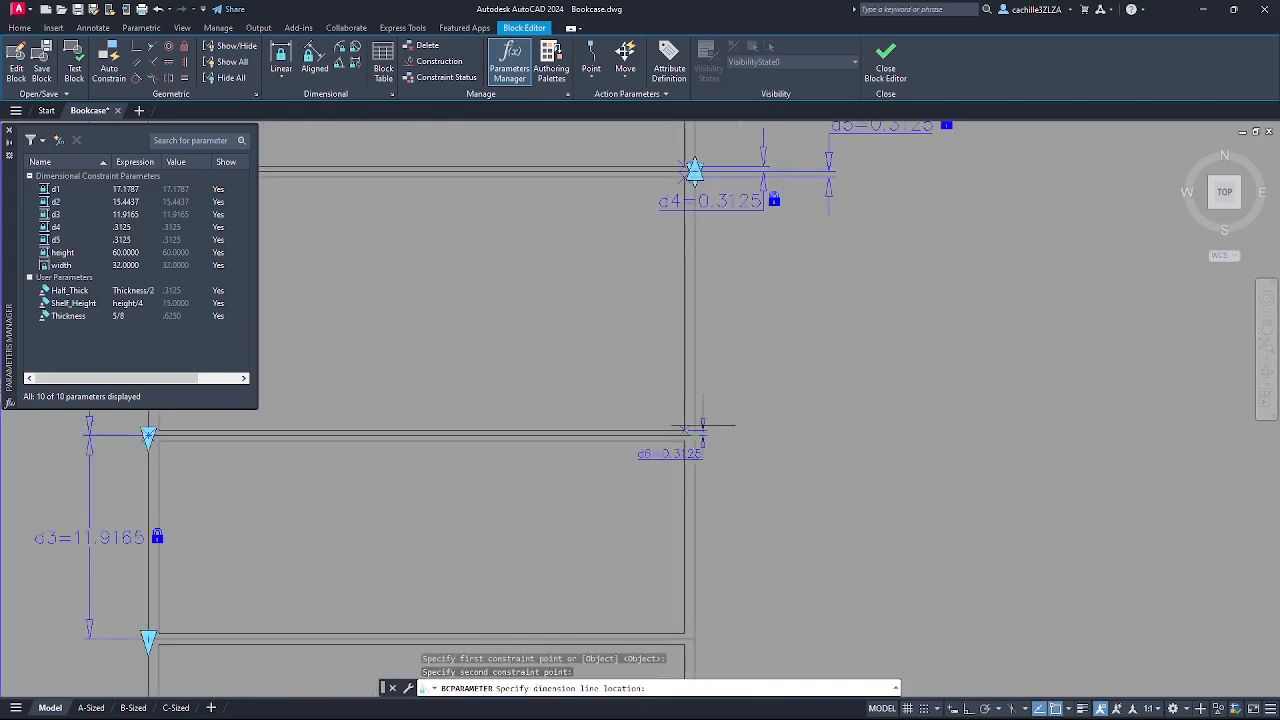
left_click(770, 422)
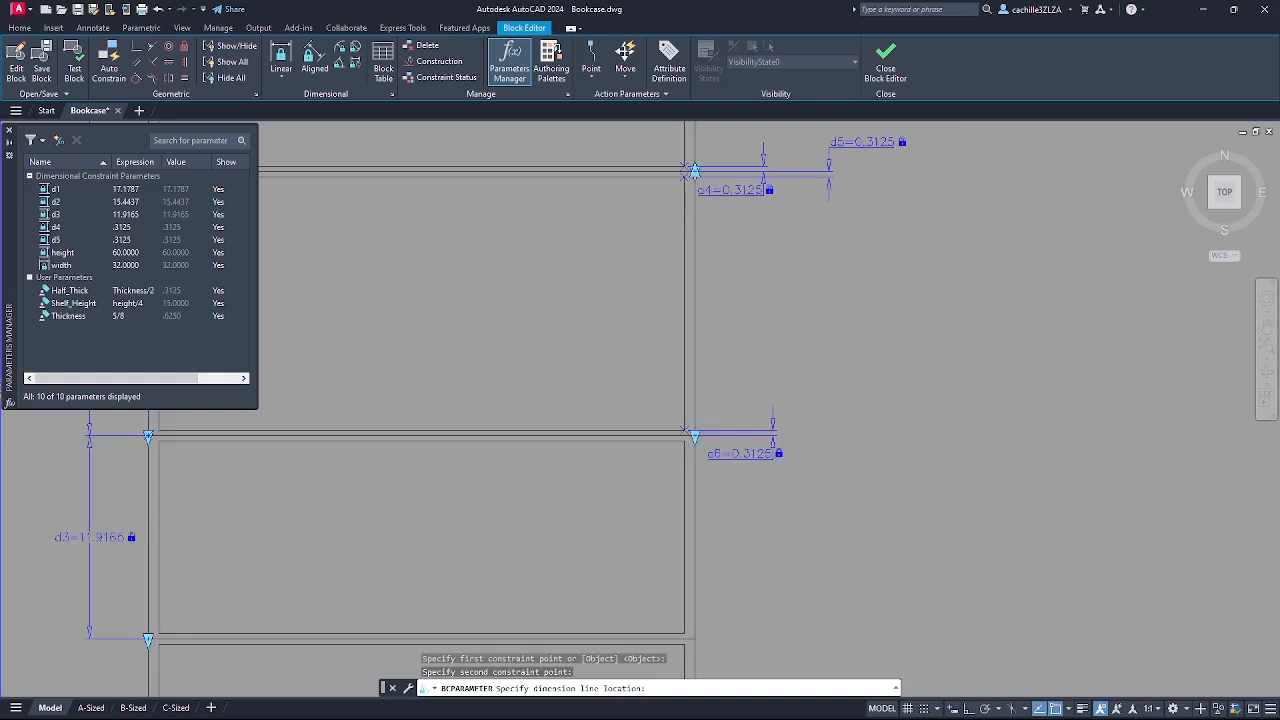
right_click(413, 217)
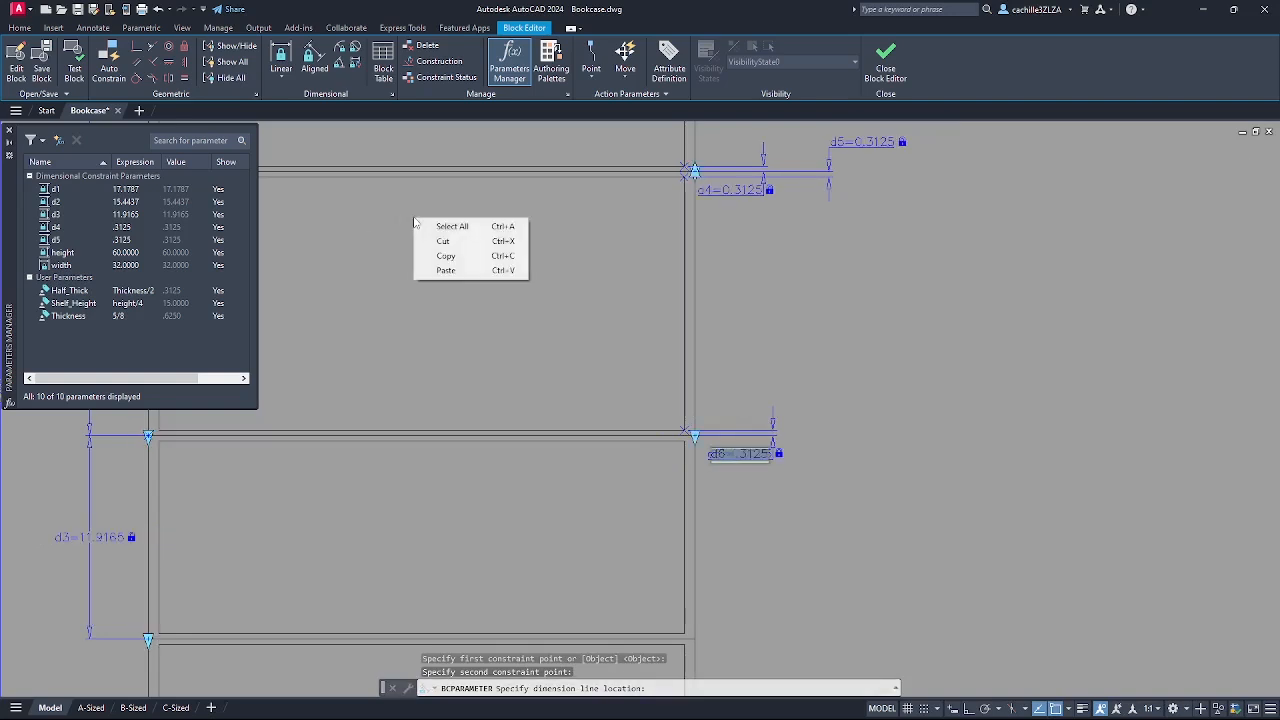
left_click(397, 201)
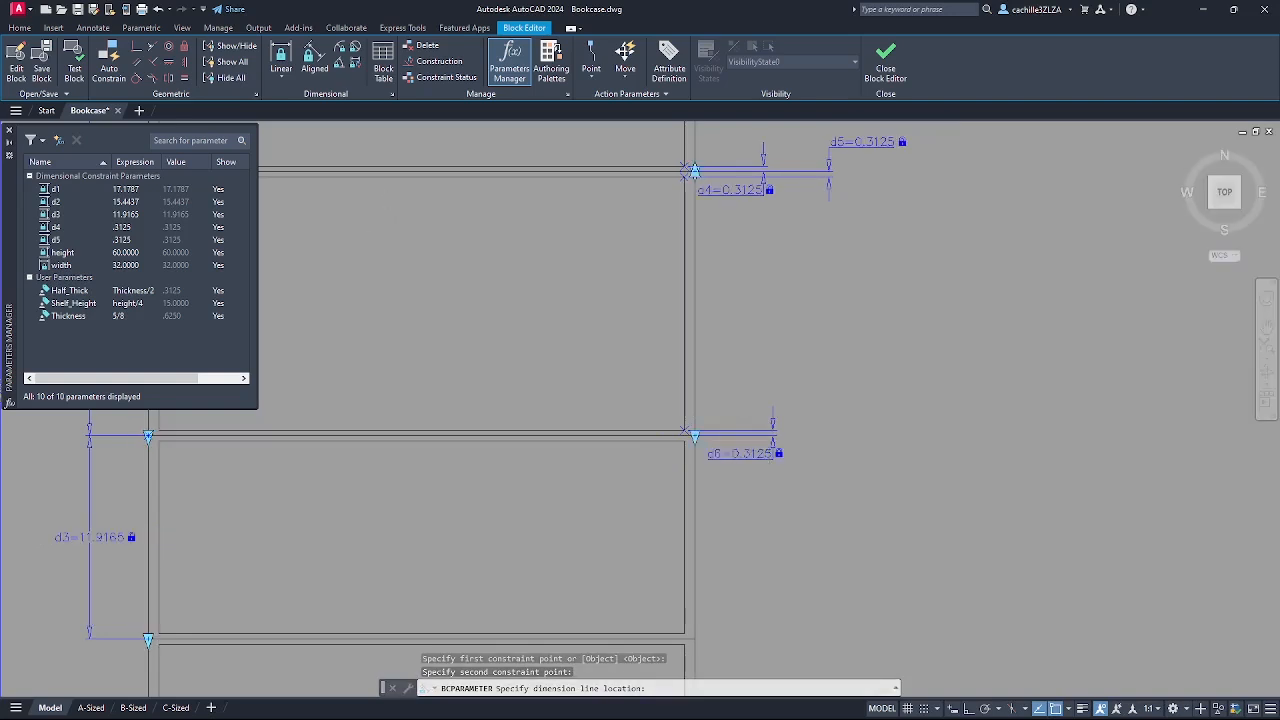
left_click(288, 80)
left_click(298, 103)
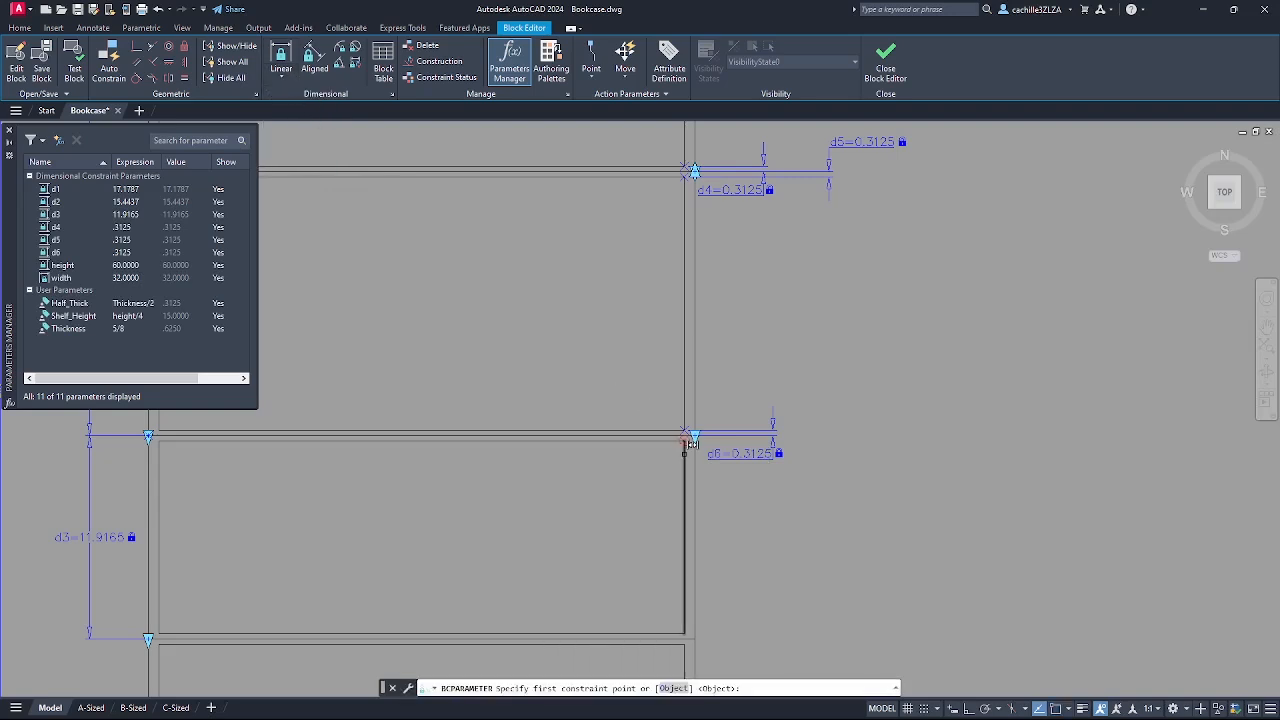
scroll(690, 440, "up", 4)
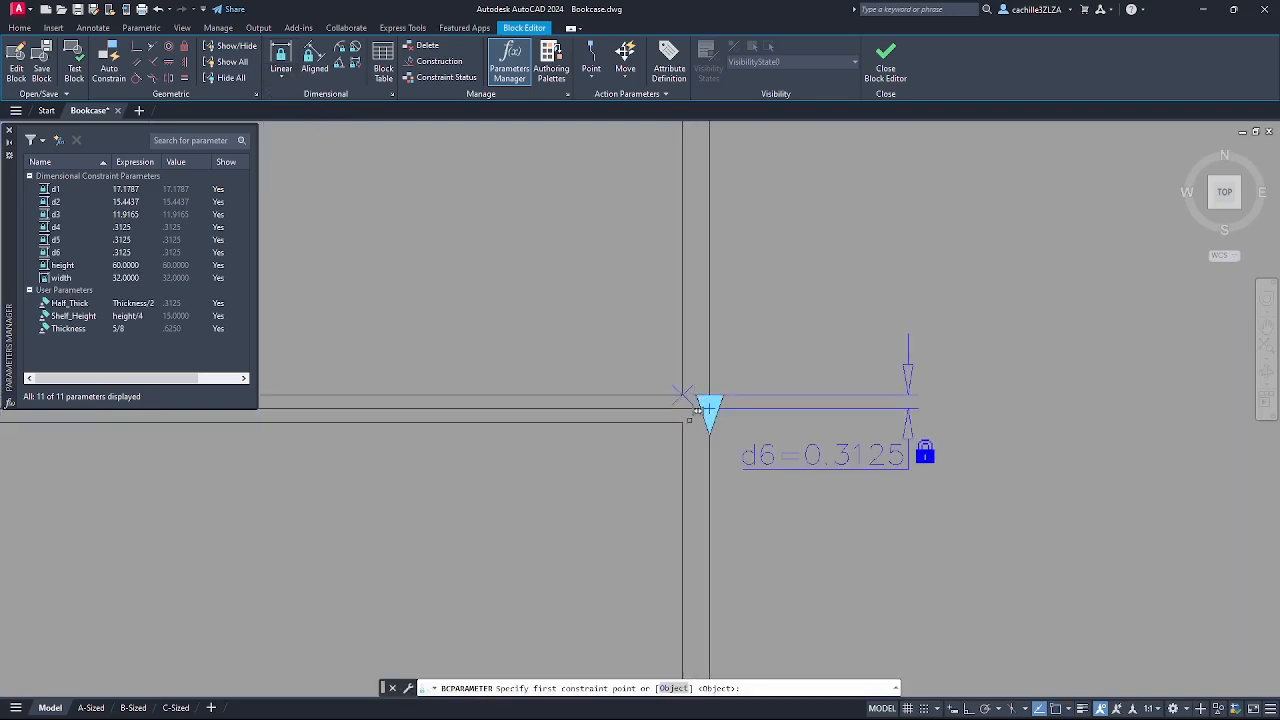
left_click(688, 415)
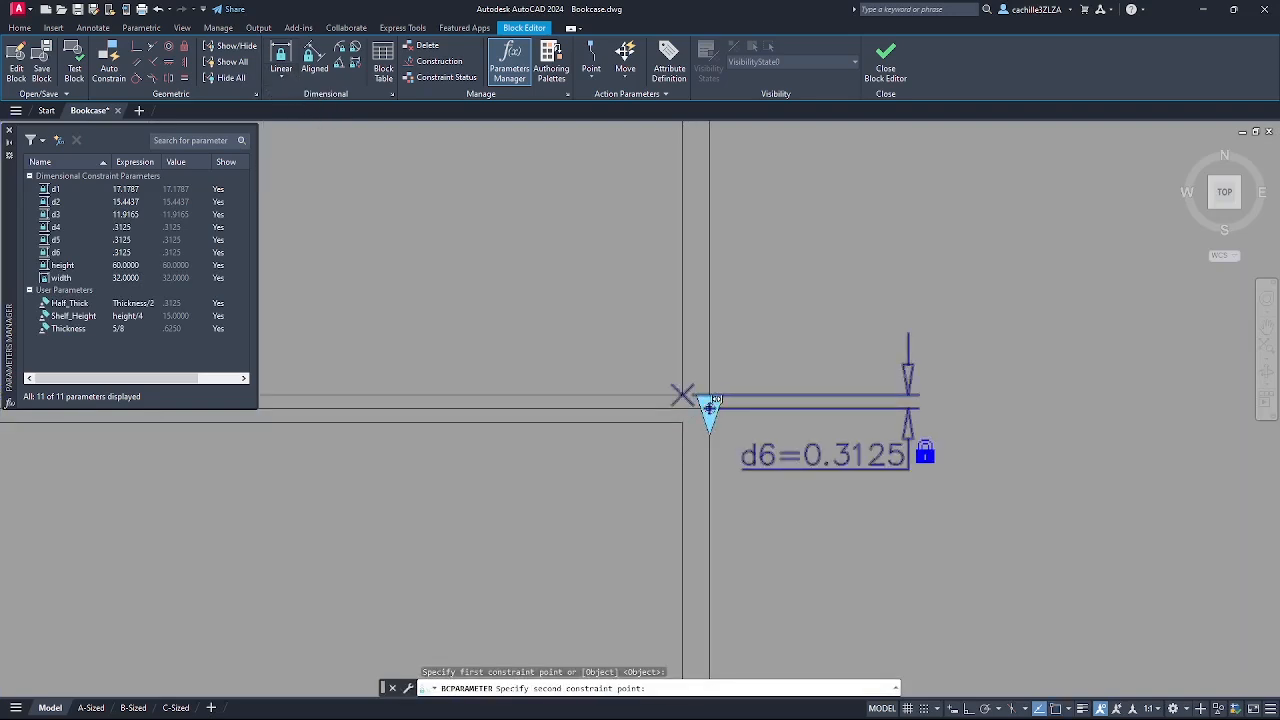
left_click(708, 405)
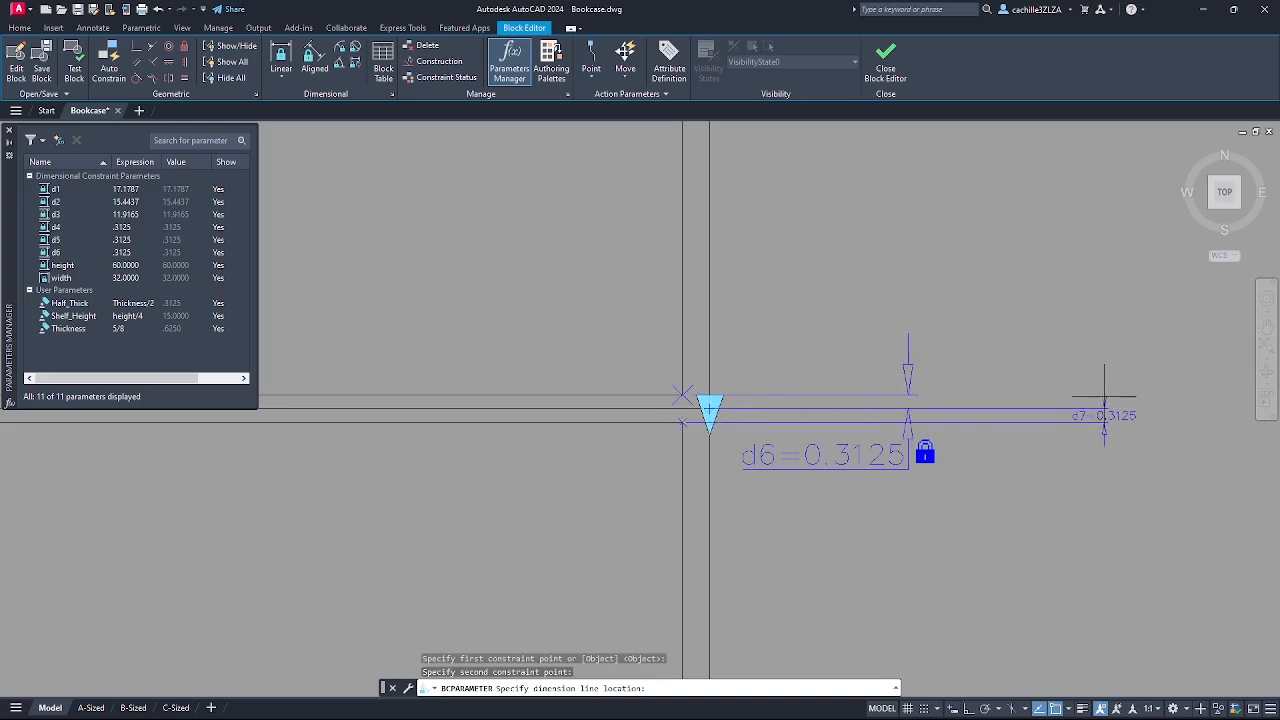
scroll(1104, 415, "down", 5)
scroll(1120, 400, "up", 4)
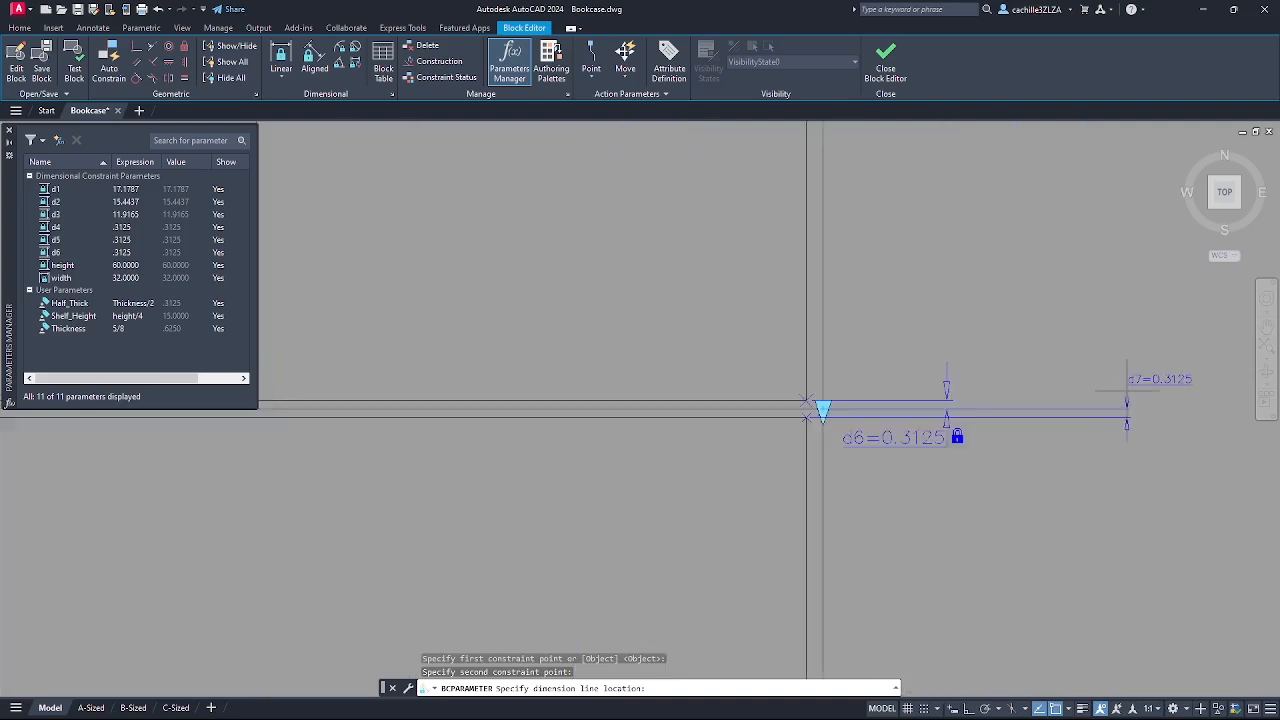
scroll(1127, 393, "down", 4)
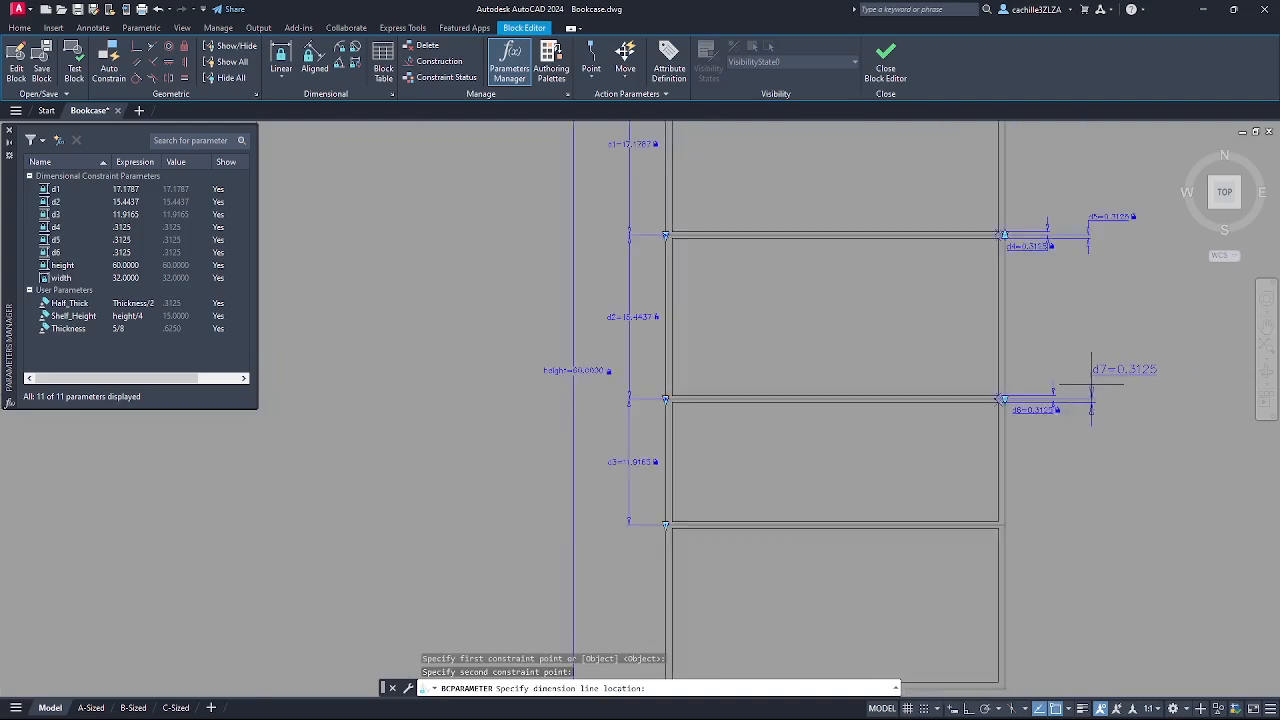
left_click(1091, 384)
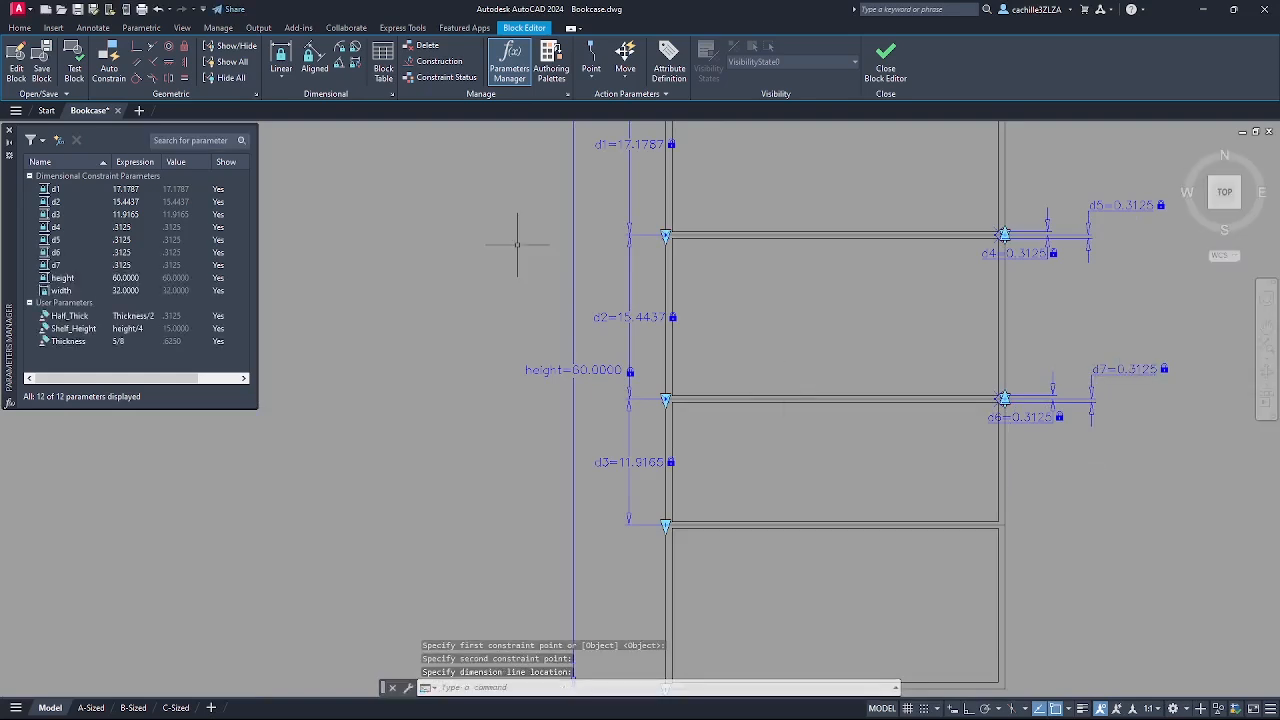
- Add the d8 and d9 thickness constraints (about 0.3125) on the lowest shelf
left_click(281, 80)
left_click(287, 101)
scroll(1140, 577, "up", 5)
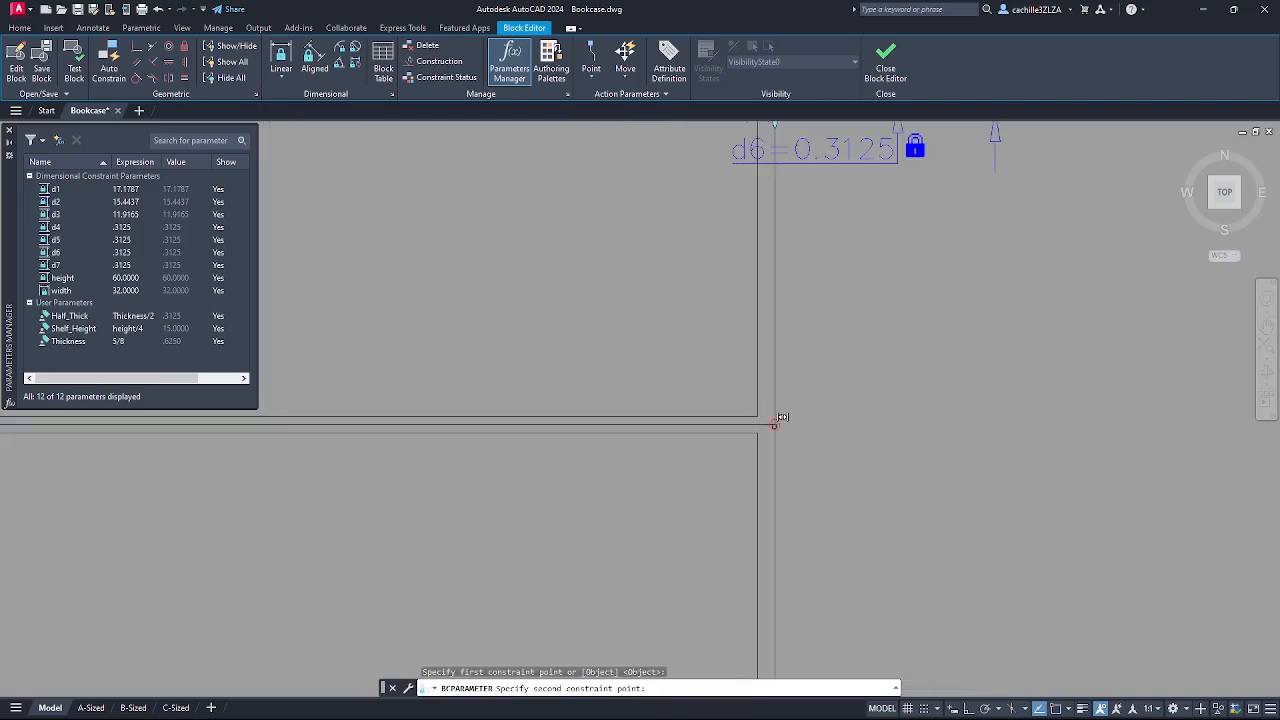
left_click(772, 423)
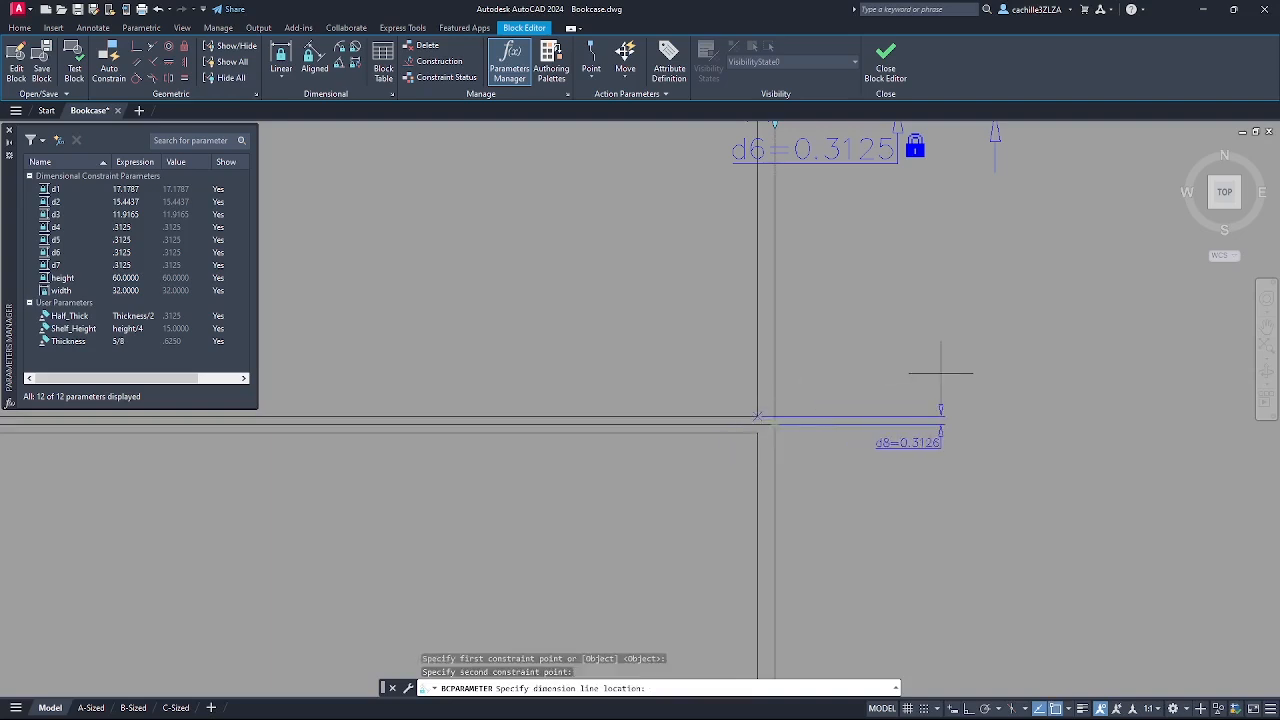
left_click(900, 375)
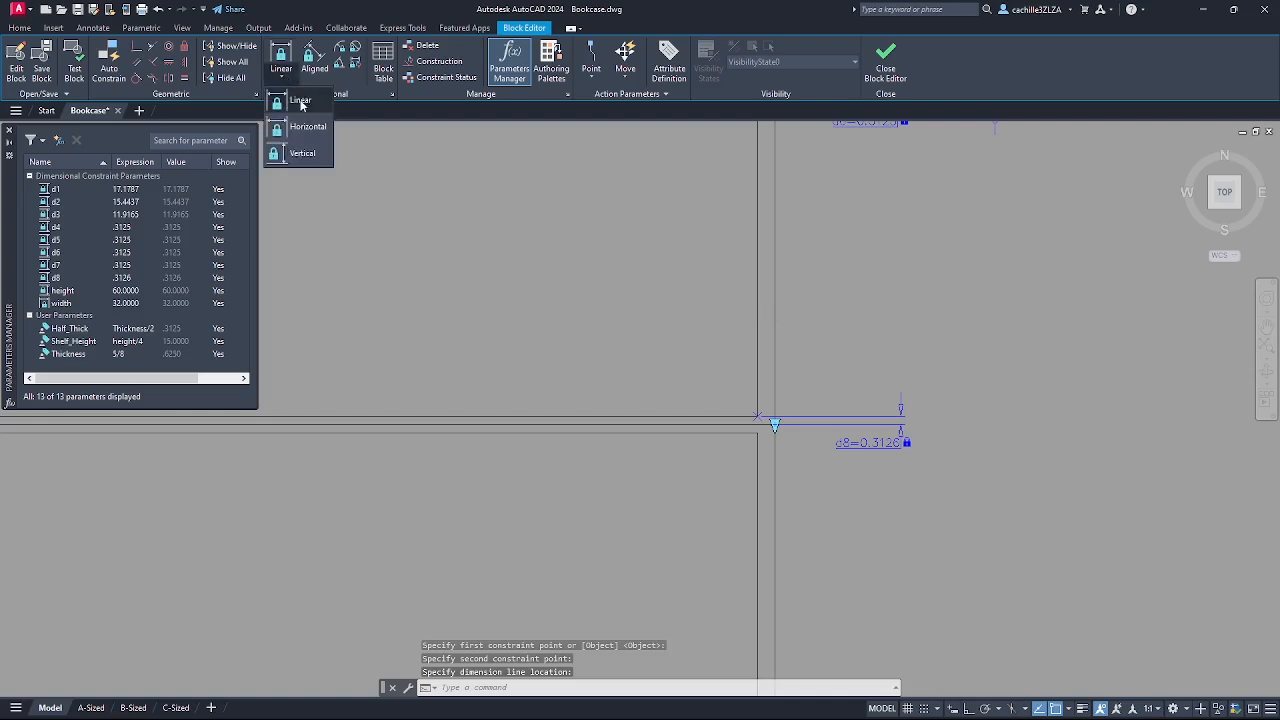
key("Return")
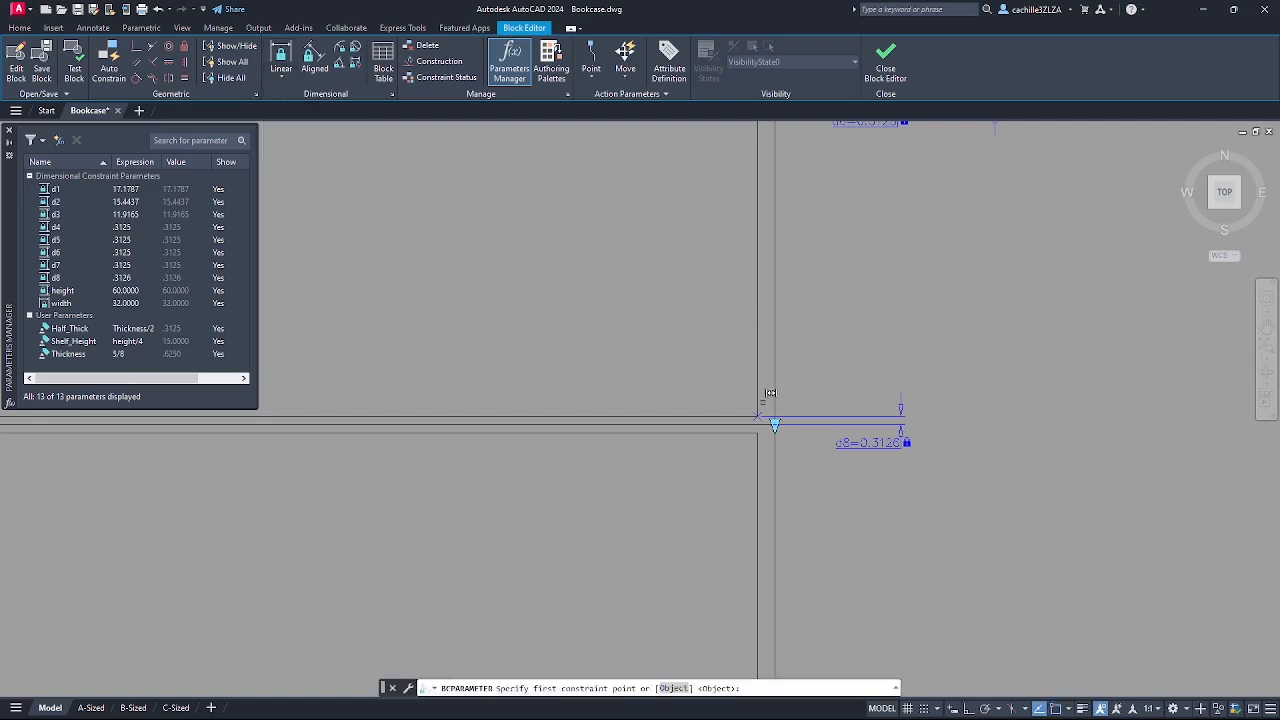
left_click(765, 424)
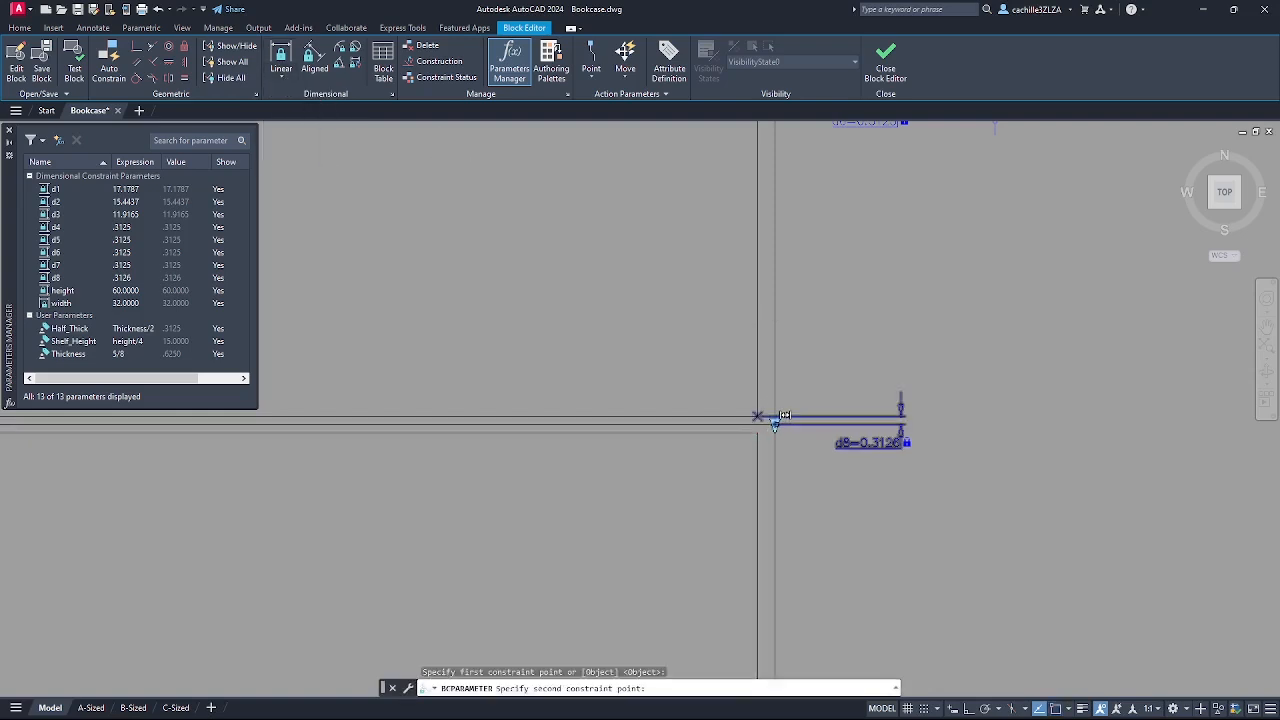
left_click(782, 414)
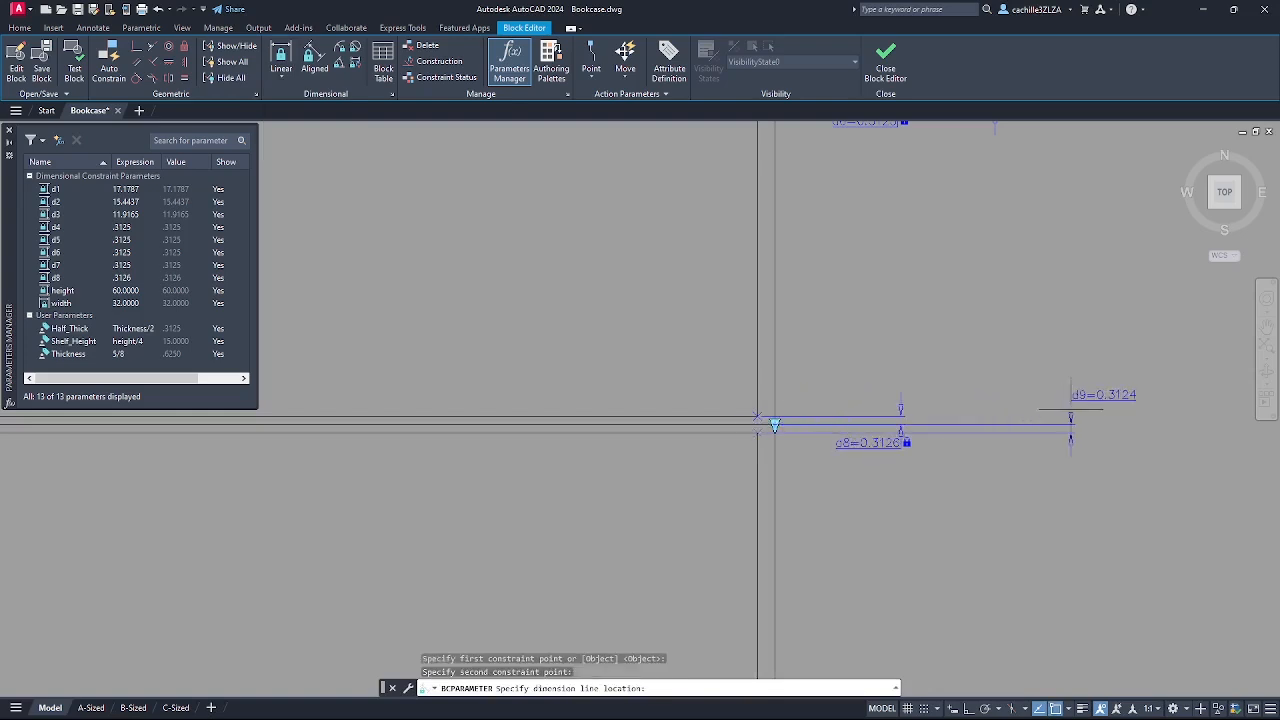
scroll(1062, 394, "down", 3)
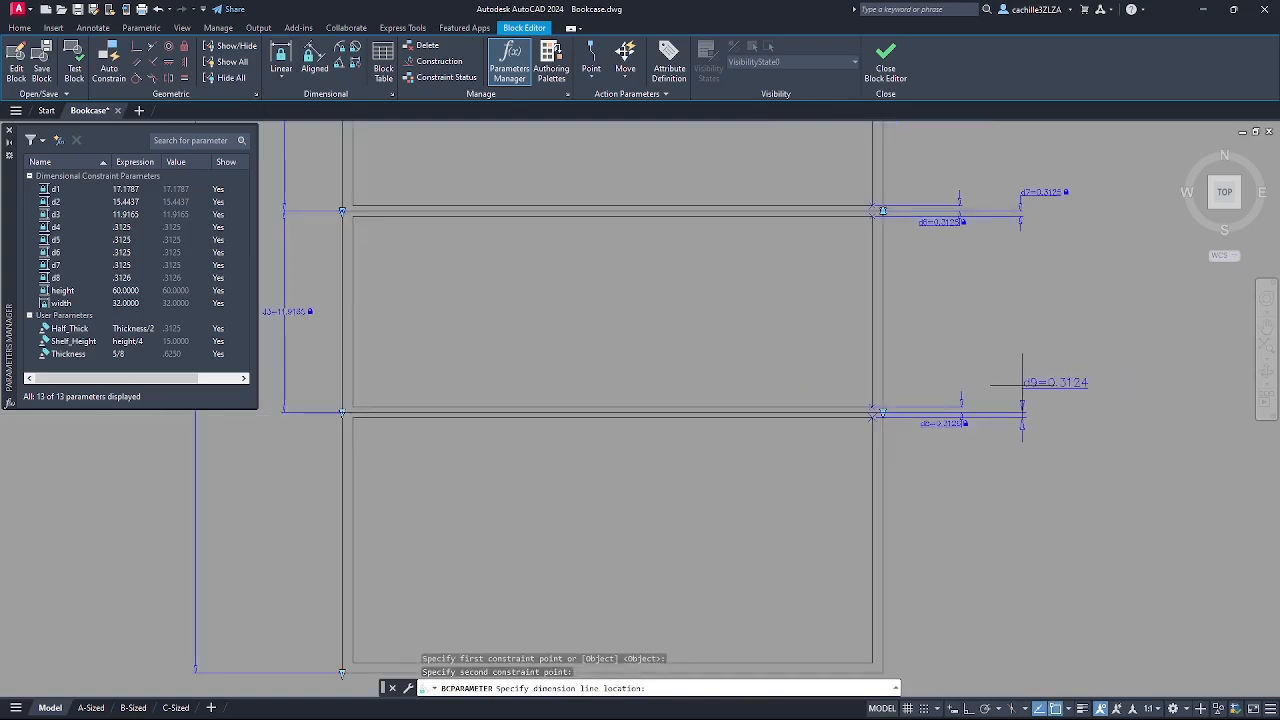
left_click(1023, 405)
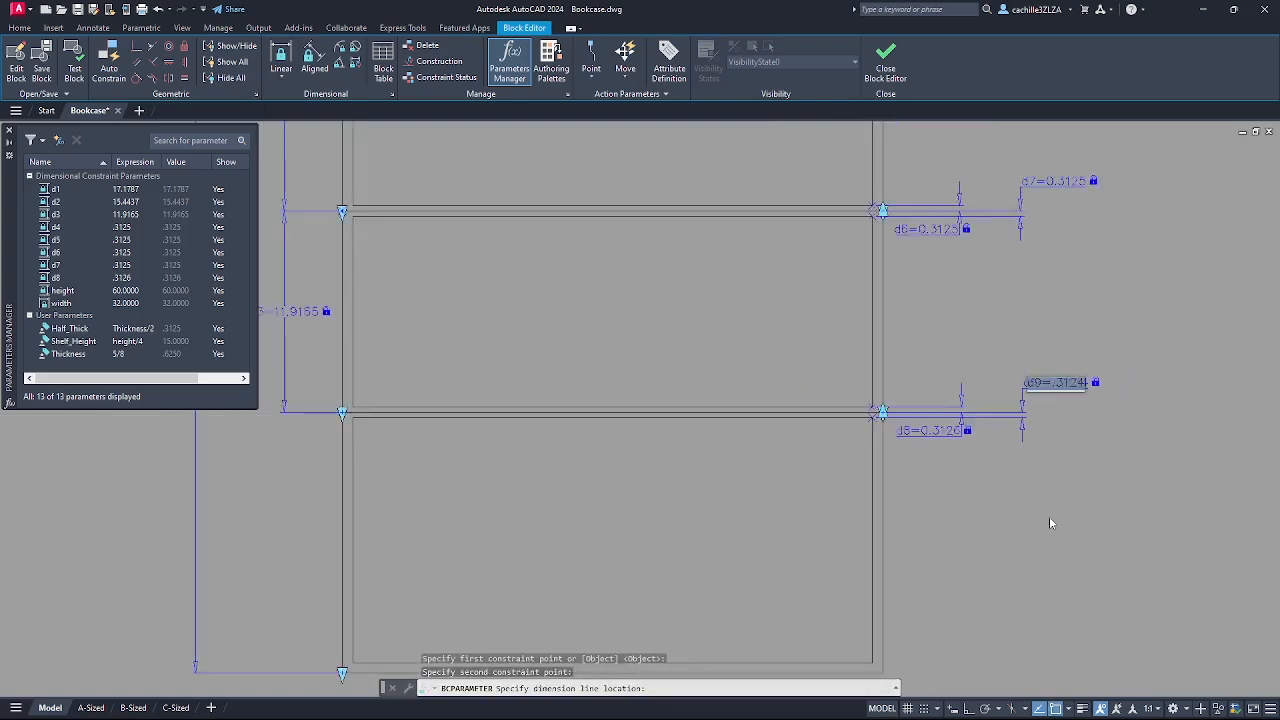
left_click(1049, 517)
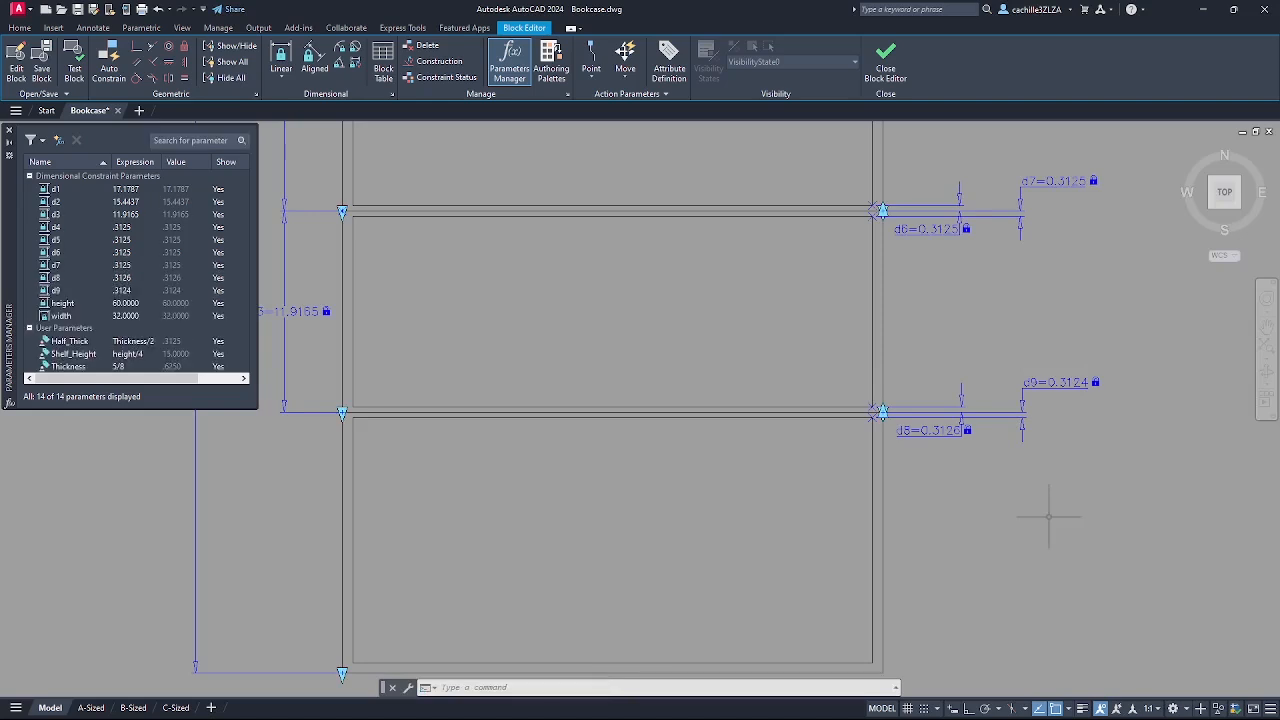
- Rename constraints d1, d2 and d3 to Shelf1, Shelf2 and Shelf3
left_click(57, 190)
double_click(56, 190)
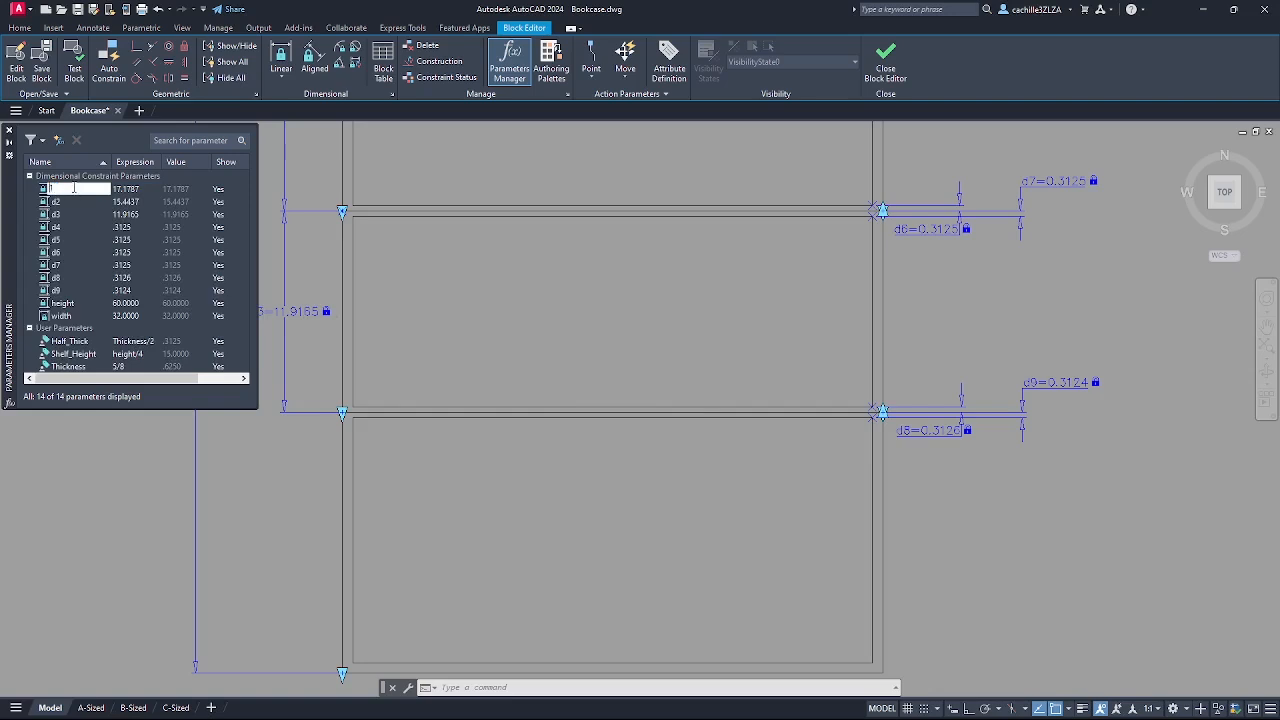
type("Shelf1")
double_click(42, 204)
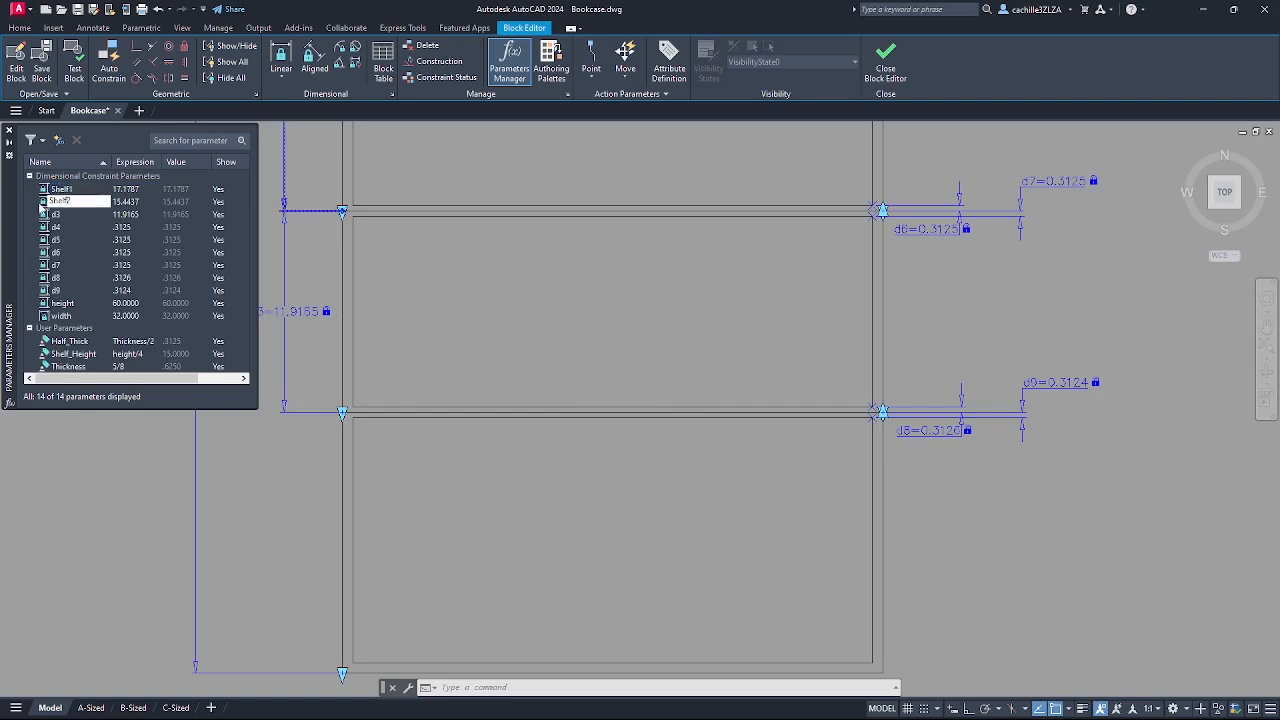
type("Shelf2")
double_click(45, 214)
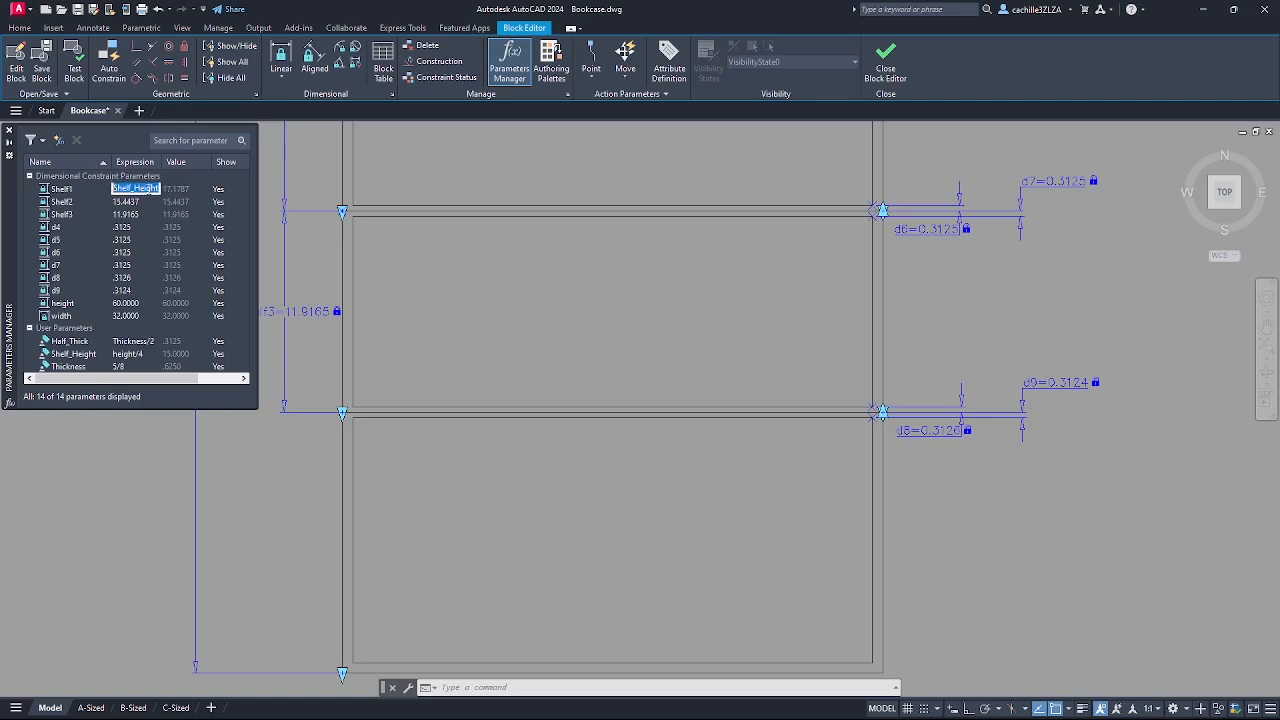
- Set the Shelf1–Shelf3 expressions to Shelf_Height, making each gap 15
double_click(142, 202)
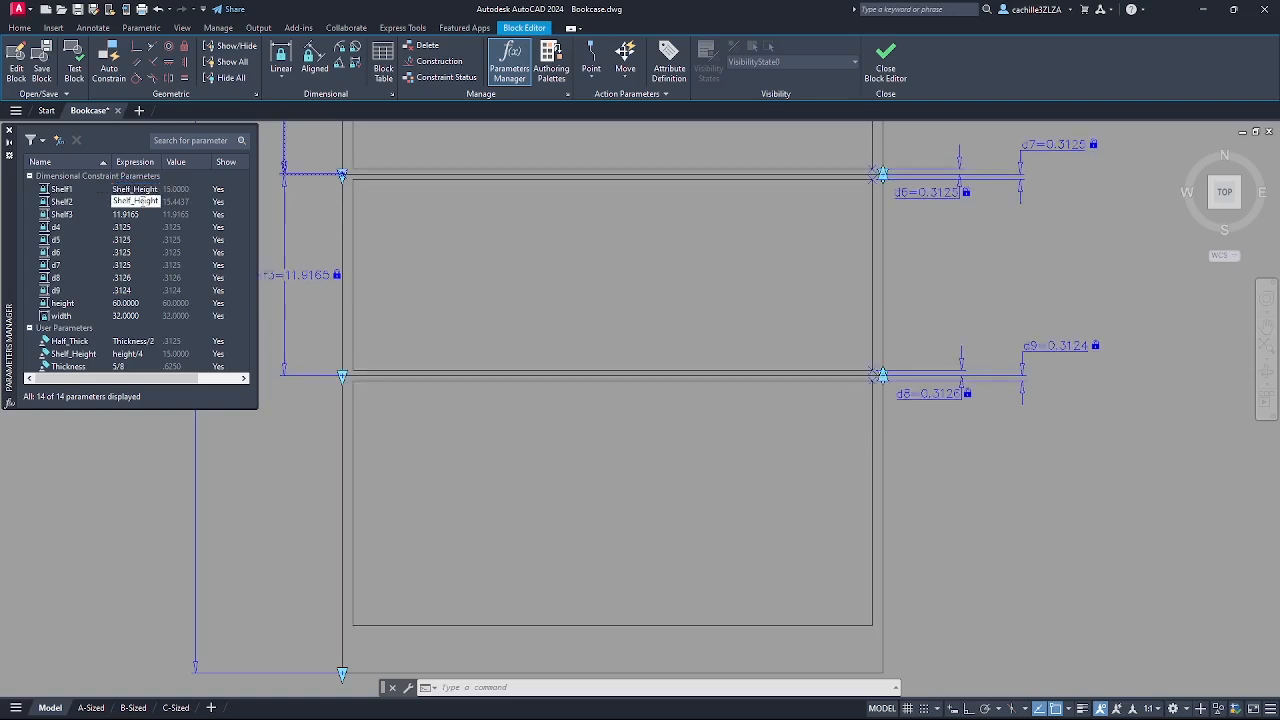
left_click(137, 215)
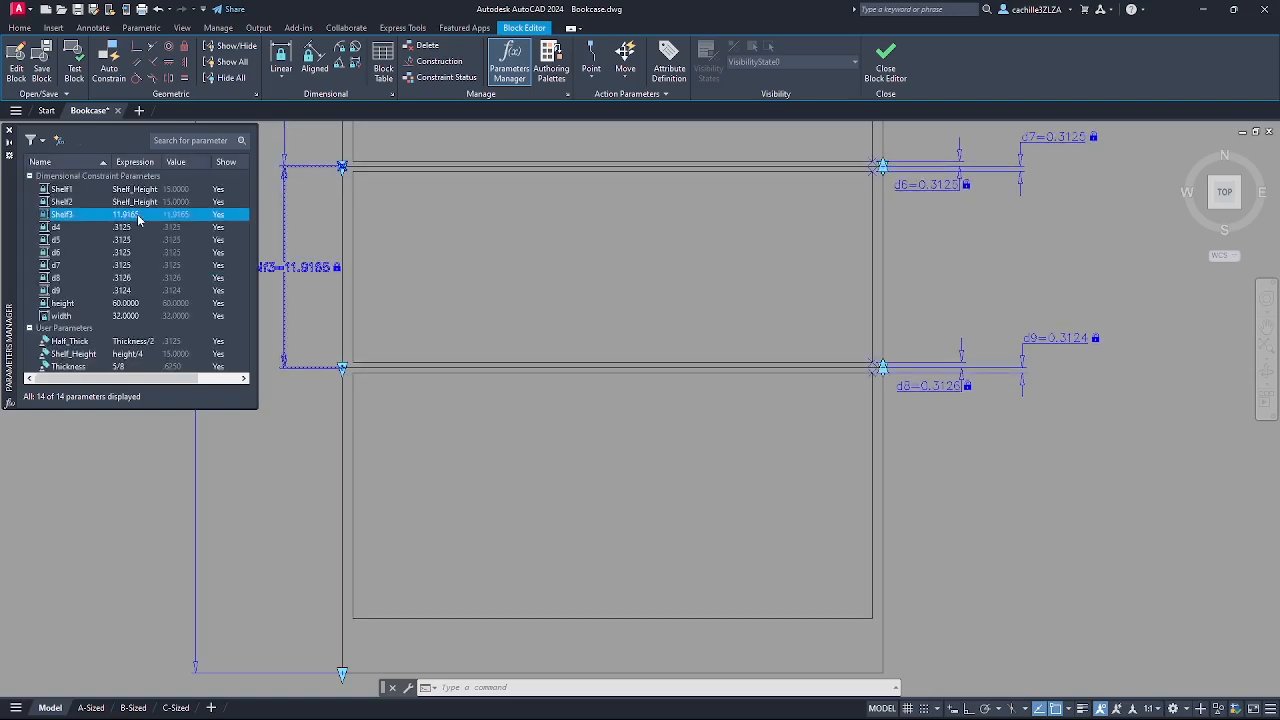
double_click(138, 215)
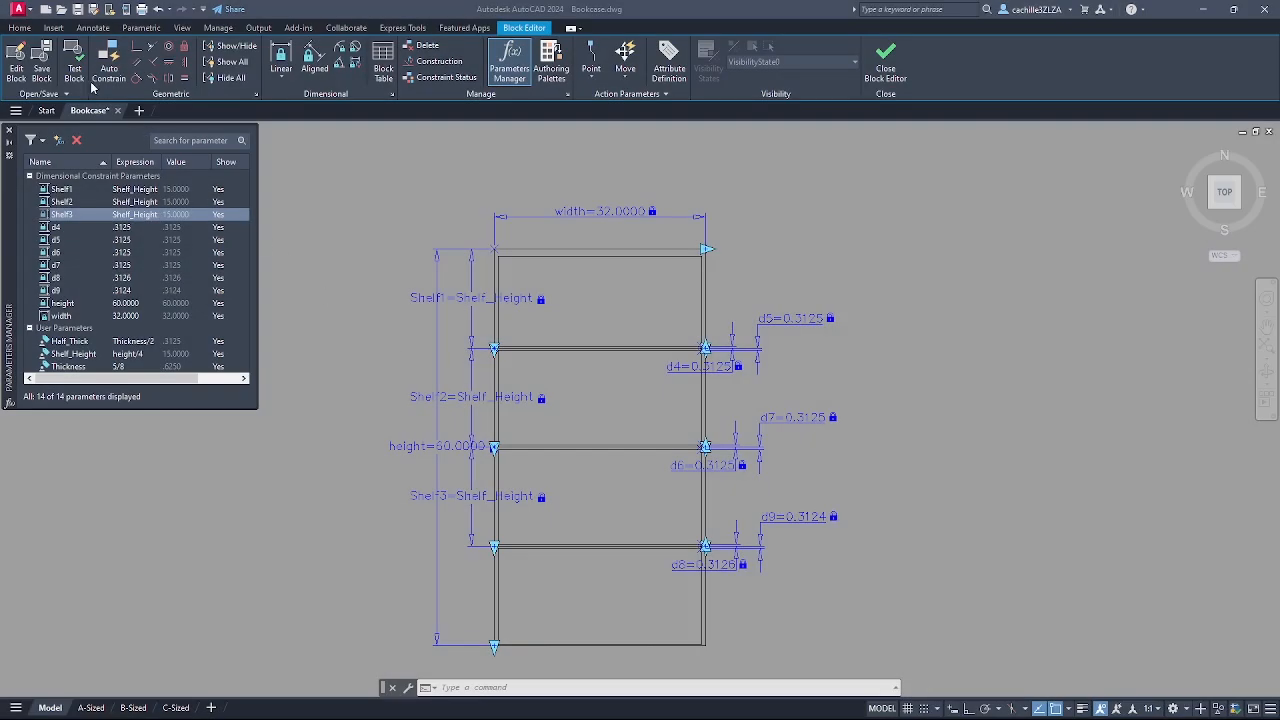
- Test-stretch the bookcase wider to the right, then close the test block window
left_click(79, 66)
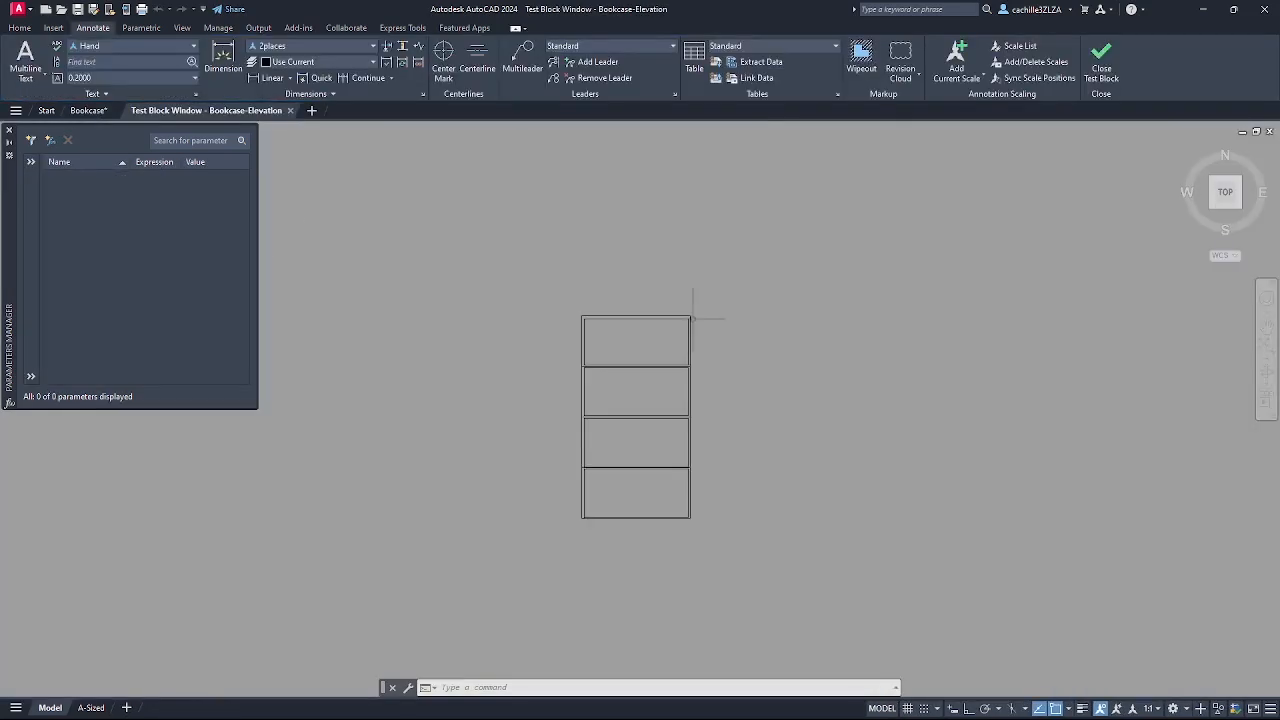
left_click(703, 315)
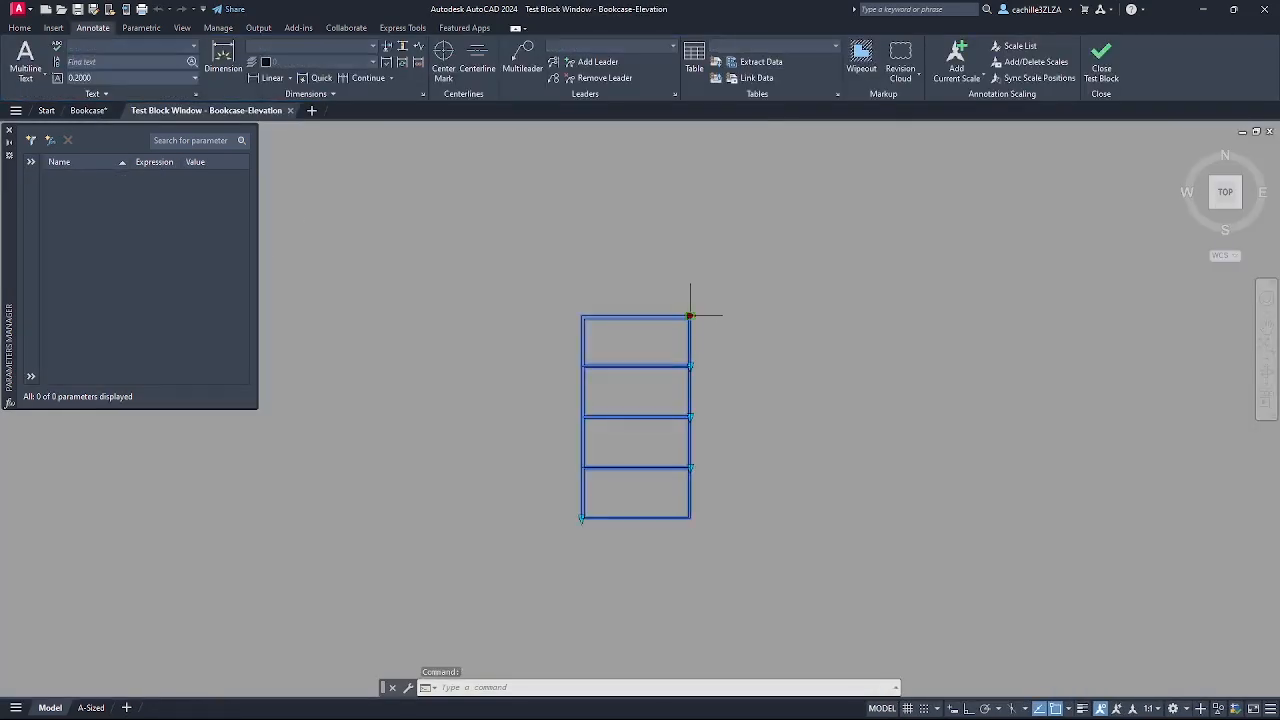
left_click(690, 315)
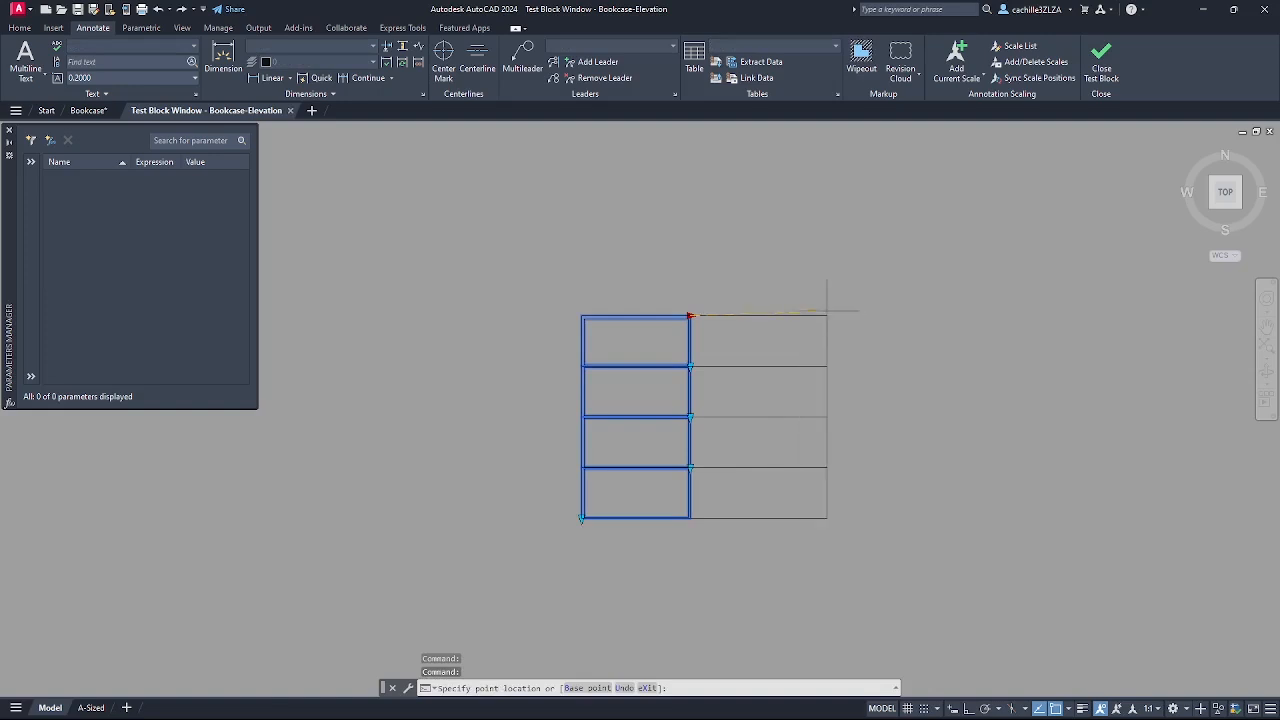
left_click(826, 311)
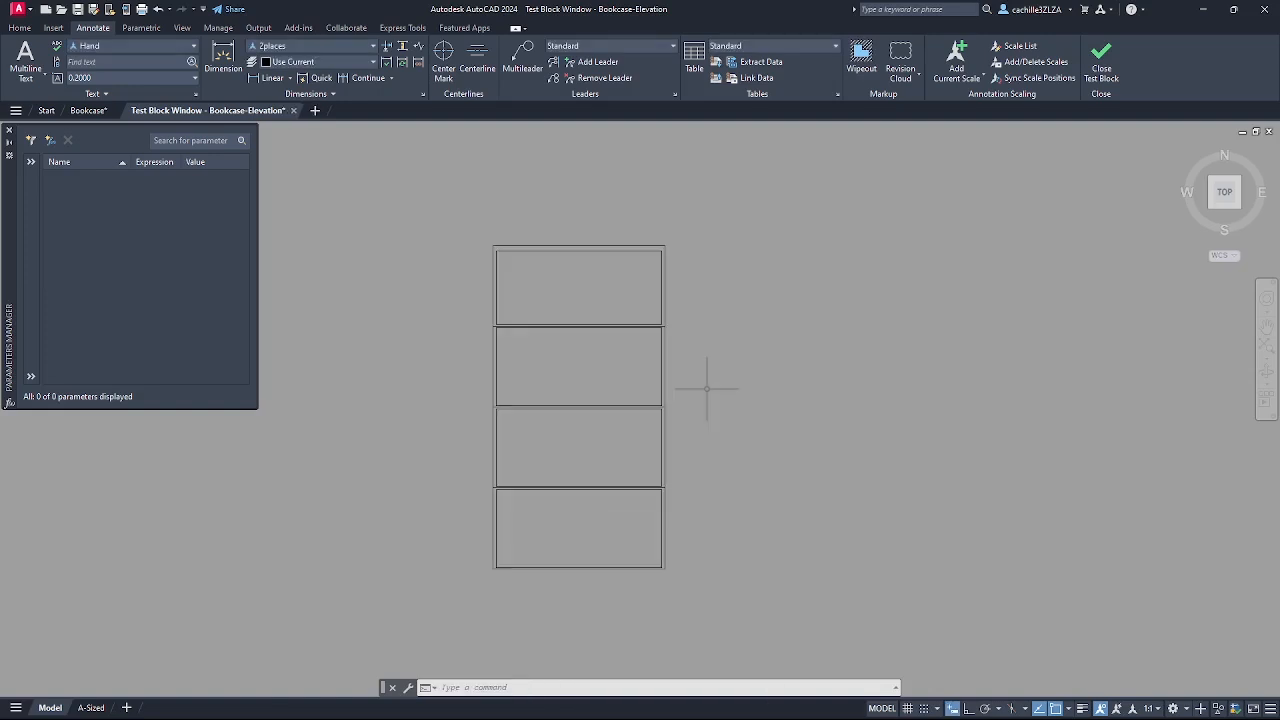
key("Escape")
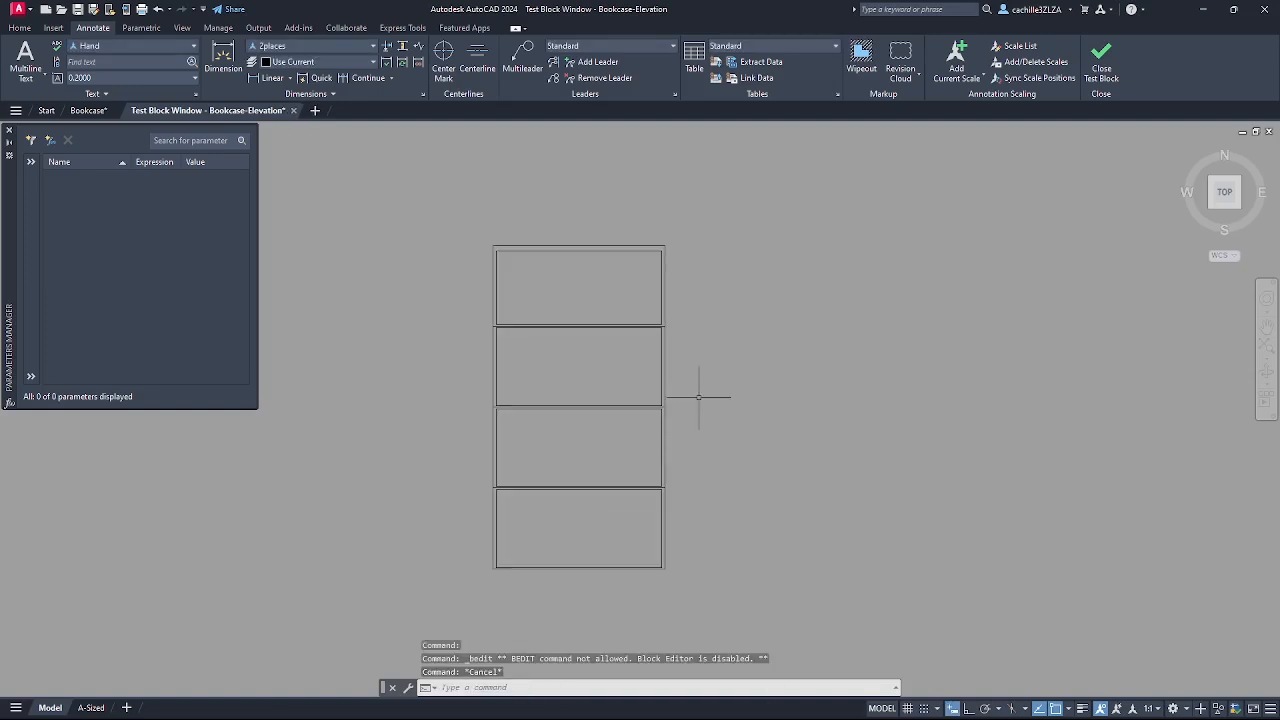
left_click(293, 110)
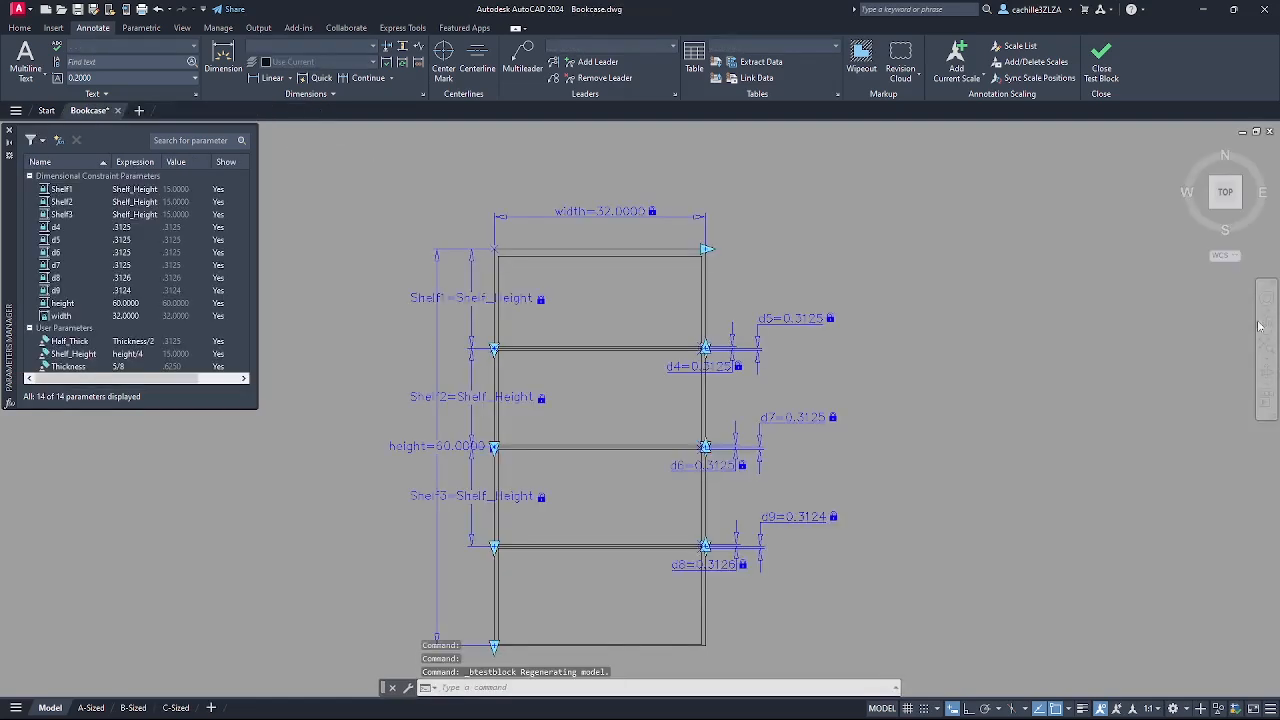
- Add linear constraint d1 (0.6250) across the left panel at the bottom-left corner
scroll(790, 580, "up", 2)
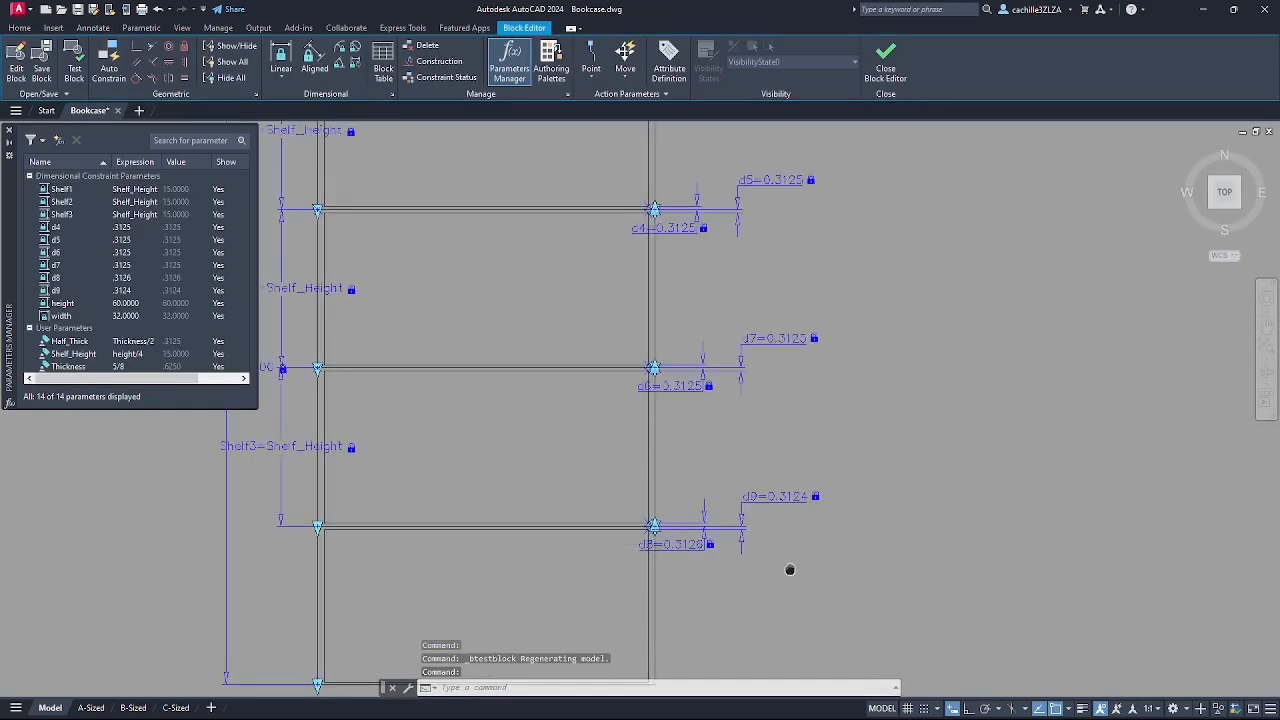
middle_click_drag(788, 573, 927, 418)
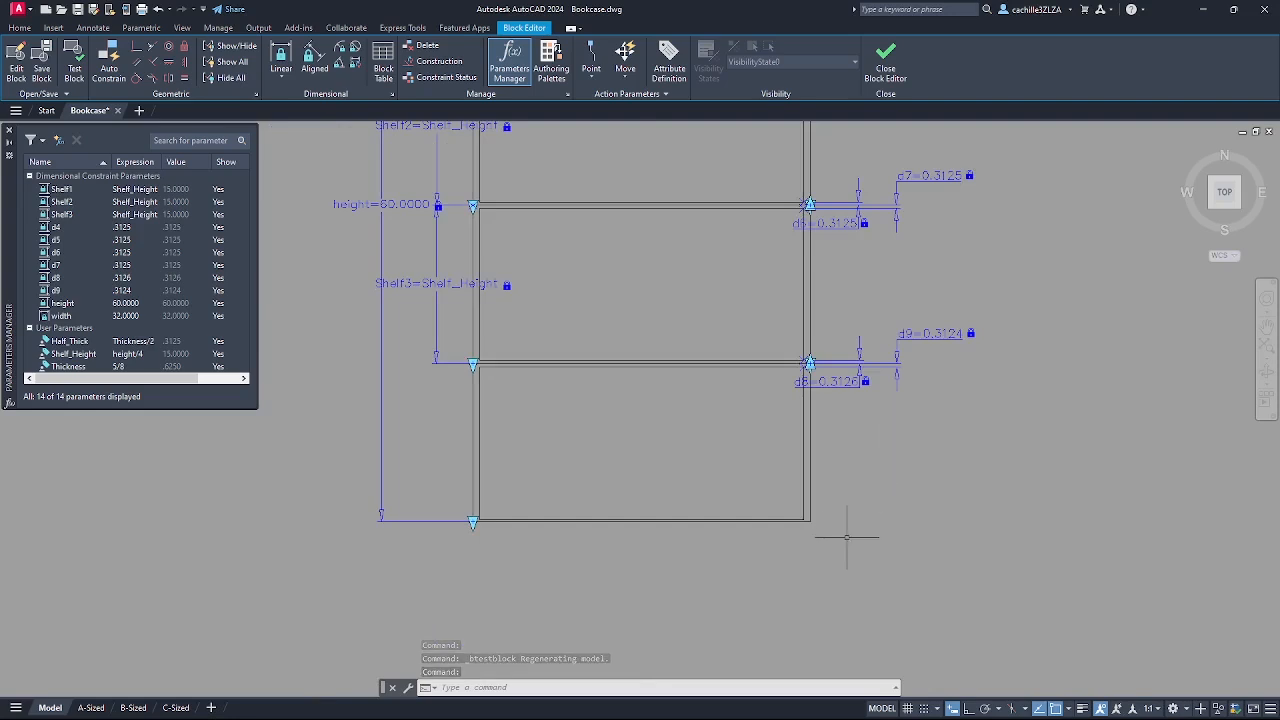
left_click(281, 79)
left_click(297, 103)
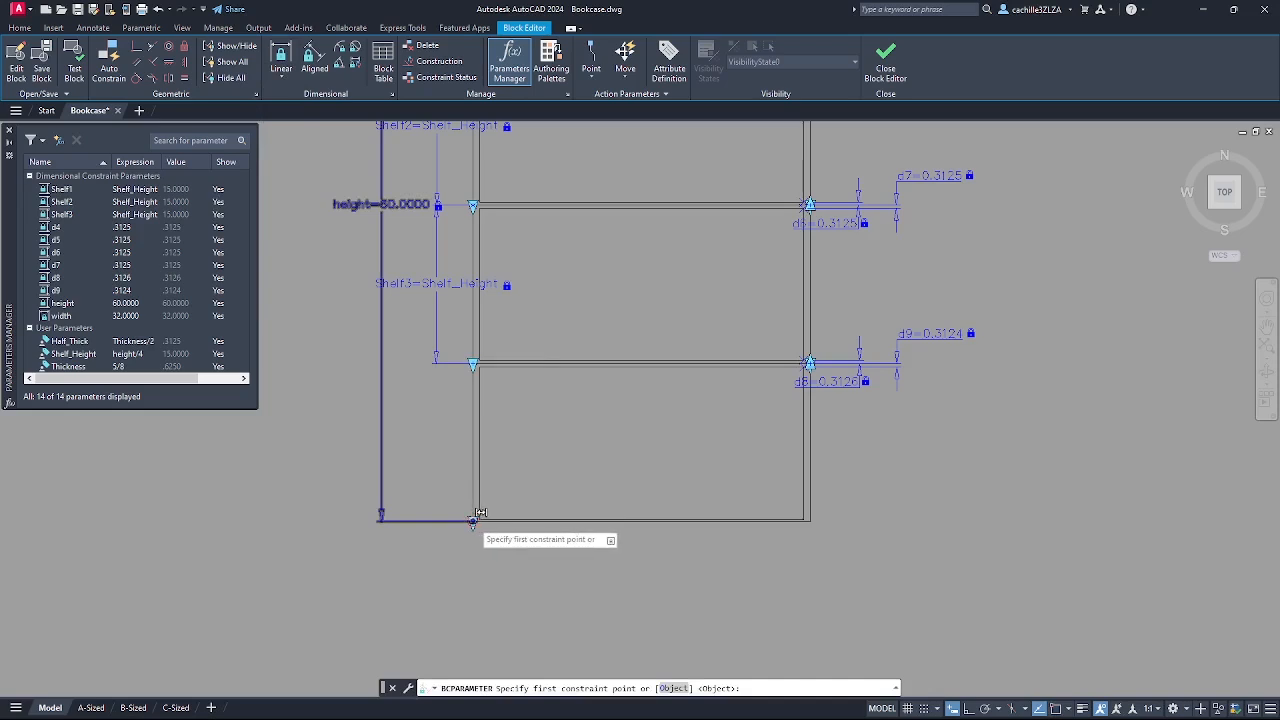
left_click(477, 514)
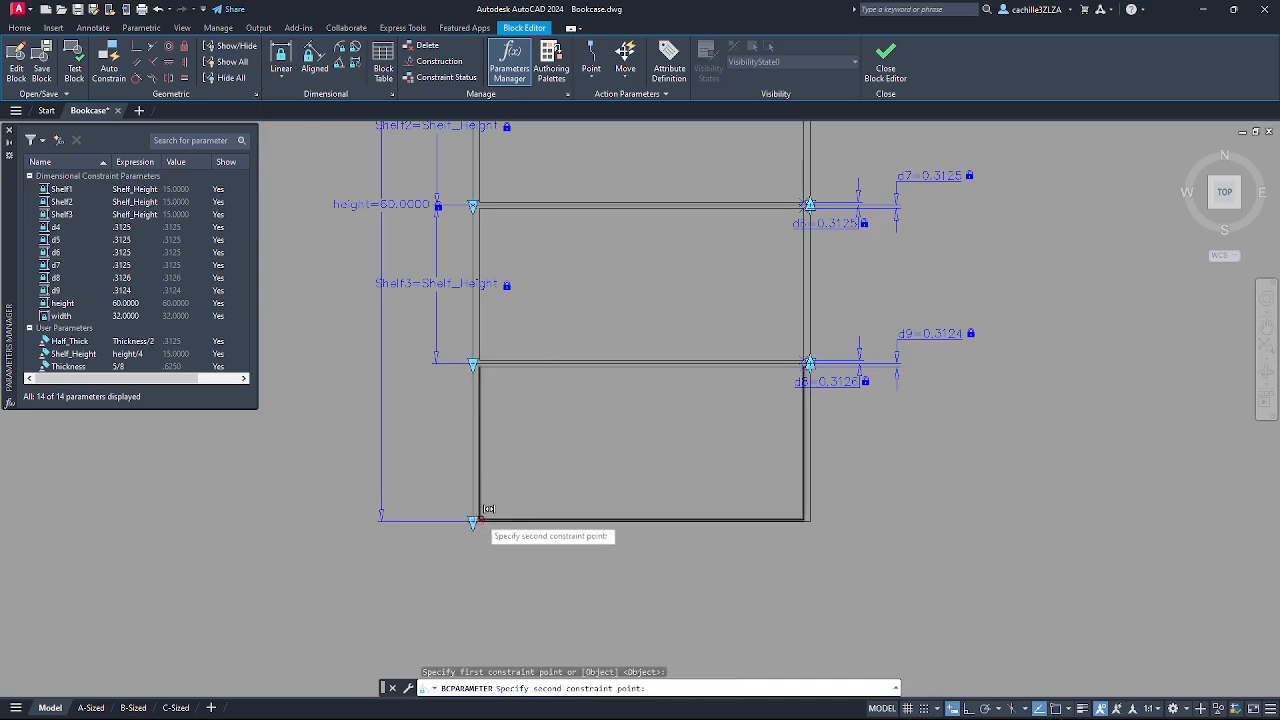
left_click(473, 521)
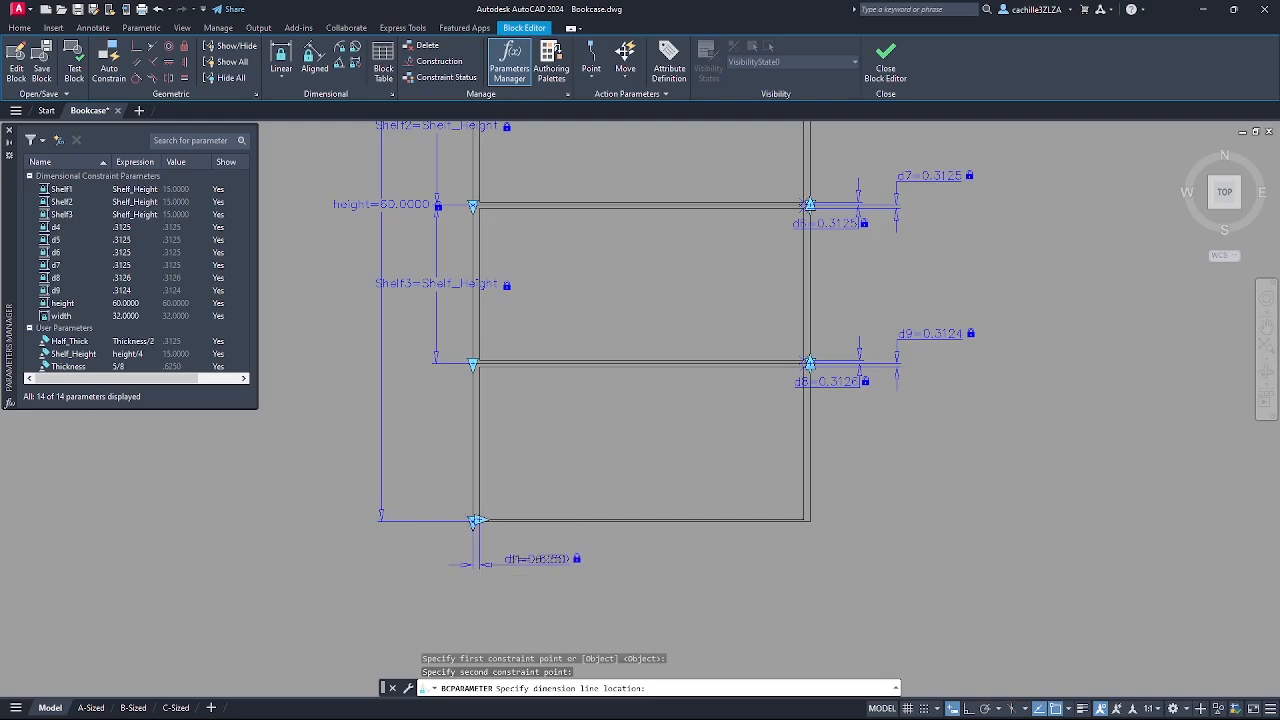
left_click(630, 560)
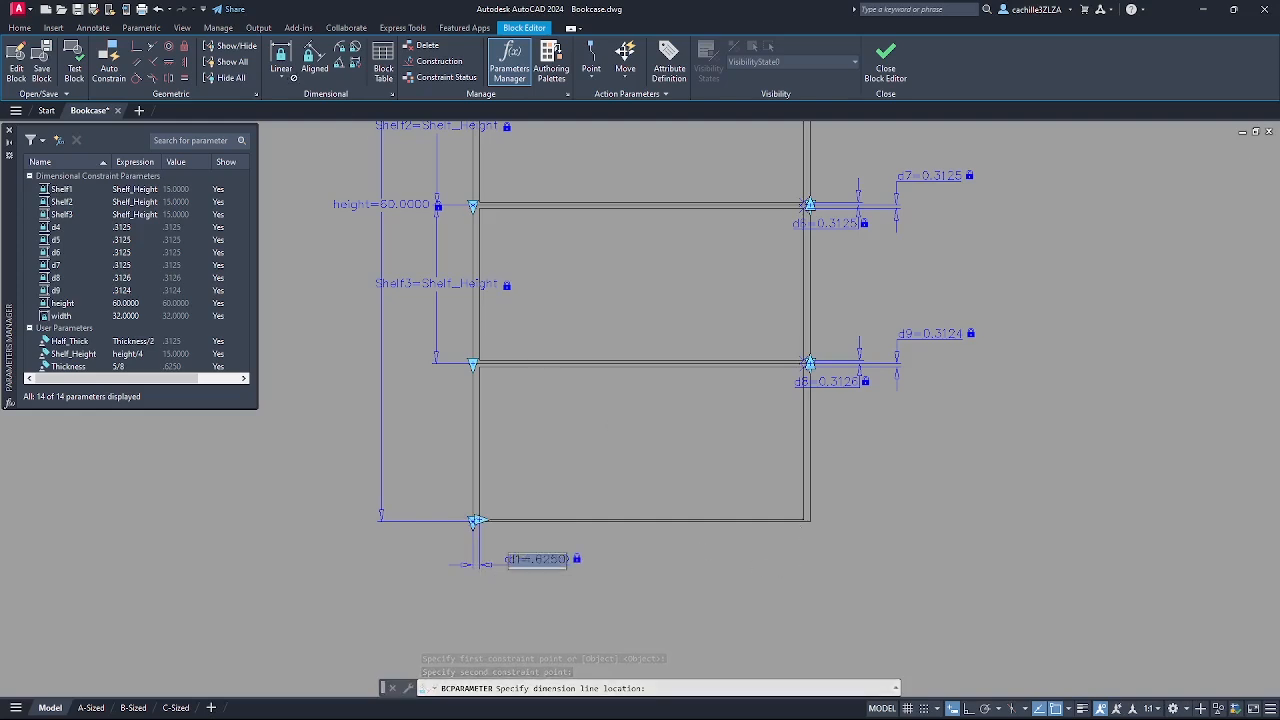
key("Return")
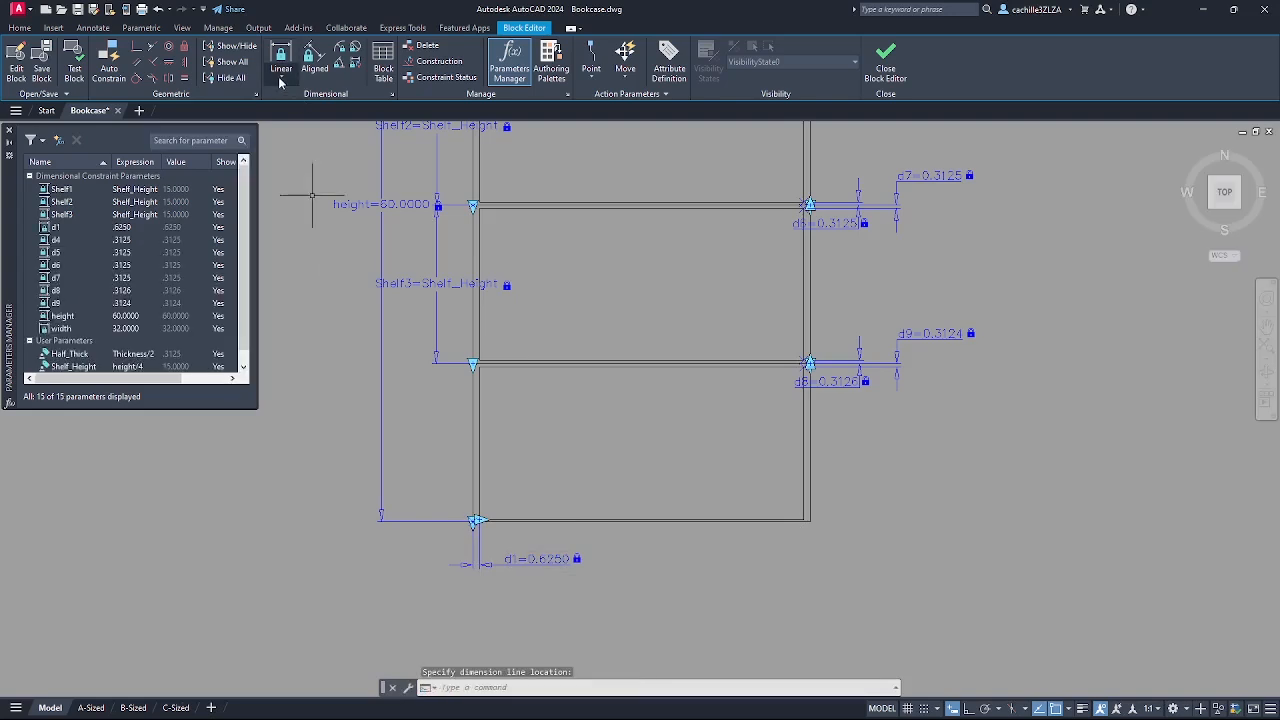
- Add linear constraint d2 (0.6250) across the right panel at the lower-right corner
left_click(283, 80)
left_click(298, 103)
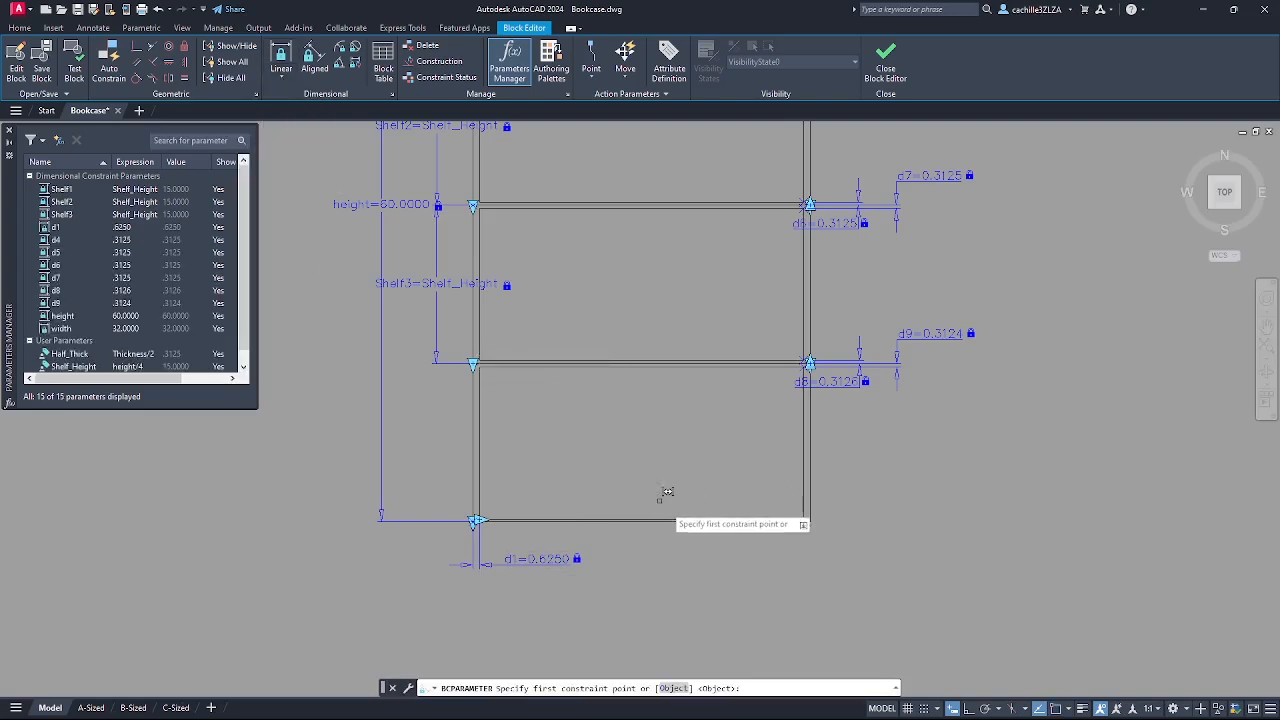
scroll(788, 540, "up", 4)
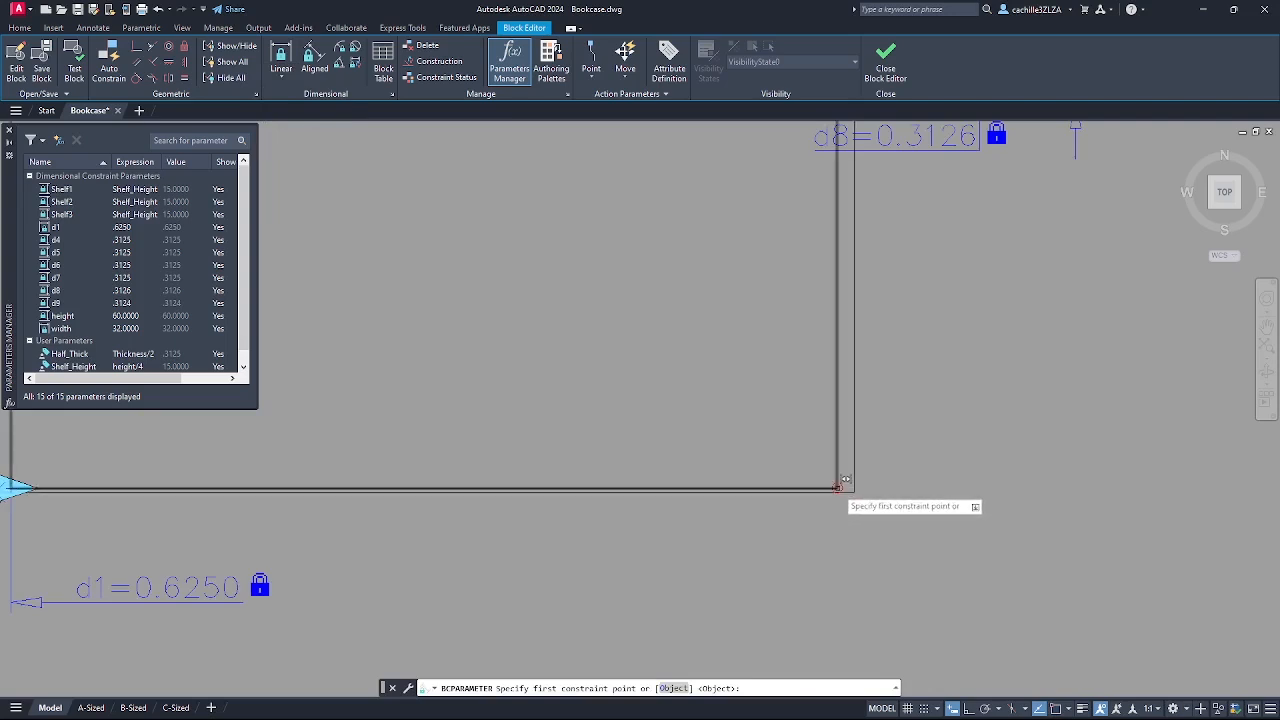
left_click(854, 489)
left_click(838, 489)
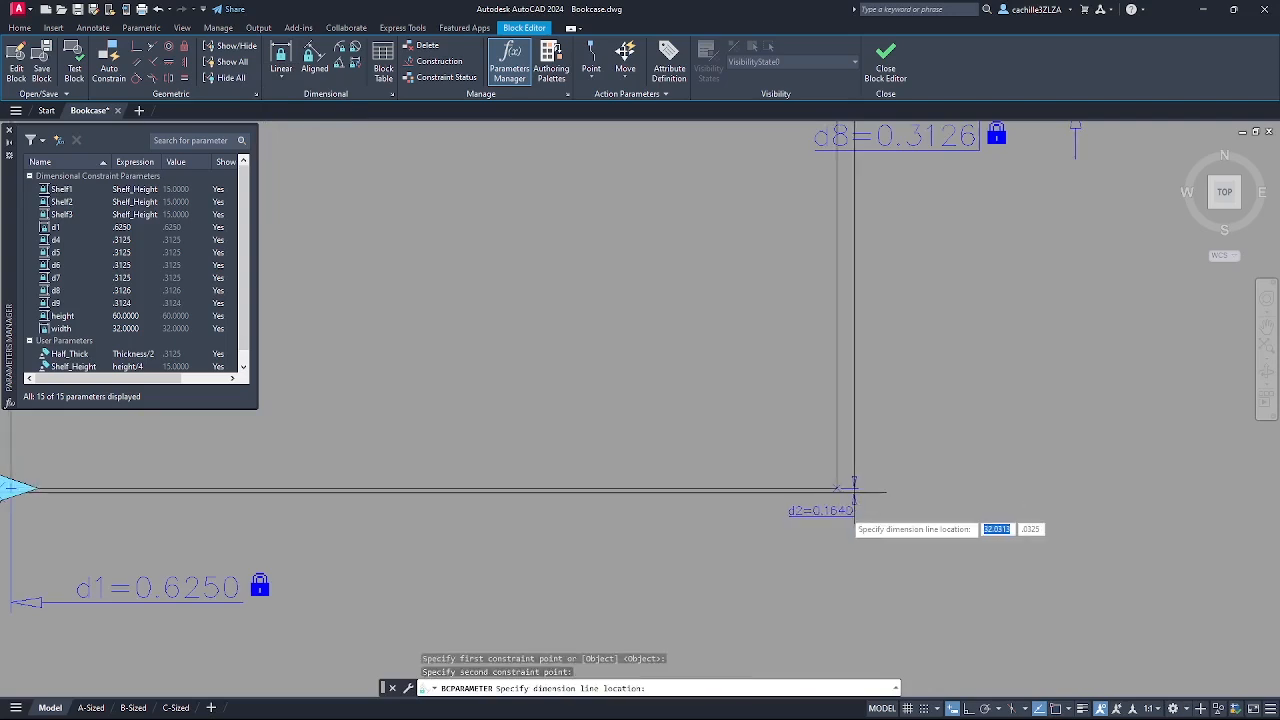
left_click(851, 565)
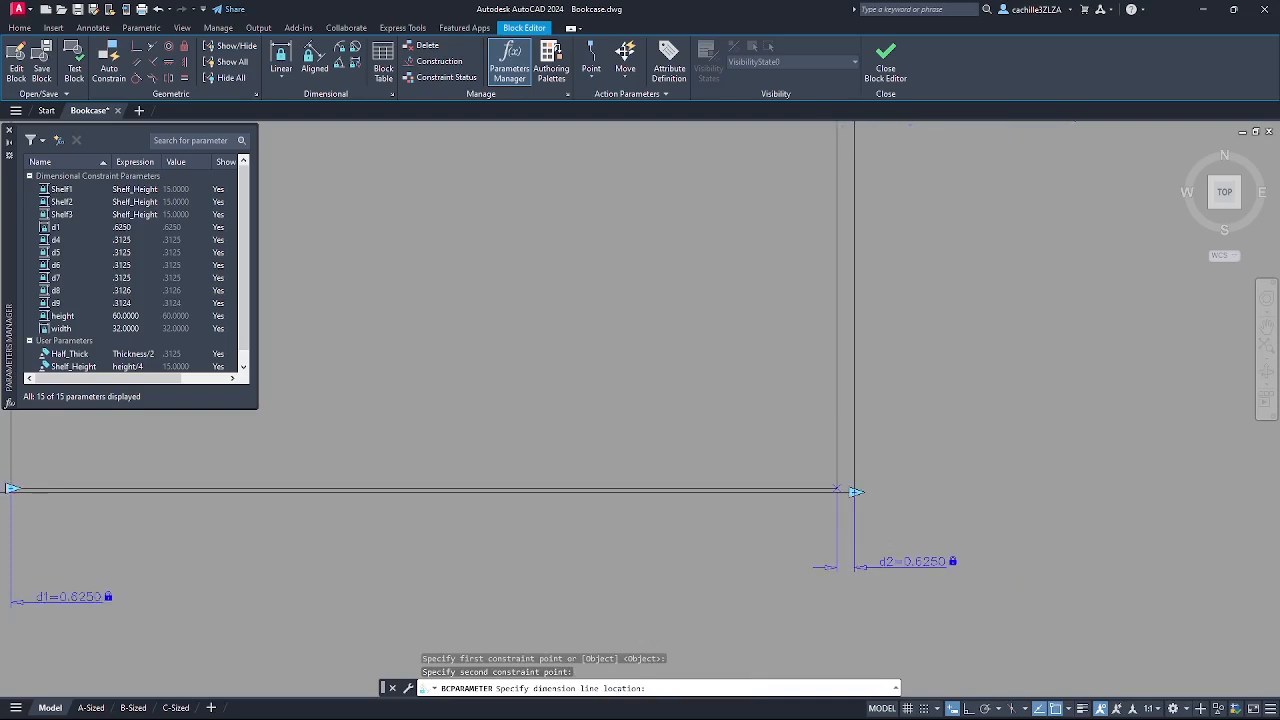
scroll(876, 510, "down", 5)
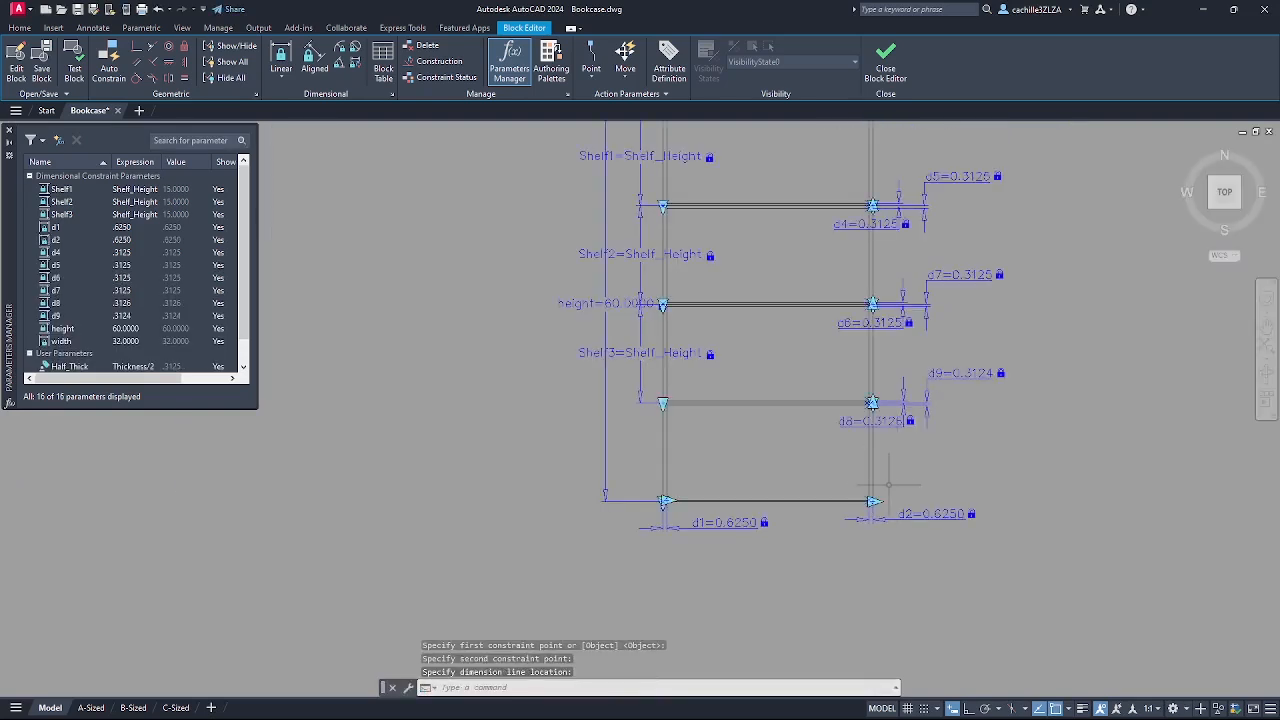
- Add linear constraint d3 (0.1640) across the bottom shelf at the bottom-right corner
left_click(281, 84)
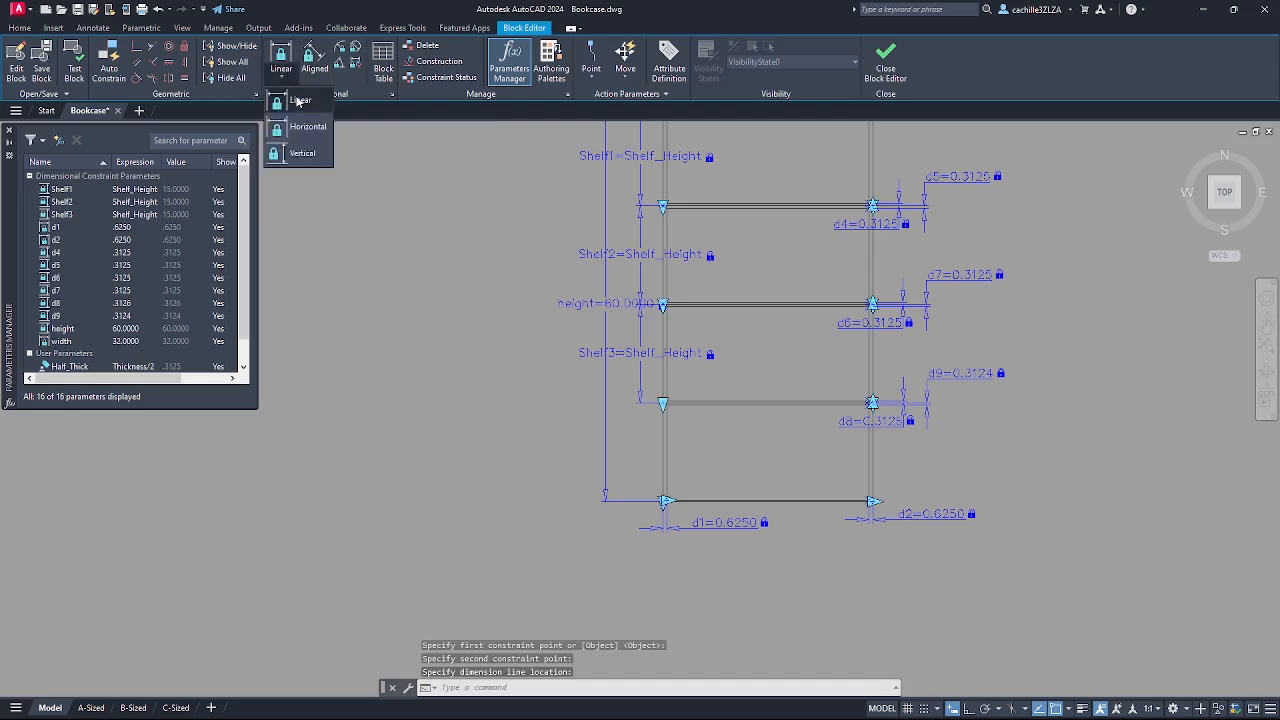
left_click(299, 104)
scroll(916, 514, "up", 8)
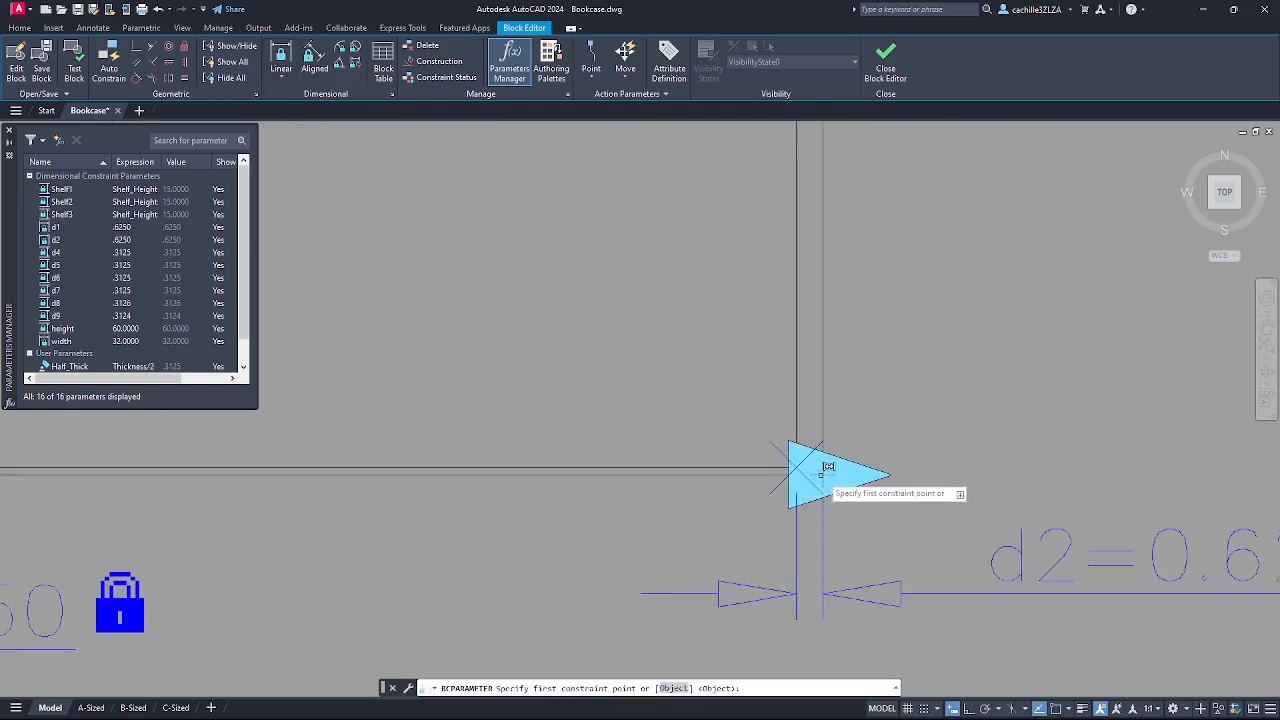
left_click(823, 474)
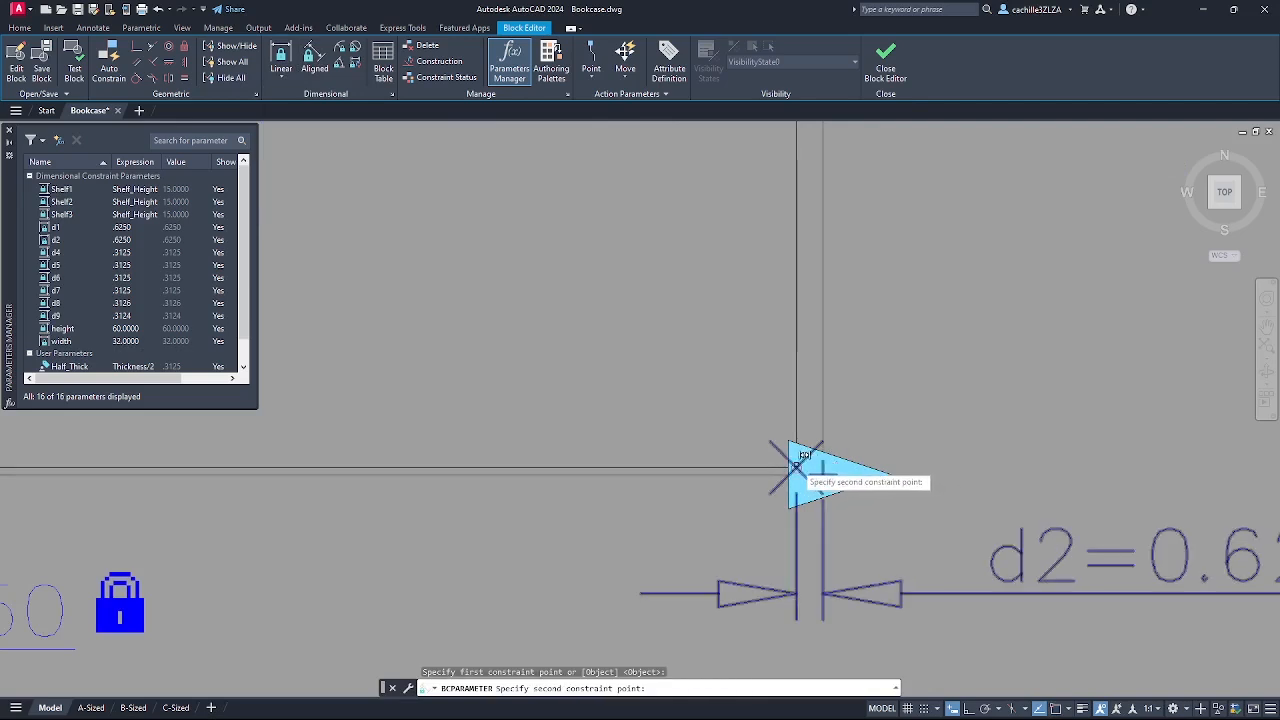
left_click(797, 466)
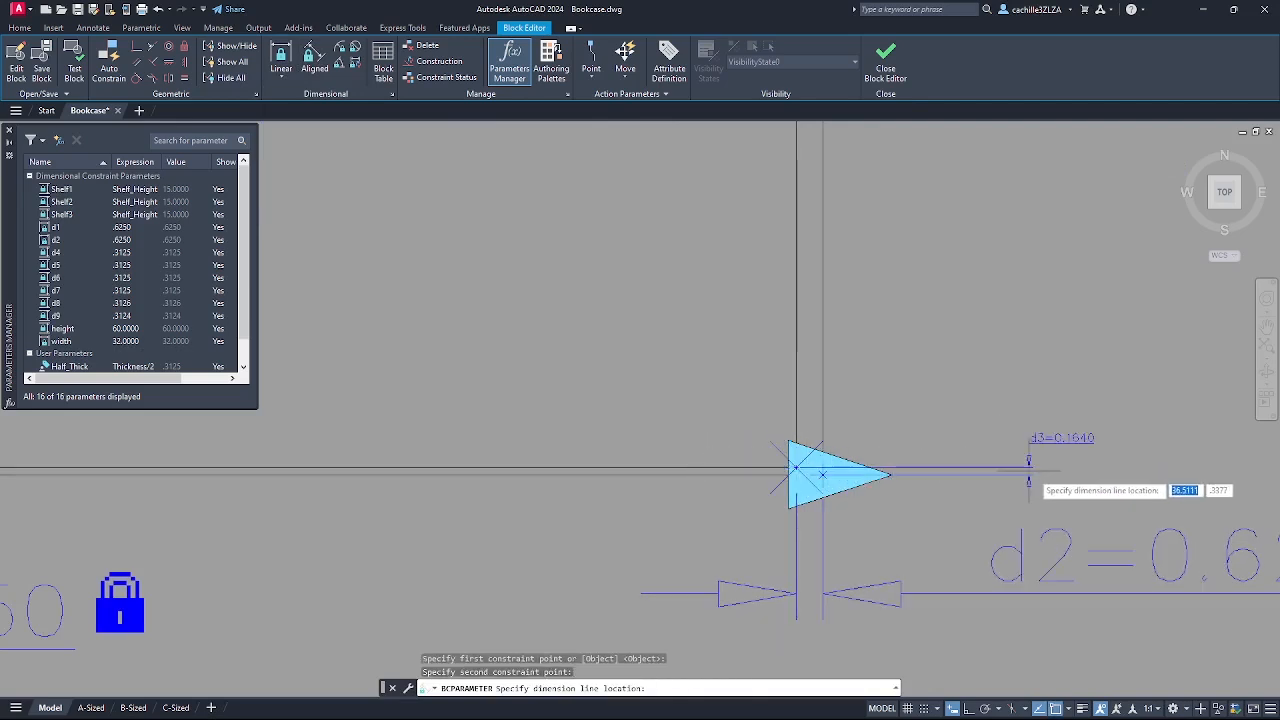
left_click(990, 432)
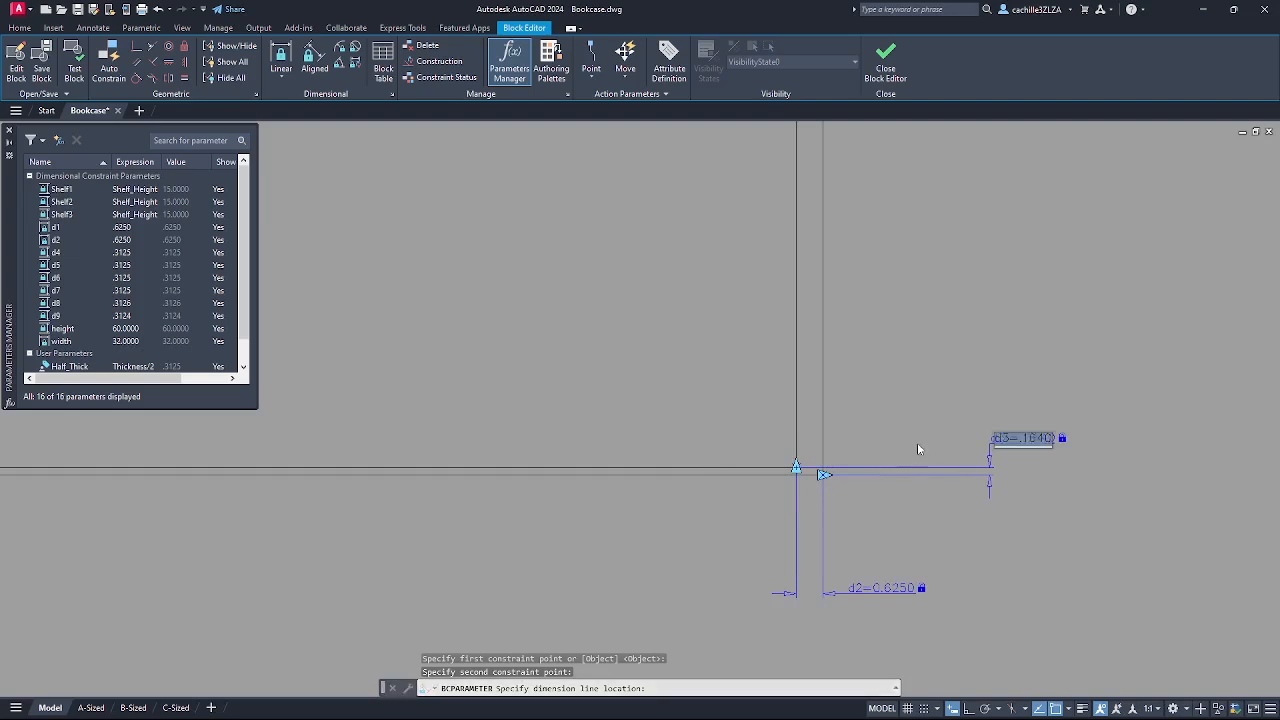
key("Return")
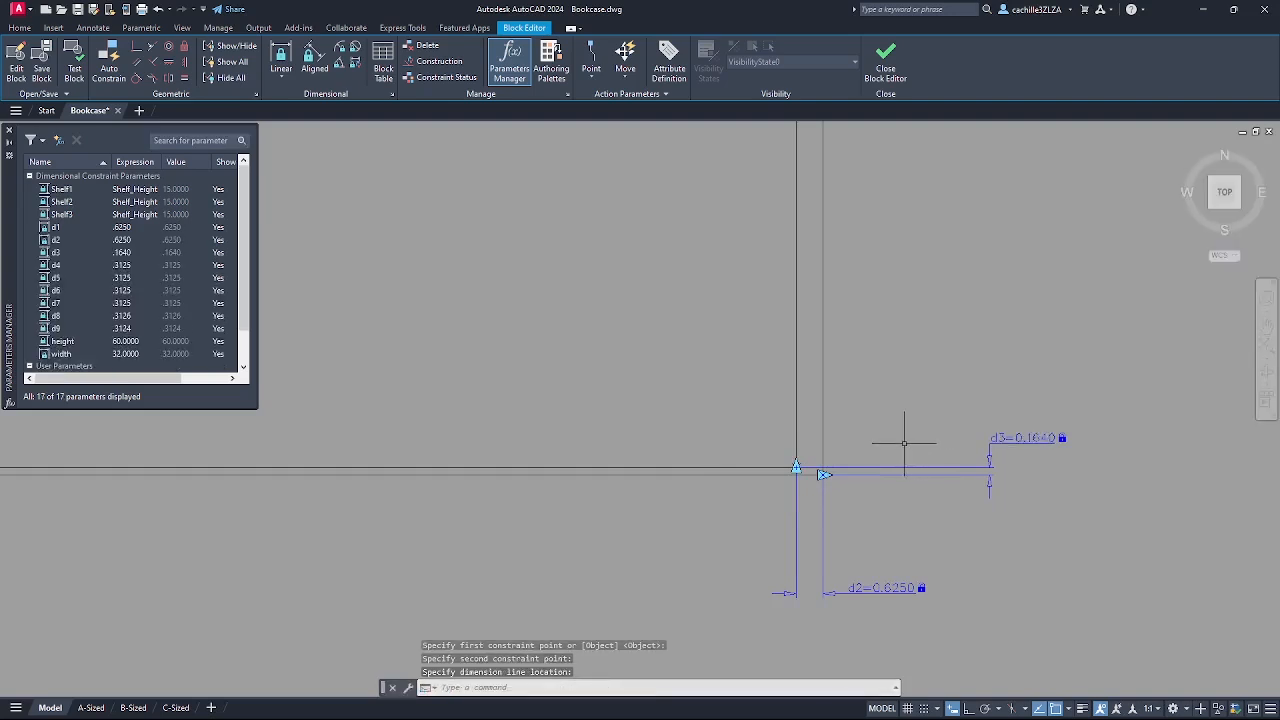
scroll(912, 443, "down", 4)
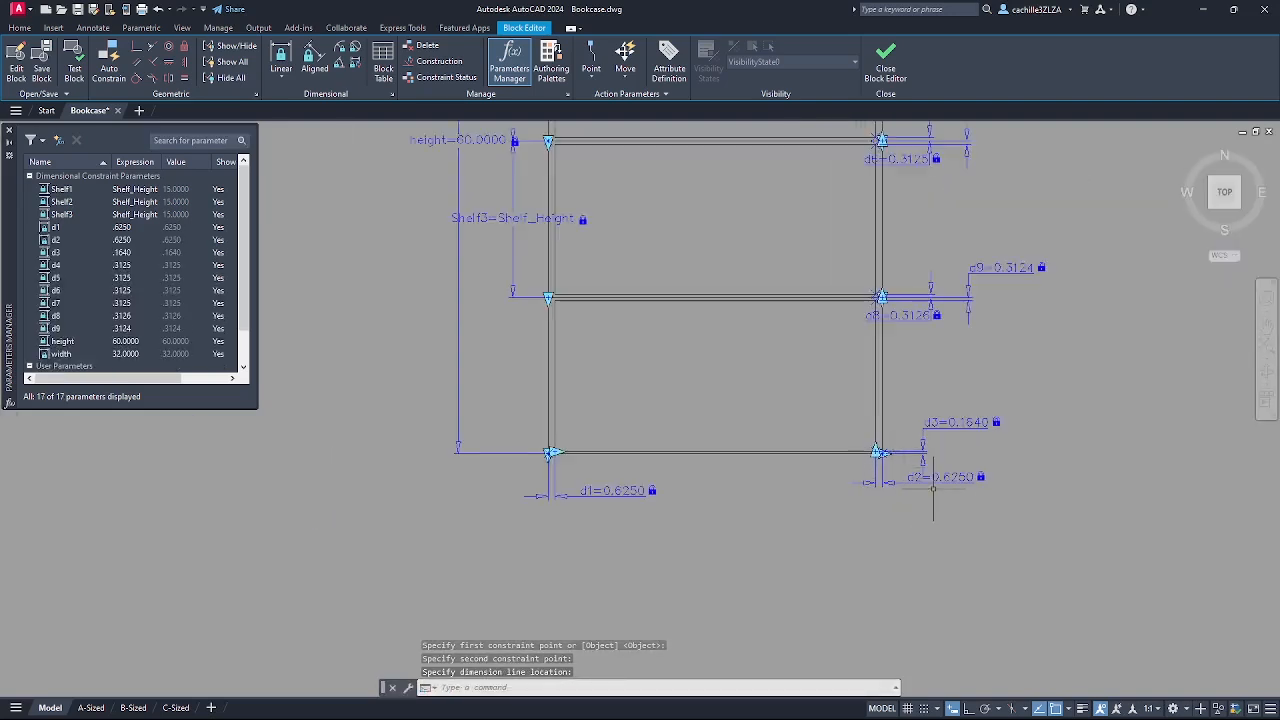
scroll(902, 531, "down", 3)
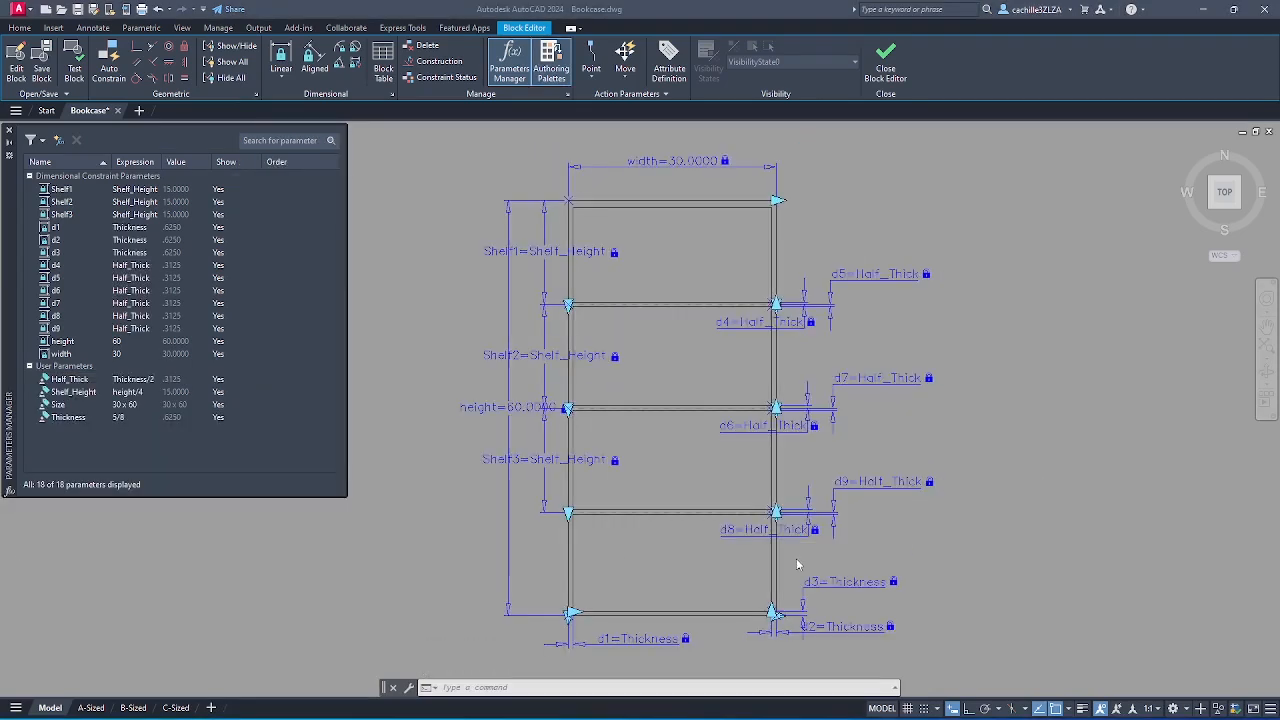
- Pan and zoom the view to bring the top of the bookcase into sight
middle_click_drag(877, 452, 892, 537)
scroll(877, 425, "up", 2)
middle_click_drag(877, 423, 902, 525)
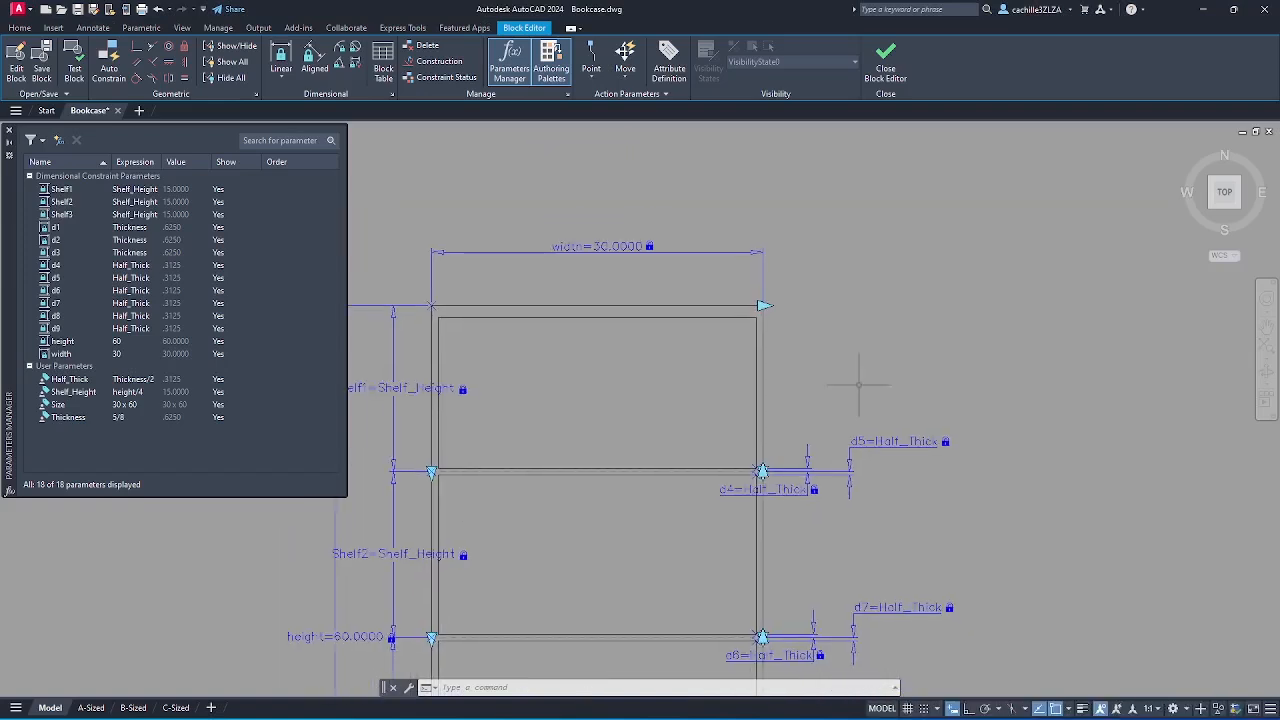
middle_click_drag(865, 371, 853, 433)
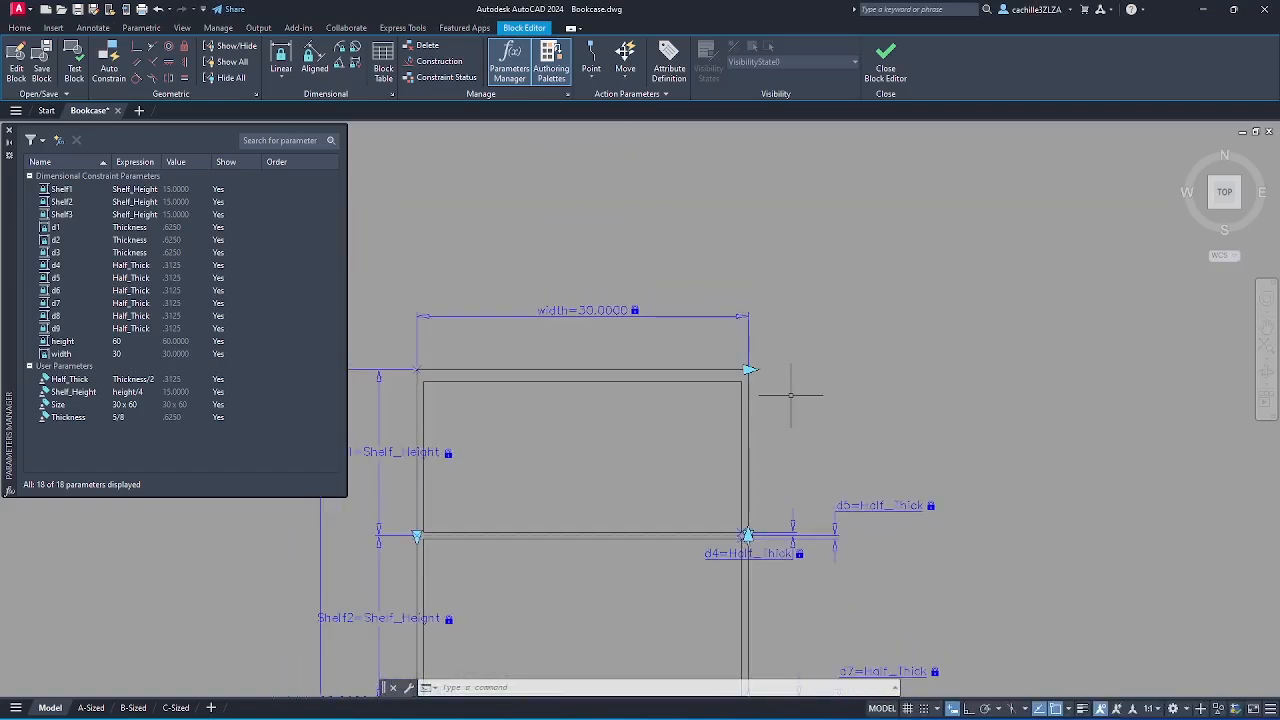
- Add linear constraint d10 (1.0860) across the top panel at the bookcase's top-right corner
left_click(282, 83)
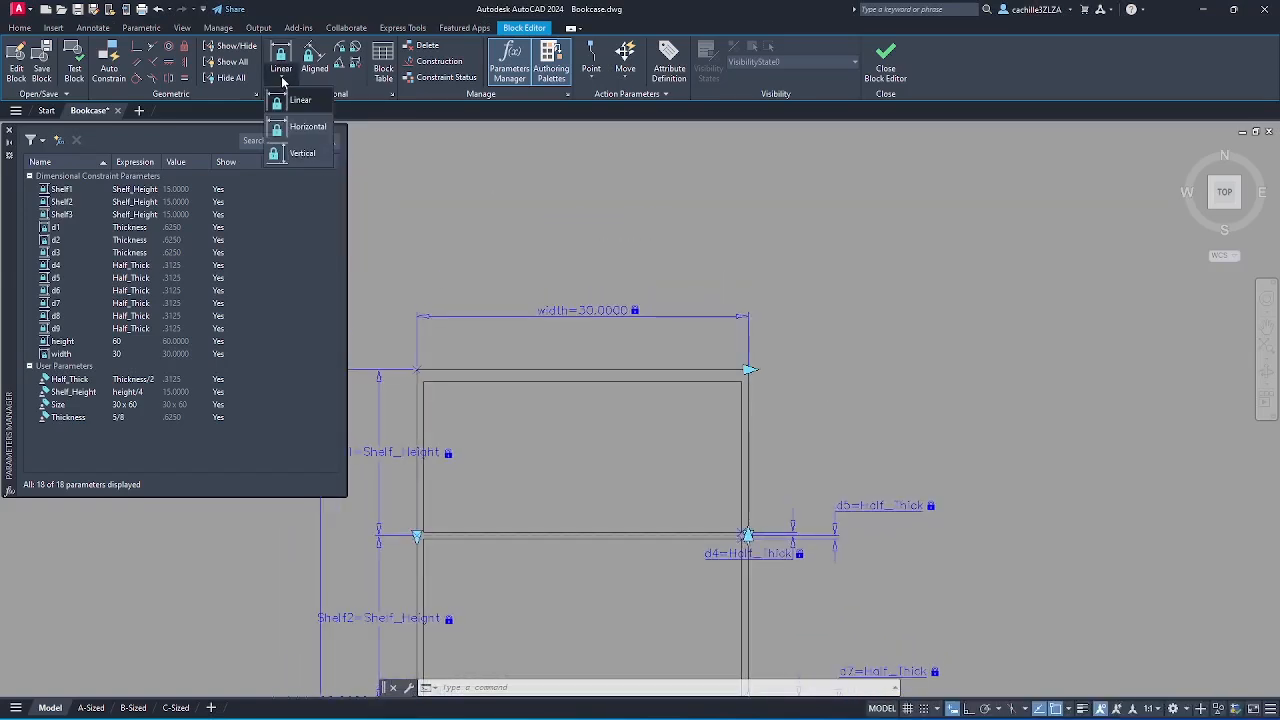
left_click(293, 103)
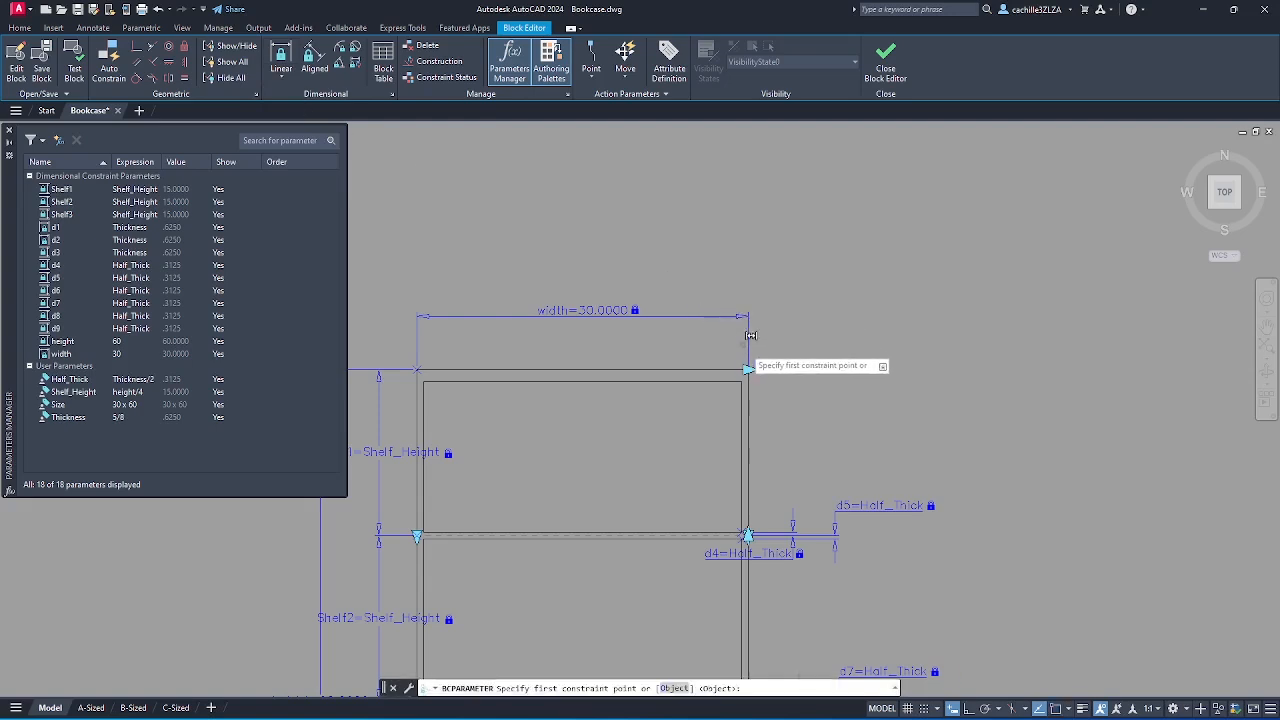
scroll(748, 376, "up", 2)
scroll(748, 376, "up", 4)
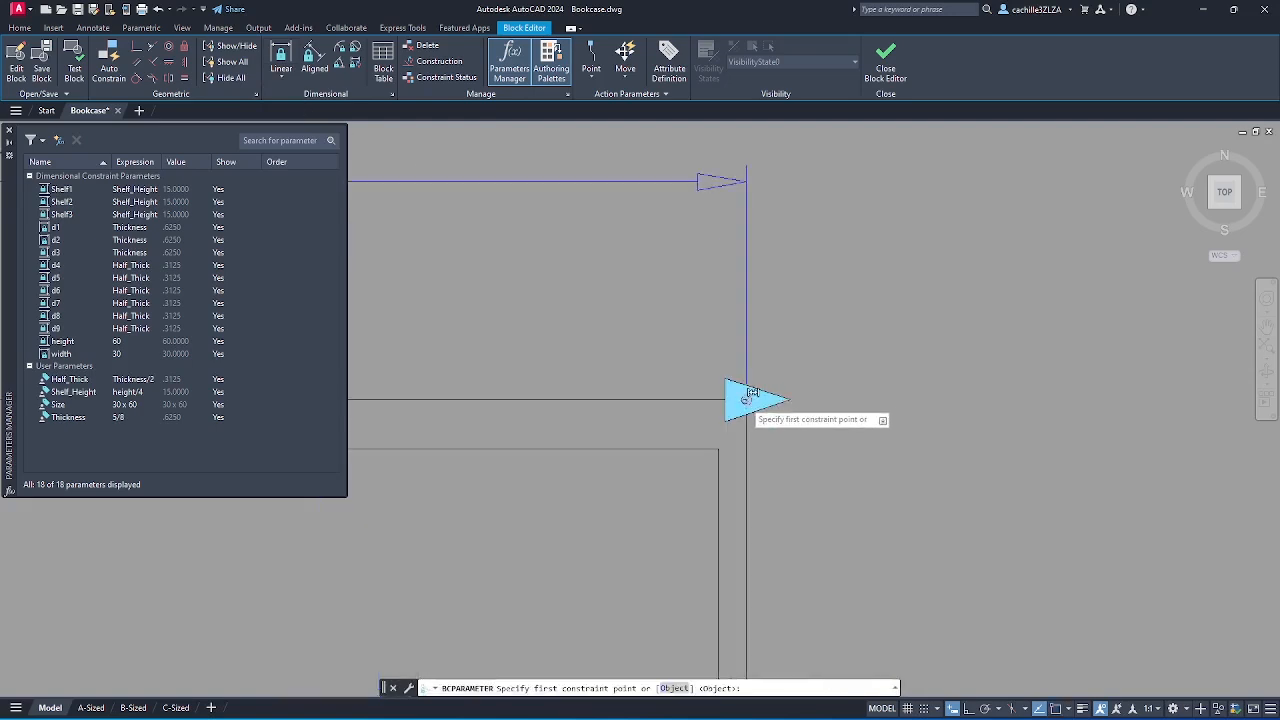
left_click(740, 405)
left_click(718, 449)
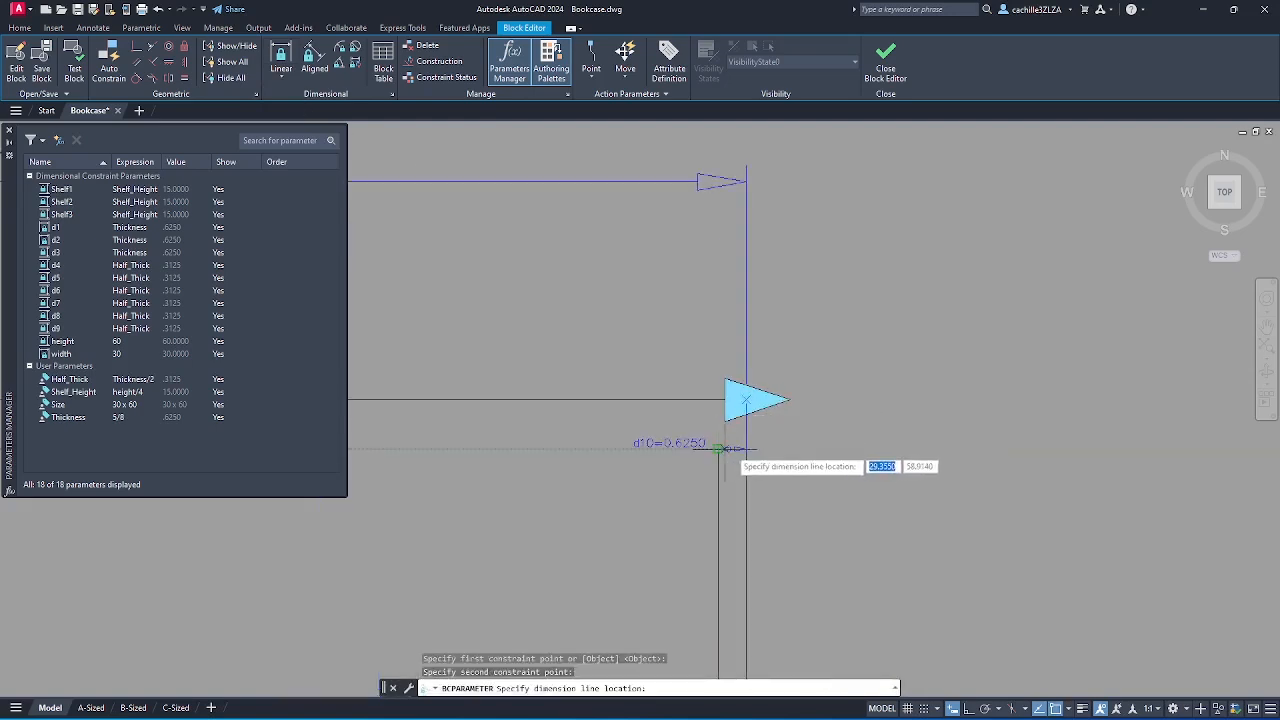
scroll(866, 406, "down", 4)
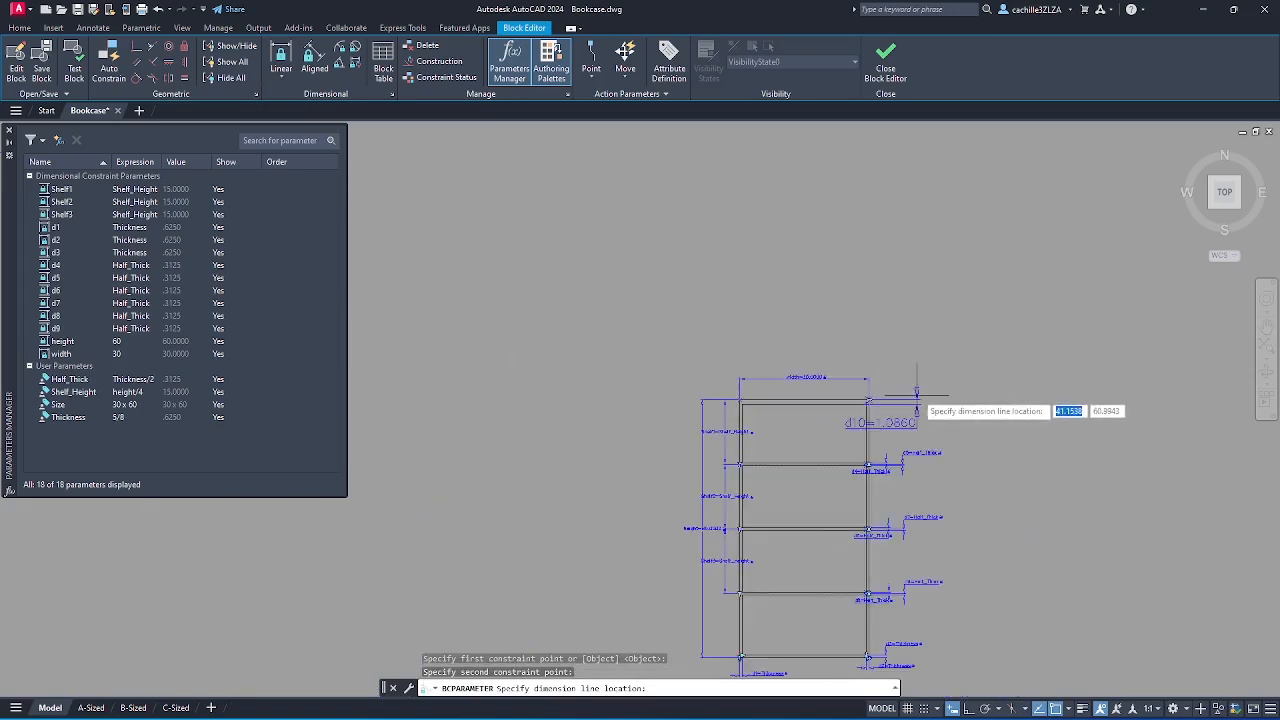
scroll(912, 400, "up", 4)
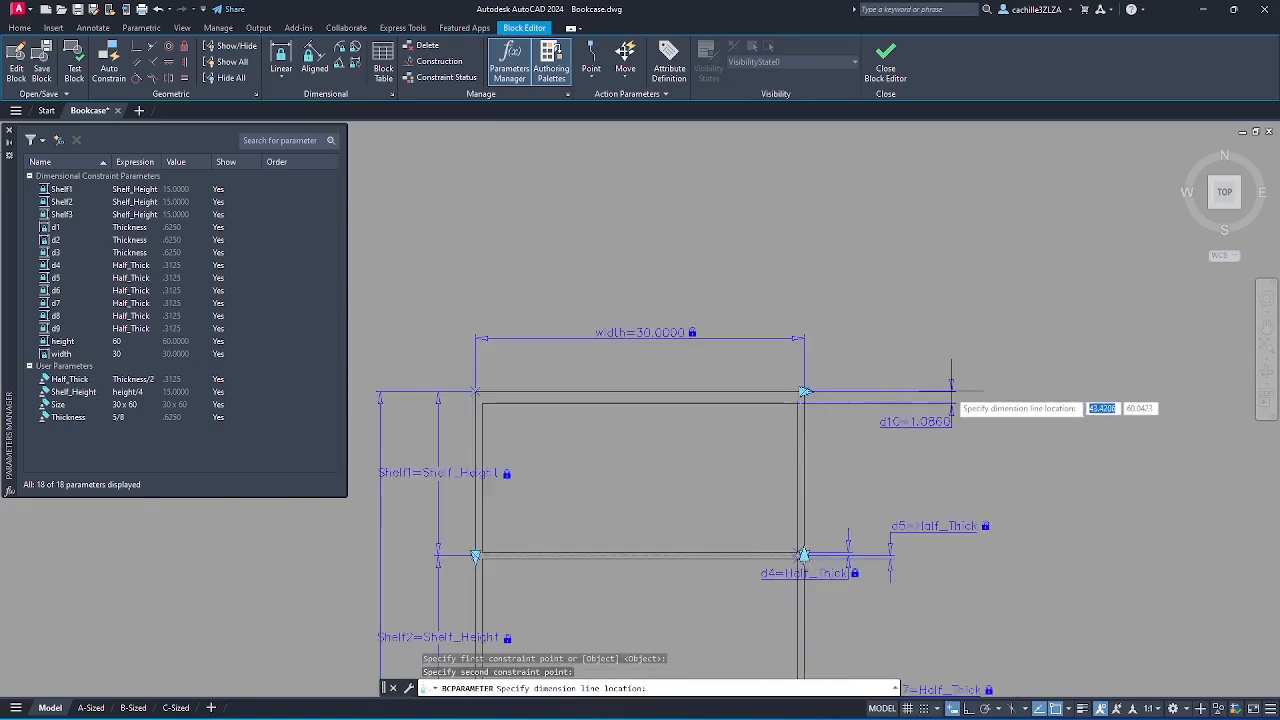
left_click(949, 396)
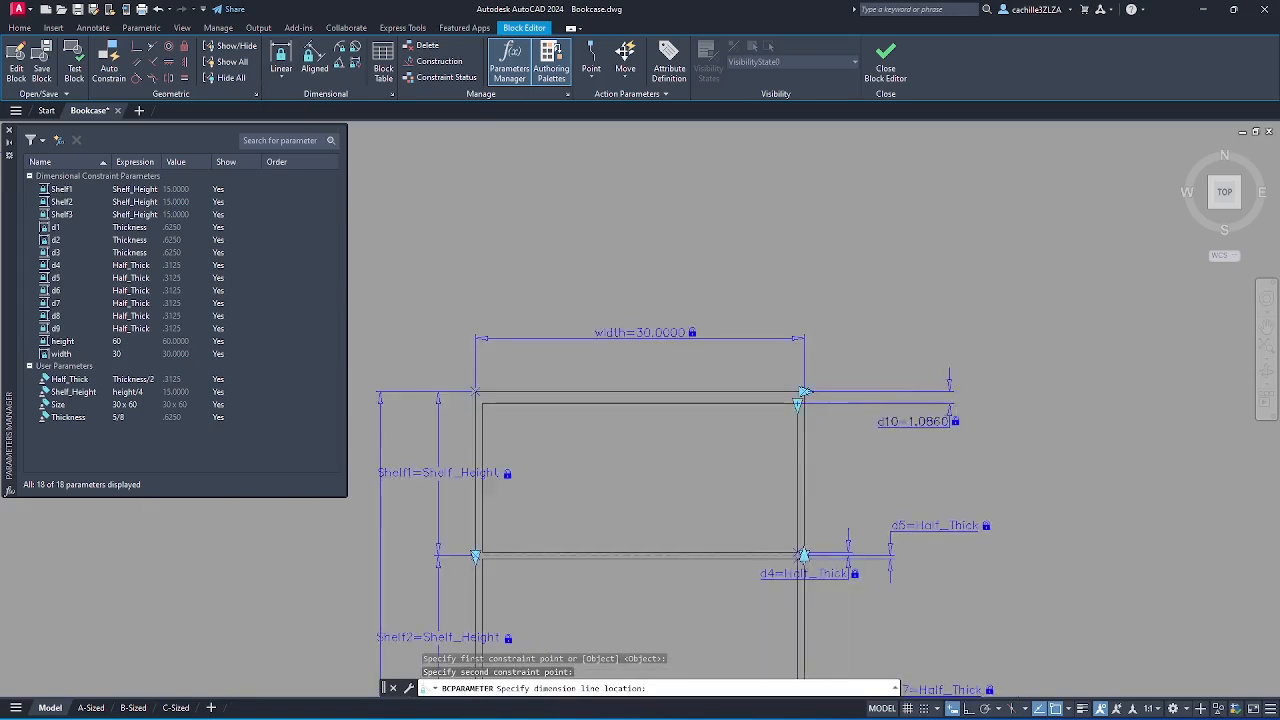
key("Return")
middle_click_drag(860, 434, 827, 311)
scroll(827, 311, "down", 2)
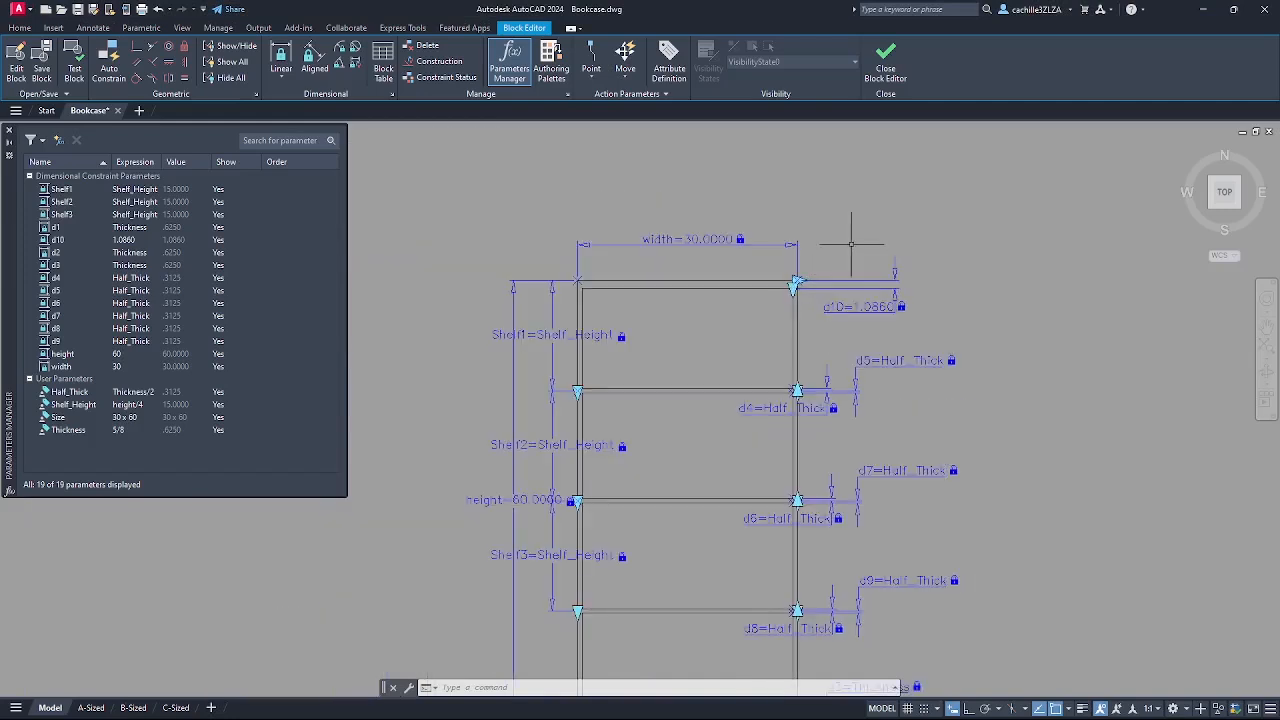
middle_click_drag(851, 243, 823, 271)
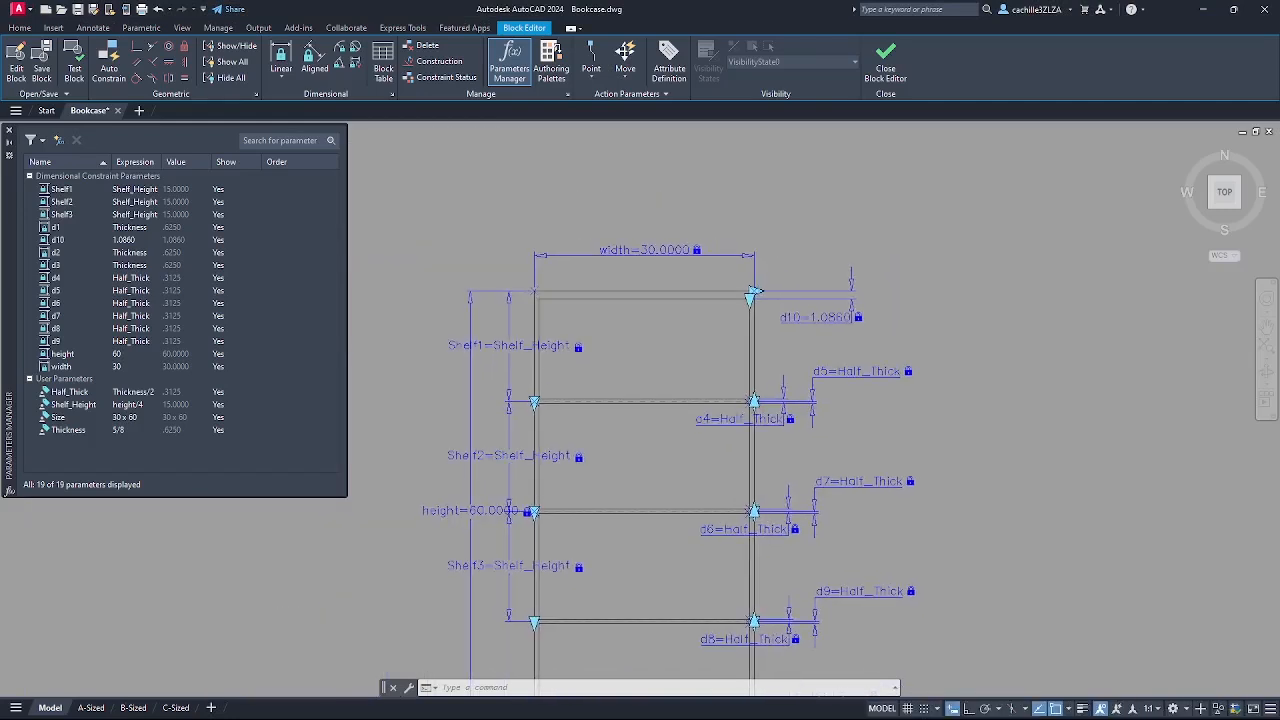
scroll(850, 255, "down", 2)
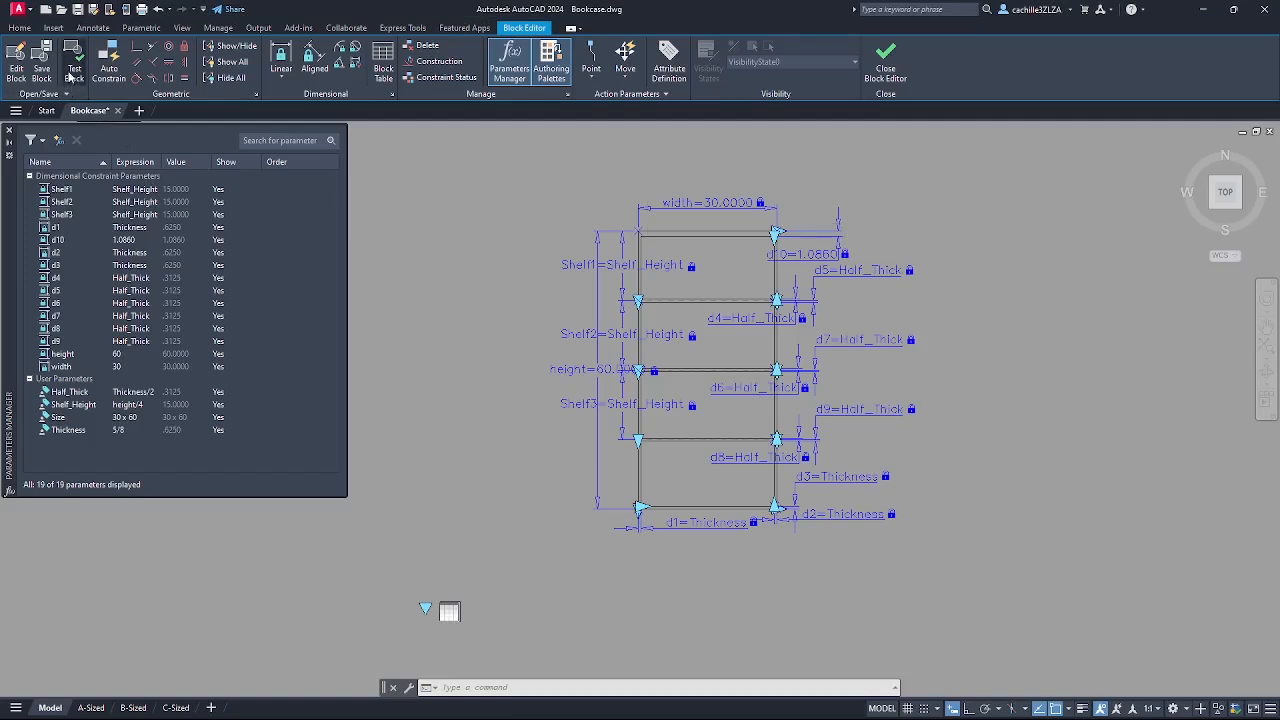
- Test the block by stretching the bookcase wider and moving its bottom-left base corner
left_click(72, 70)
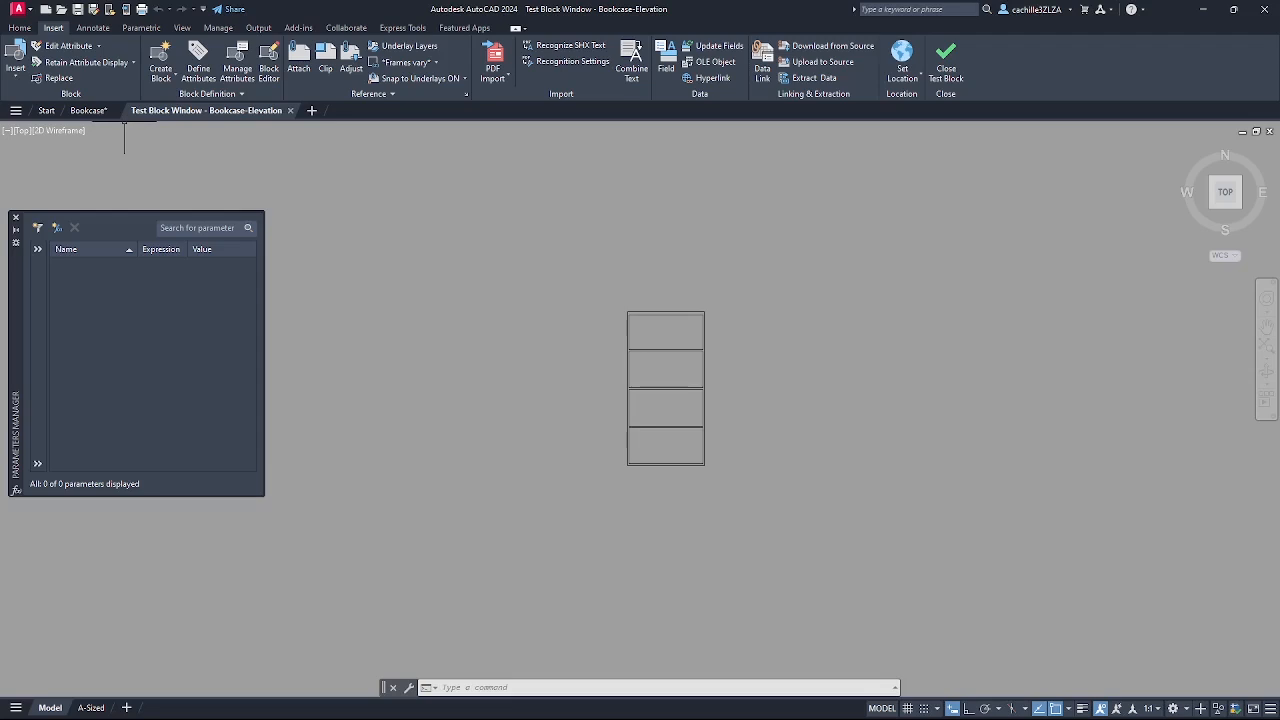
left_click(676, 314)
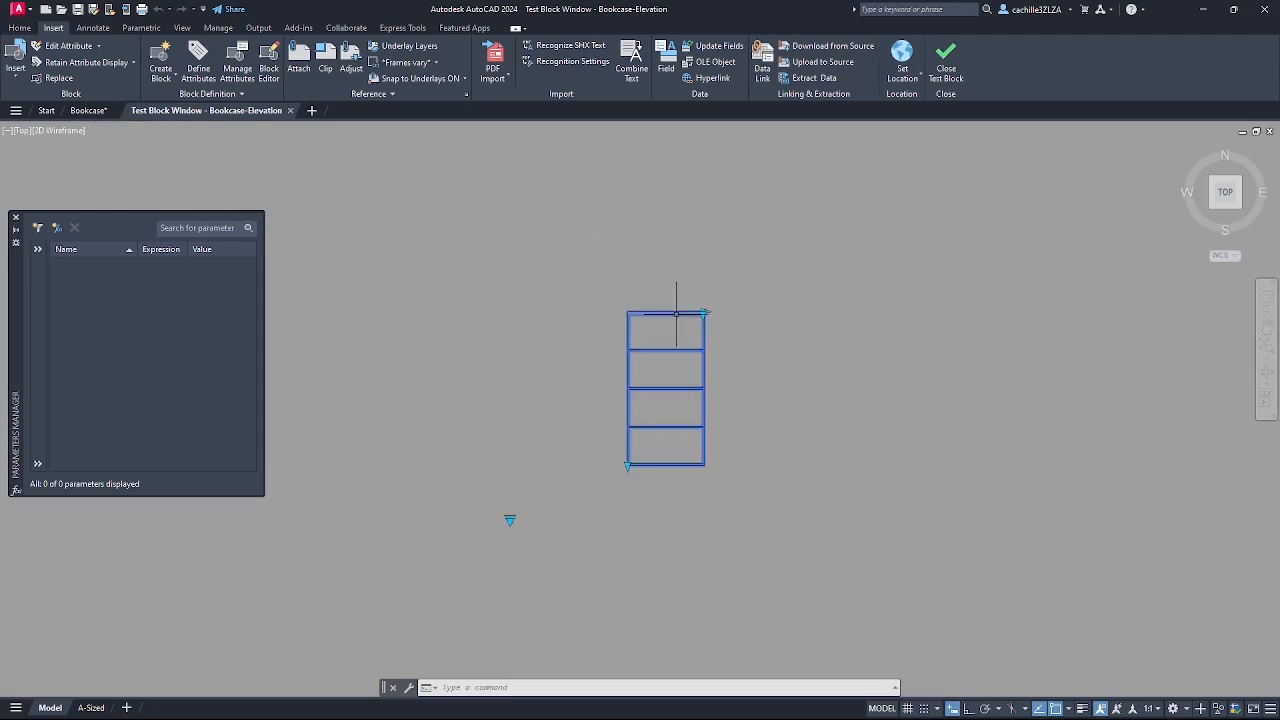
left_click(705, 313)
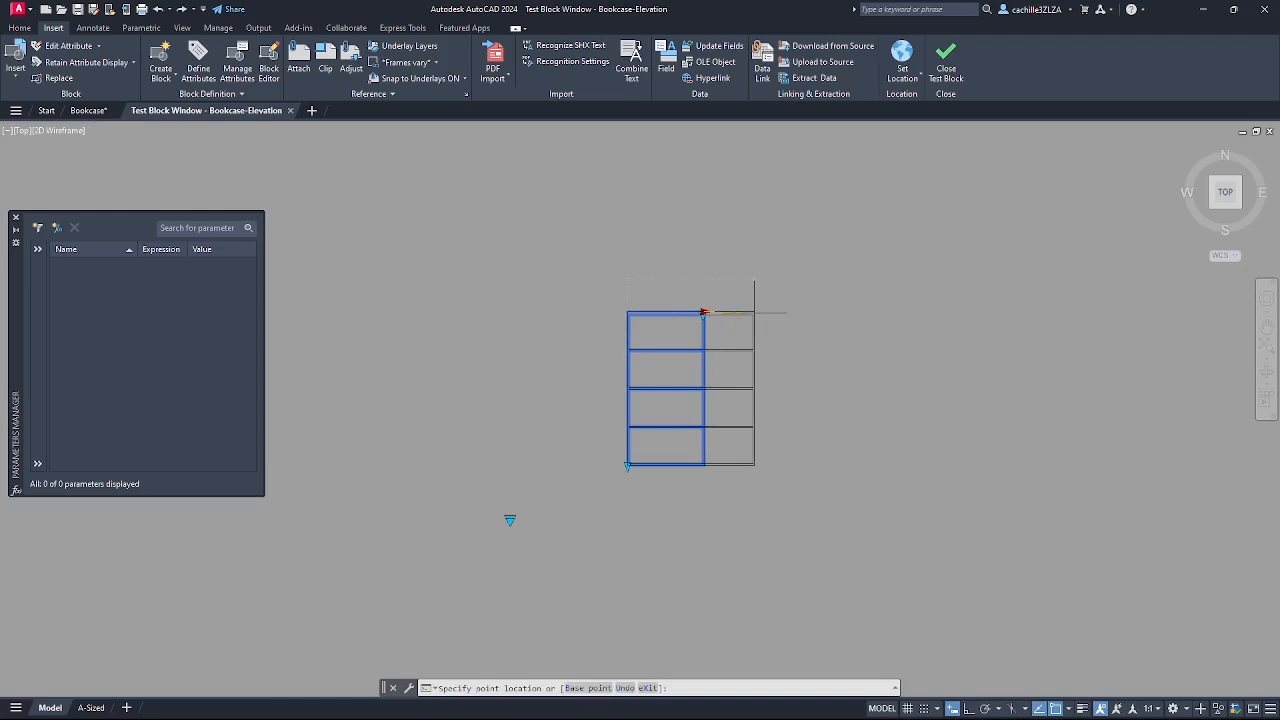
left_click(754, 312)
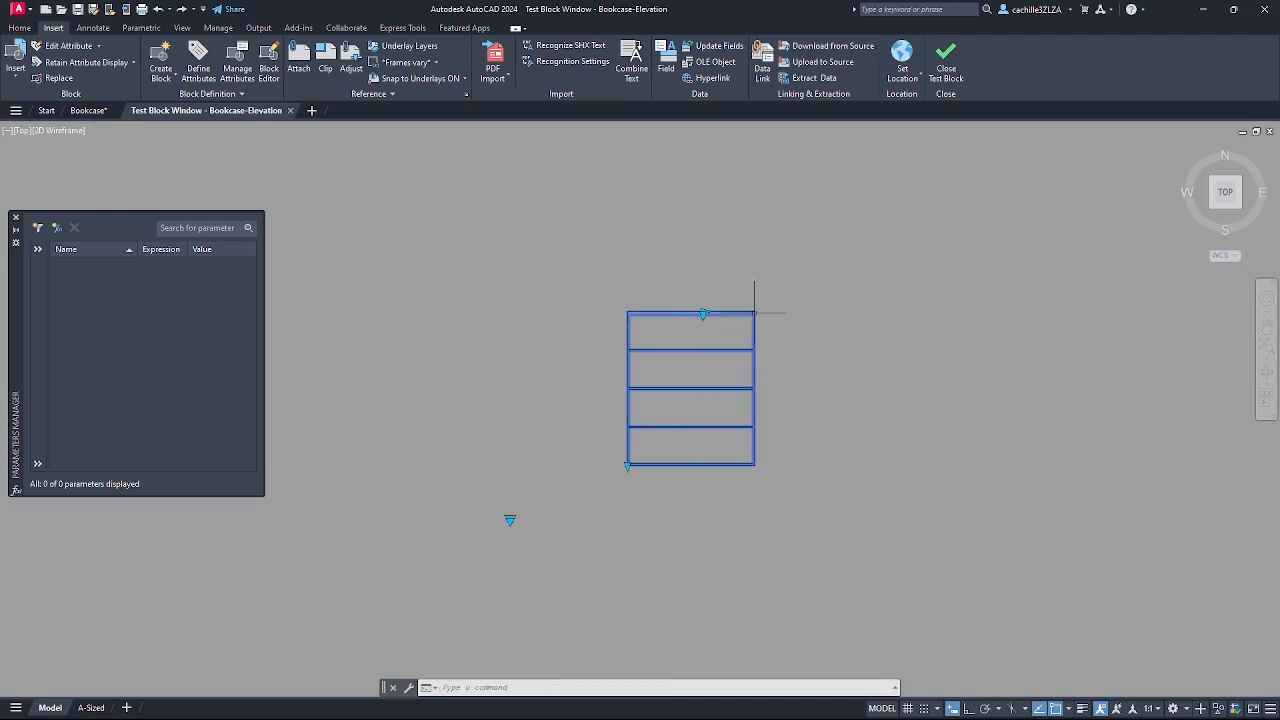
left_click(627, 465)
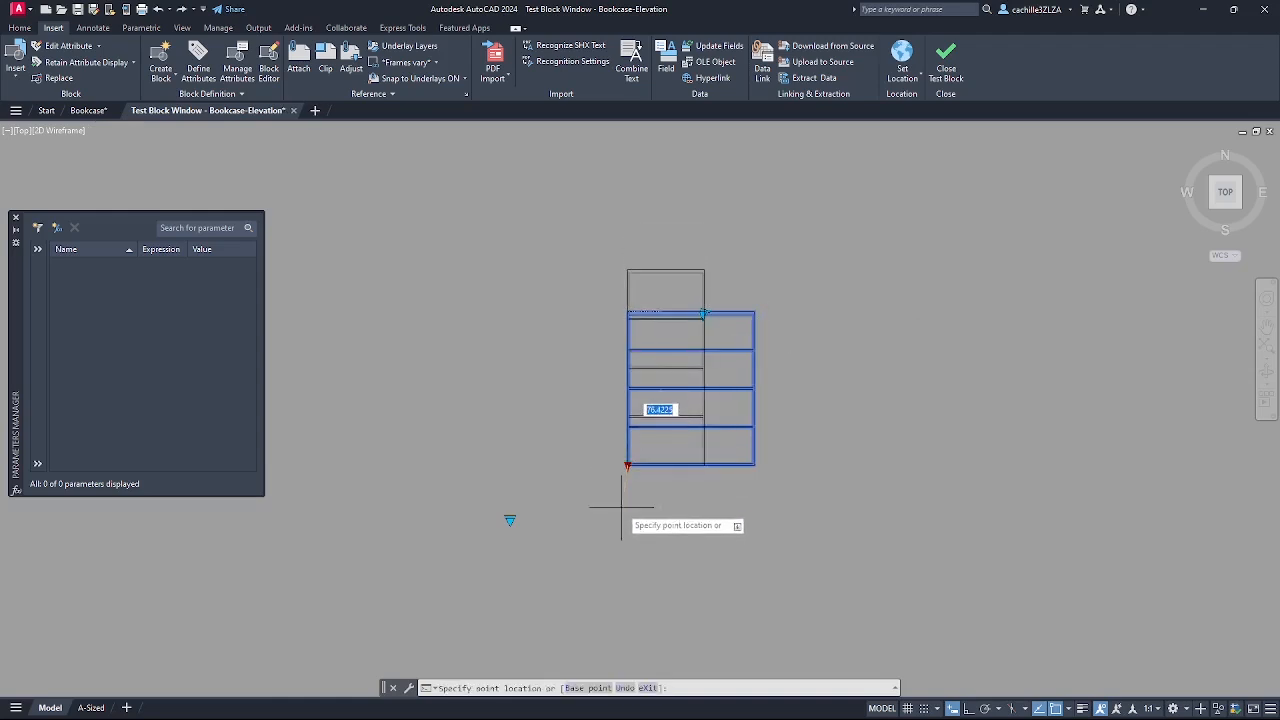
left_click(621, 503)
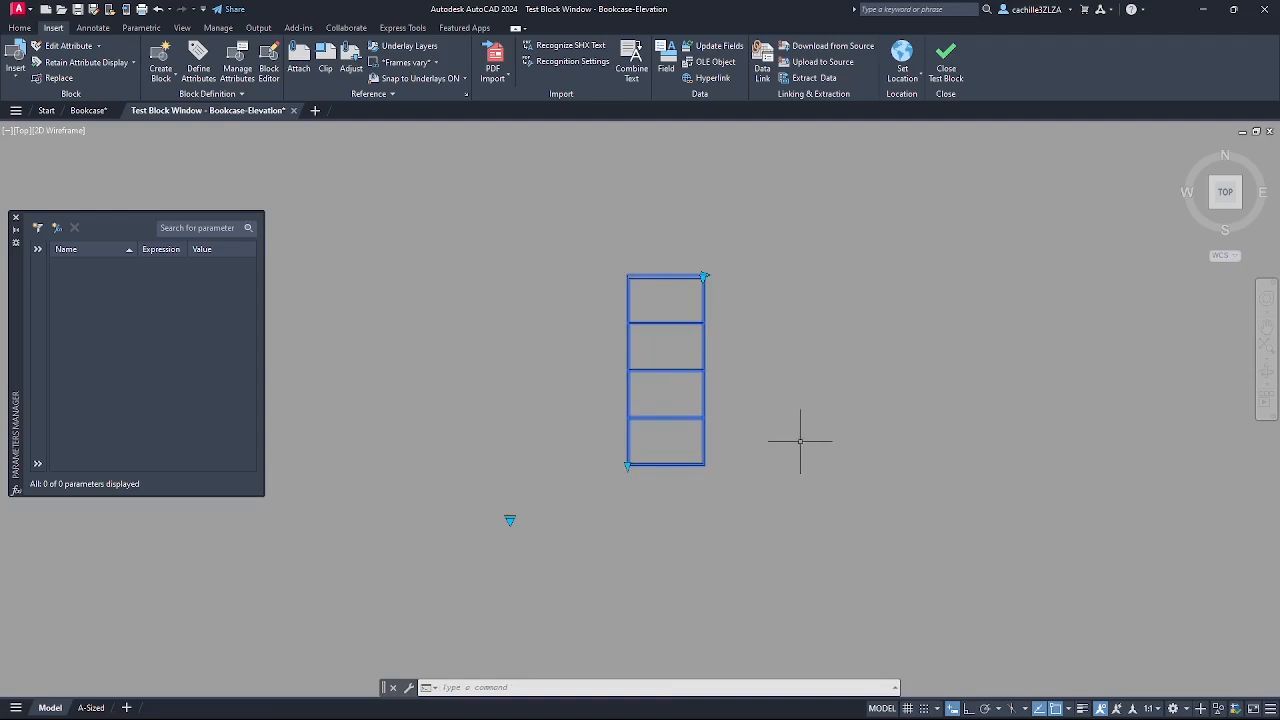
- Undo both trial edits with U to restore the bookcase's original size
key("Escape")
type("u")
key("Return")
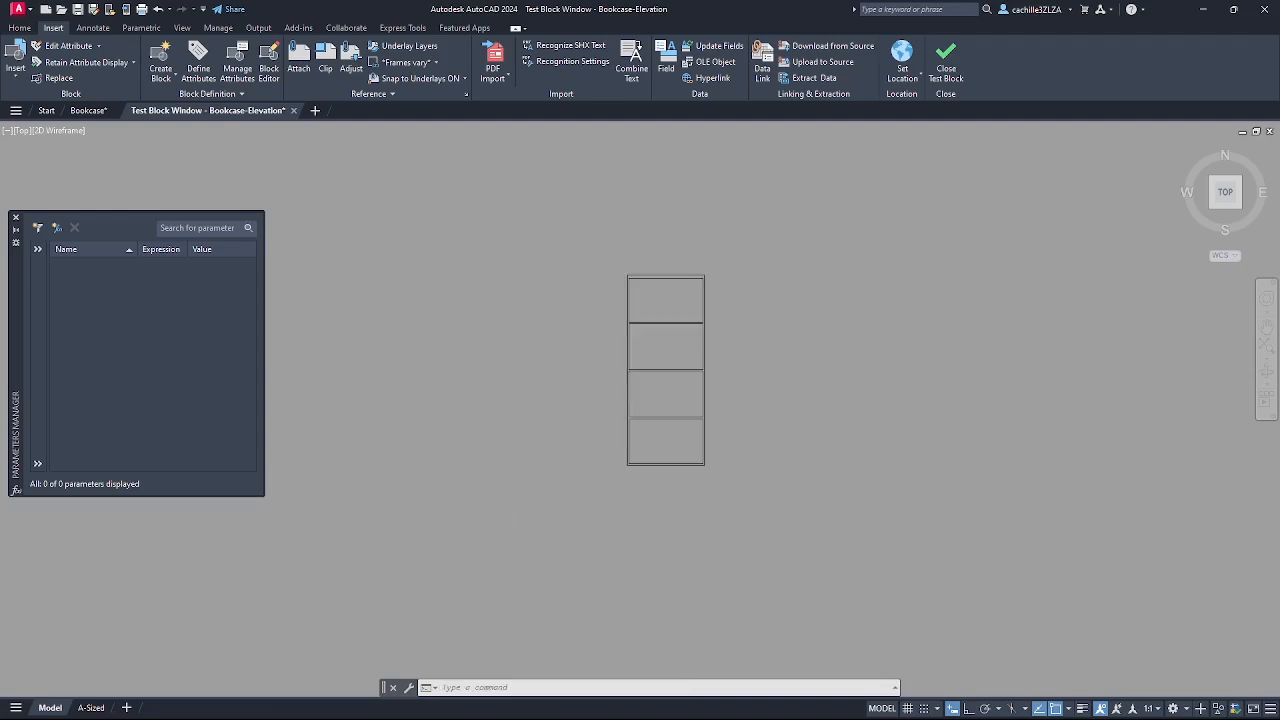
key("Return")
type("u")
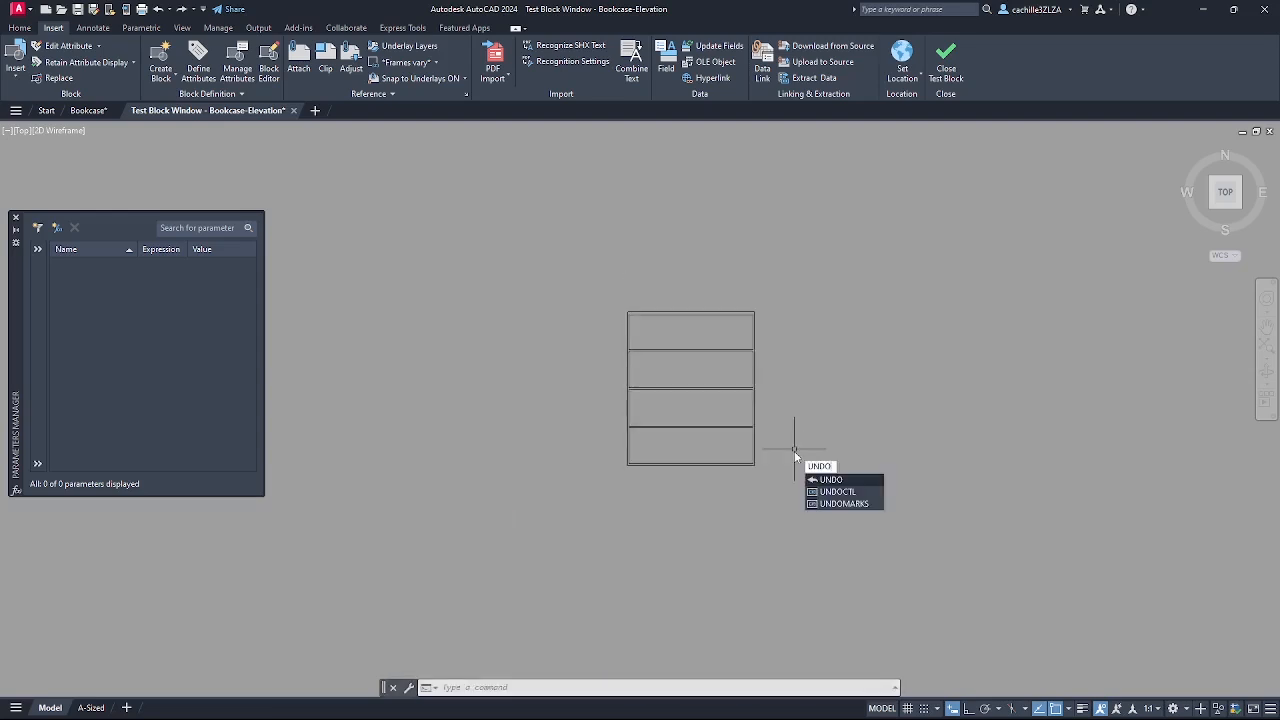
key("Return")
key("Return")
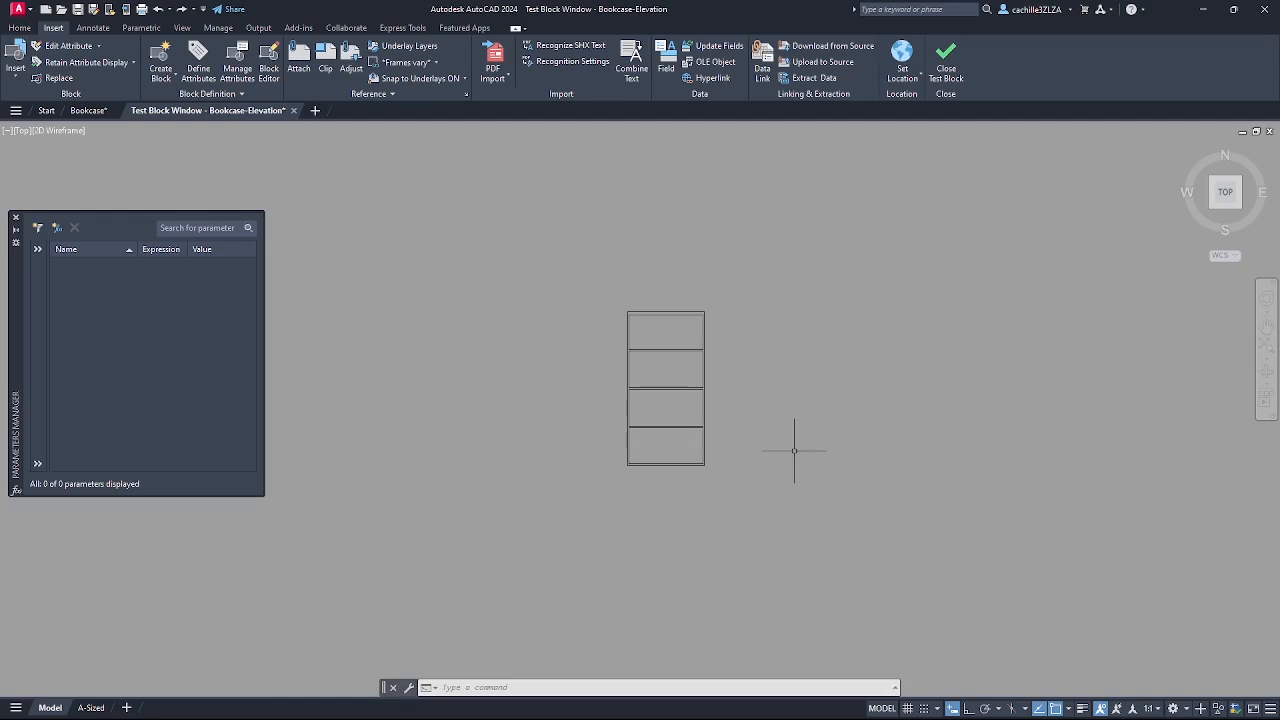
- Close the test window and set the d1–d3 expressions to Thickness
left_click(295, 111)
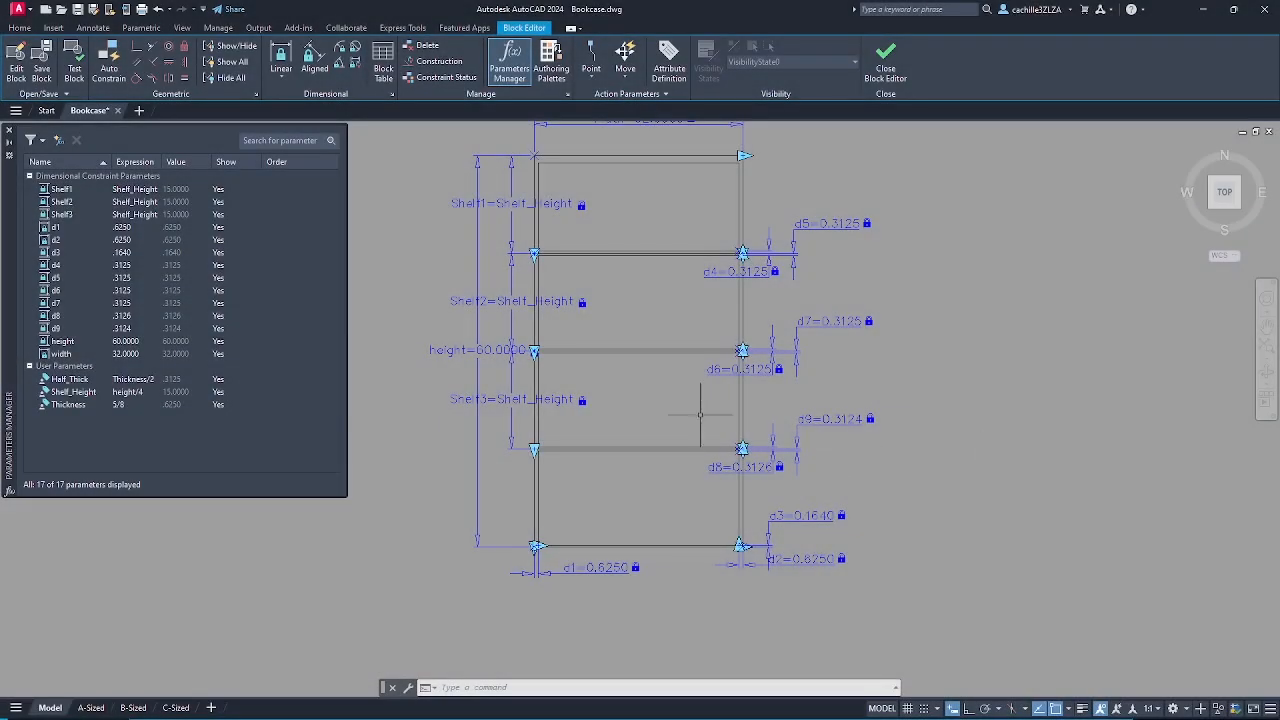
left_click(132, 229)
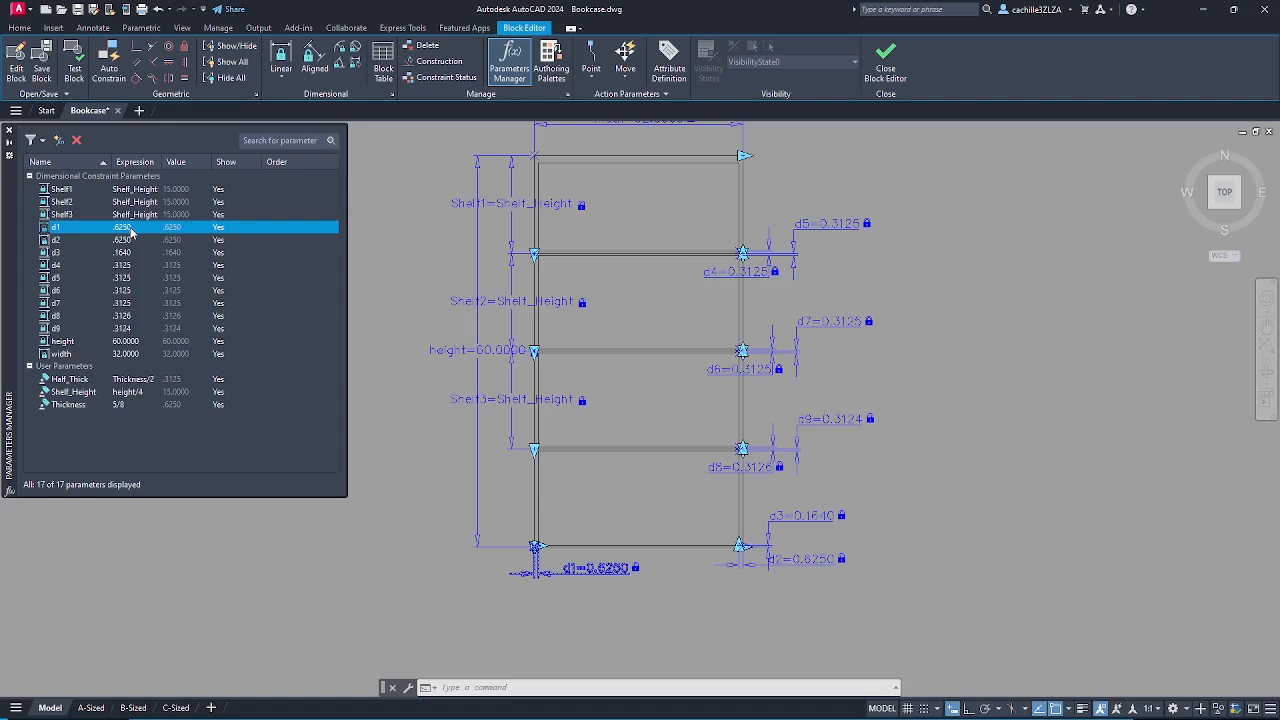
double_click(130, 228)
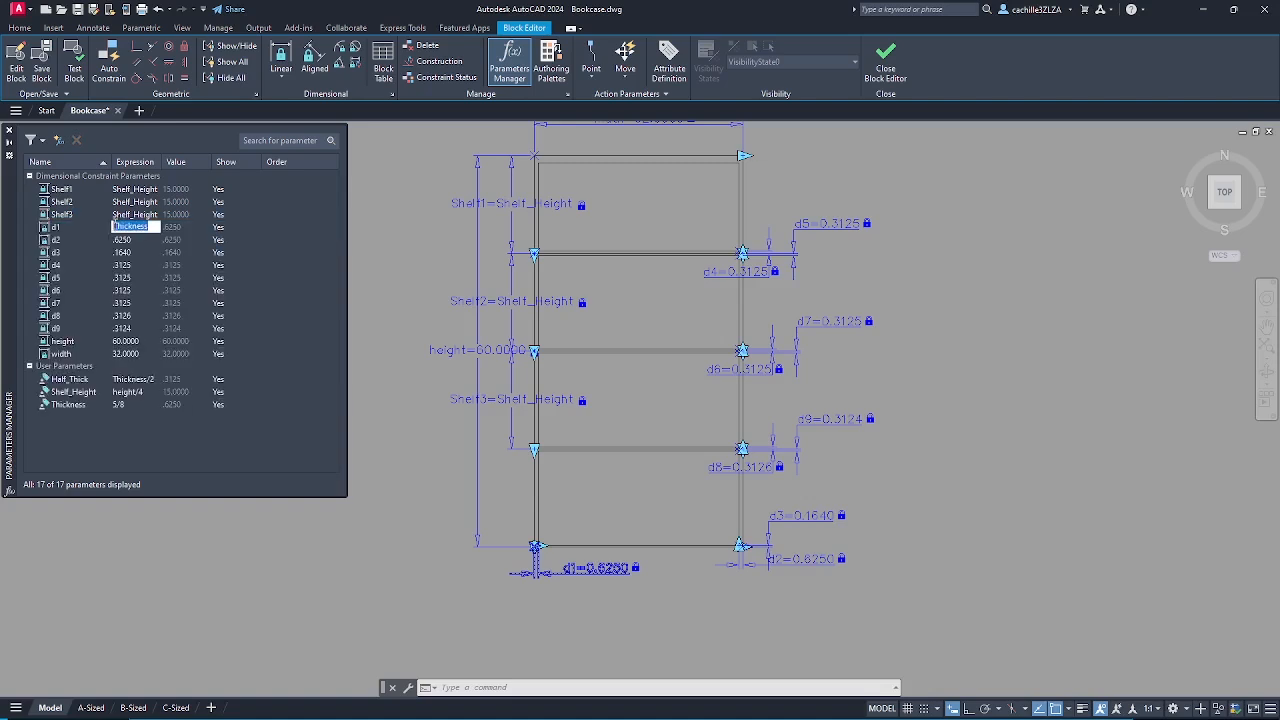
double_click(131, 240)
type("Thickness")
double_click(130, 253)
type("Thickness")
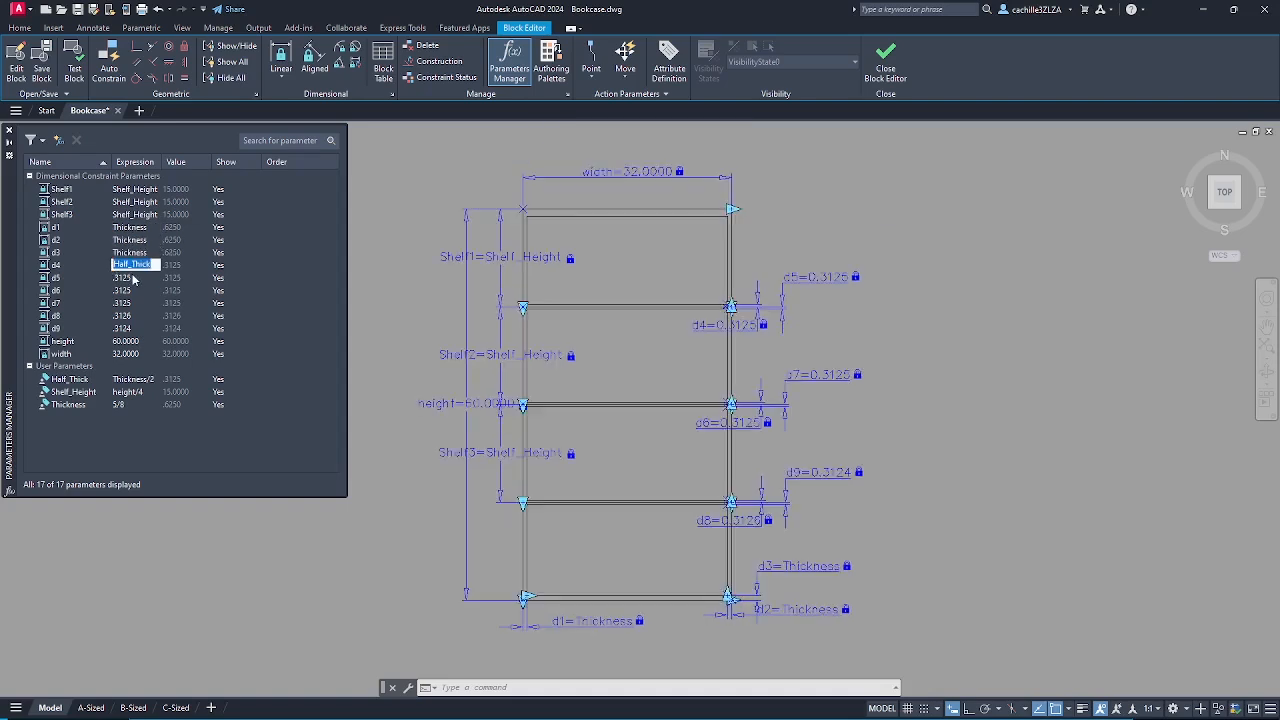
- Set the expressions of d4 through d9 to Half_Thick
double_click(131, 278)
type("Half_Thick")
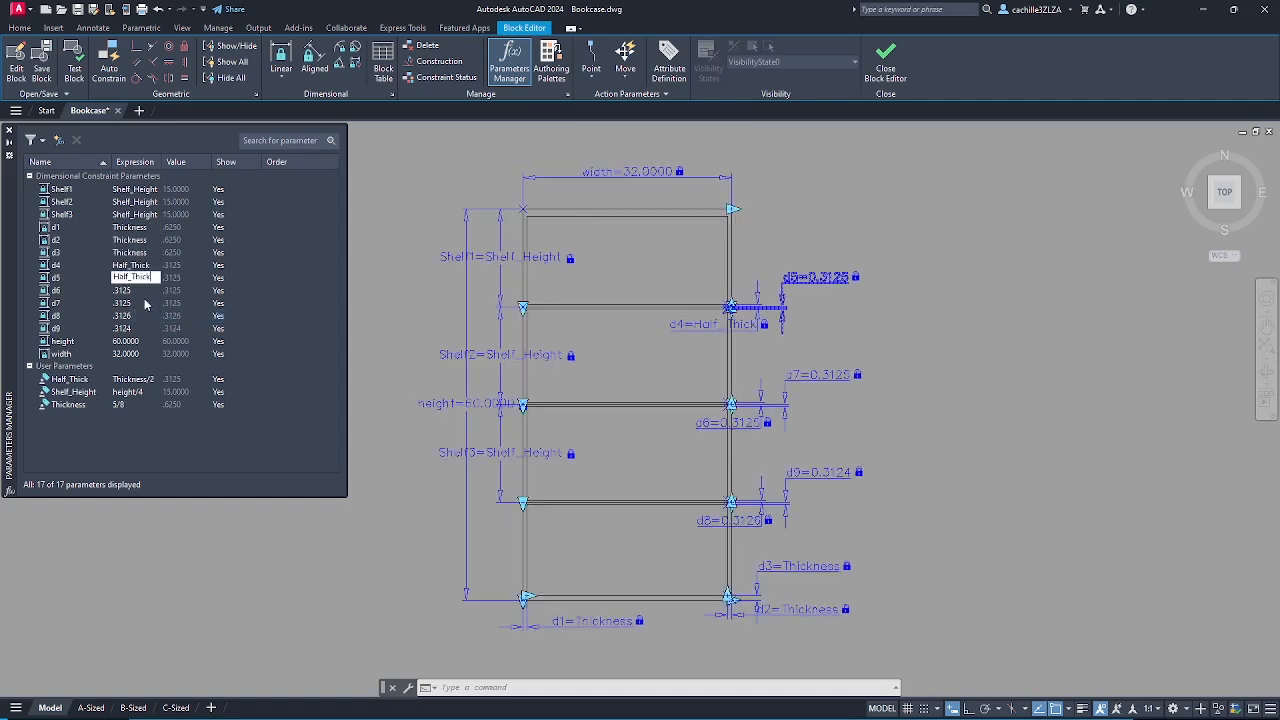
double_click(131, 290)
type("Half_Thick")
double_click(131, 303)
type("Half_Thick")
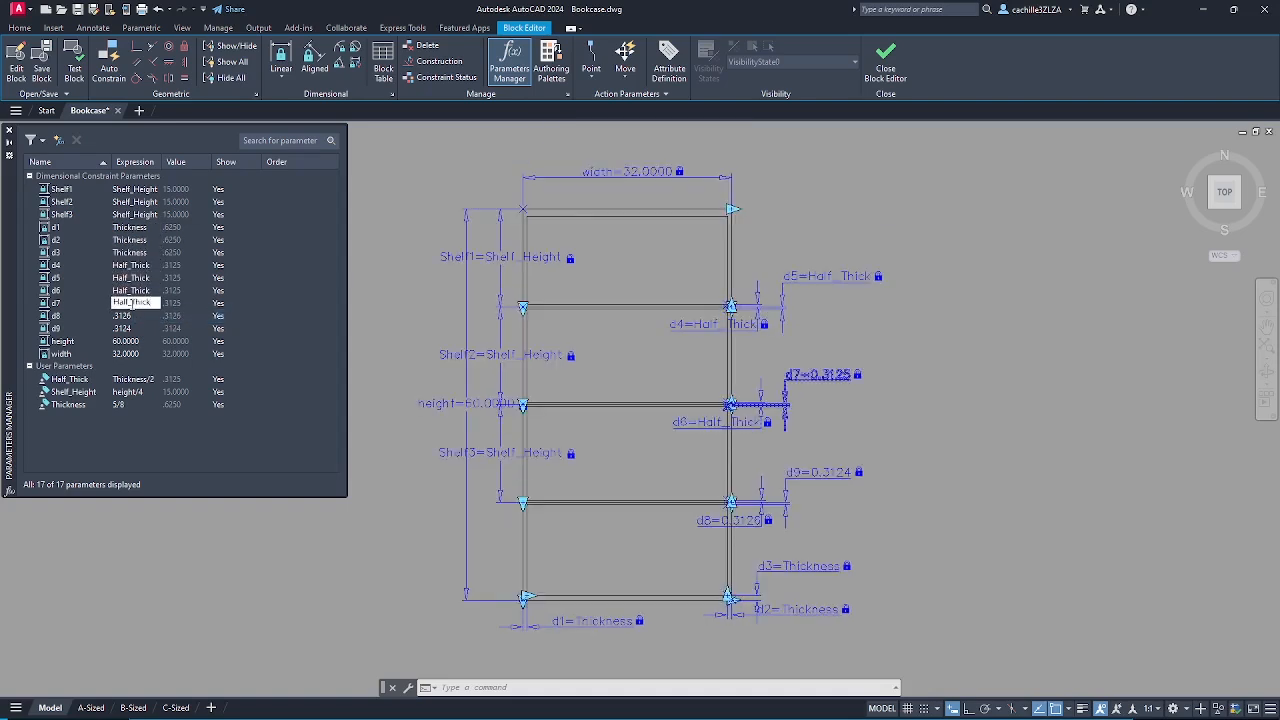
double_click(131, 316)
type("Half_Thick")
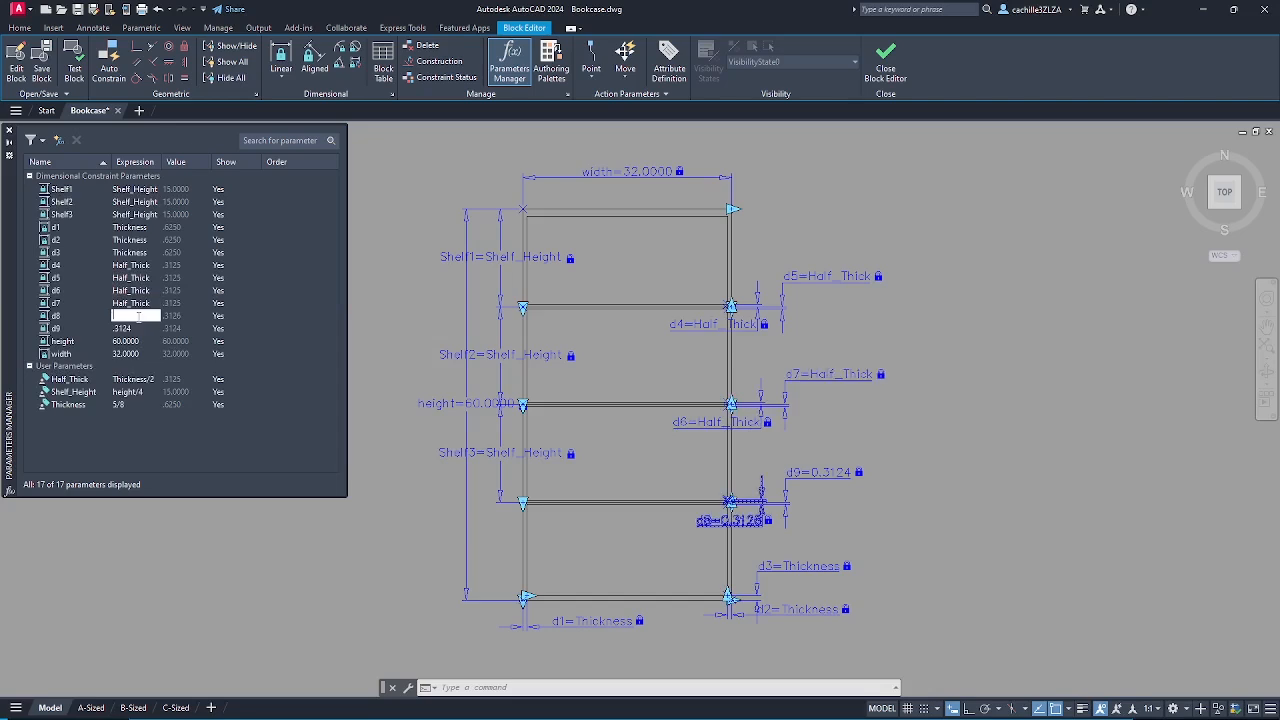
double_click(133, 328)
type("Half_Thick")
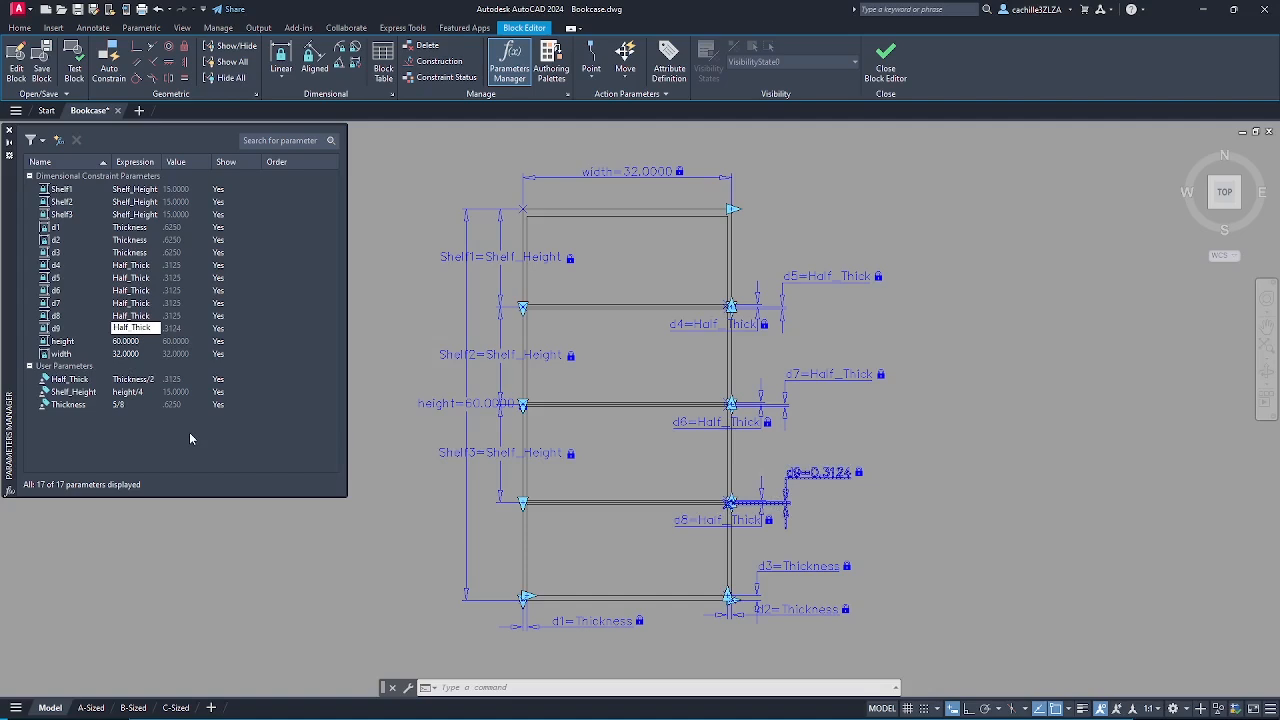
key("Return")
- Try a Thickness of 1/2, then restore it to 5/8
left_click(121, 405)
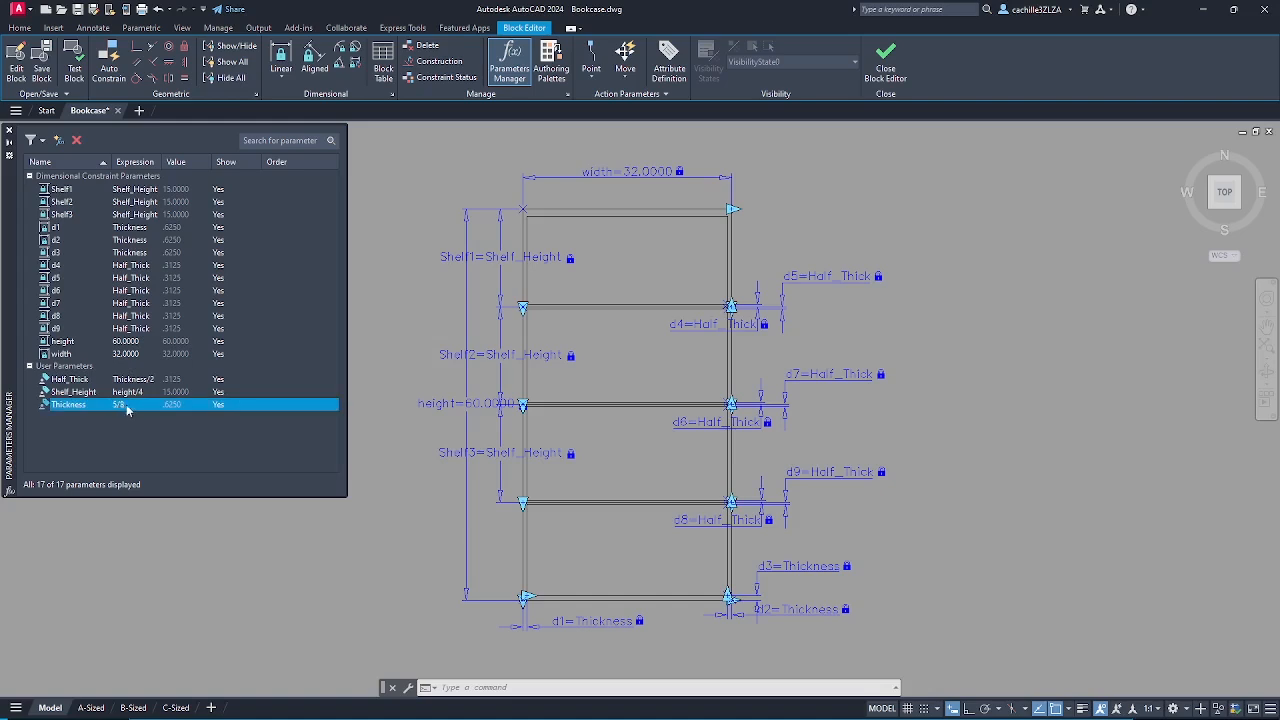
double_click(126, 405)
type("1/")
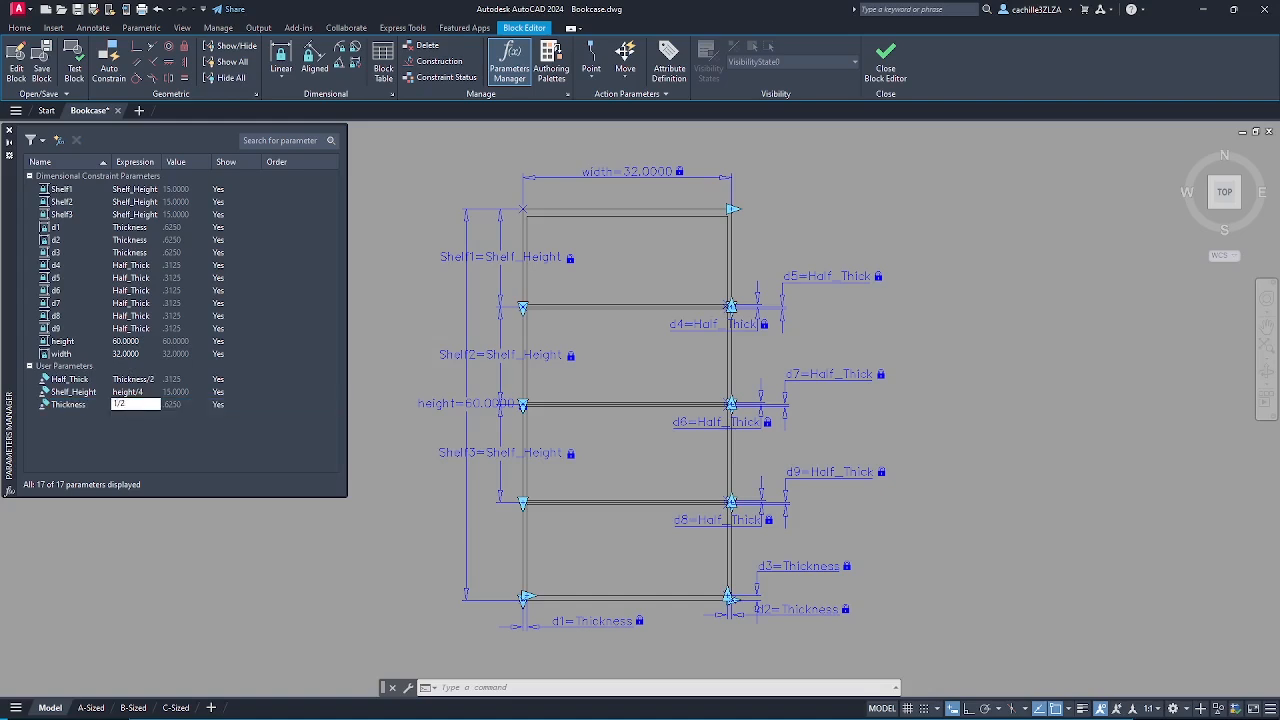
type("2")
key("Return")
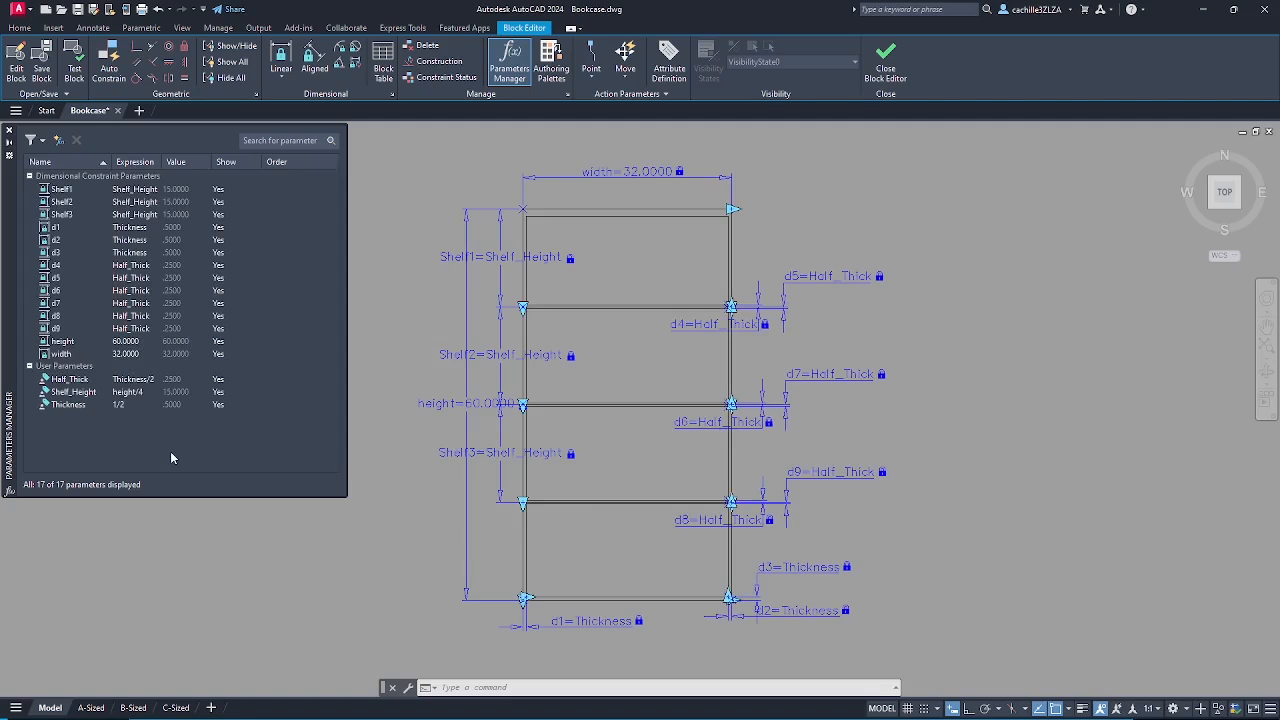
left_click(126, 405)
left_click(126, 405)
type("5/8")
key("Return")
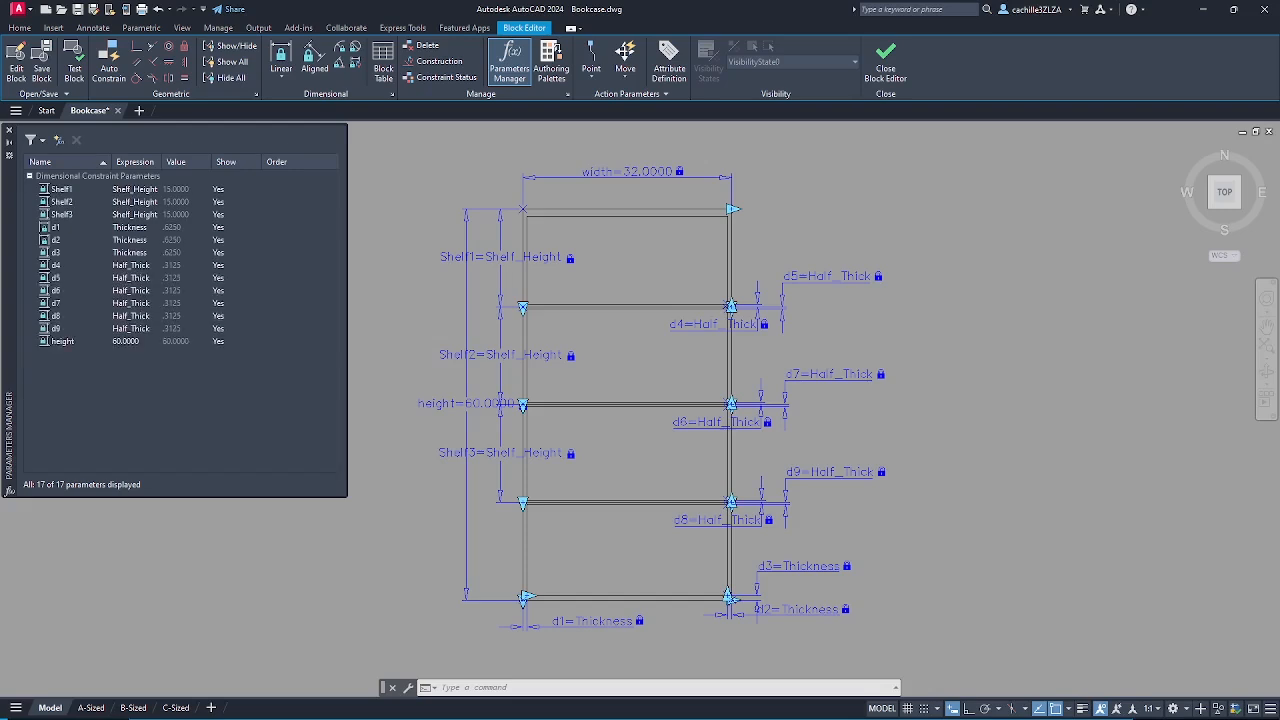
- Try height values of 55 and then 50
left_click(130, 343)
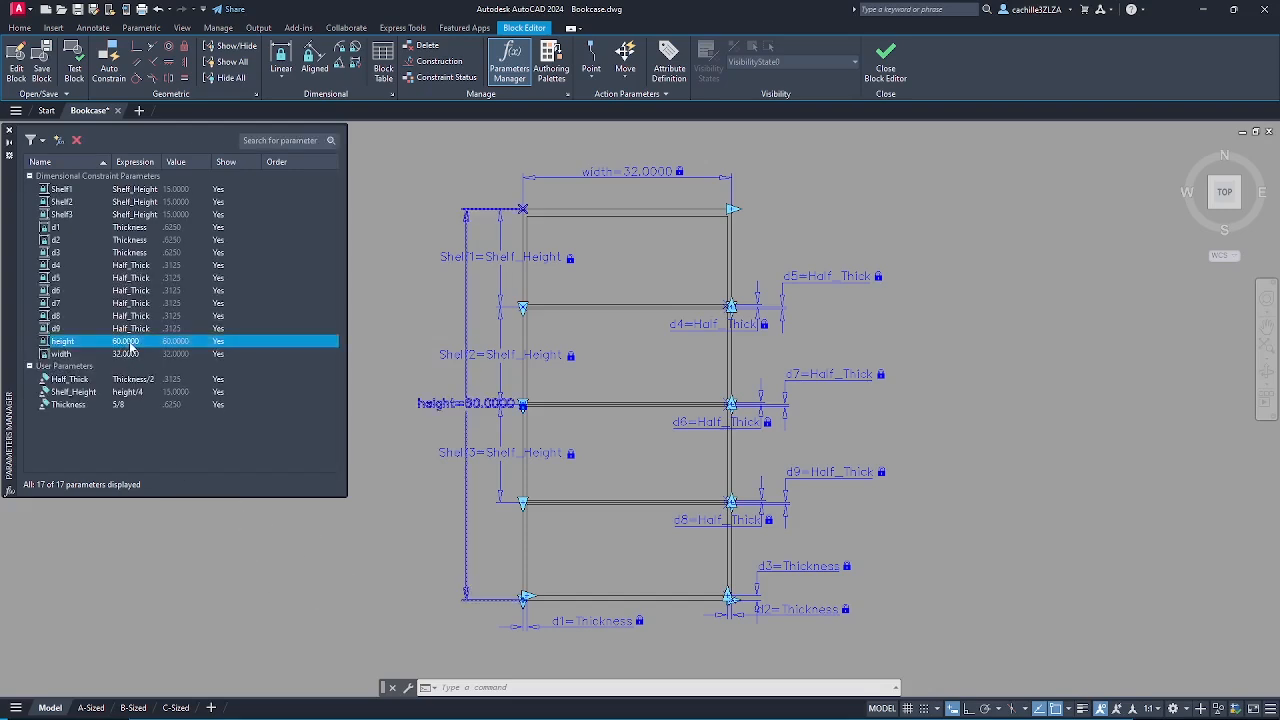
left_click(128, 342)
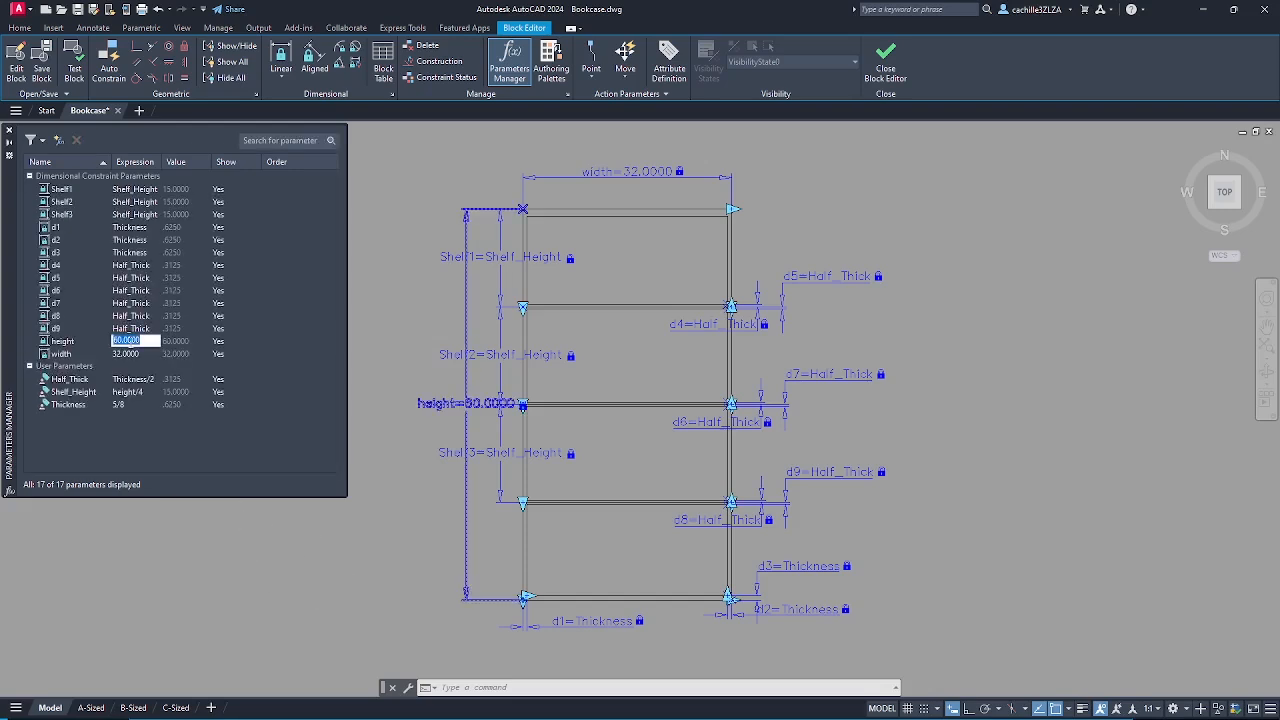
key("BackSpace")
type("3")
type("55")
key("Return")
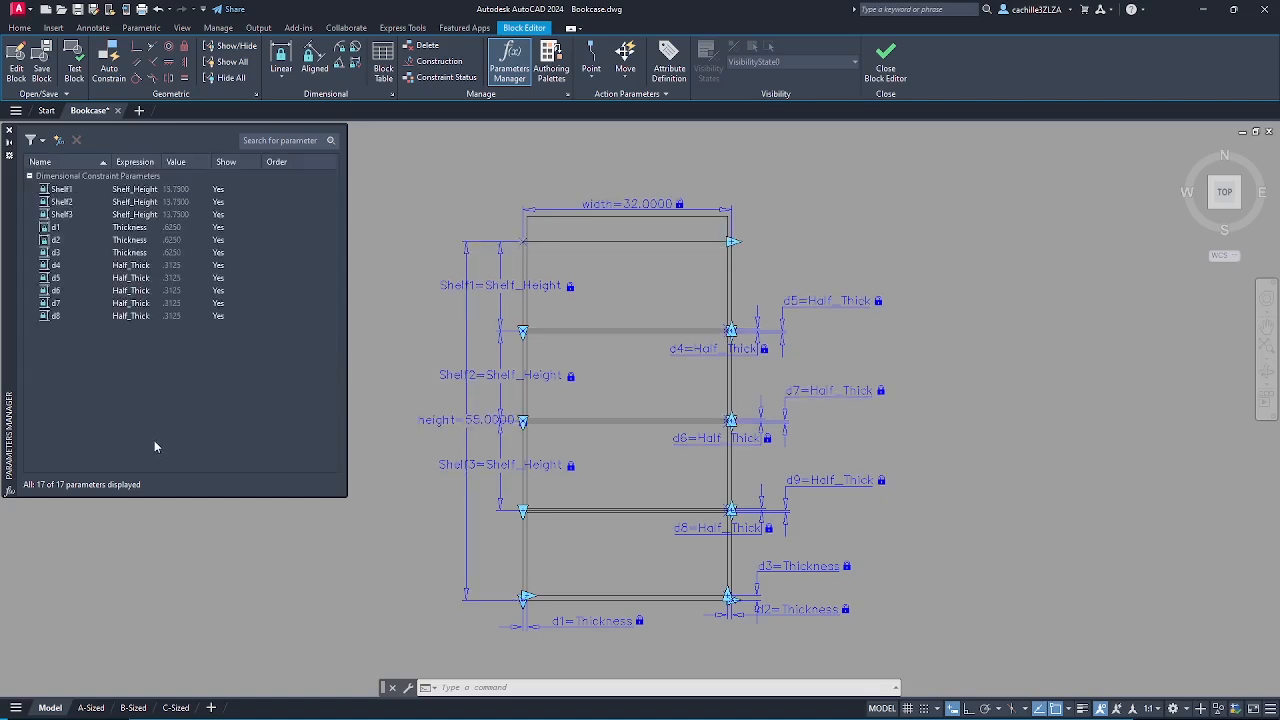
left_click(124, 343)
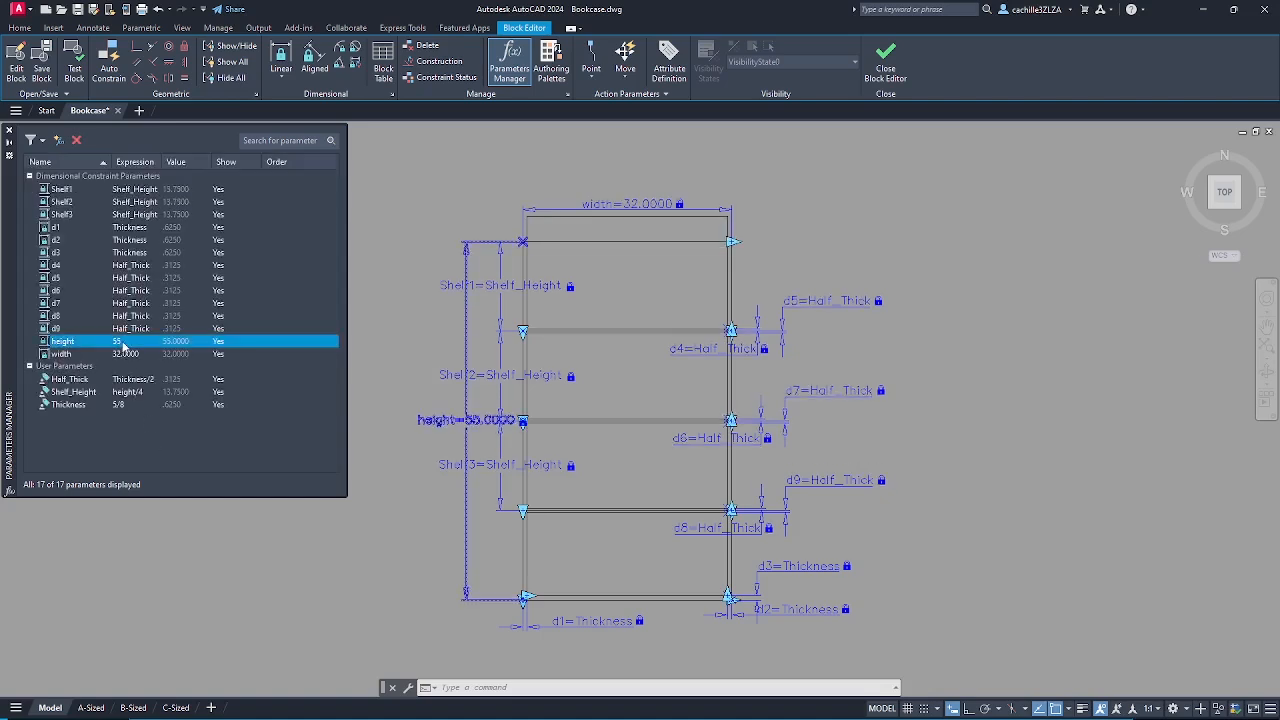
double_click(124, 343)
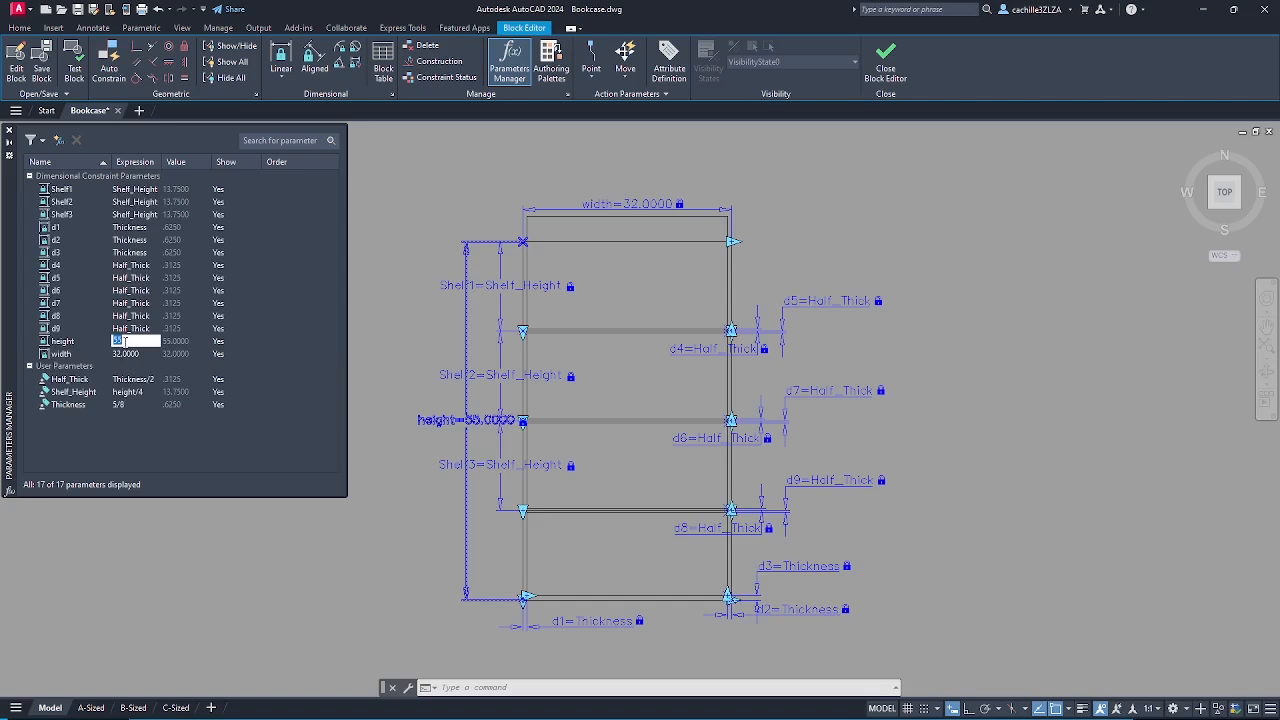
type("50")
key("Return")
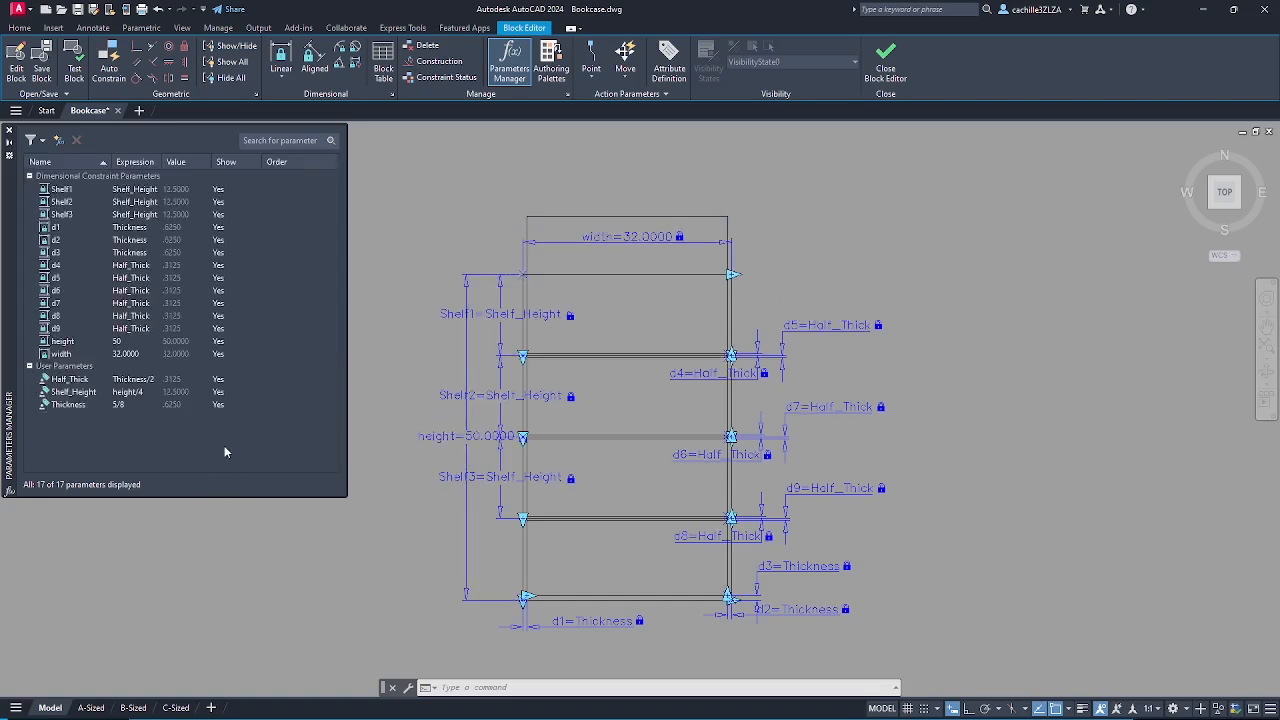
- Set the height to 60 and the width to 30
left_click(125, 343)
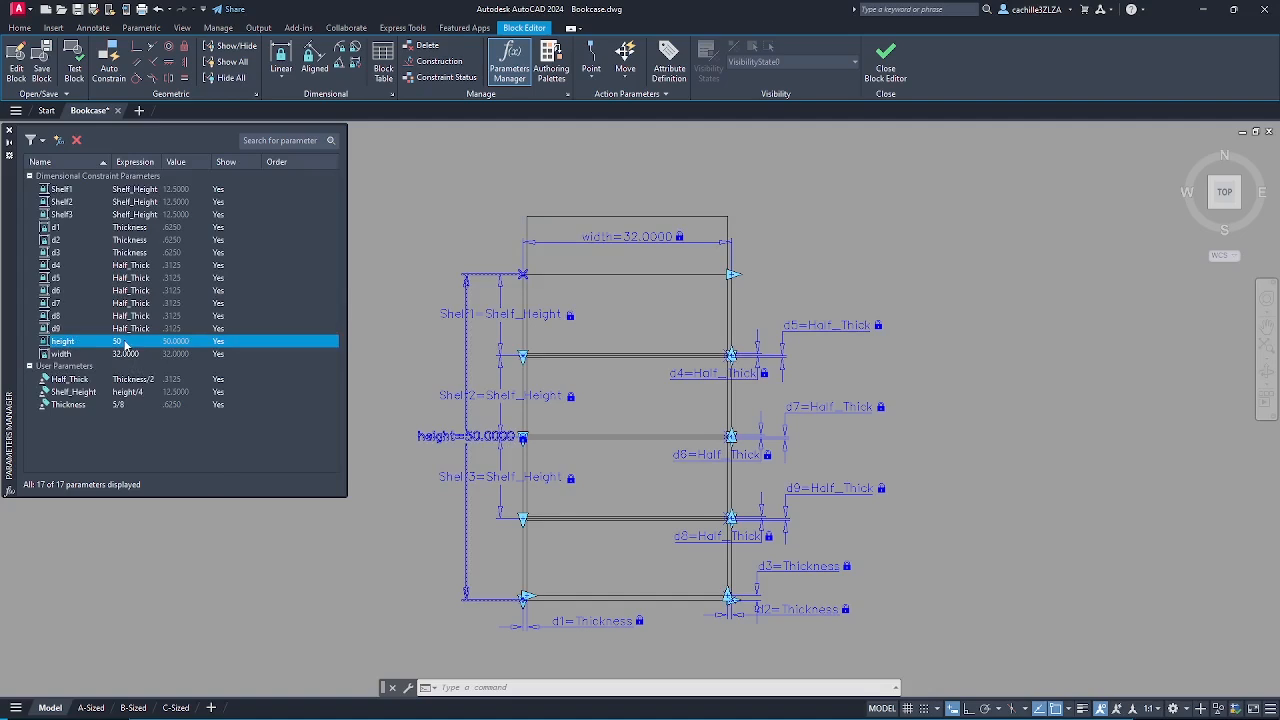
left_click(125, 341)
key("BackSpace")
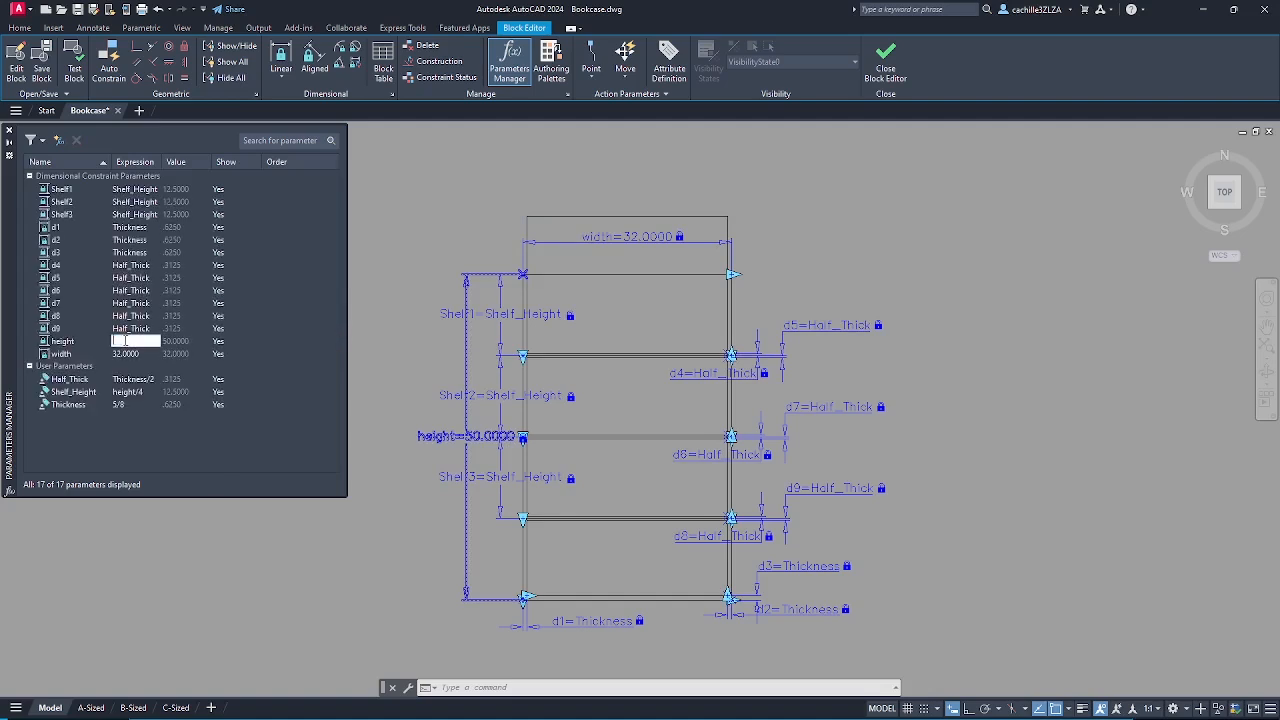
type("60")
left_click(129, 354)
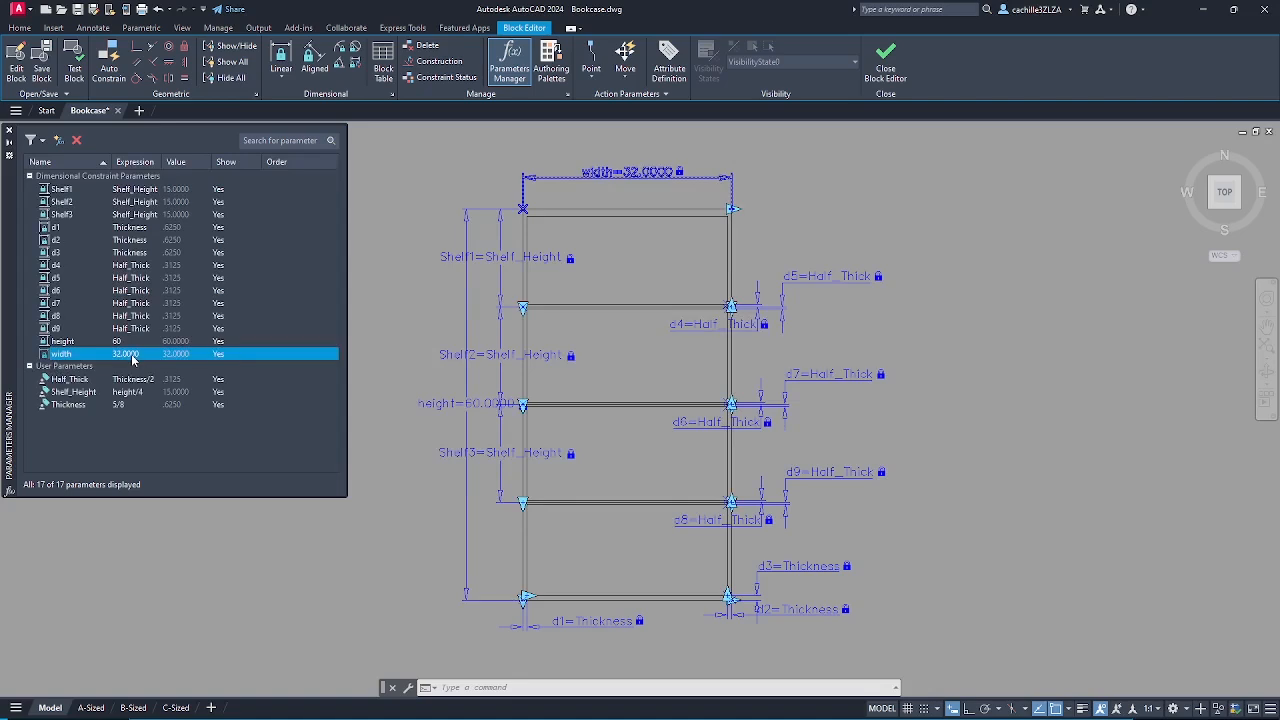
left_click(132, 356)
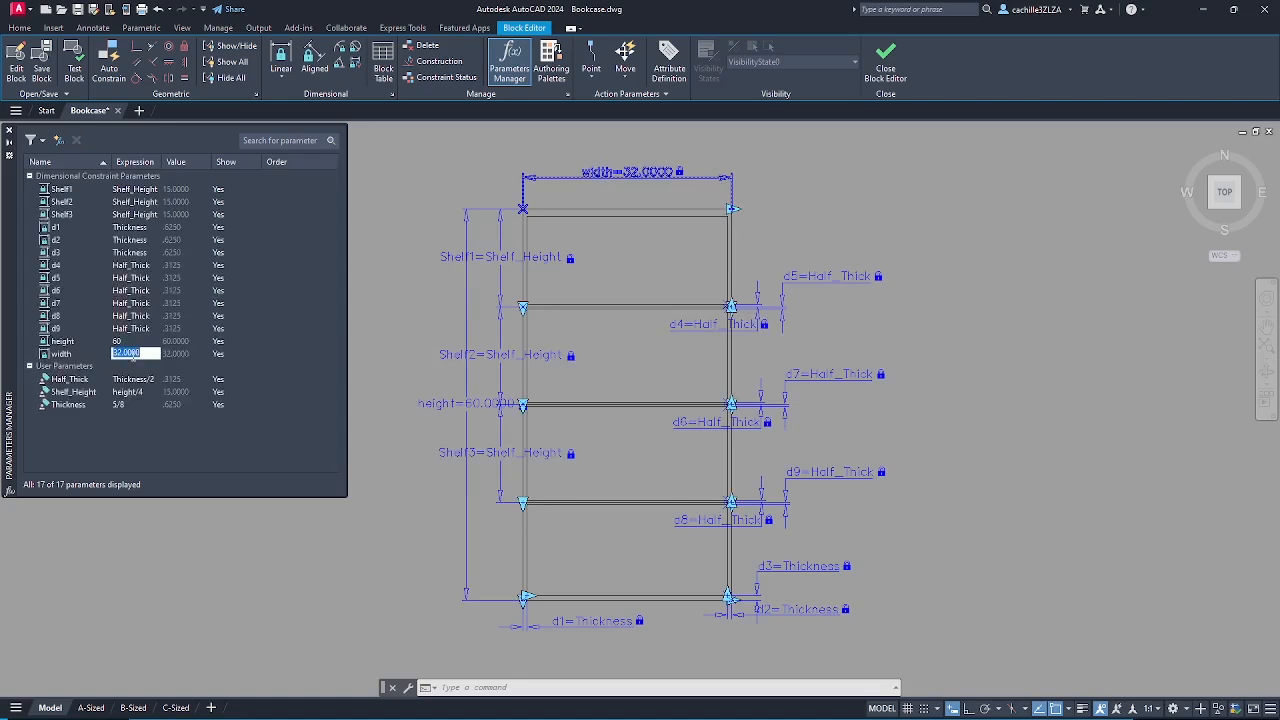
key("BackSpace")
type("30")
key("Return")
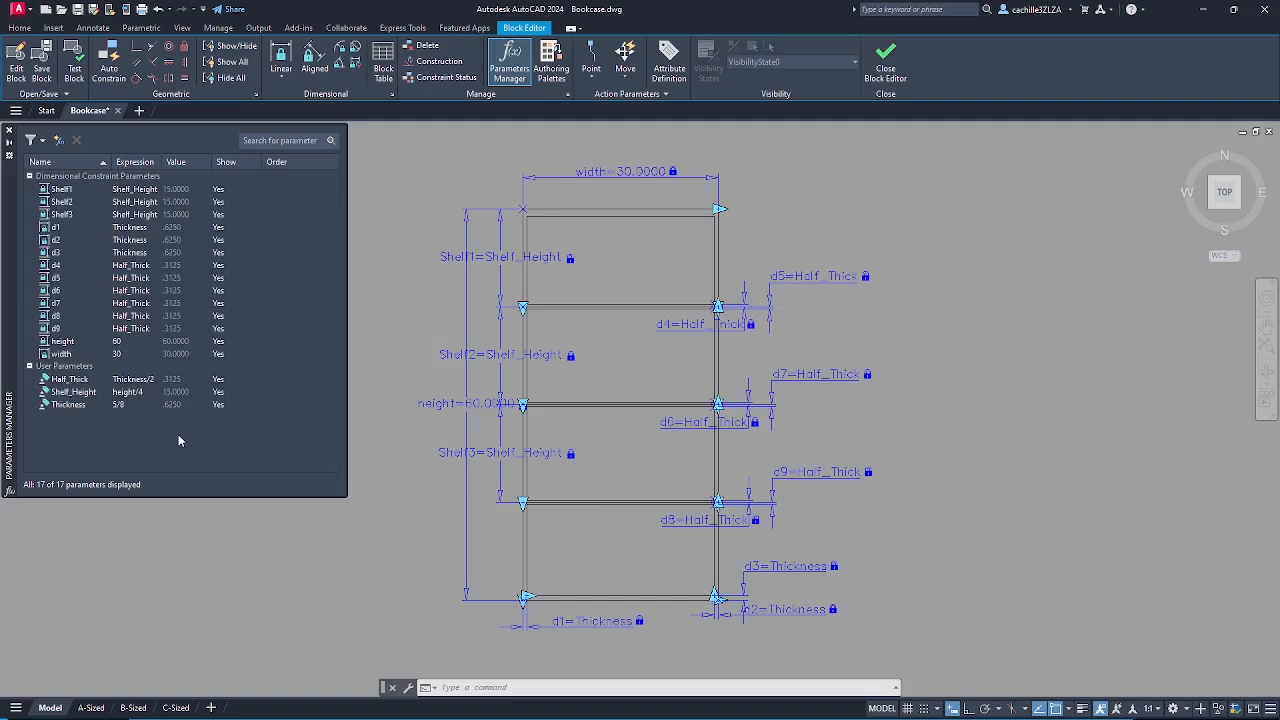
- Convert the middle shelf line and two lower shelf lines to construction geometry
left_click(434, 62)
left_click(435, 63)
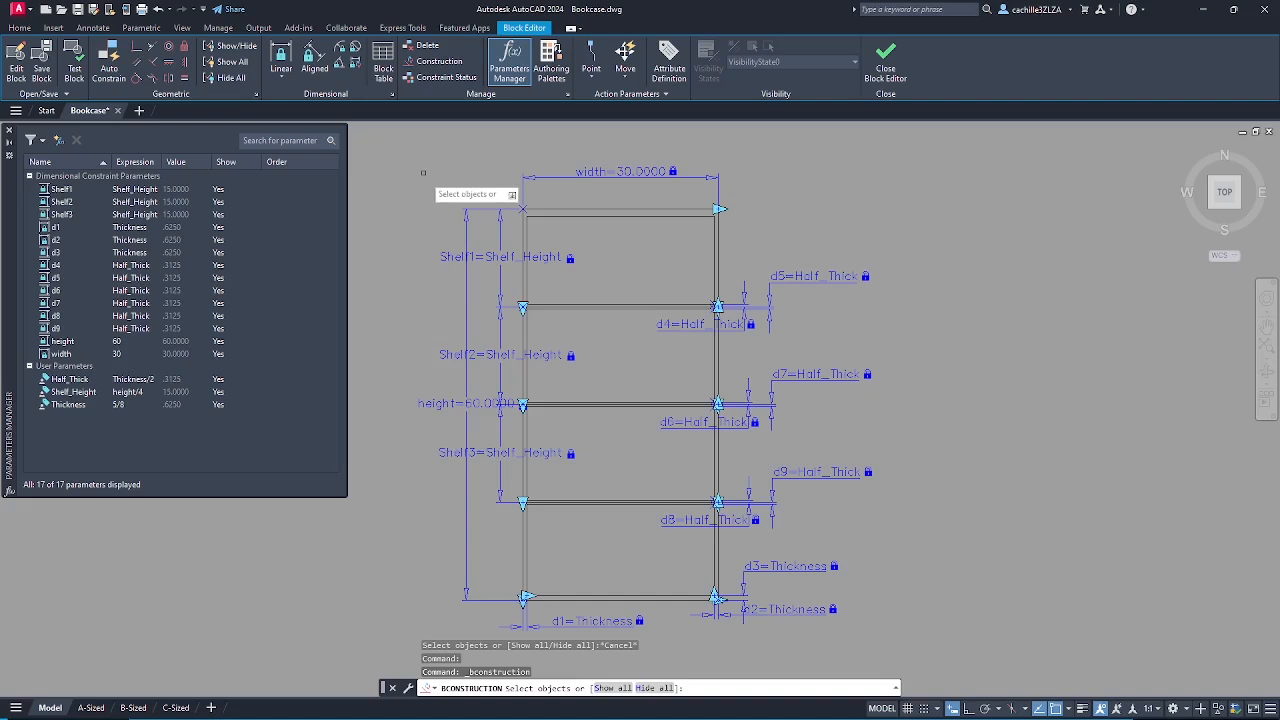
scroll(613, 313, "up", 2)
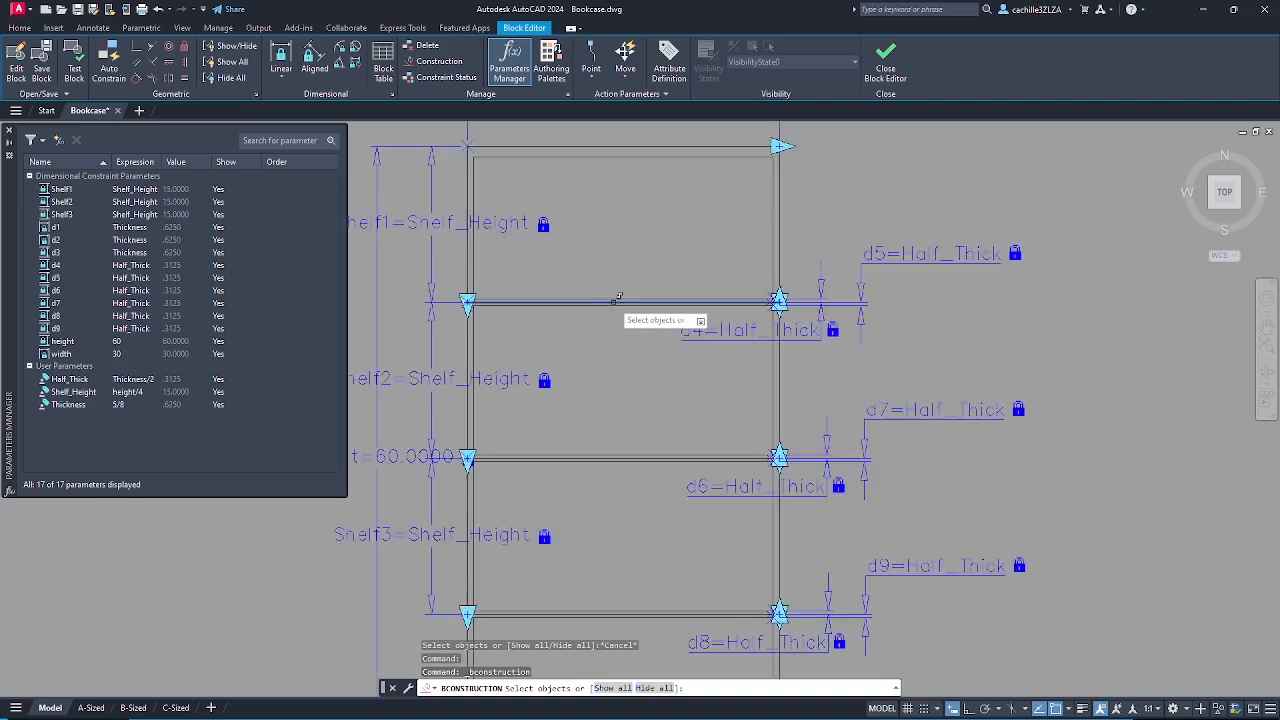
left_click(614, 300)
scroll(620, 346, "down", 2)
scroll(621, 414, "up", 2)
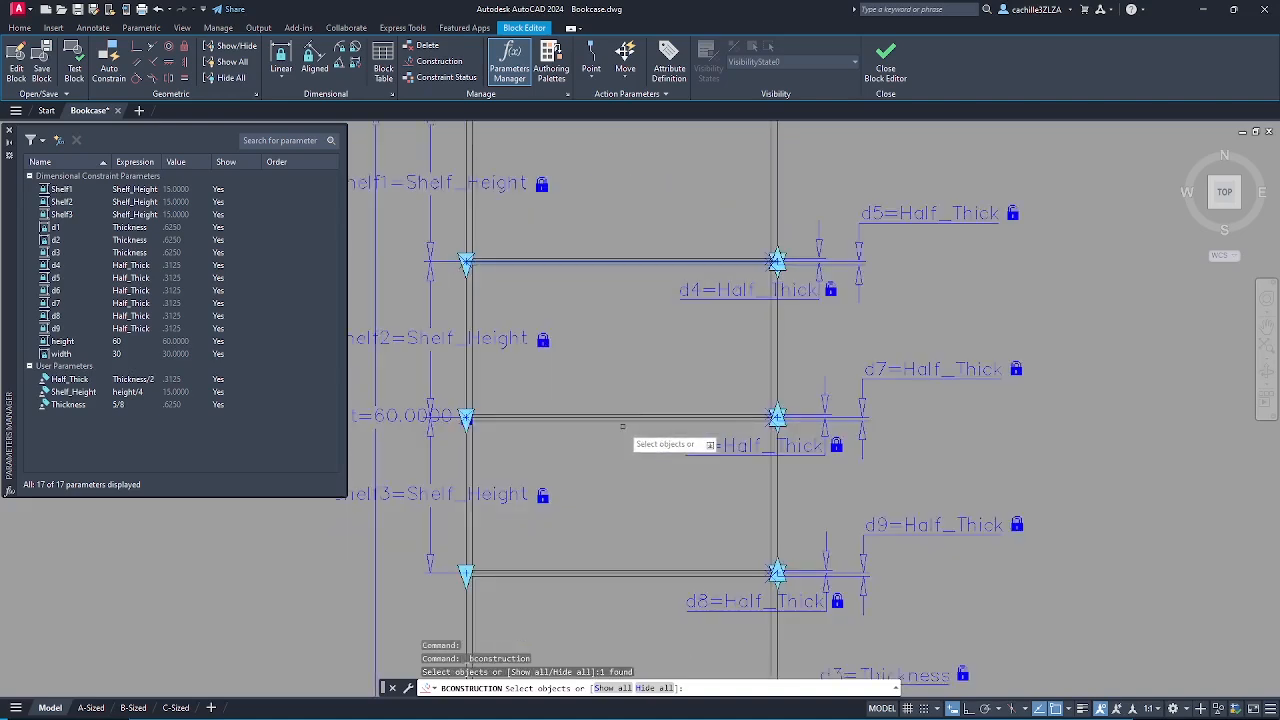
scroll(627, 414, "down", 3)
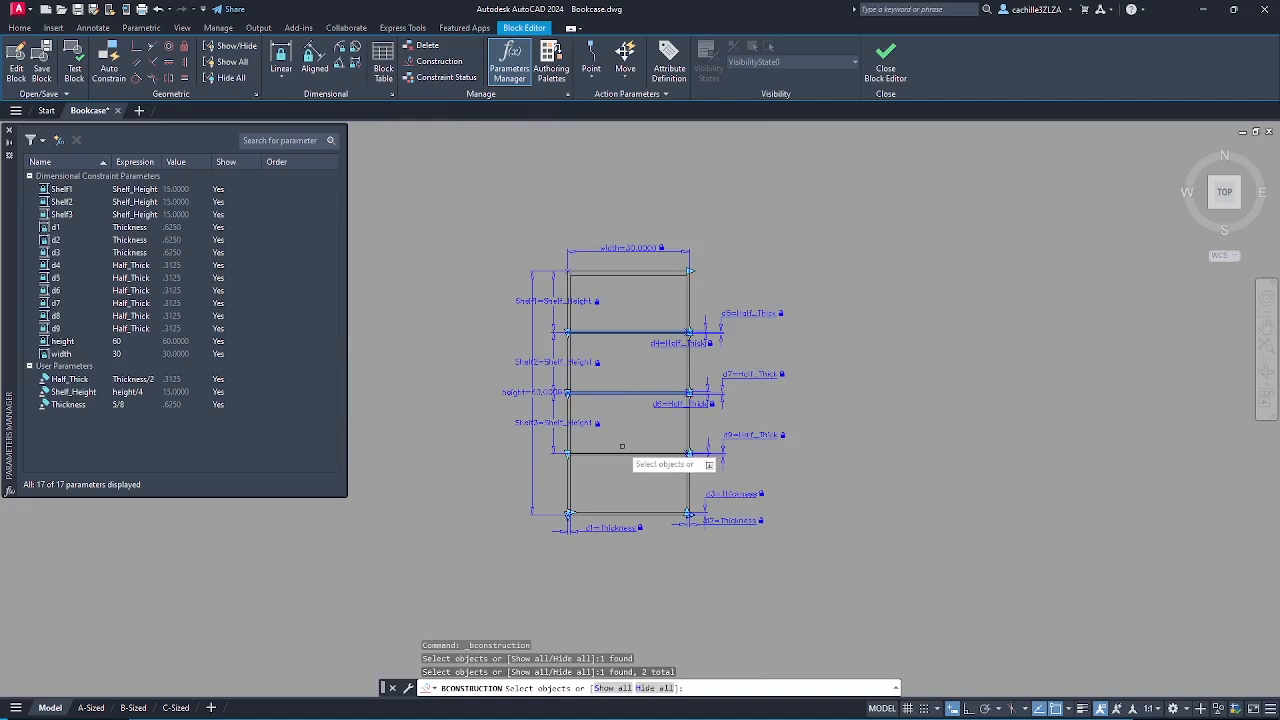
scroll(633, 460, "up", 3)
left_click(633, 466)
left_click(630, 467)
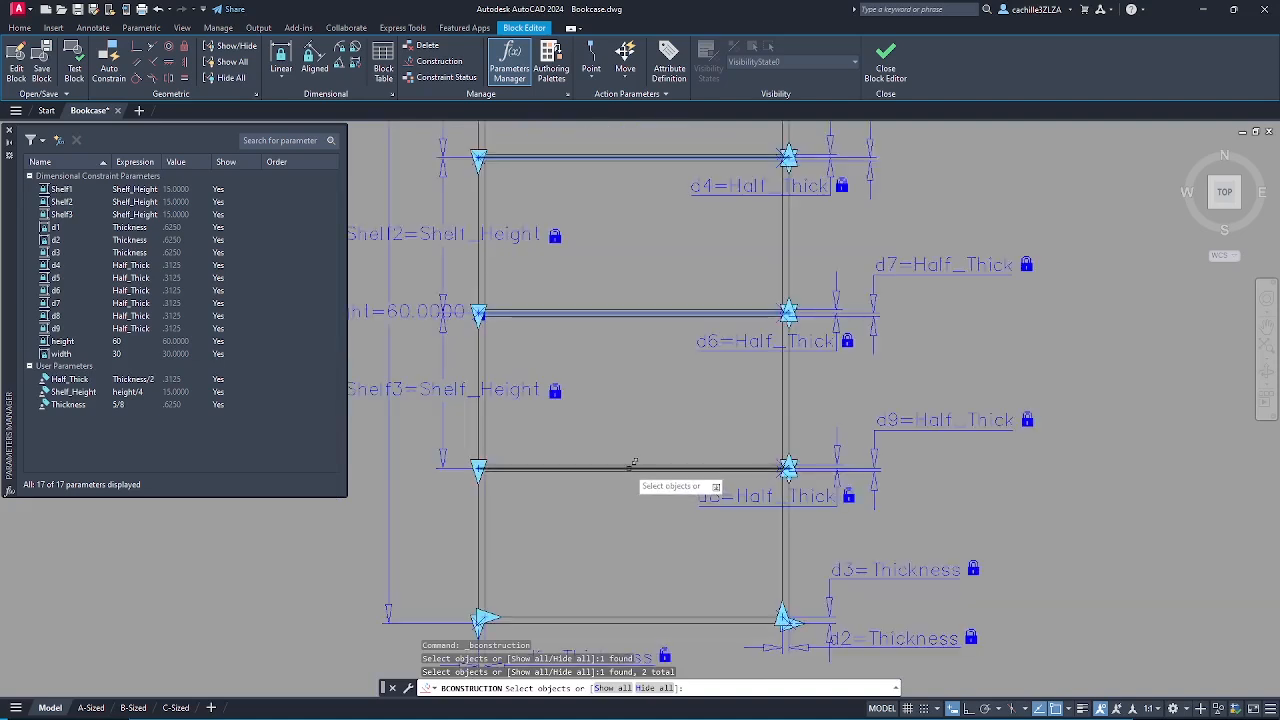
scroll(643, 407, "down", 2)
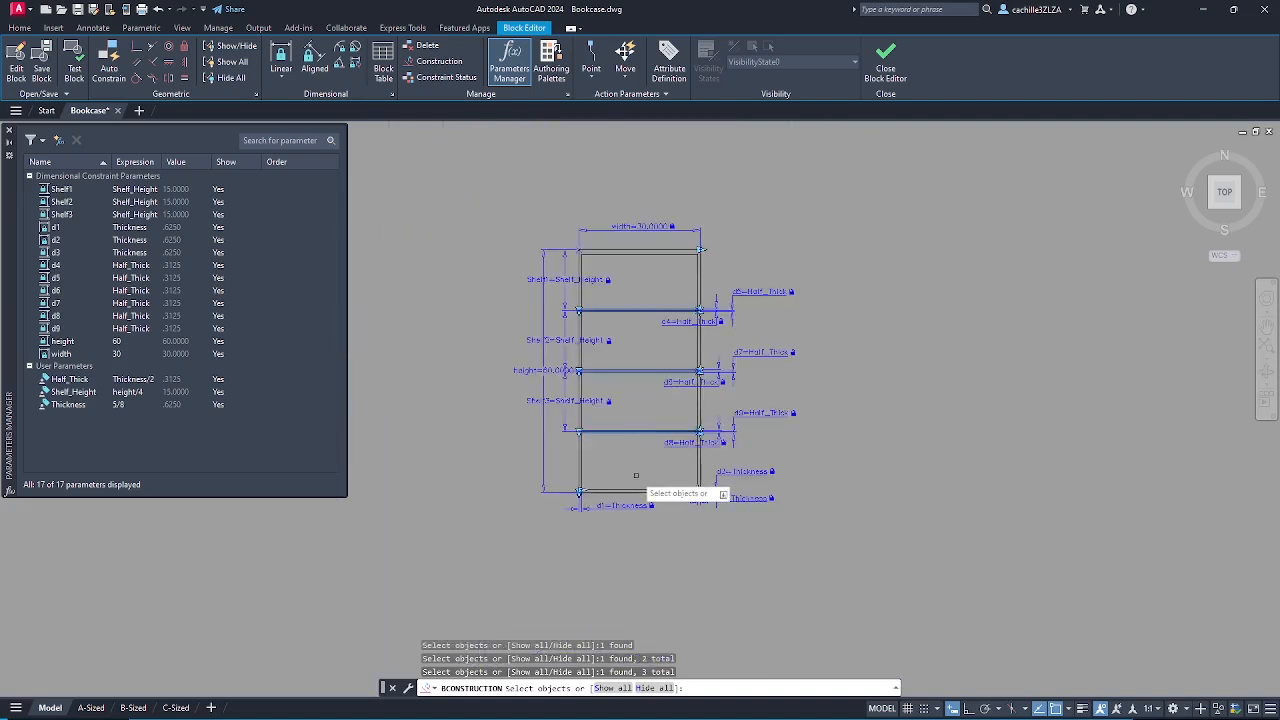
key("Down")
key("Return")
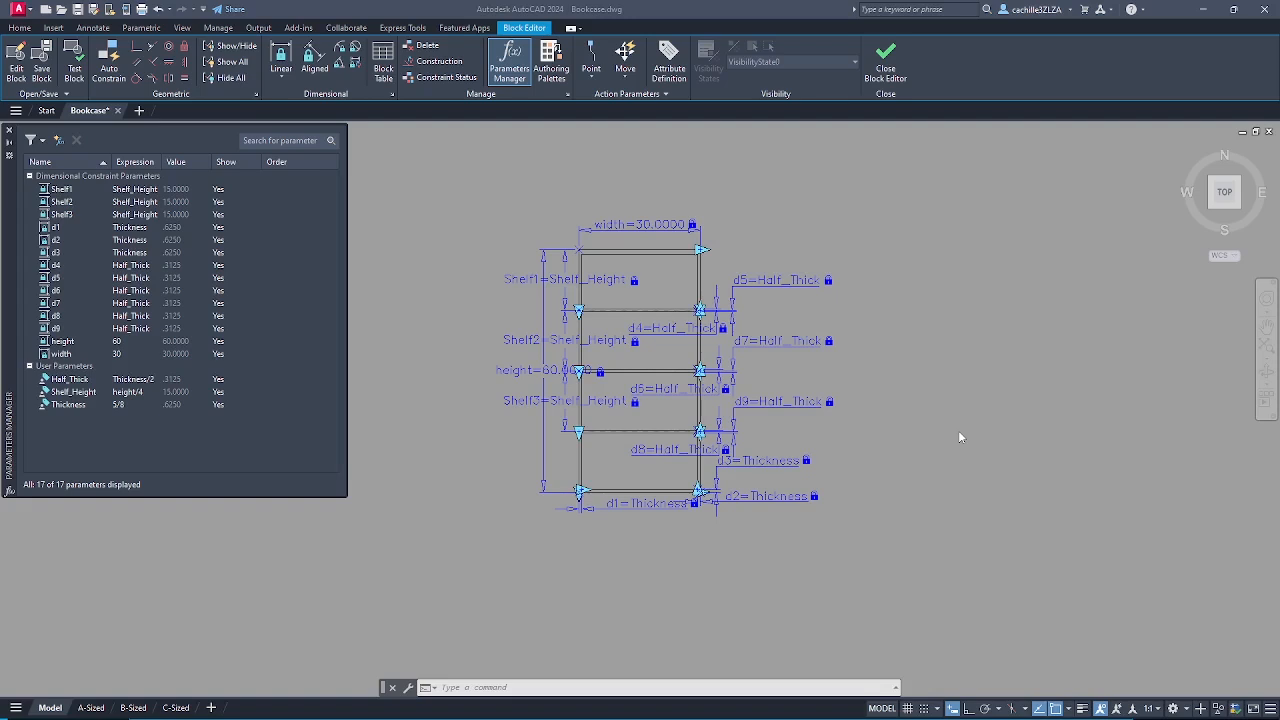
- Place a one-grip Block Table parameter below the bookcase and add width and height columns
left_click(386, 57)
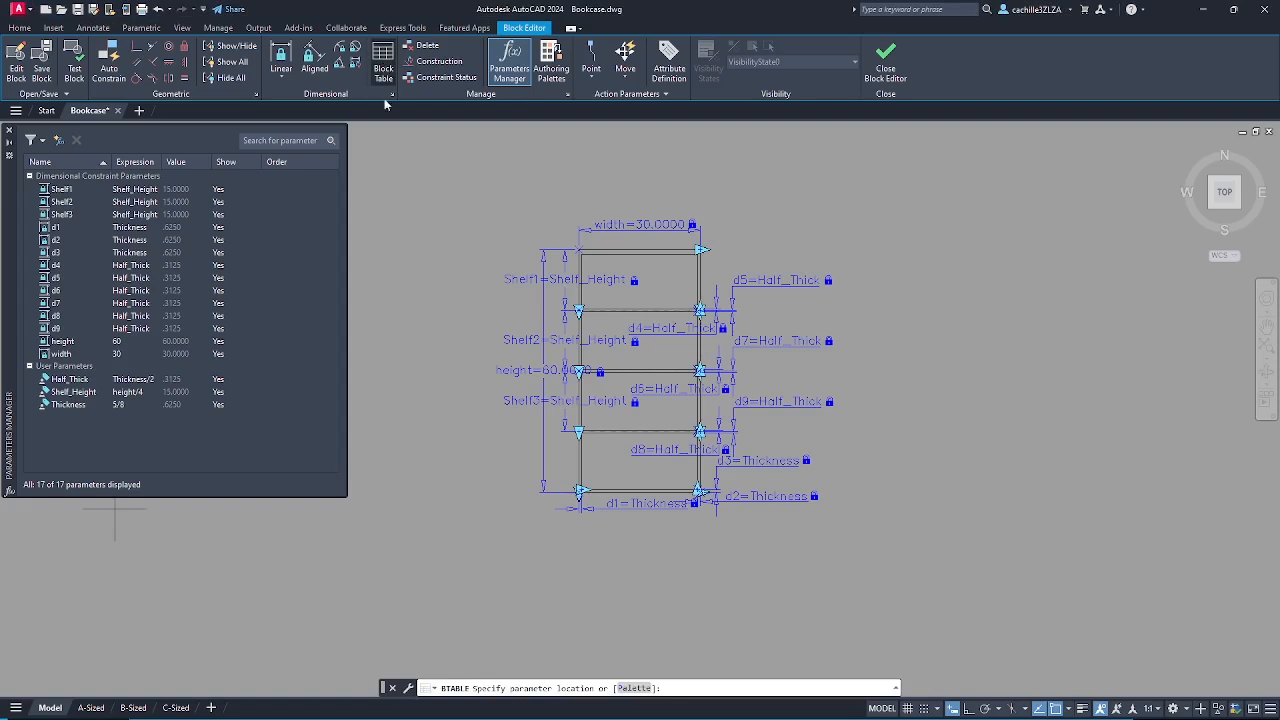
left_click(393, 578)
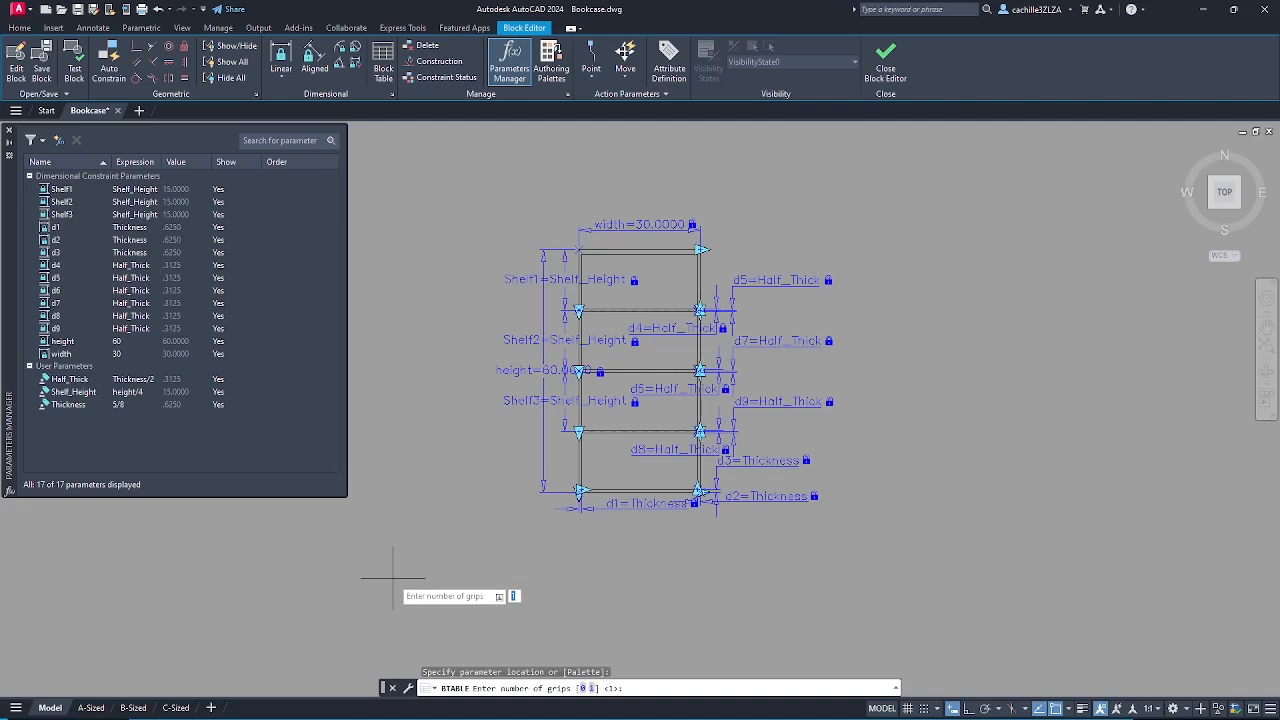
key("Return")
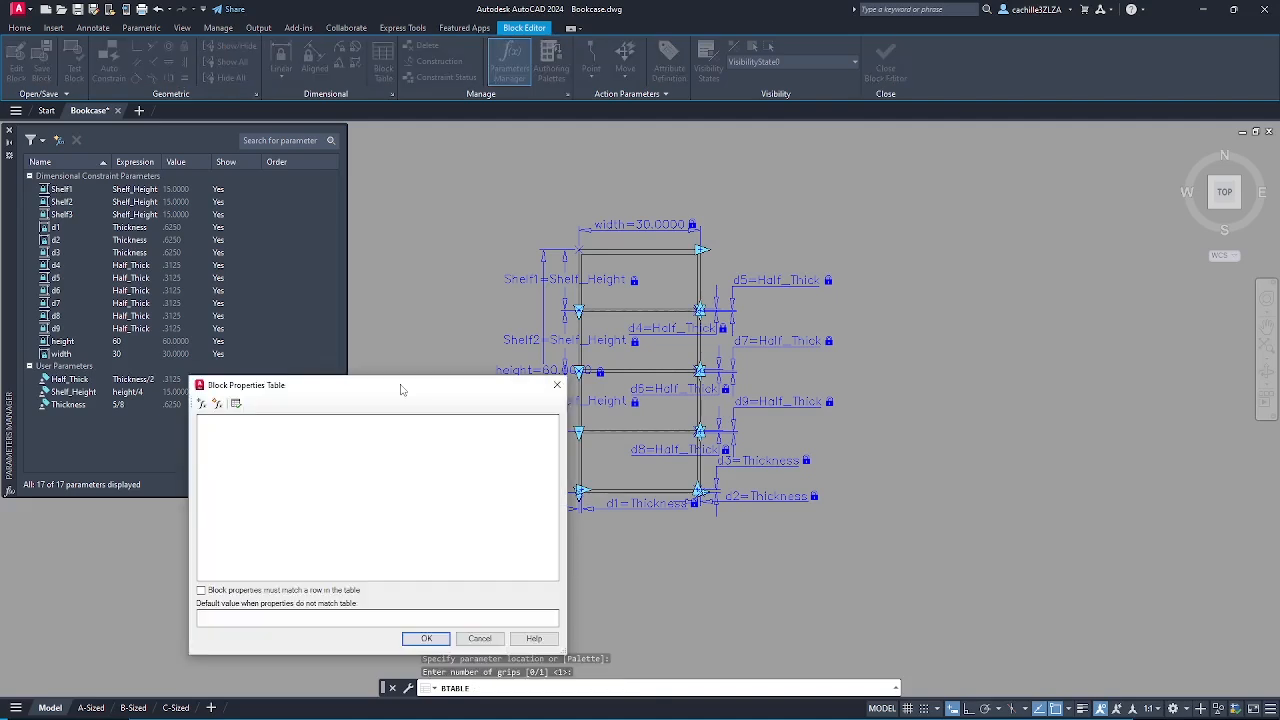
left_click(203, 404)
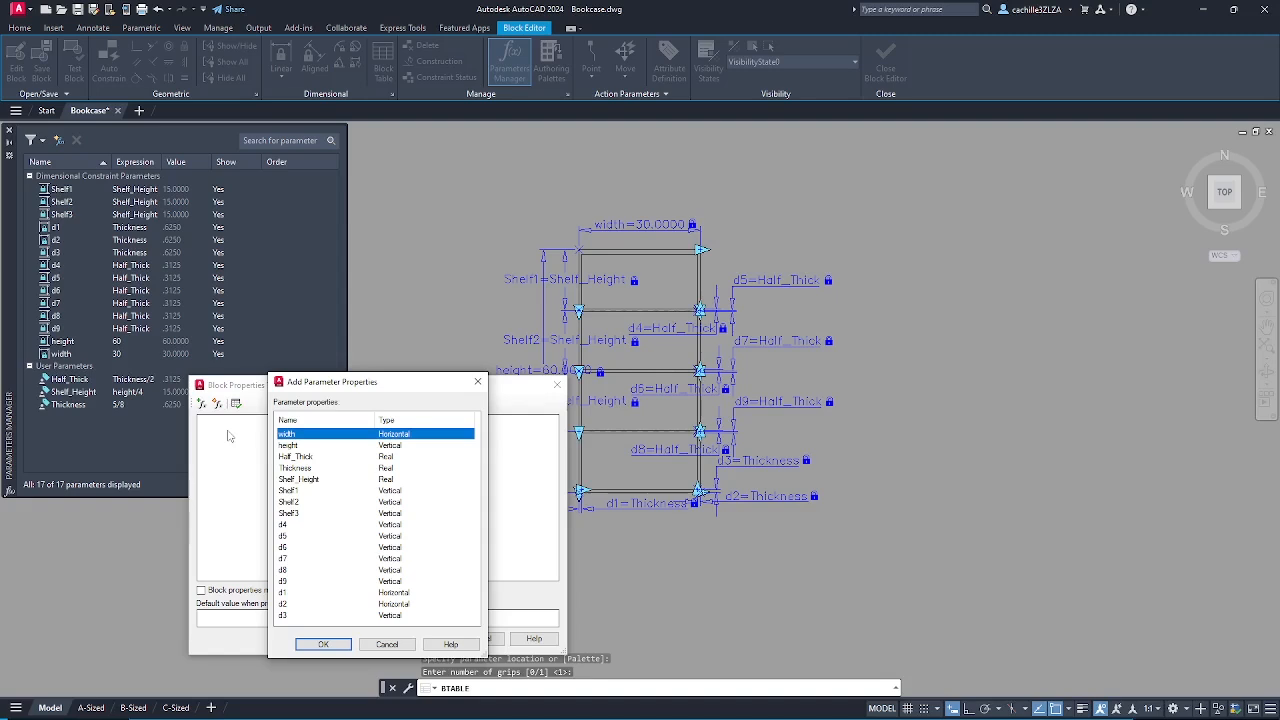
left_click(286, 445, "ctrl")
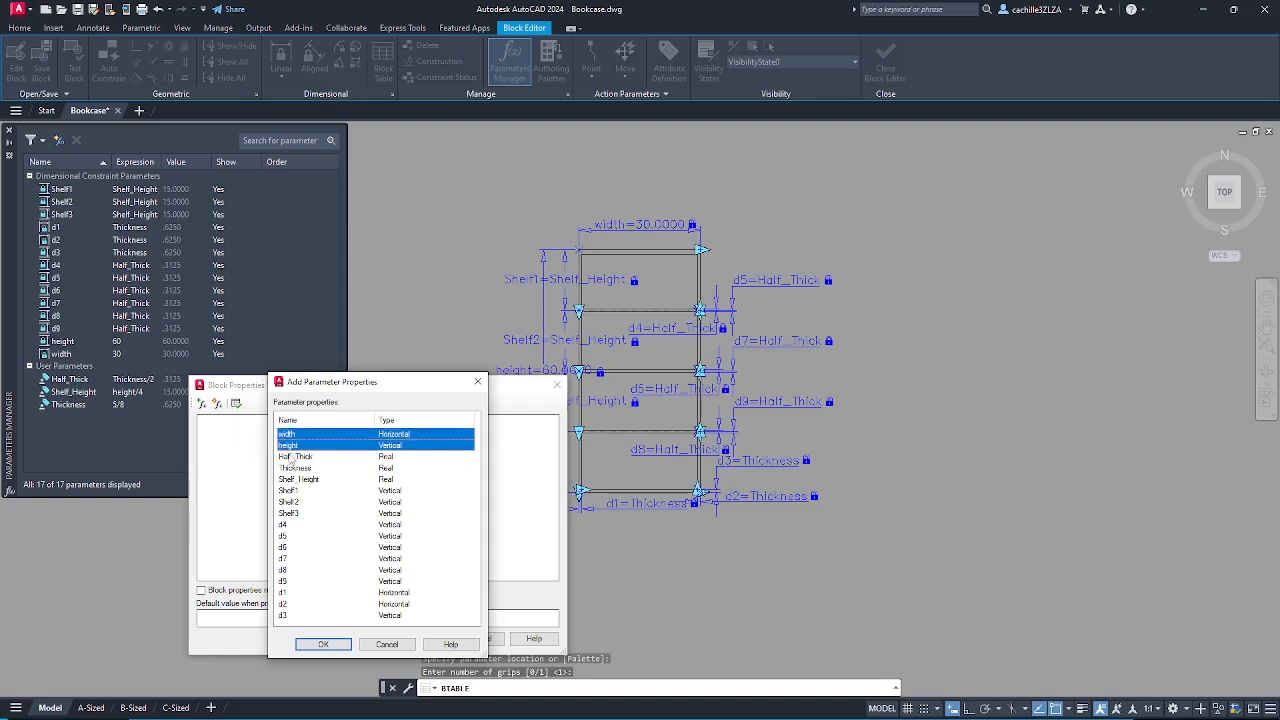
left_click(323, 644)
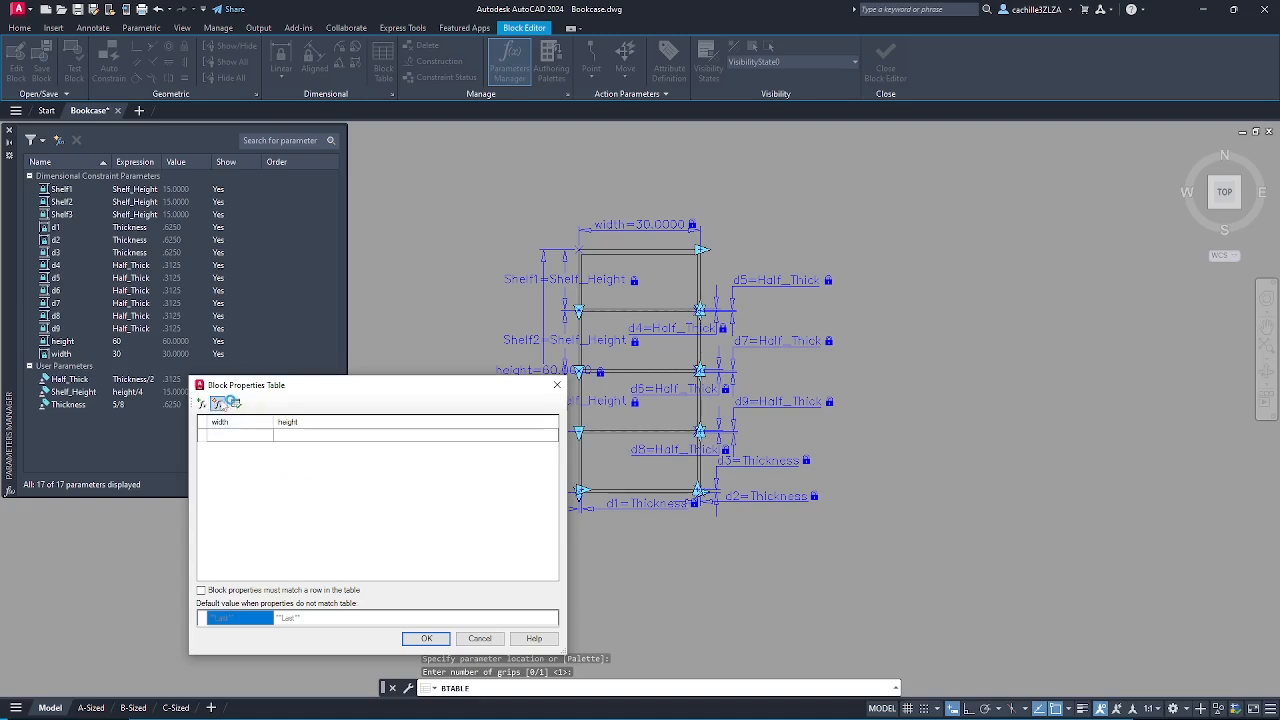
- Create a String parameter named Size with value 30 x 60 in the properties table
left_click(216, 403)
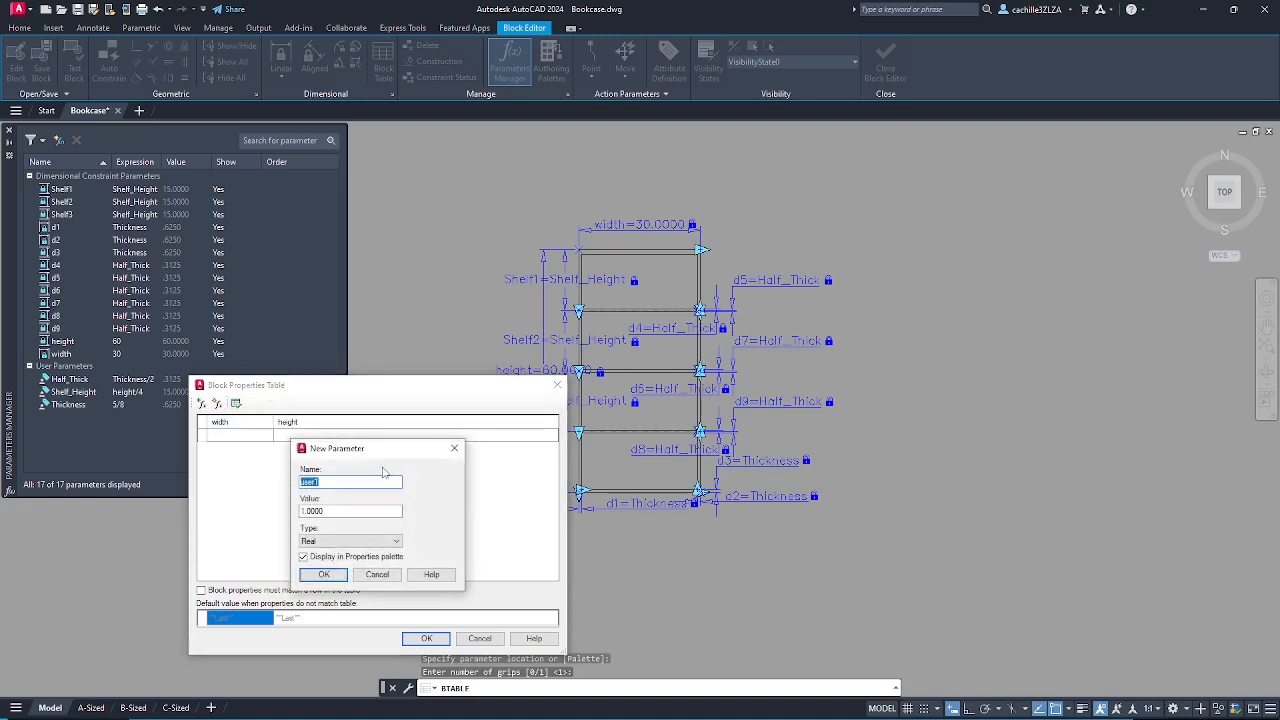
type("Size")
double_click(367, 512)
type("30 x 60")
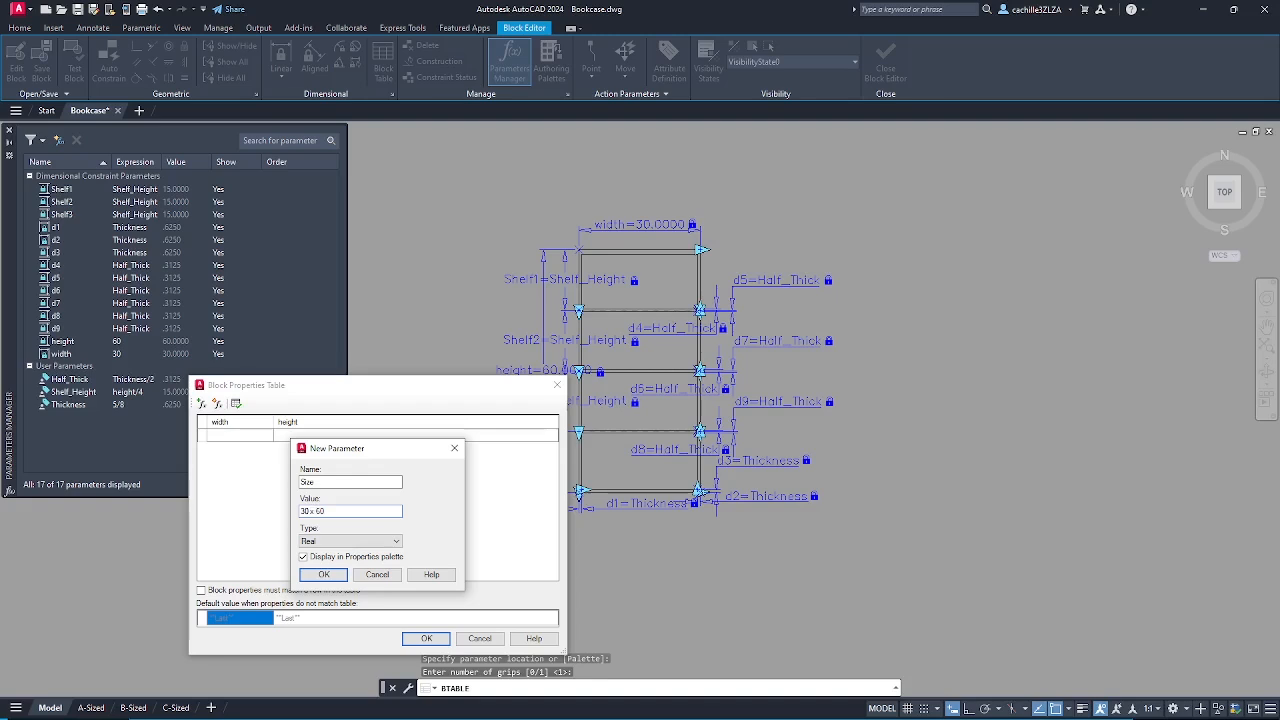
left_click(311, 544)
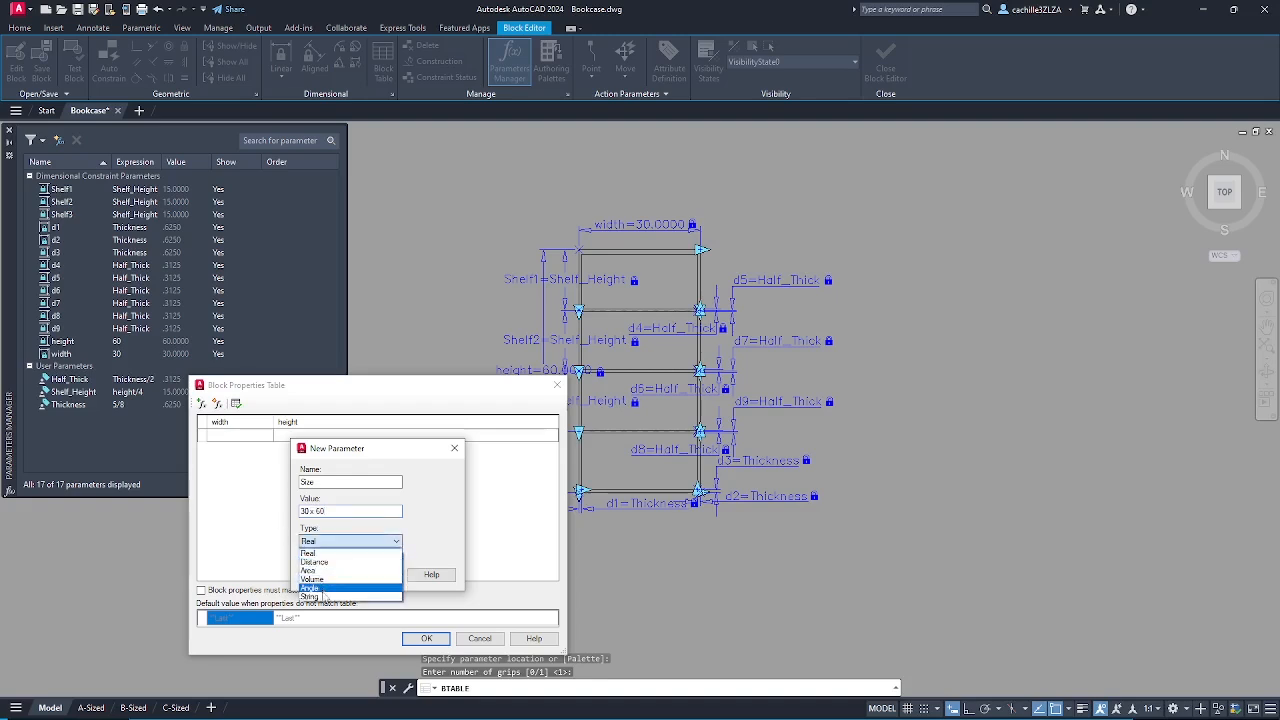
left_click(310, 596)
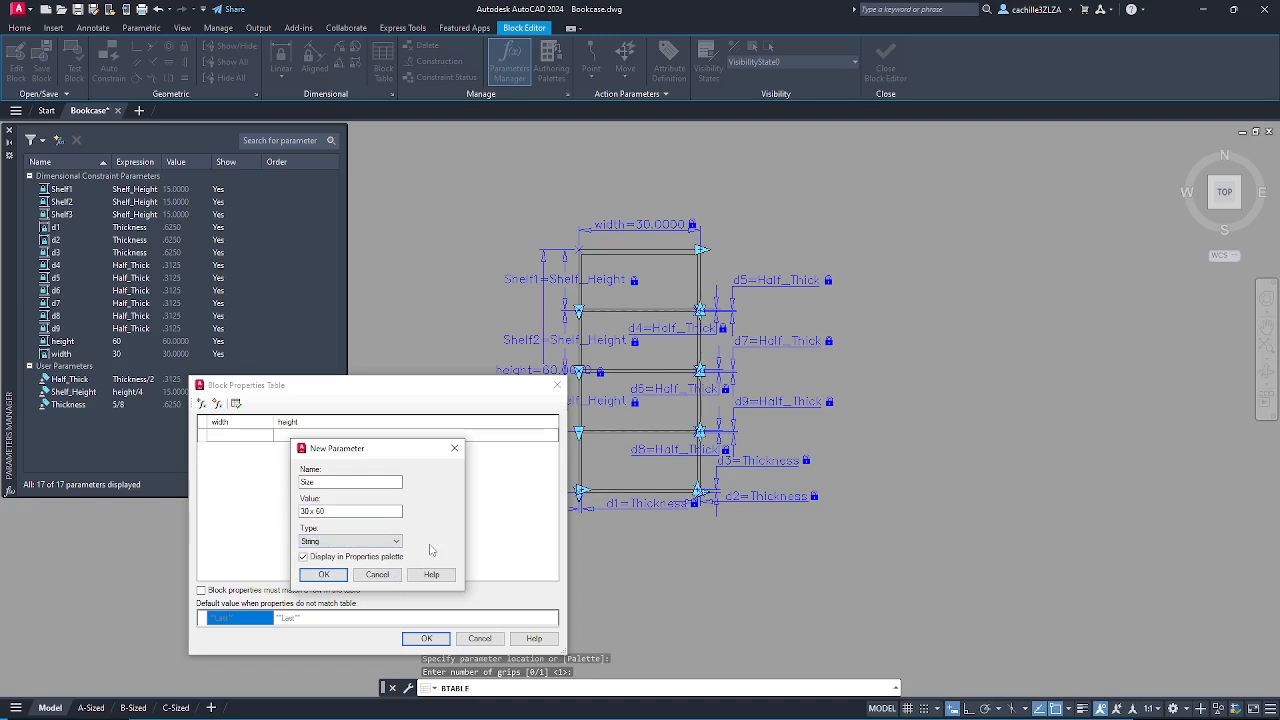
left_click(340, 576)
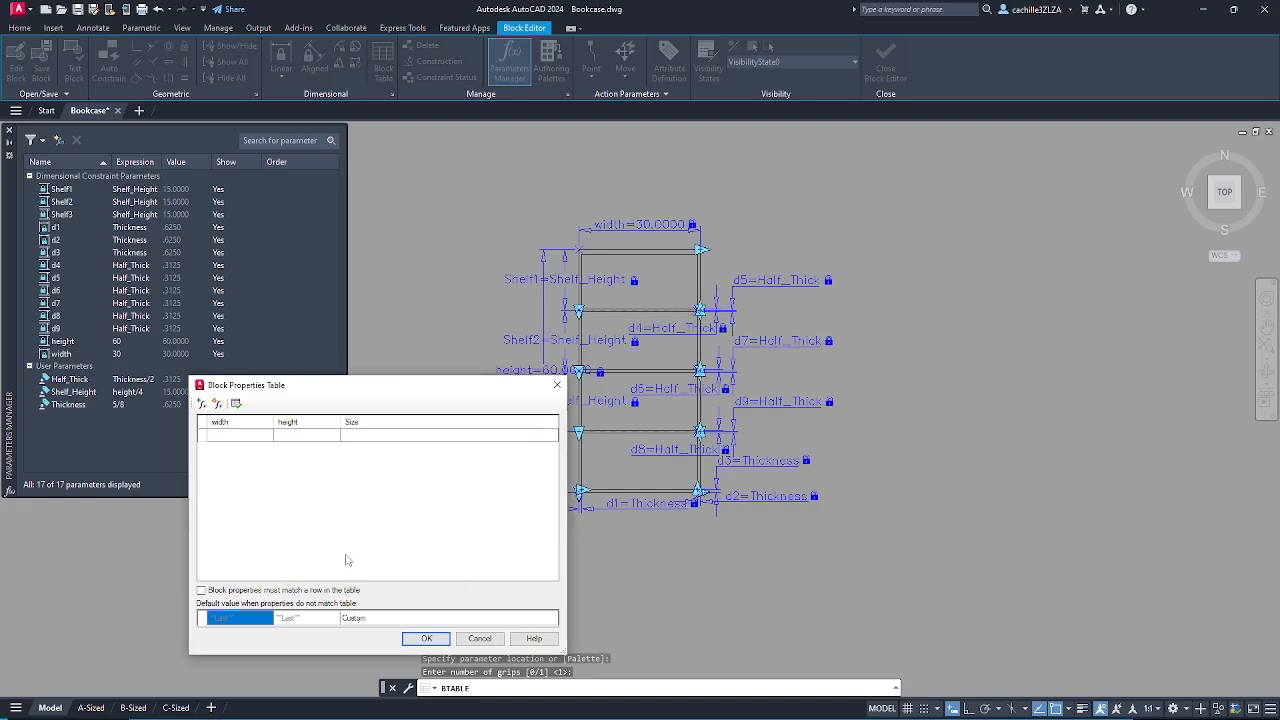
- Move Size to the first column and paste the five sizes (24x60 through 36x72). Error-check the table and accept it
left_click_drag(366, 428, 222, 424)
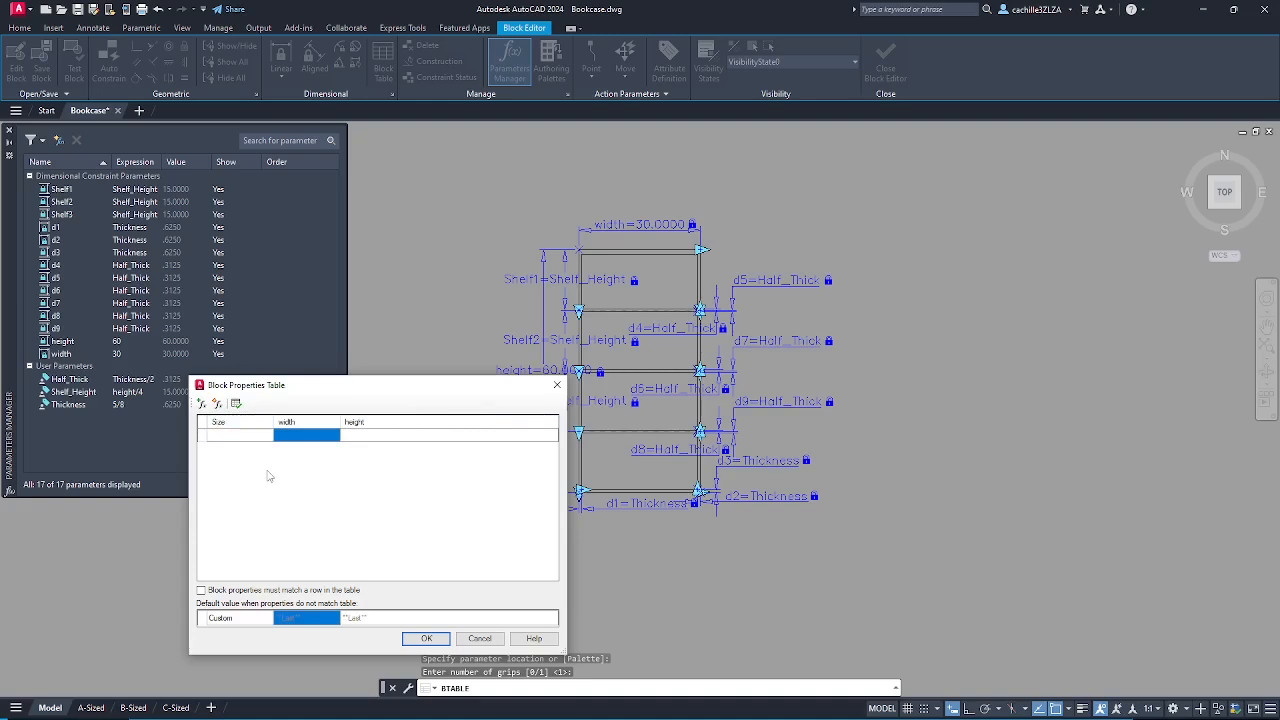
type("24 x 60\t24.0000\t60.0000 30 x 60\t30.0000\t60.0000 36 x 60\t36.0000\t60.0000 24 x 72\t24.0000\t72.0000 36 x 72\t36.0000\t72.0000")
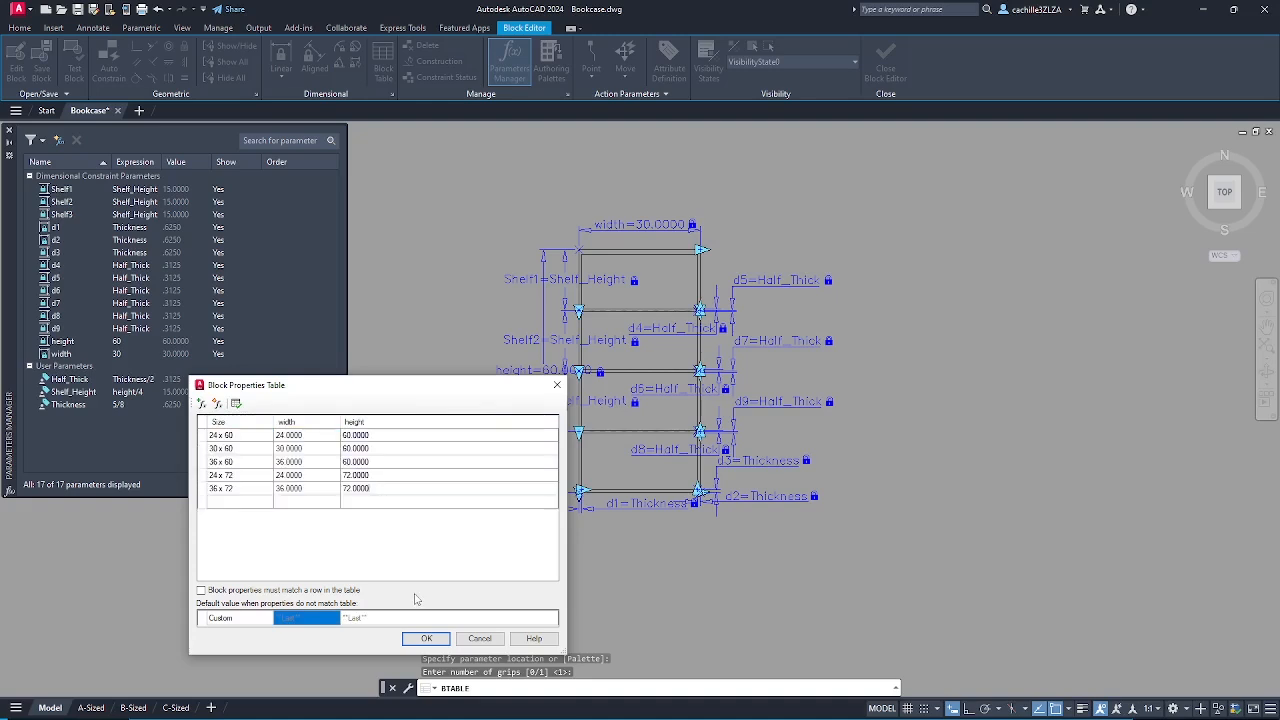
left_click(236, 403)
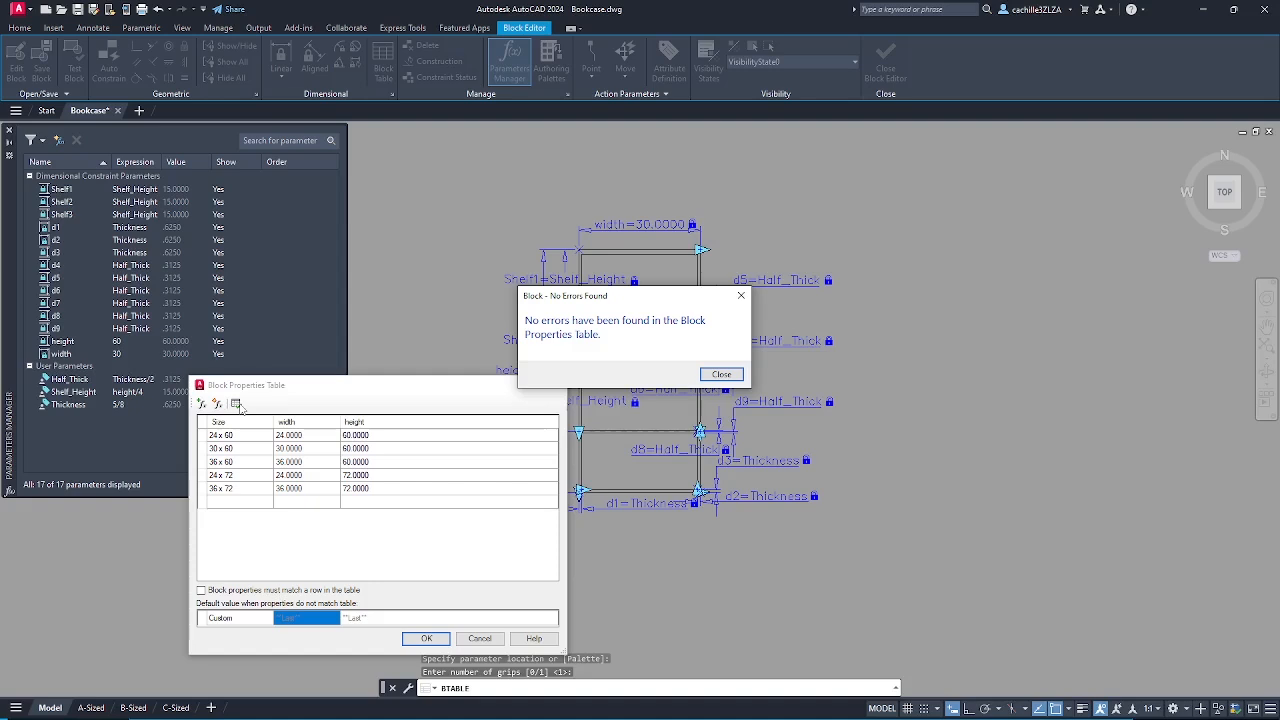
left_click(720, 376)
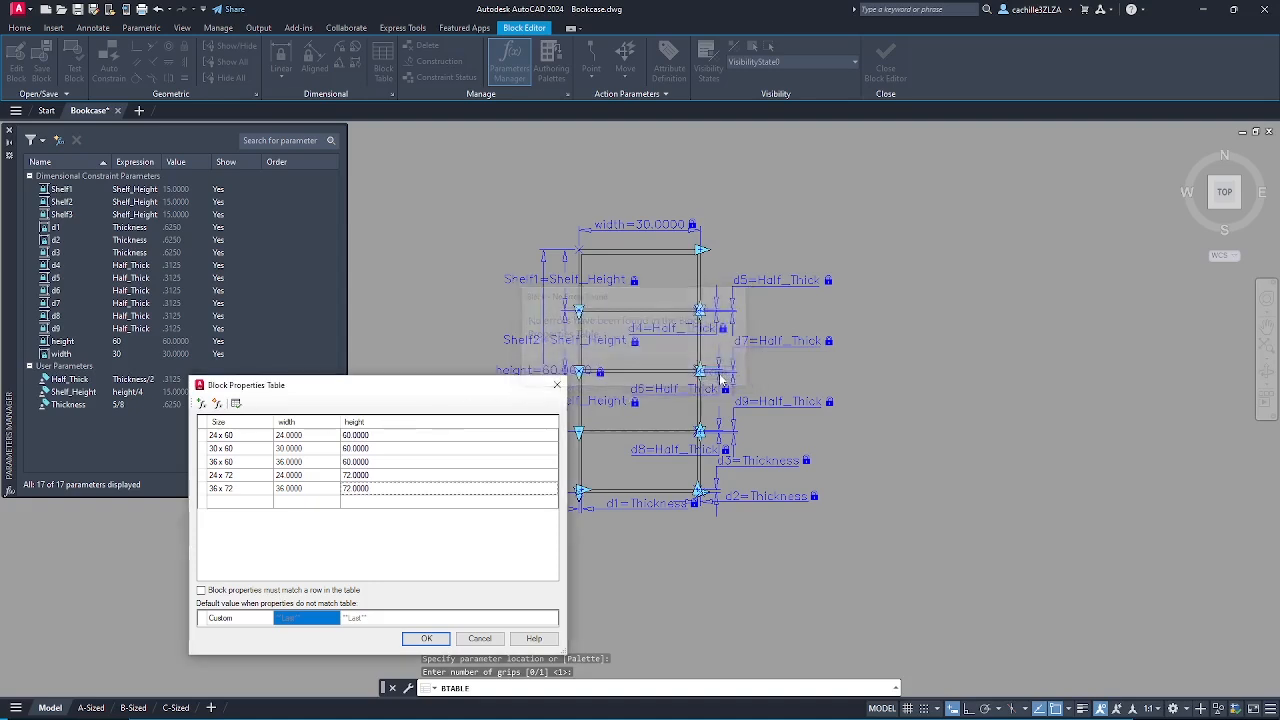
left_click(426, 638)
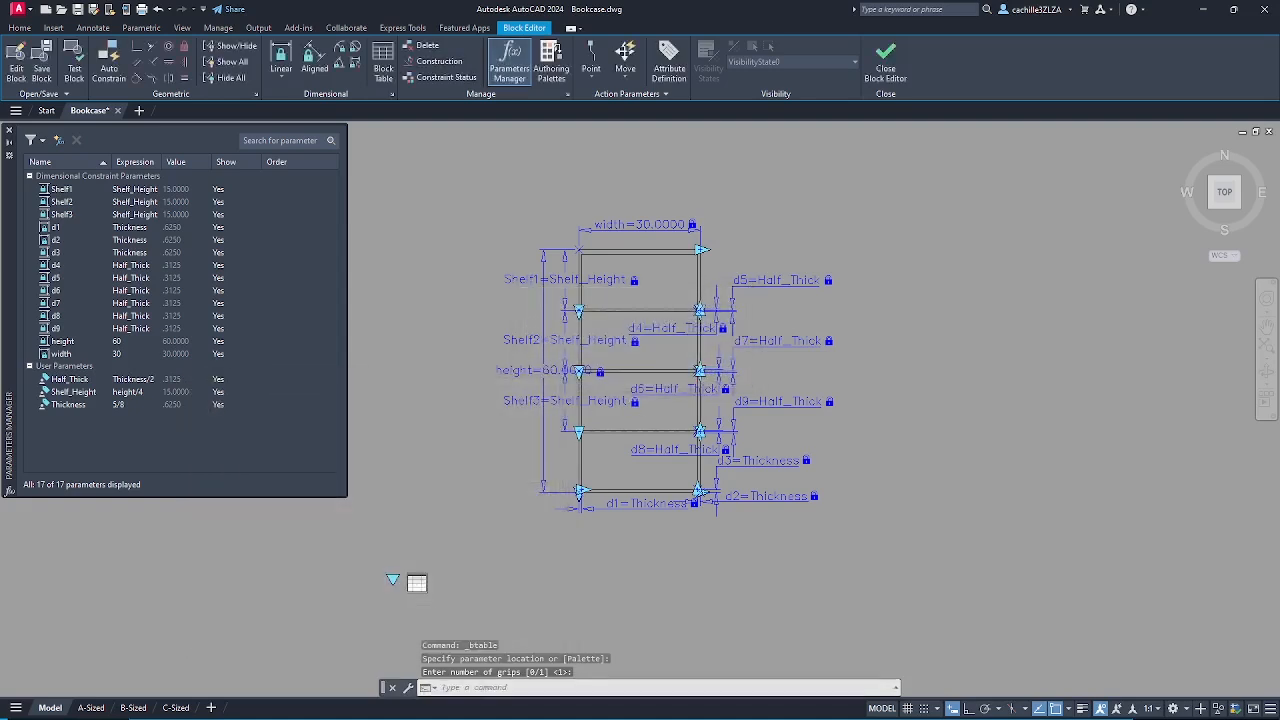
- Save the drawing with SAVE, then close the Block Editor keeping the bookcase changes
key("Return")
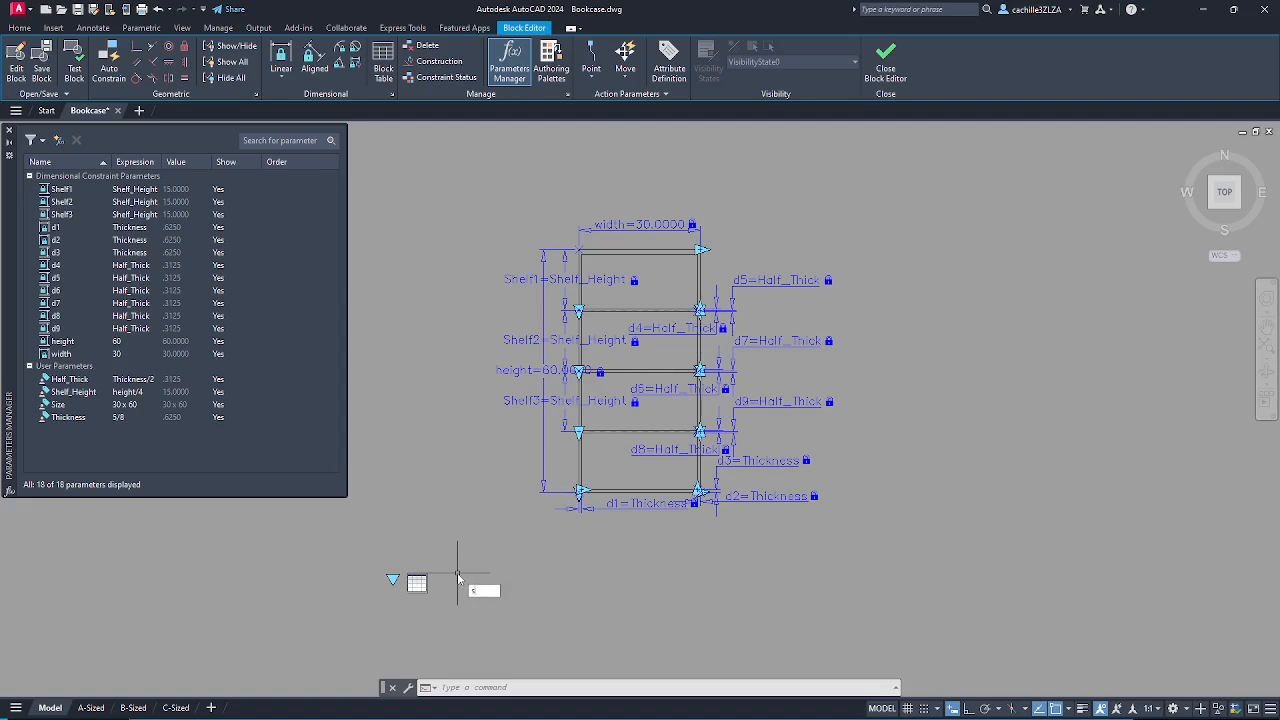
type("SAVEAS")
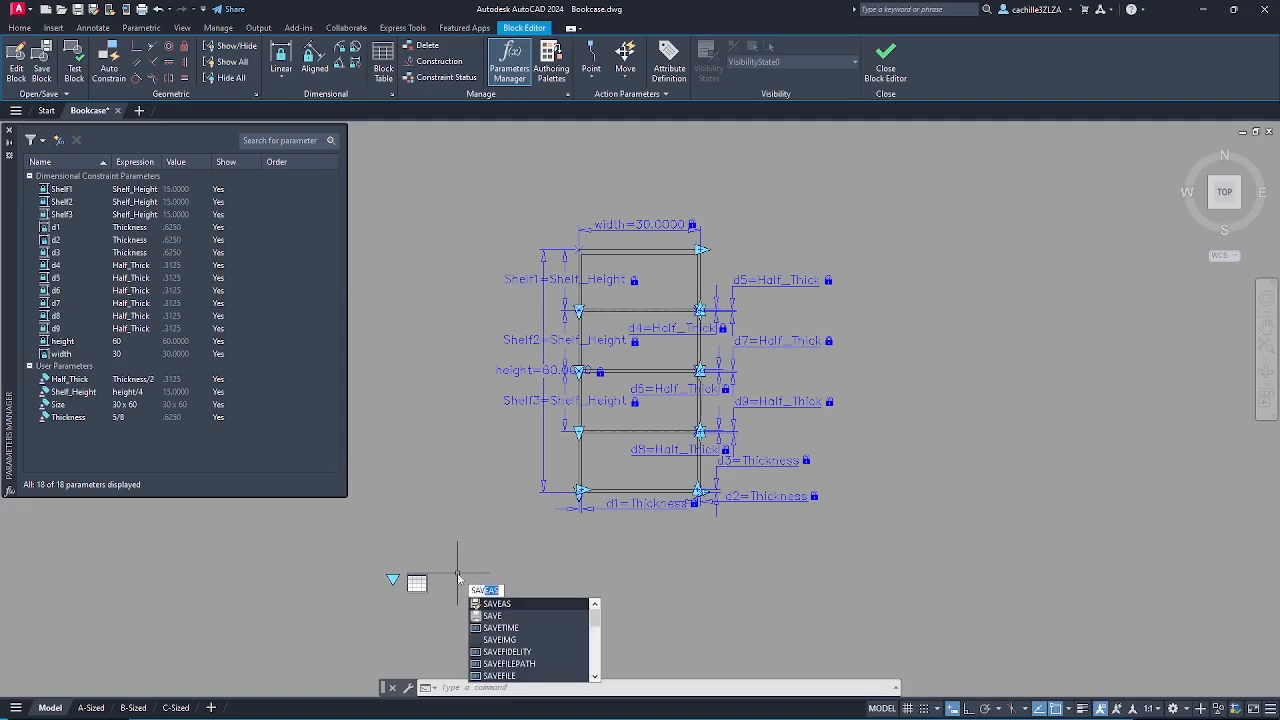
left_click(501, 617)
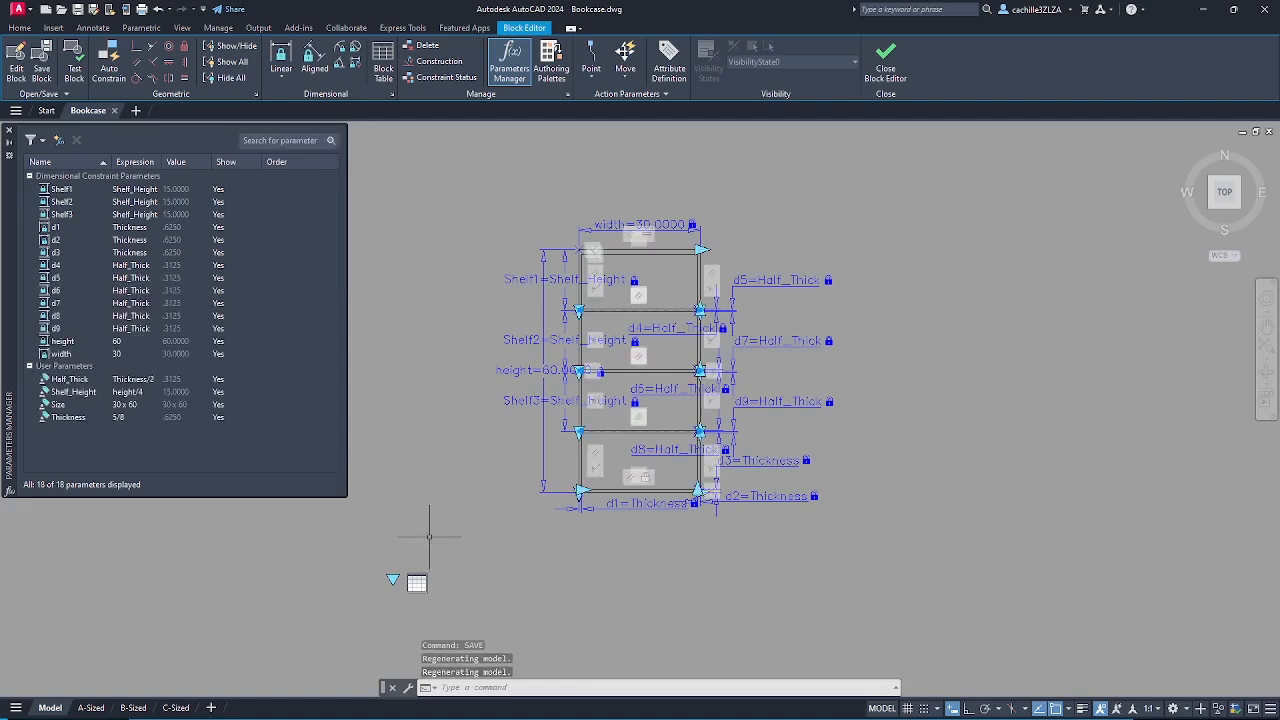
left_click(889, 74)
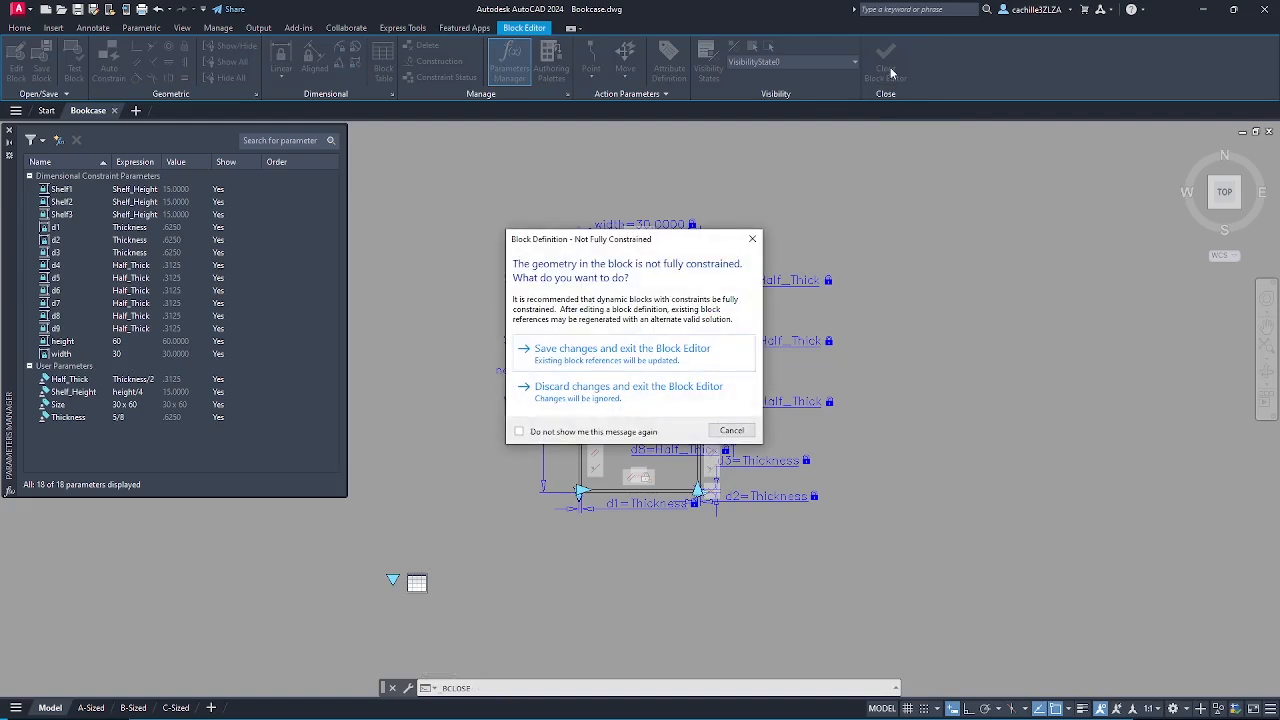
left_click(657, 352)
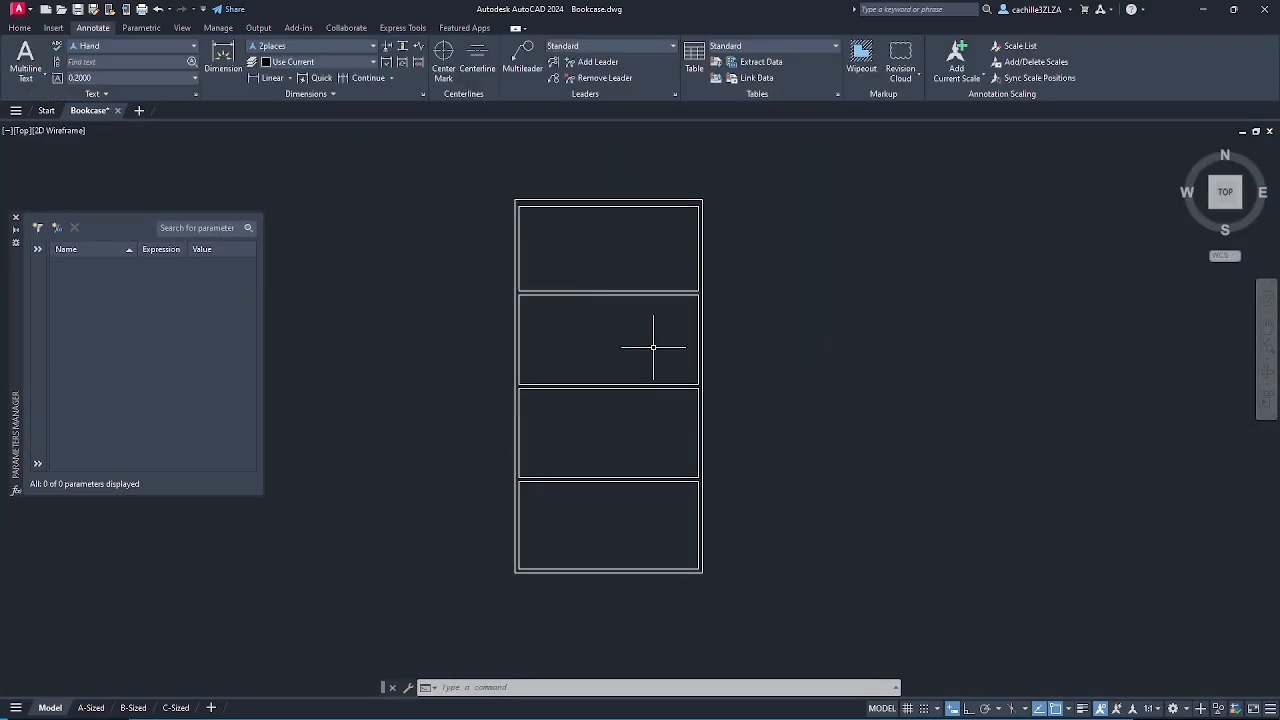
- Test-stretch the bookcase from its top-right and bottom-left grips, then zoom out and clear the selection
left_click(645, 207)
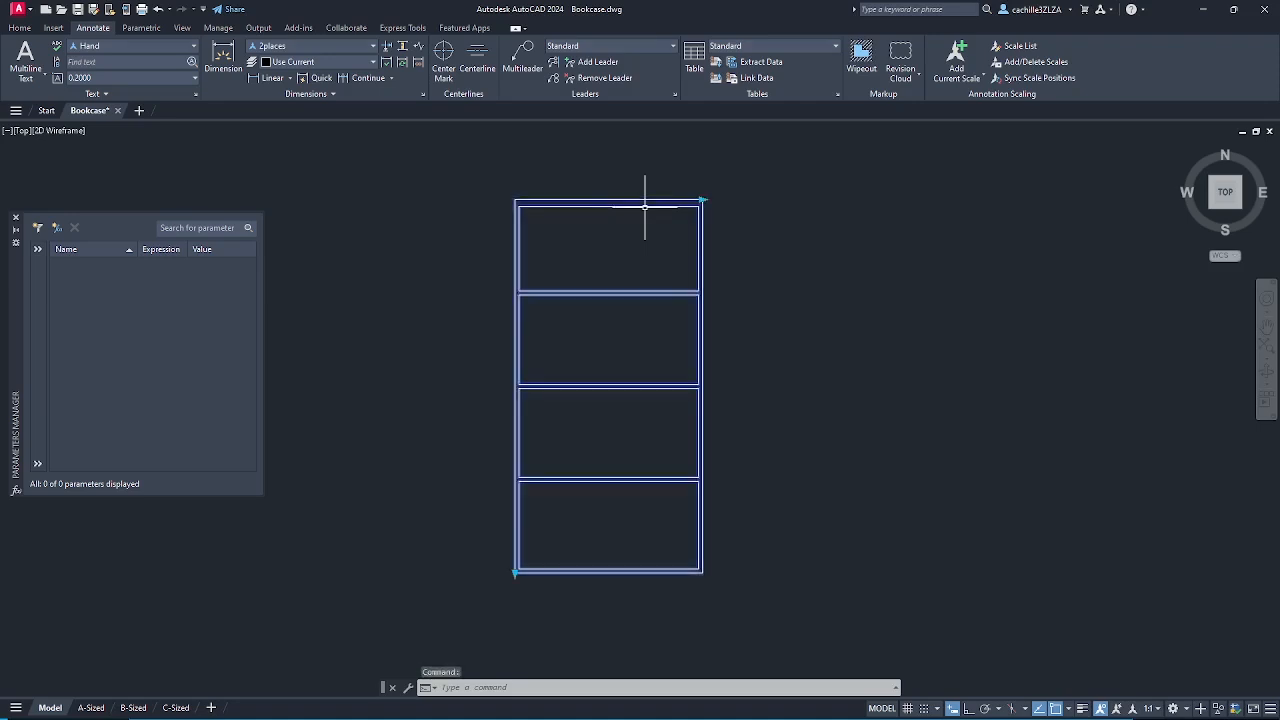
left_click(703, 200)
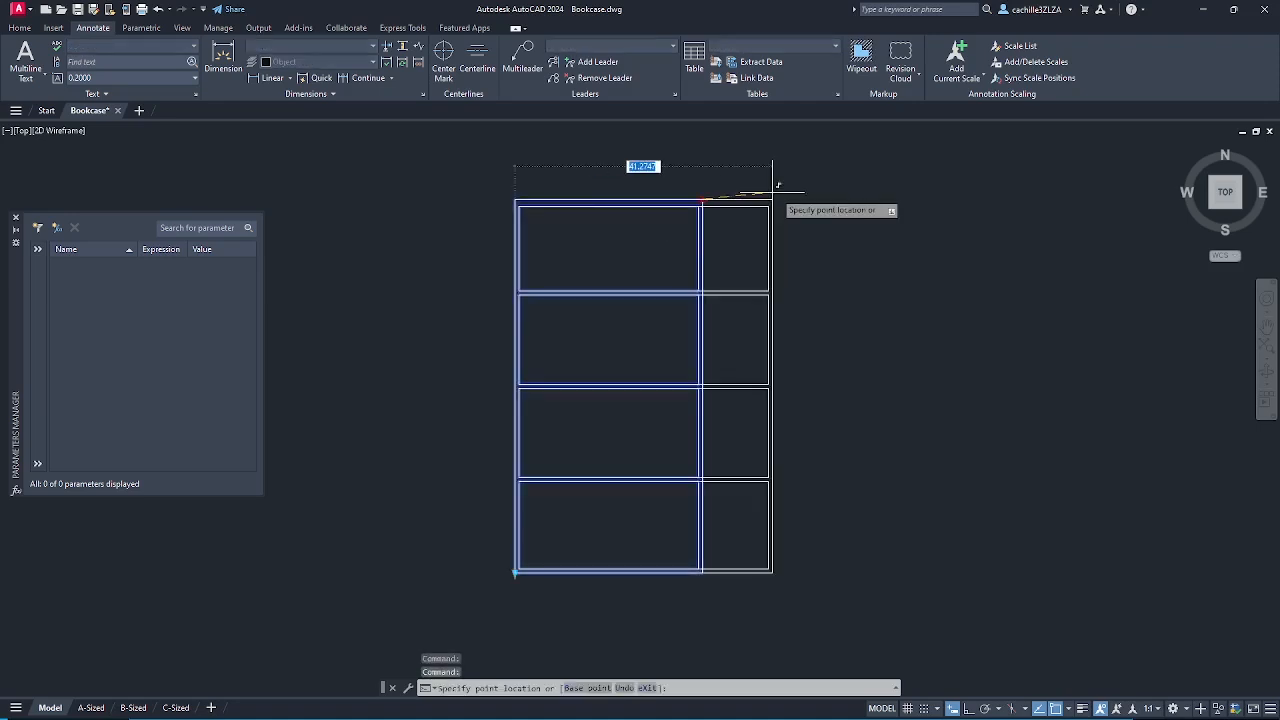
left_click(836, 188)
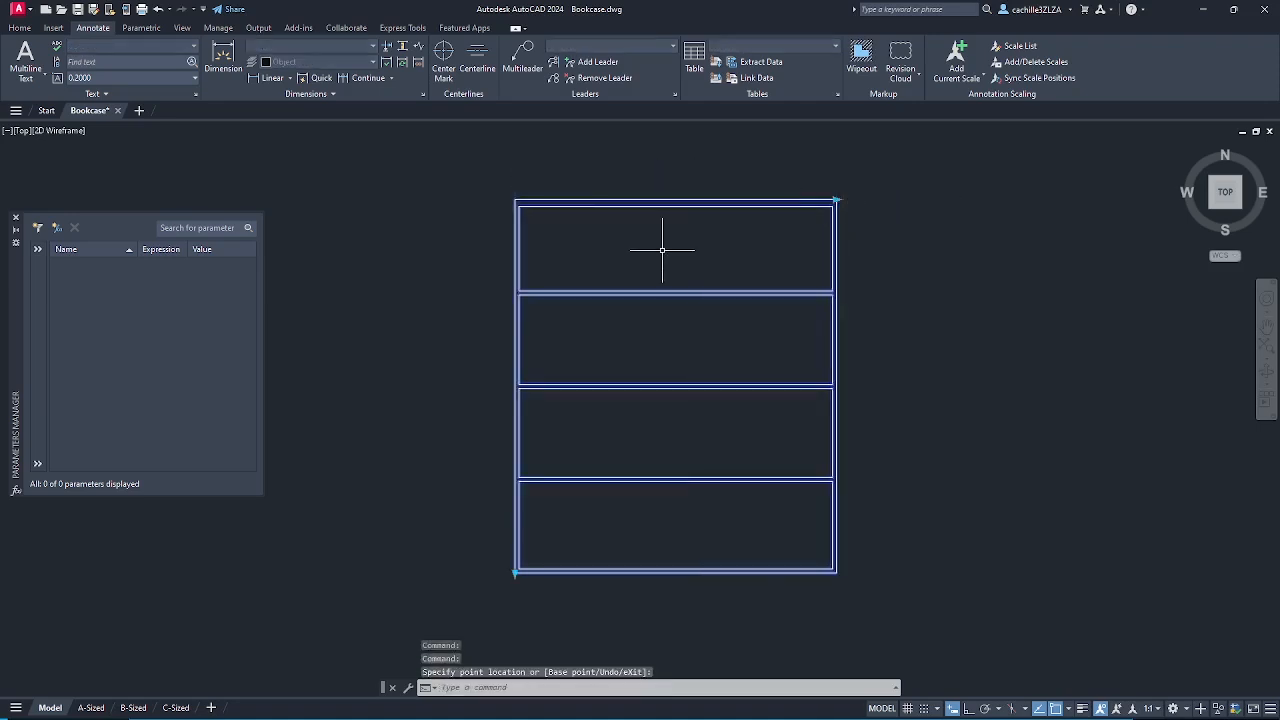
left_click(633, 289)
left_click(625, 291)
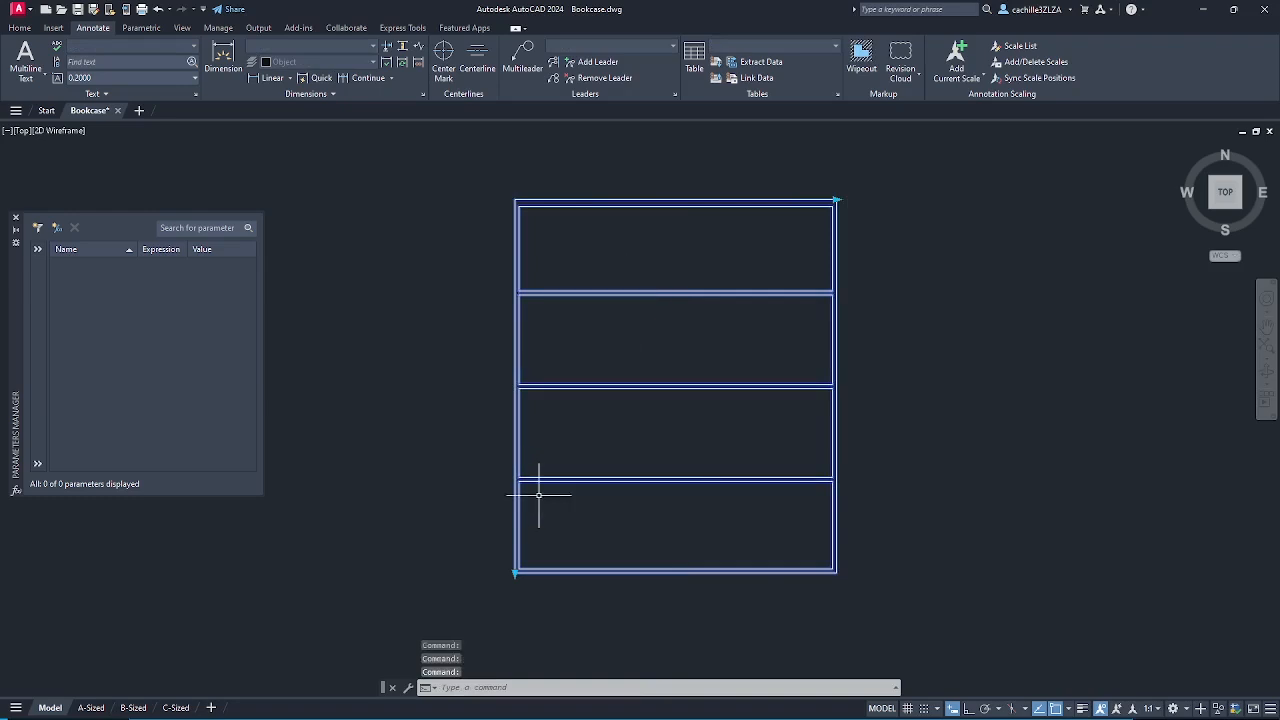
left_click(515, 573)
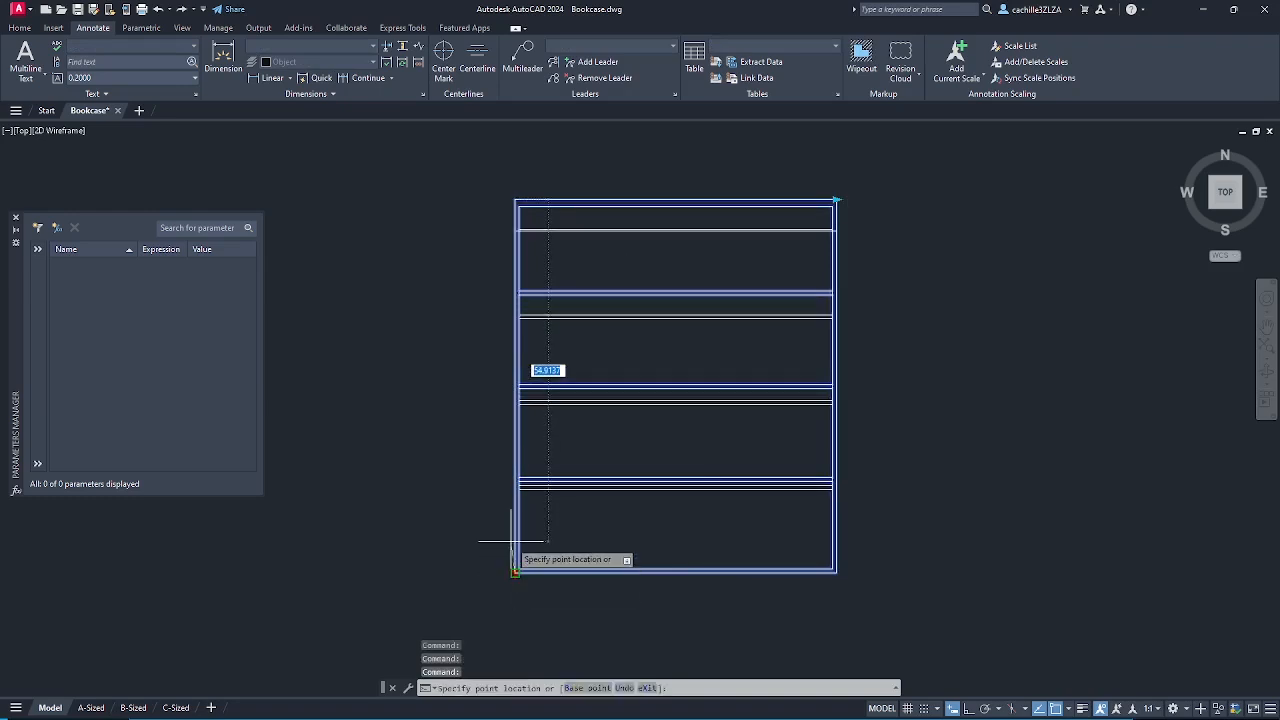
left_click(512, 541)
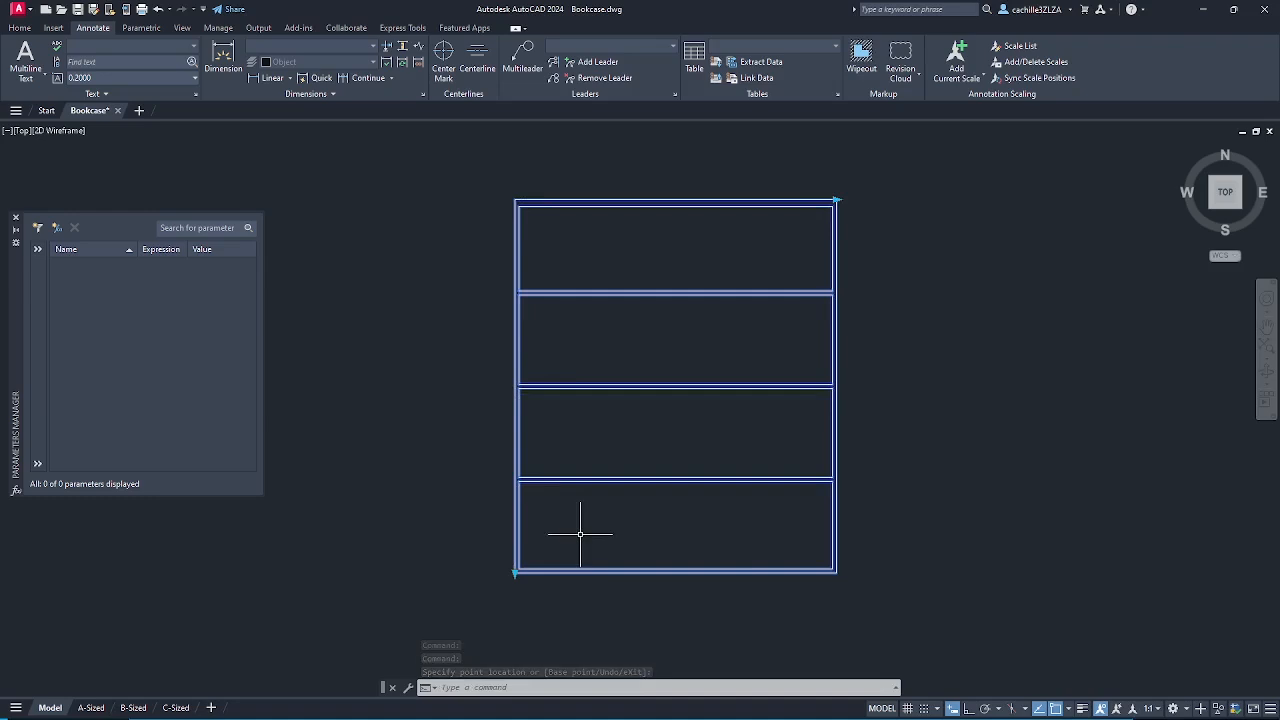
scroll(579, 535, "down", 2)
scroll(579, 535, "down", 2)
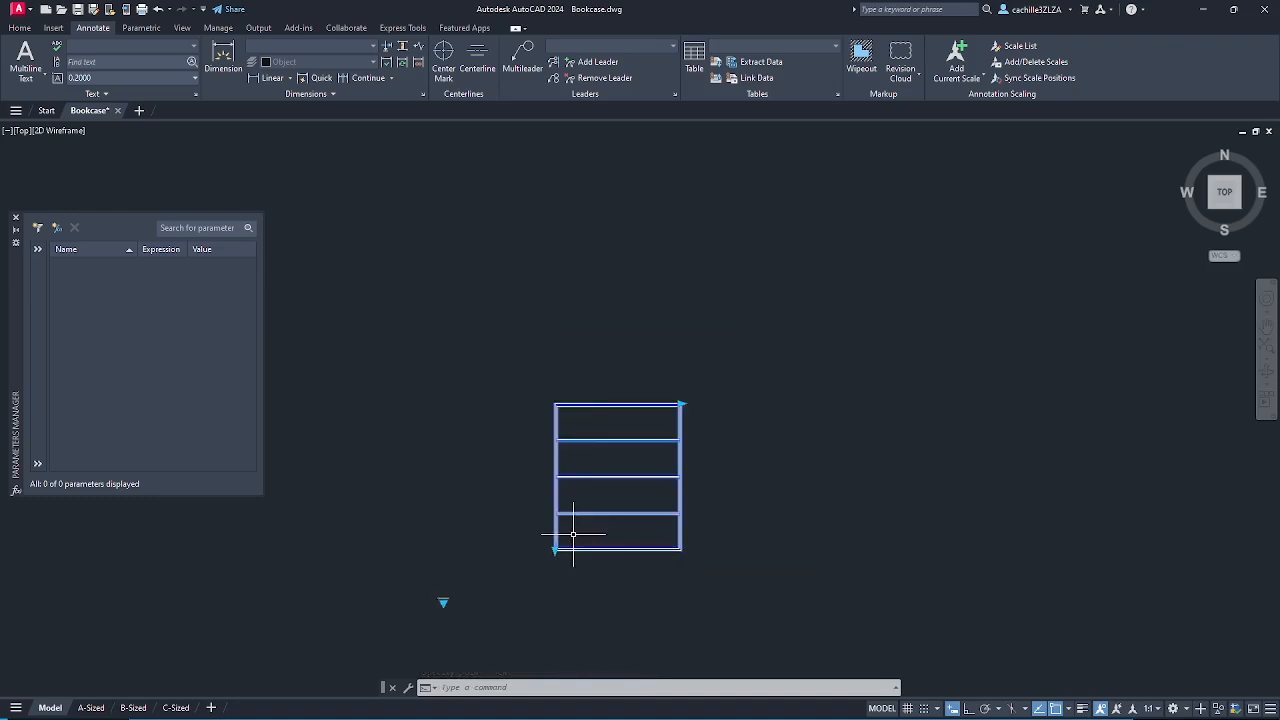
key("Escape")
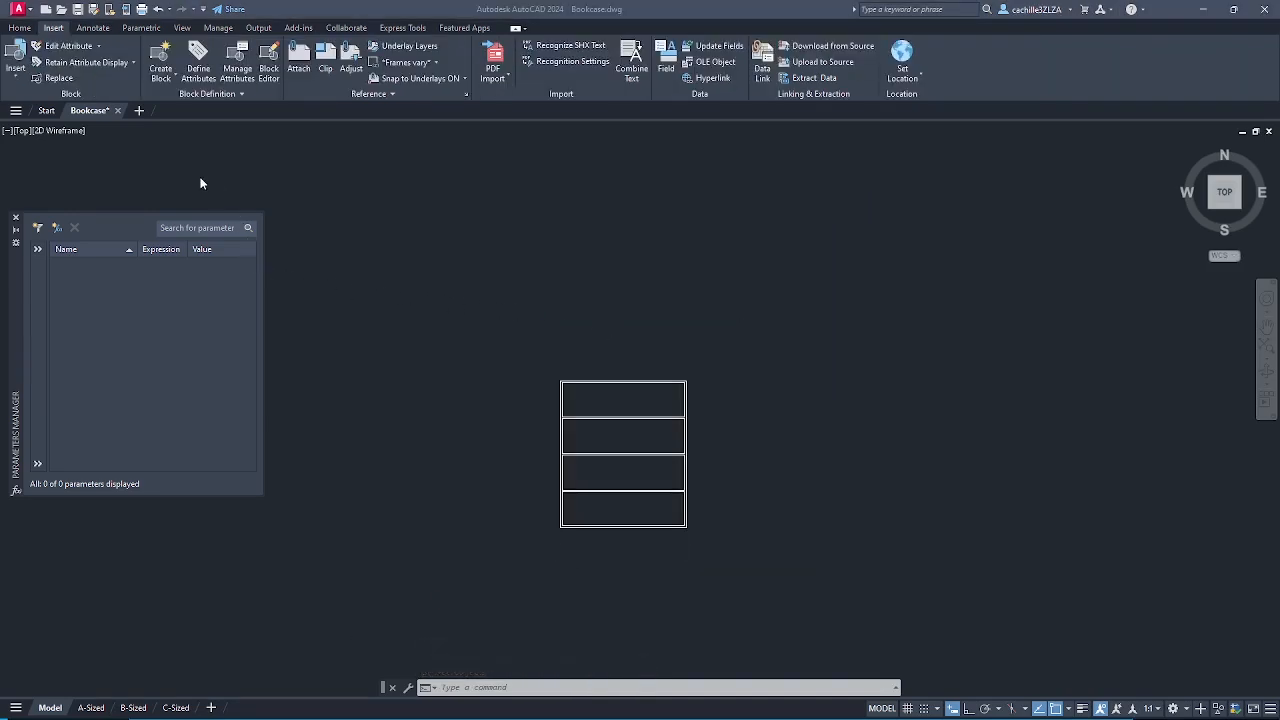
- Insert two Bookcase-Elevation blocks to the right of the original bookcase
left_click(21, 80)
left_click(35, 112)
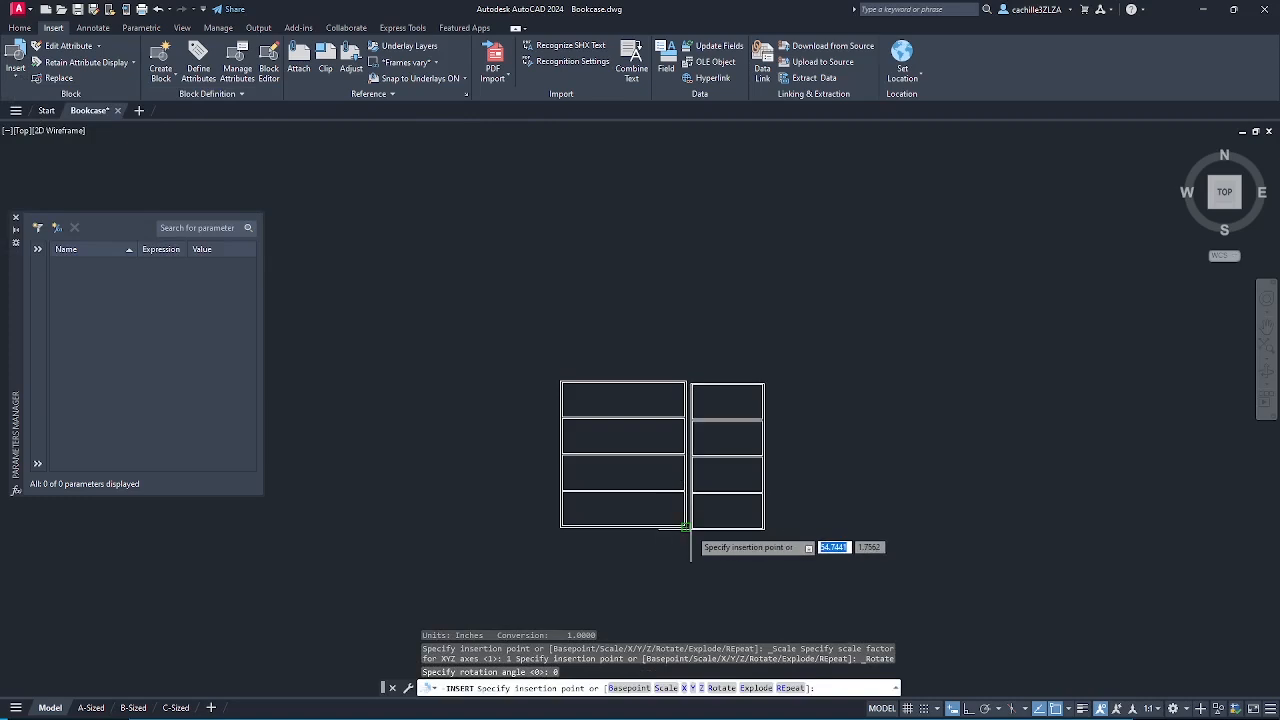
left_click(757, 527)
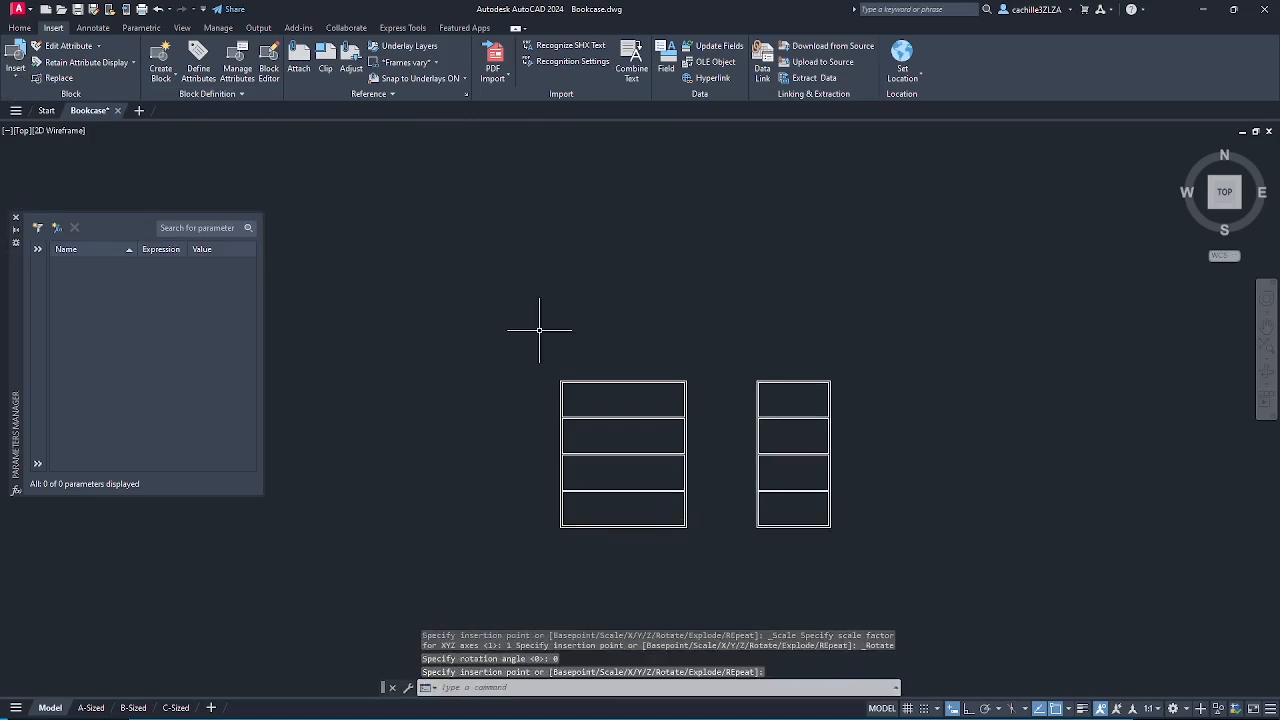
left_click(16, 77)
left_click(42, 112)
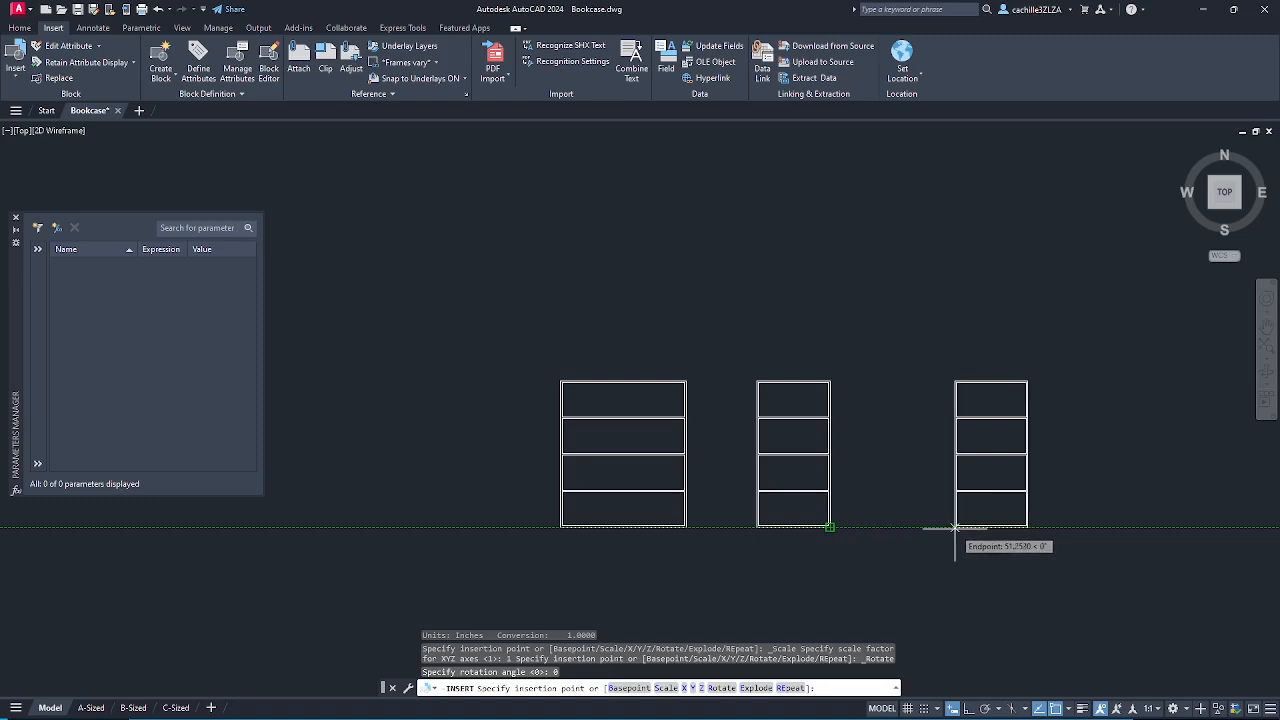
left_click(955, 527)
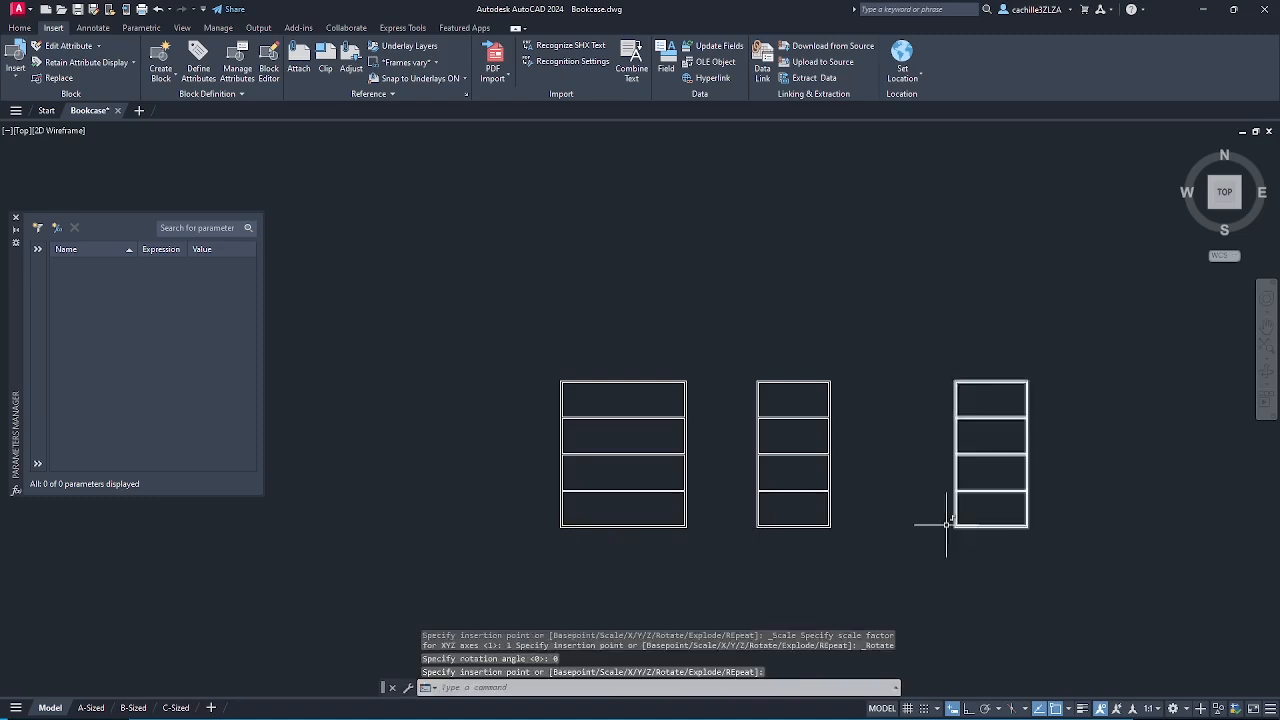
- Grip-stretch the middle bookcase wider, then begin stretching the right one from its bottom-left corner
left_click(836, 393)
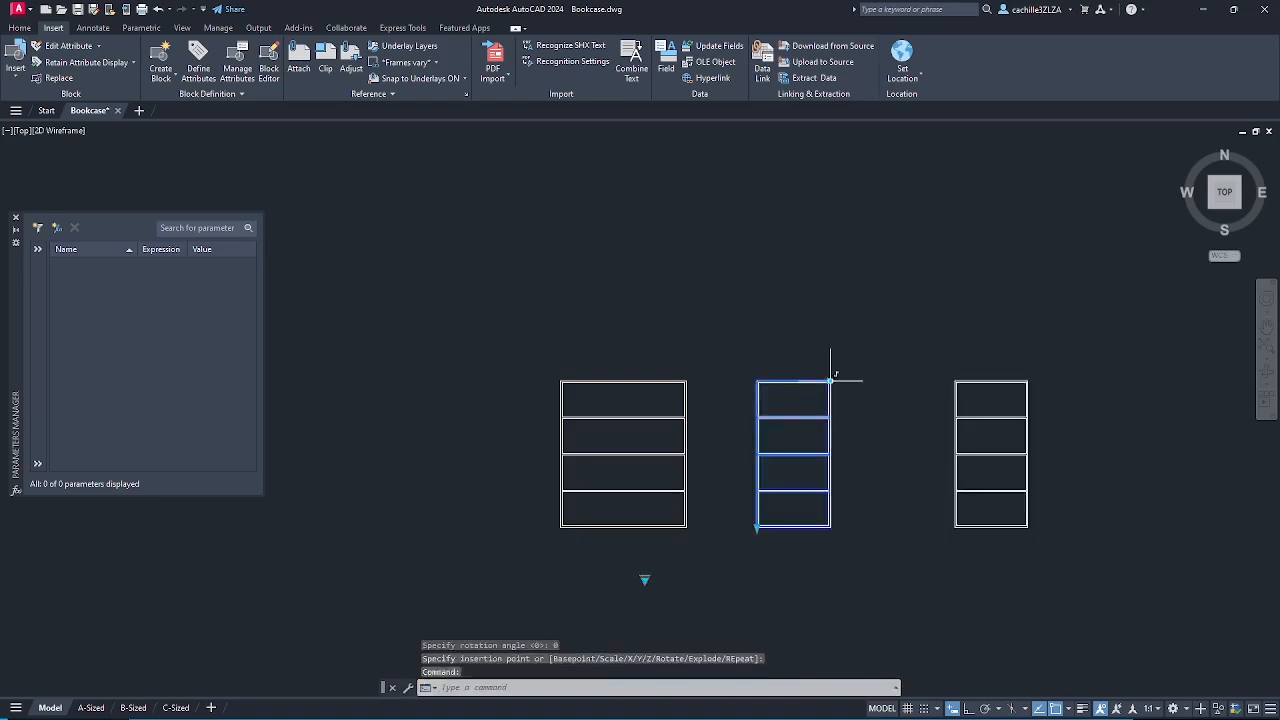
left_click(830, 382)
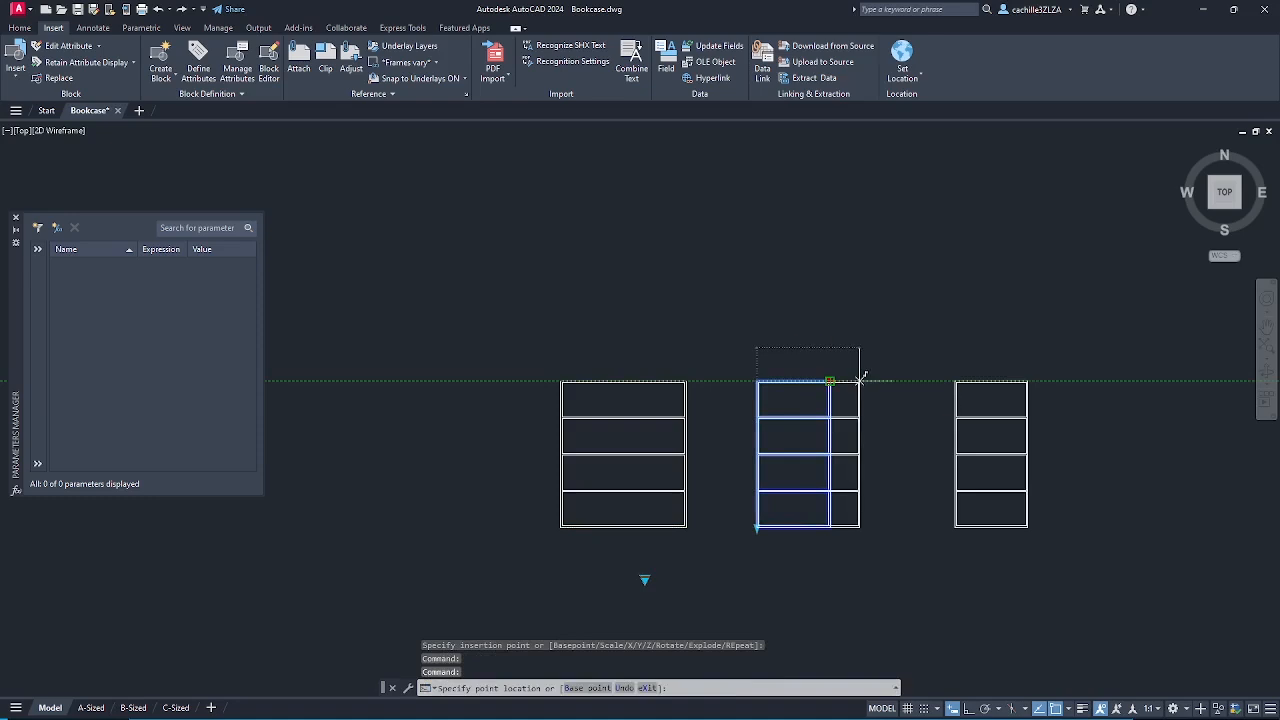
left_click(860, 380)
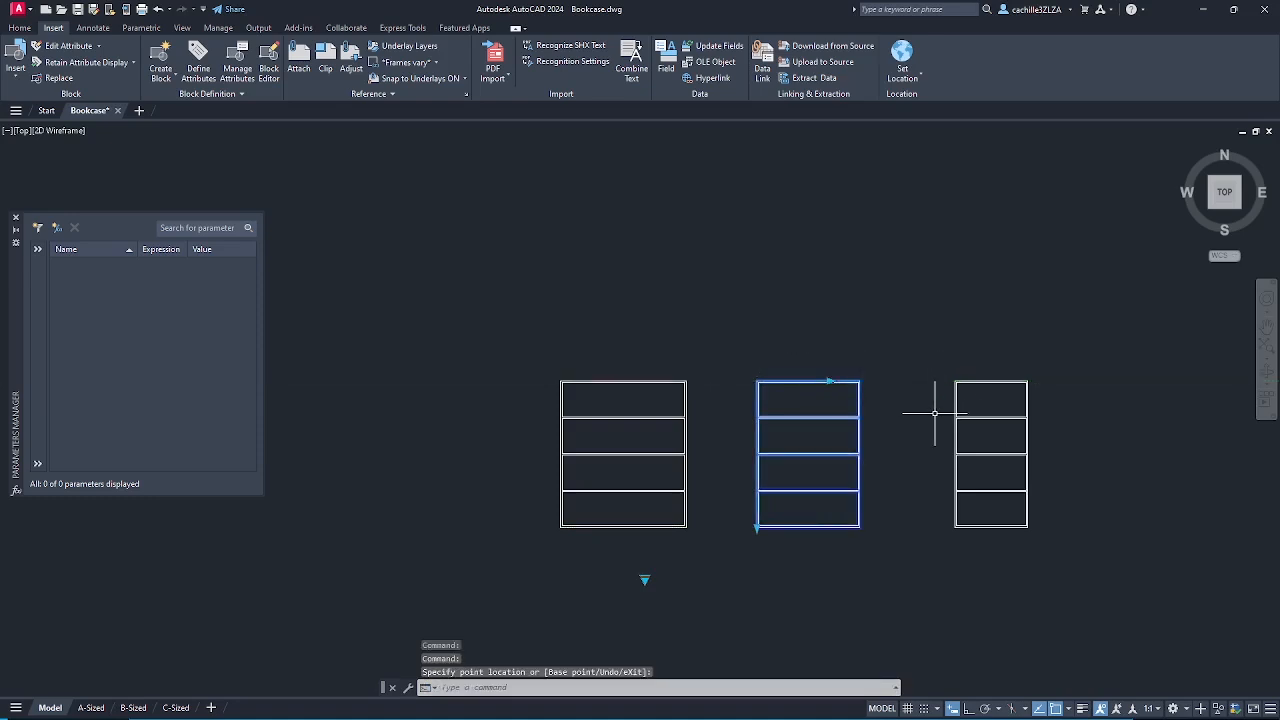
key("Escape")
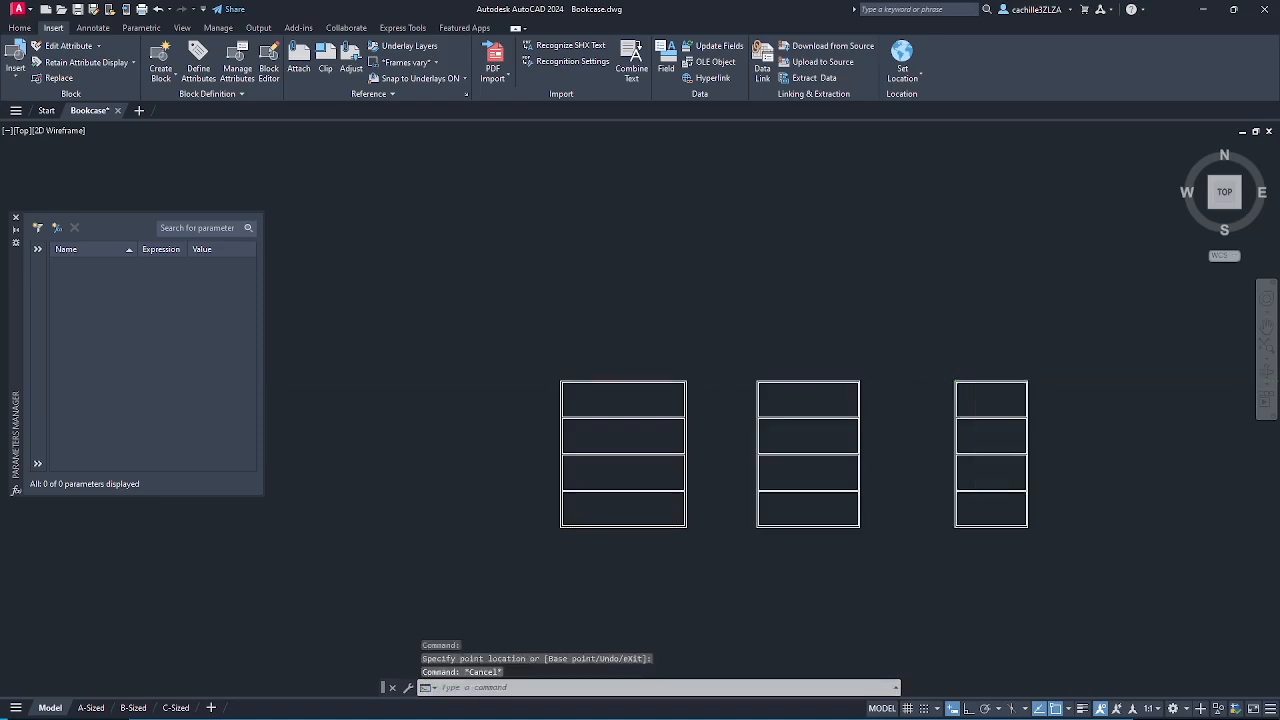
left_click(957, 426)
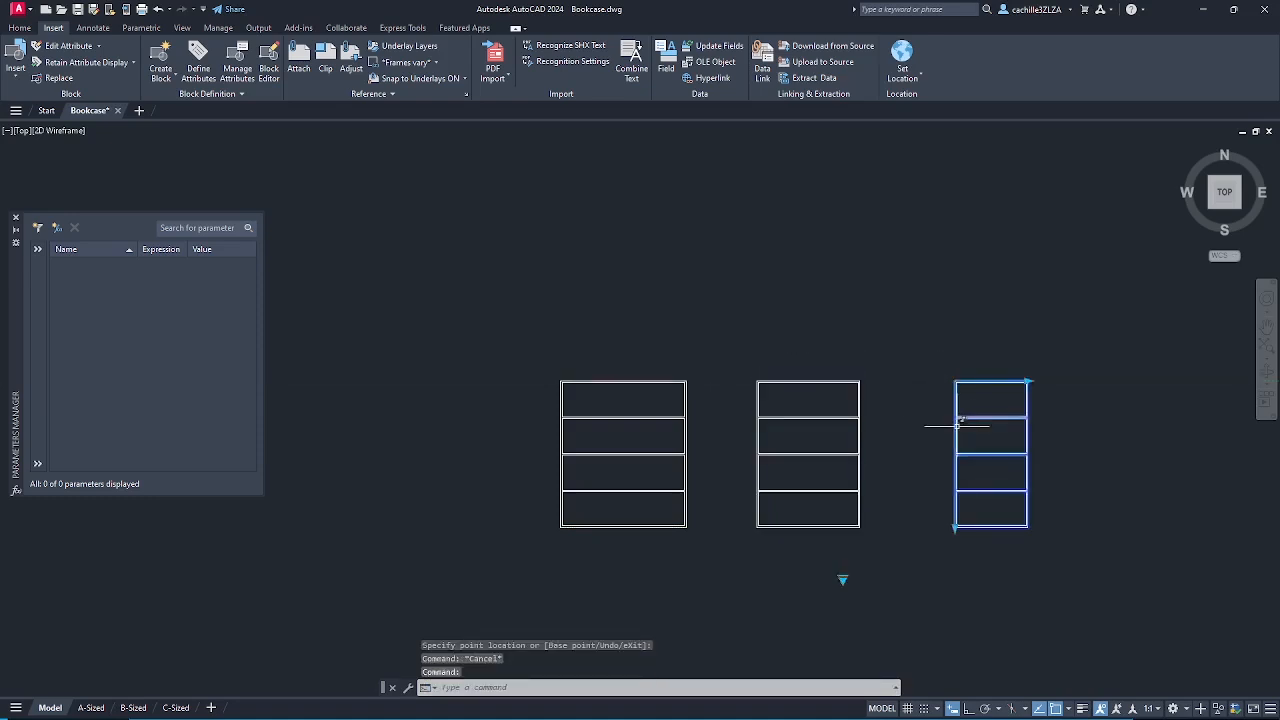
left_click(955, 525)
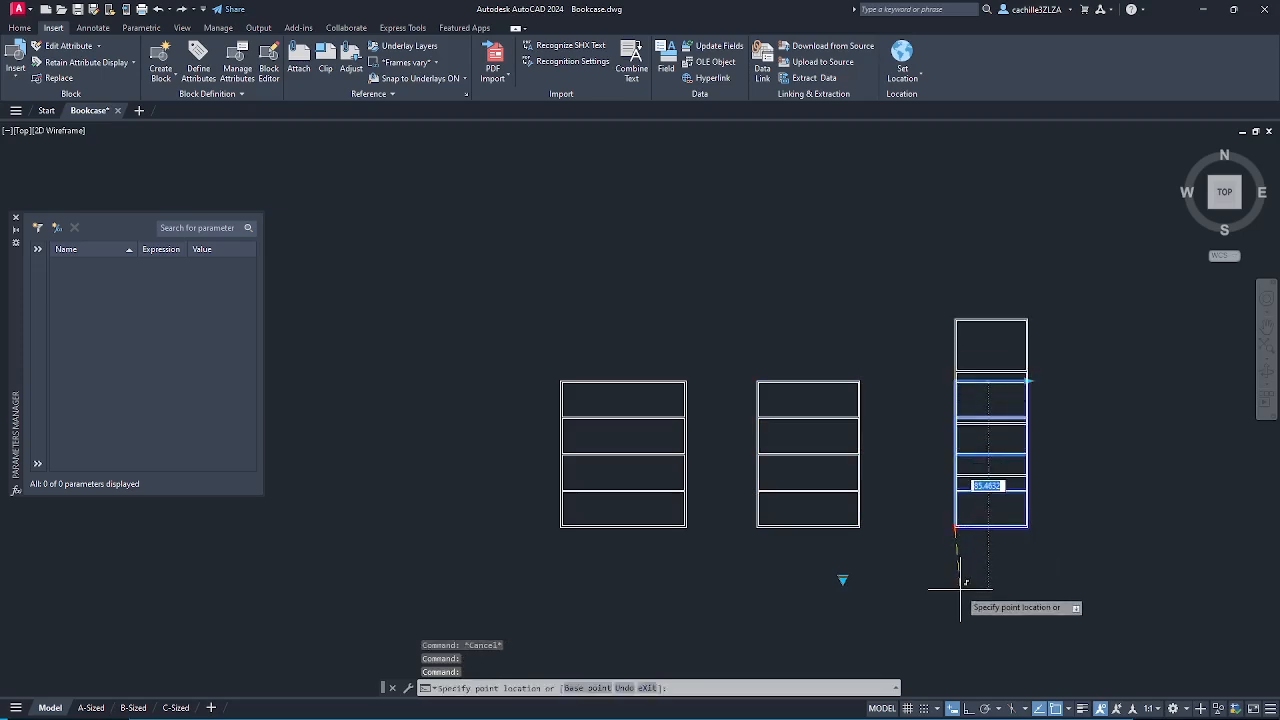